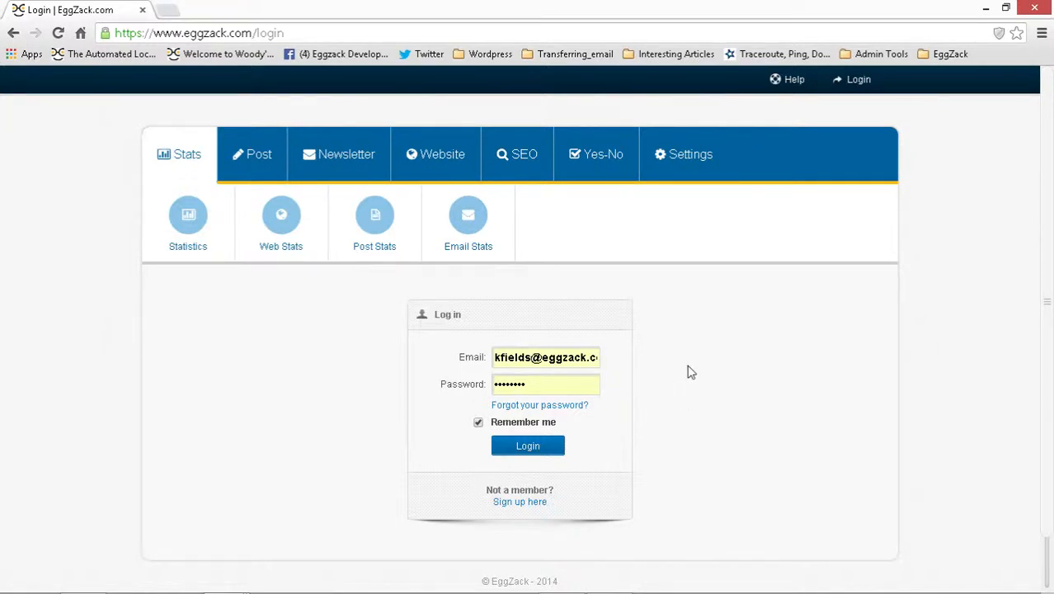
# - Log in to the EggZack account with the credentials already filled in
pyautogui.click(529, 446)
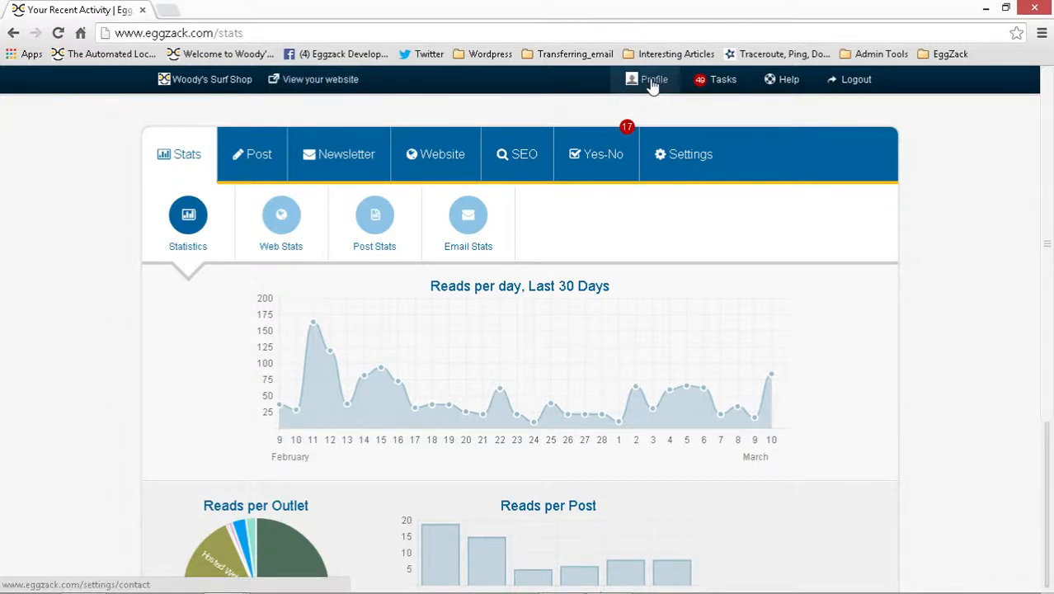
pyautogui.moveTo(720, 86)
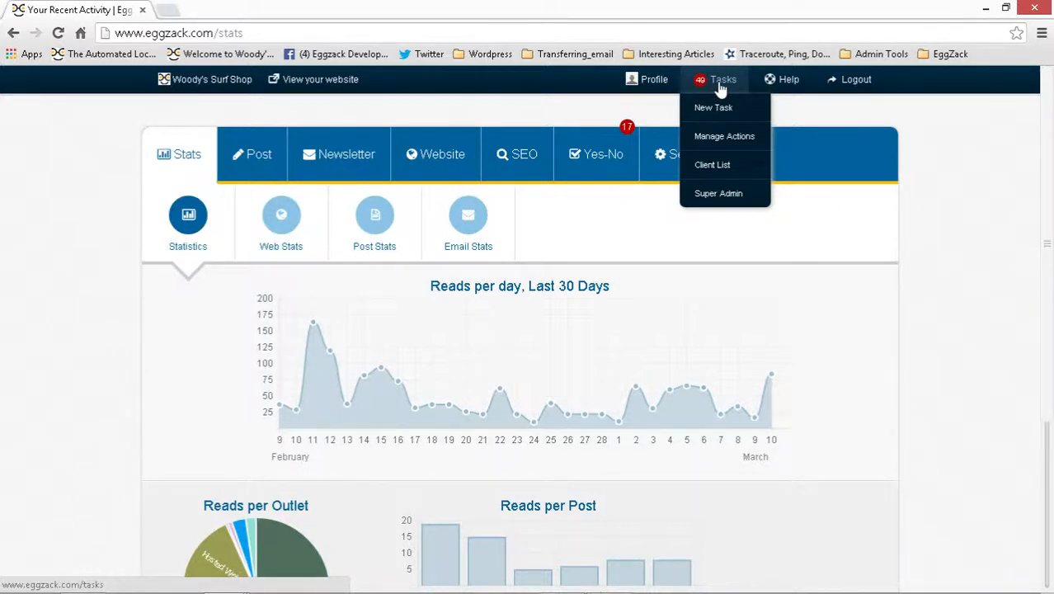
pyautogui.moveTo(773, 84)
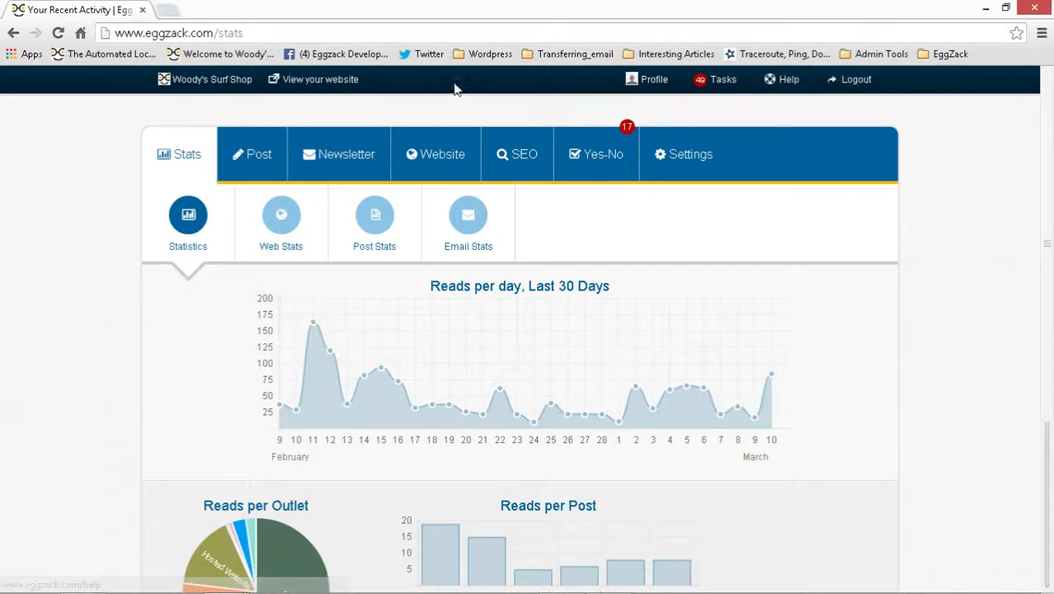
# - View the shop's EZ website and return to the account's statistics dashboard
pyautogui.rightClick(299, 86)
pyautogui.press('Escape')
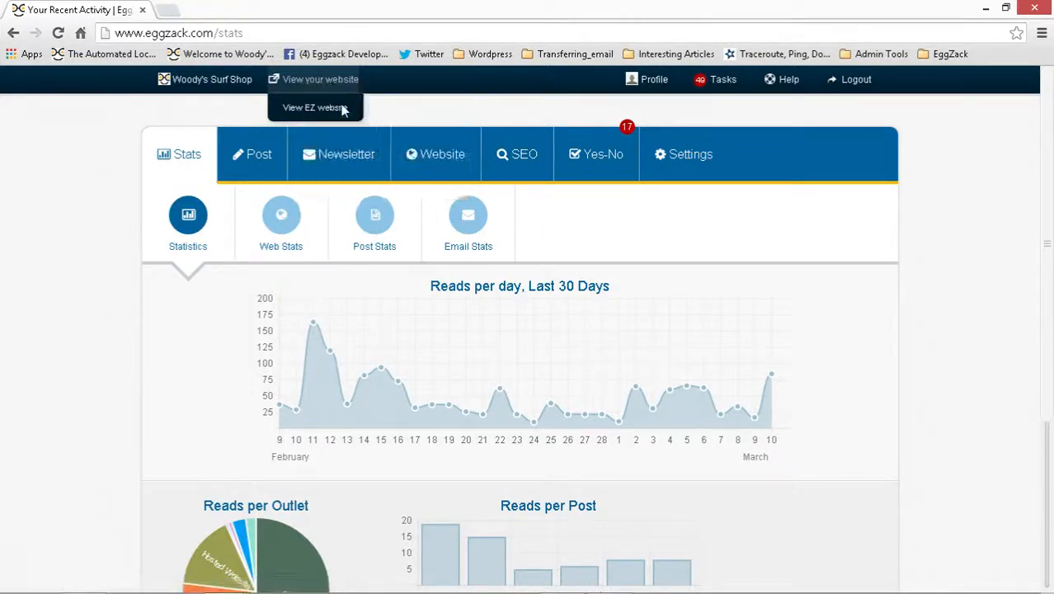
pyautogui.click(341, 108)
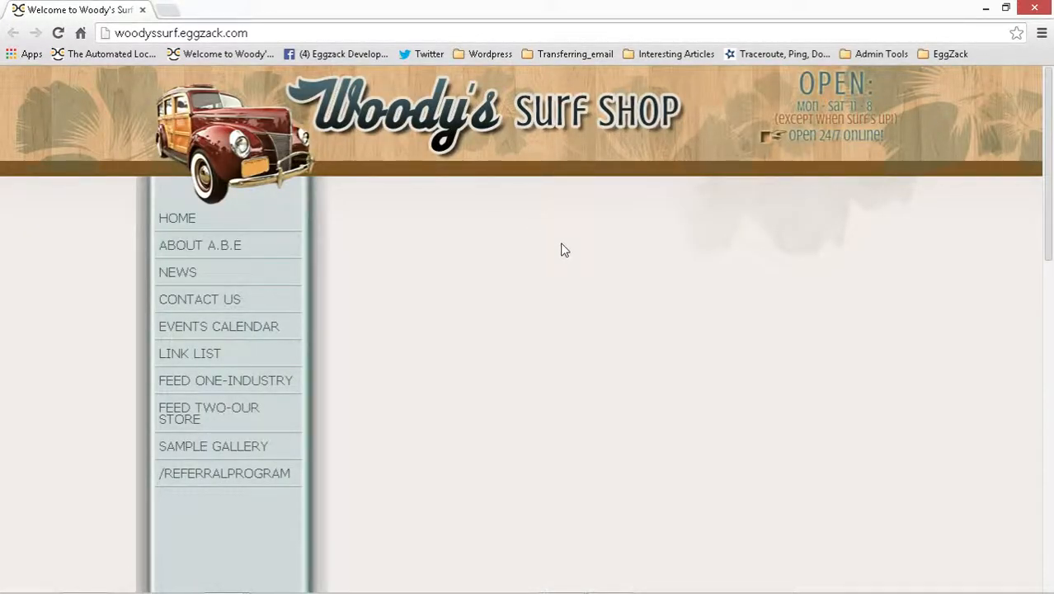
pyautogui.click(390, 157)
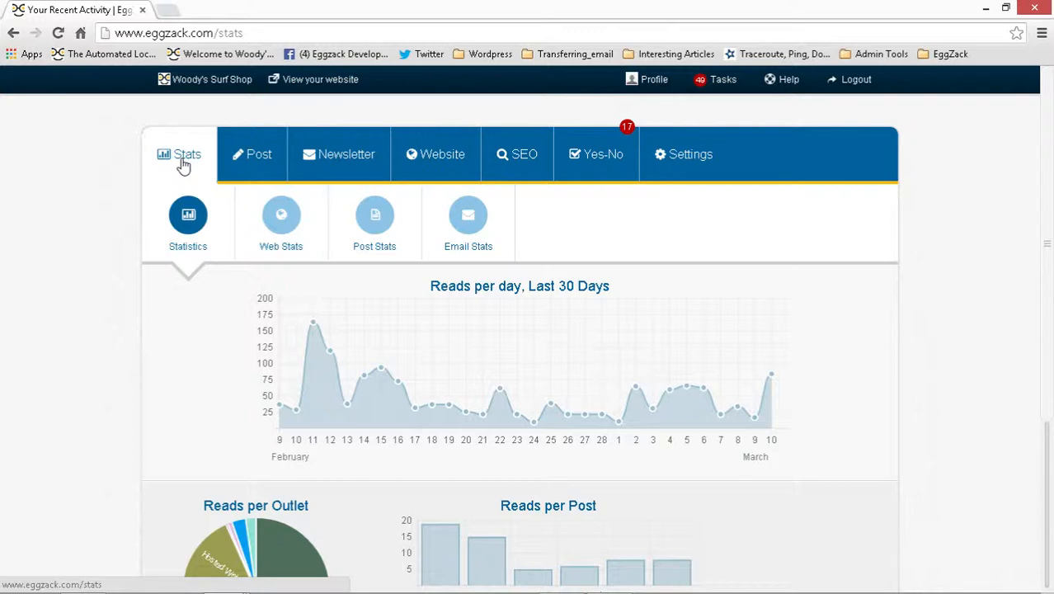
# - Look through the options offered under Post, Newsletter, Website, SEO, Yes-No and Settings
pyautogui.moveTo(241, 168)
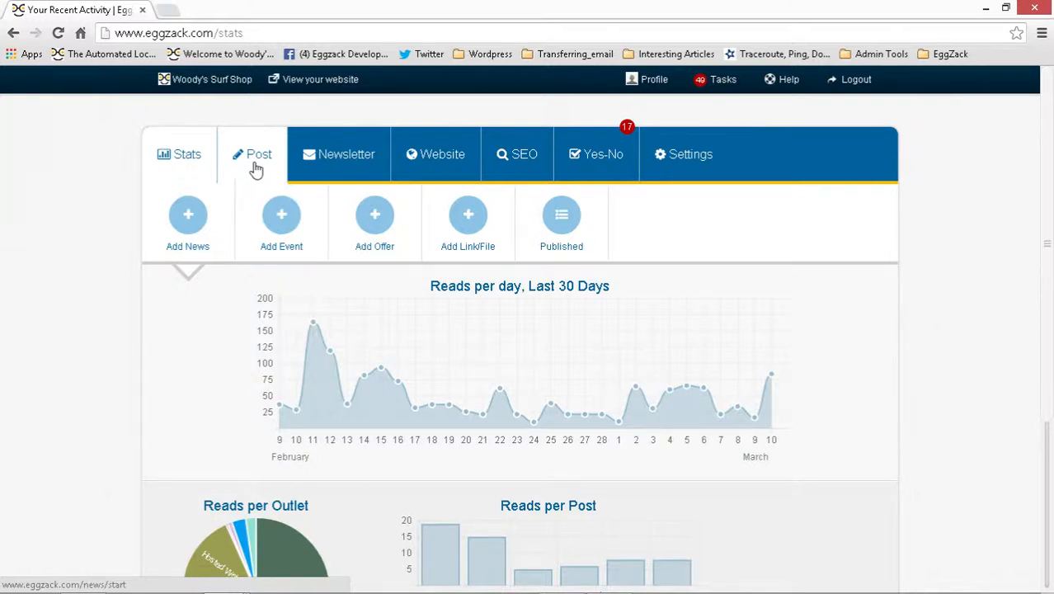
pyautogui.moveTo(360, 169)
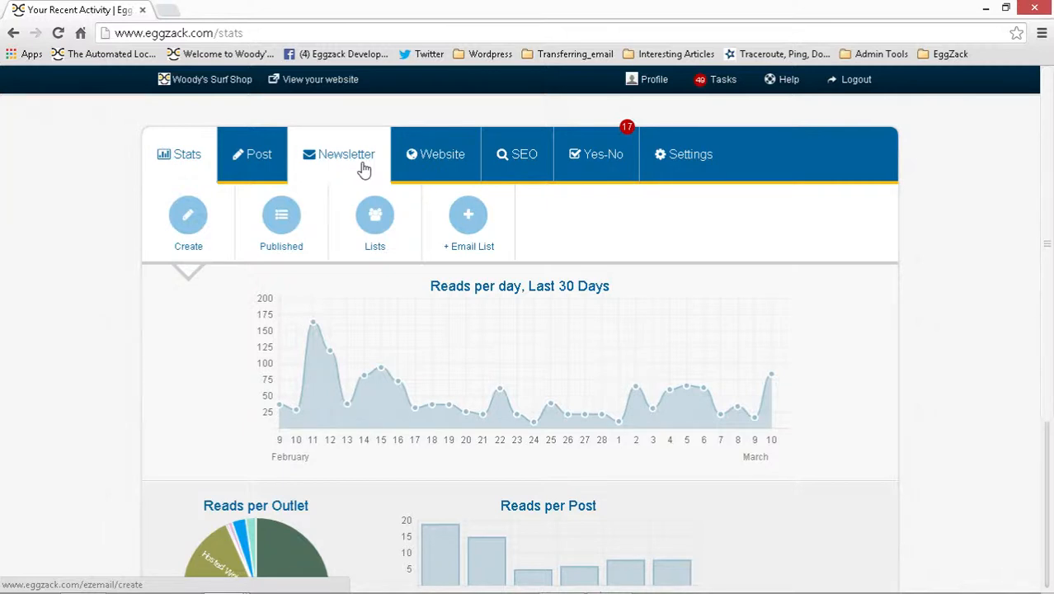
pyautogui.moveTo(416, 179)
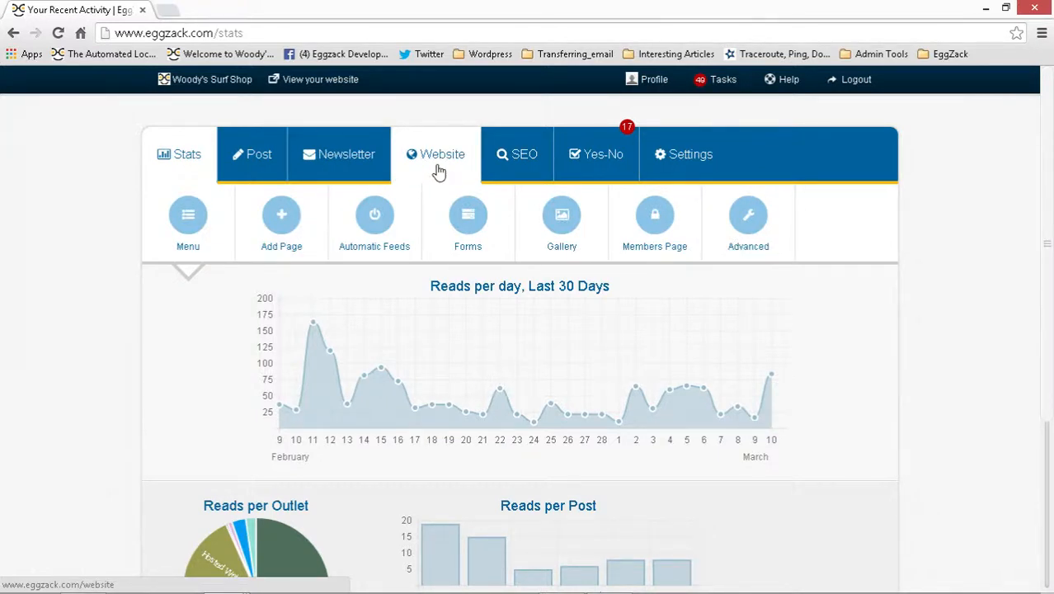
pyautogui.moveTo(521, 163)
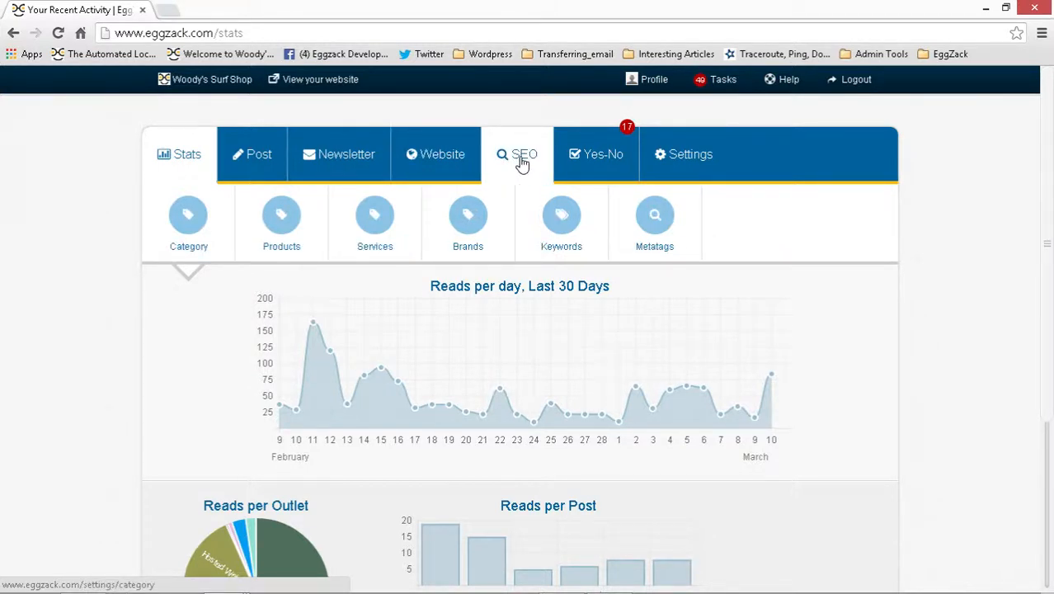
pyautogui.moveTo(599, 165)
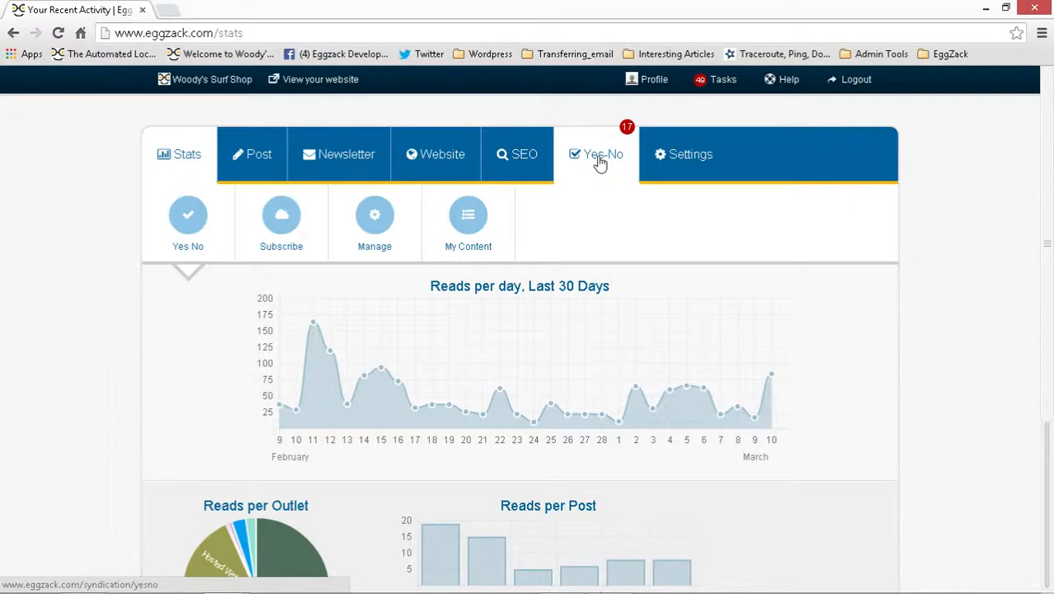
pyautogui.moveTo(666, 175)
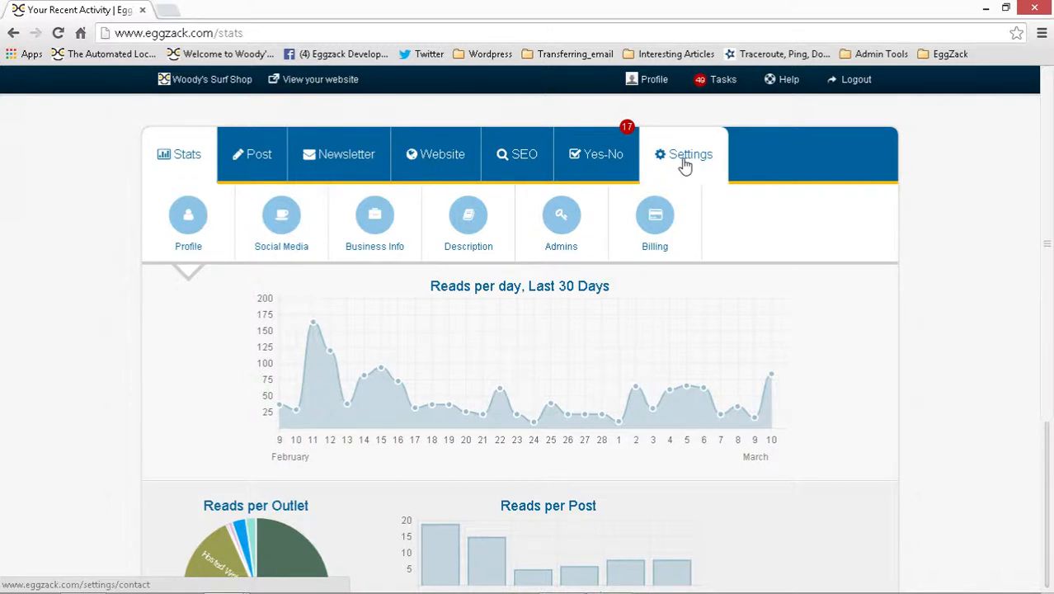
# - Open the website's page navigation list and compare its pages and subpages with the live Woody's Surf Shop menu
pyautogui.moveTo(454, 161)
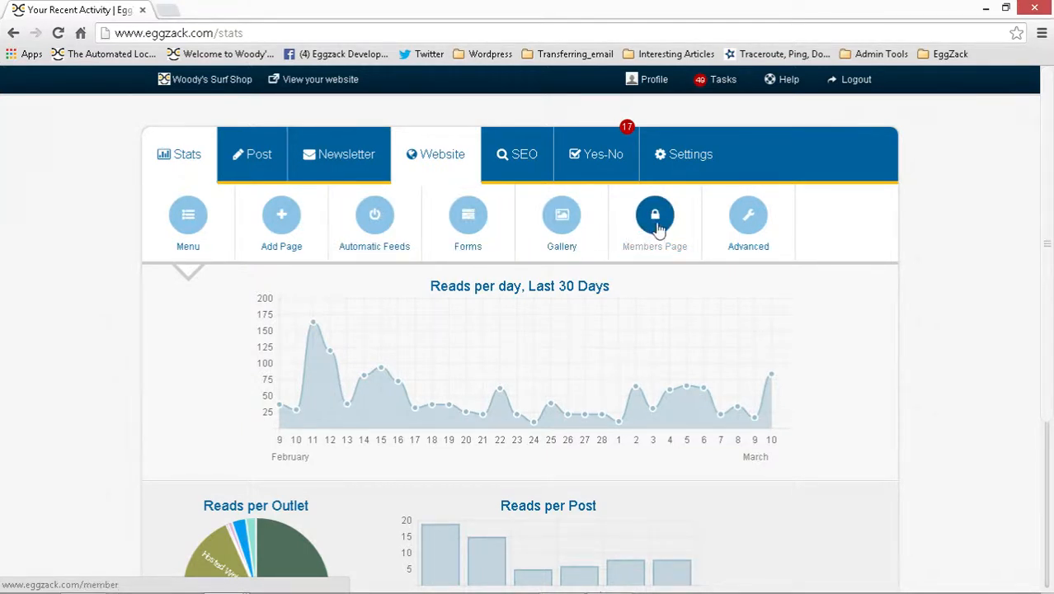
pyautogui.click(192, 221)
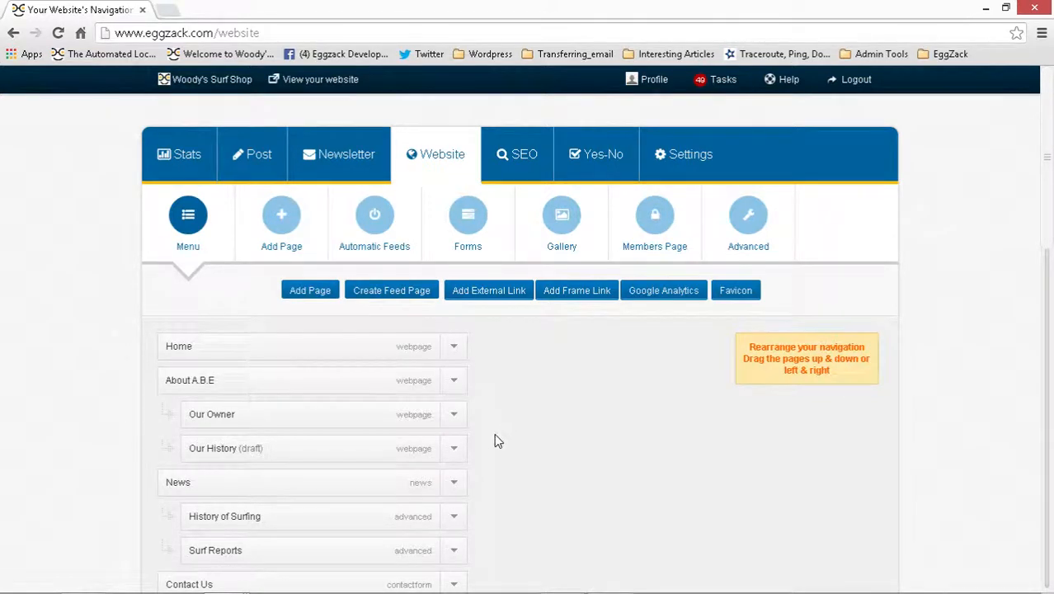
pyautogui.scroll(-3, 494, 437)
pyautogui.scroll(3, 496, 463)
pyautogui.hotkey('alt', 'Tab')
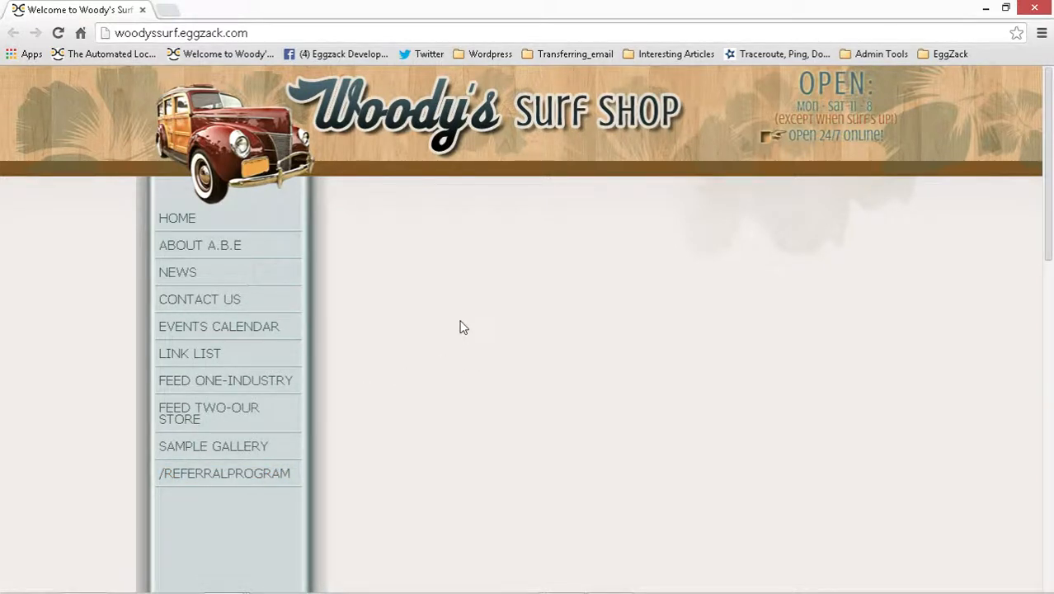
pyautogui.hotkey('alt', 'Tab')
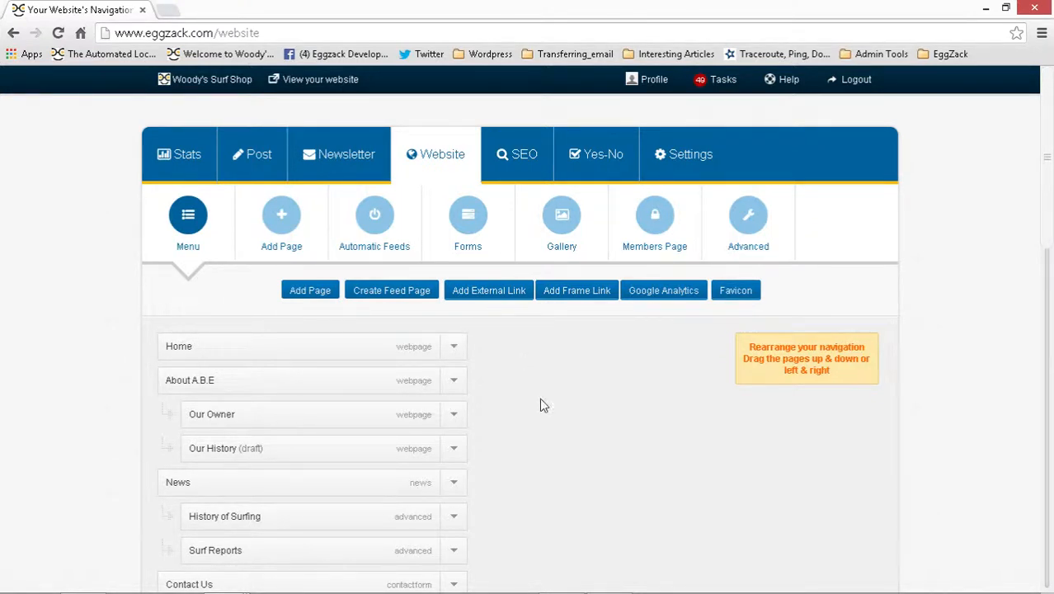
pyautogui.scroll(-2, 539, 406)
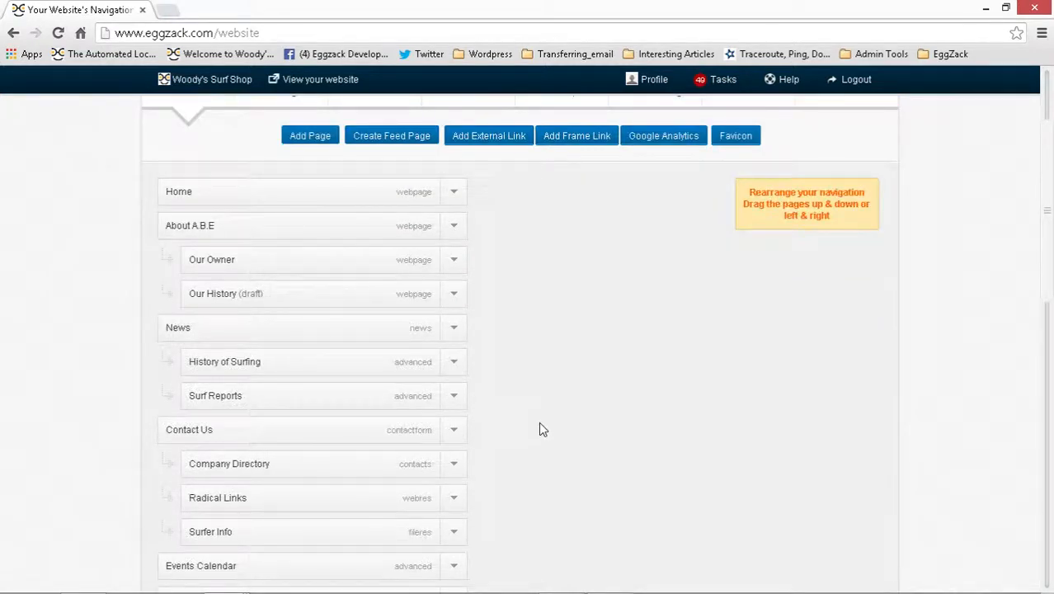
pyautogui.scroll(2, 541, 429)
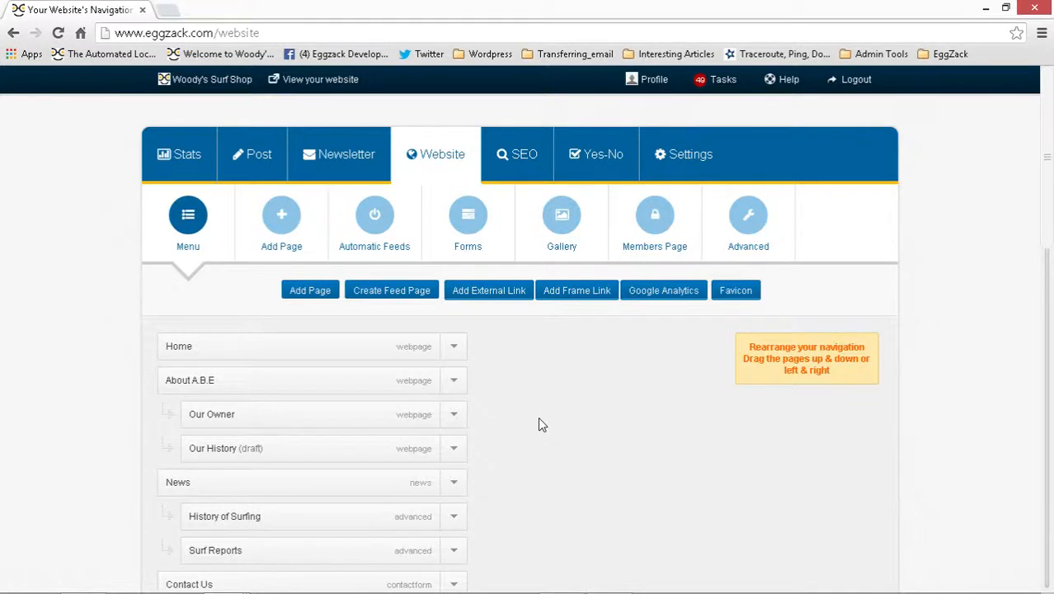
pyautogui.scroll(-1, 538, 423)
pyautogui.moveTo(261, 365); pyautogui.dragTo(230, 302)
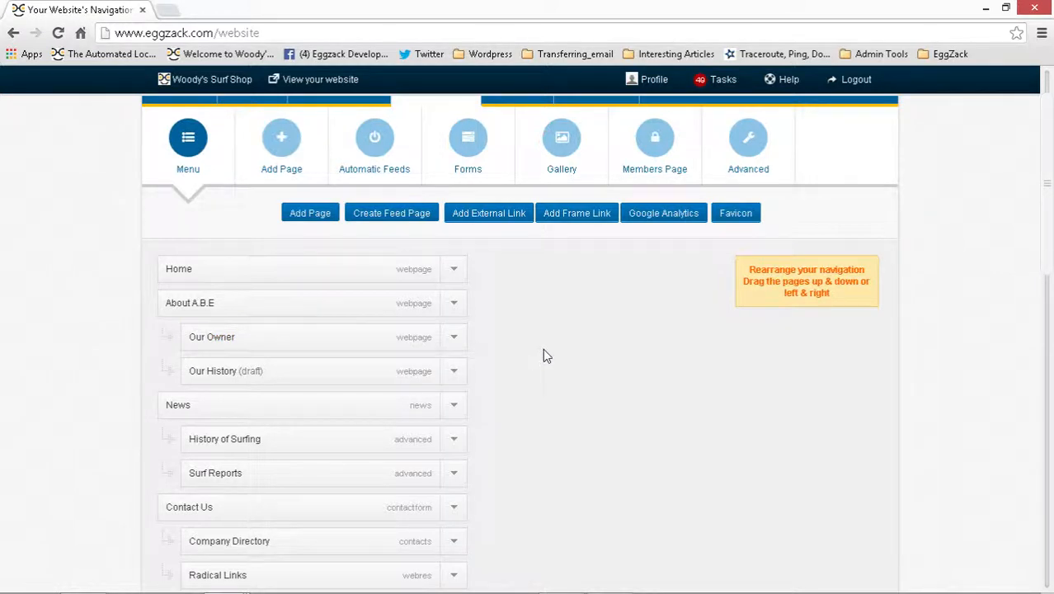
pyautogui.scroll(2, 542, 356)
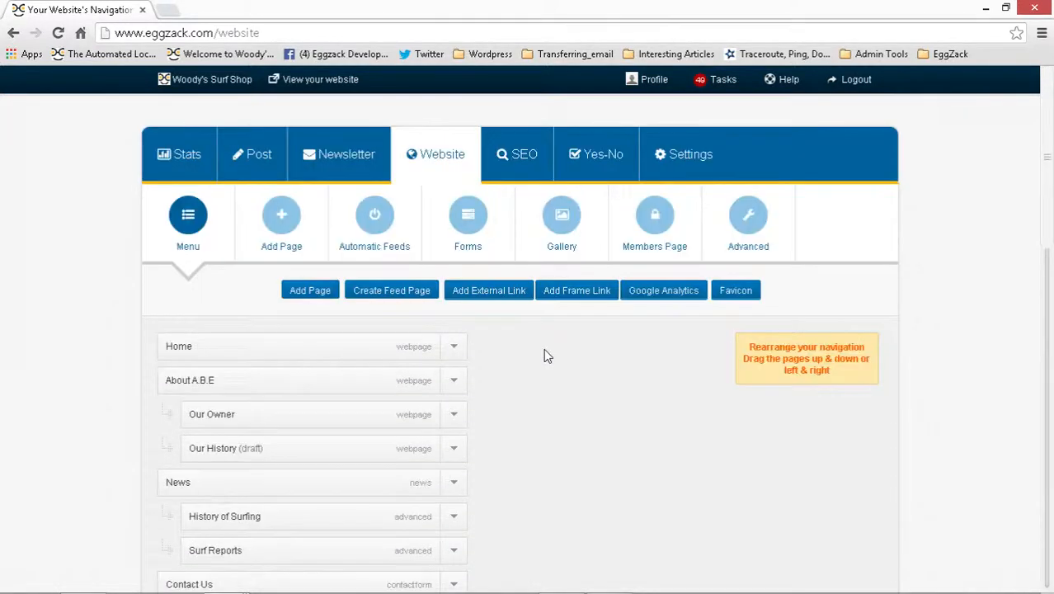
# - Start a new web page with both the navigation name and the web page title set to "About Us"
pyautogui.click(281, 224)
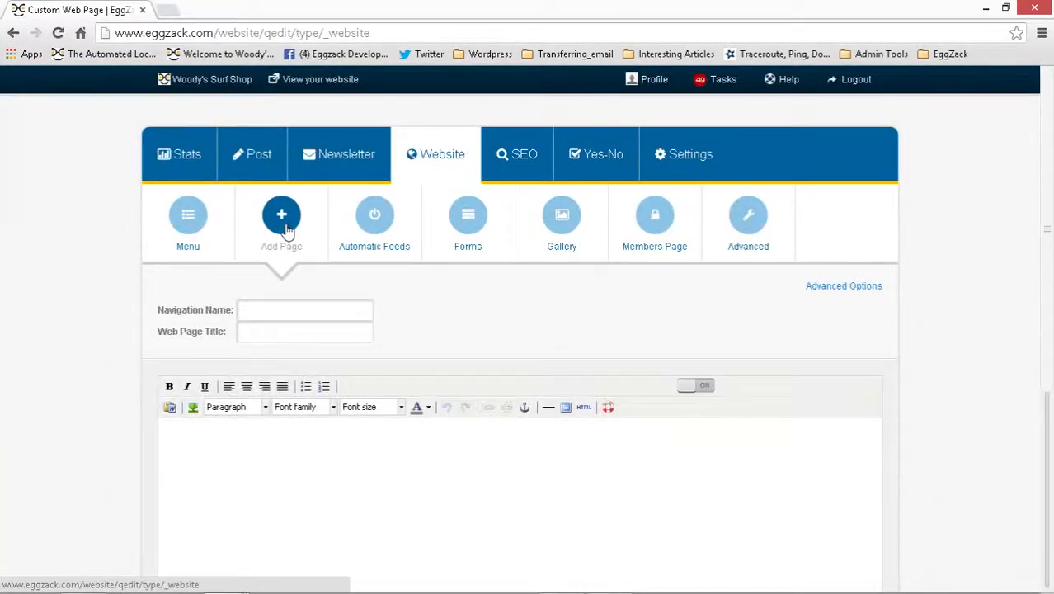
pyautogui.click(280, 309)
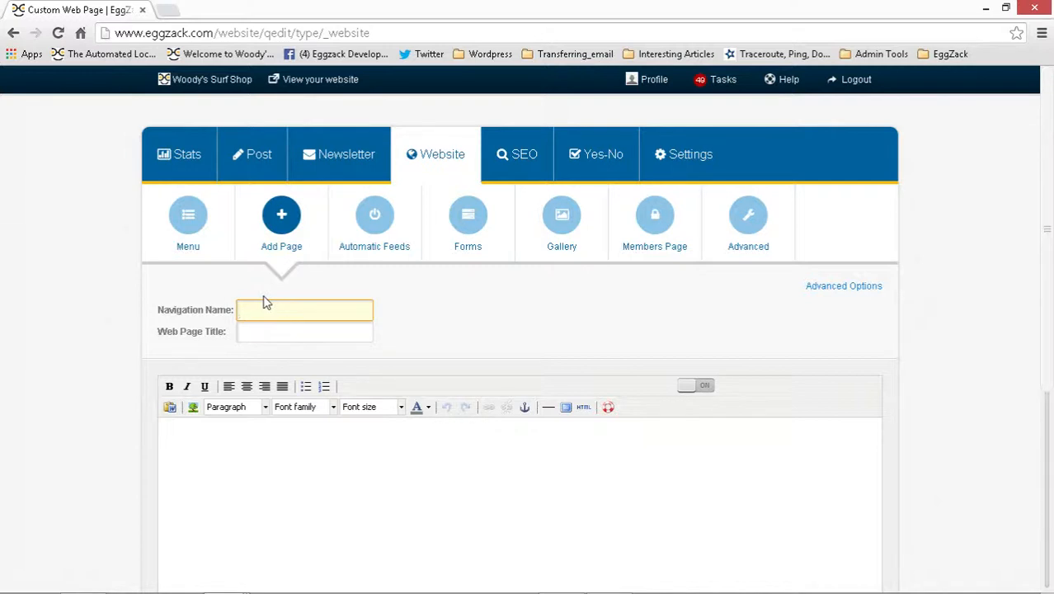
pyautogui.write('Abouts U')
pyautogui.write('s')
pyautogui.press('BackSpace')
pyautogui.press('BackSpace')
pyautogui.press('BackSpace')
pyautogui.press('BackSpace')
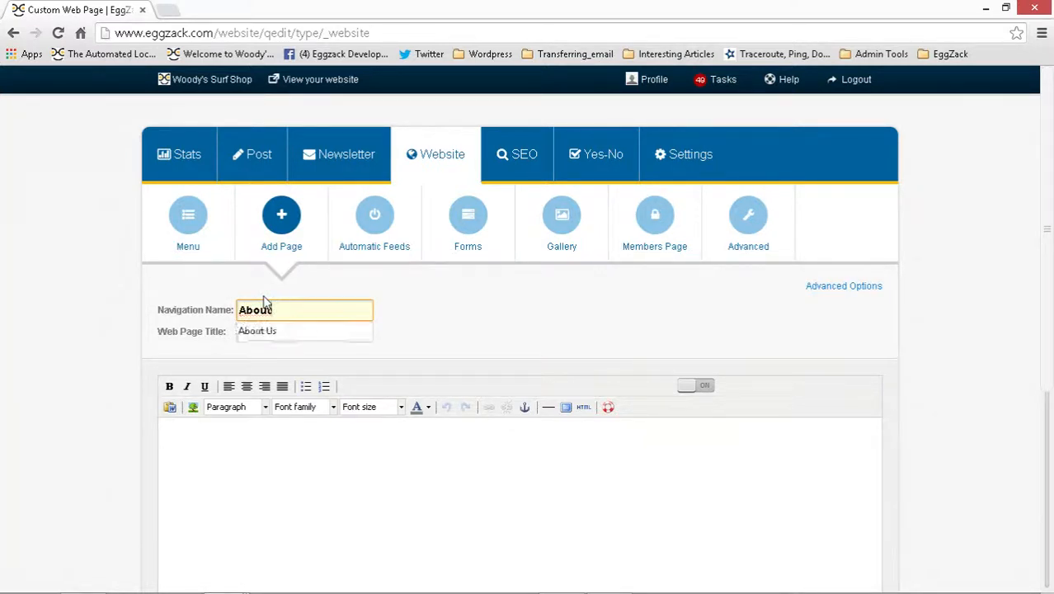
pyautogui.write('Us')
pyautogui.press('Tab')
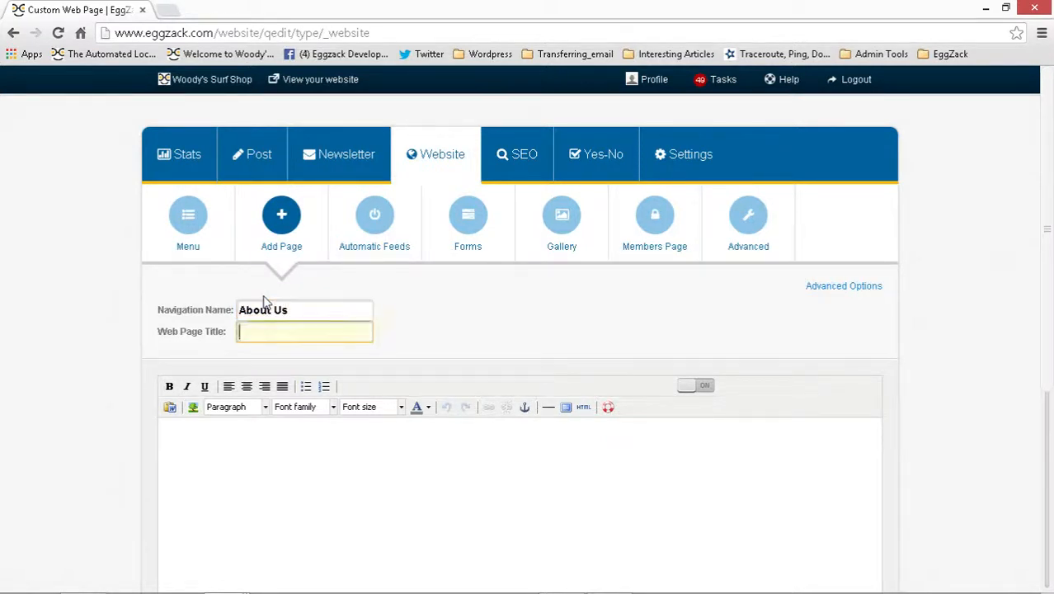
pyautogui.write('About Us')
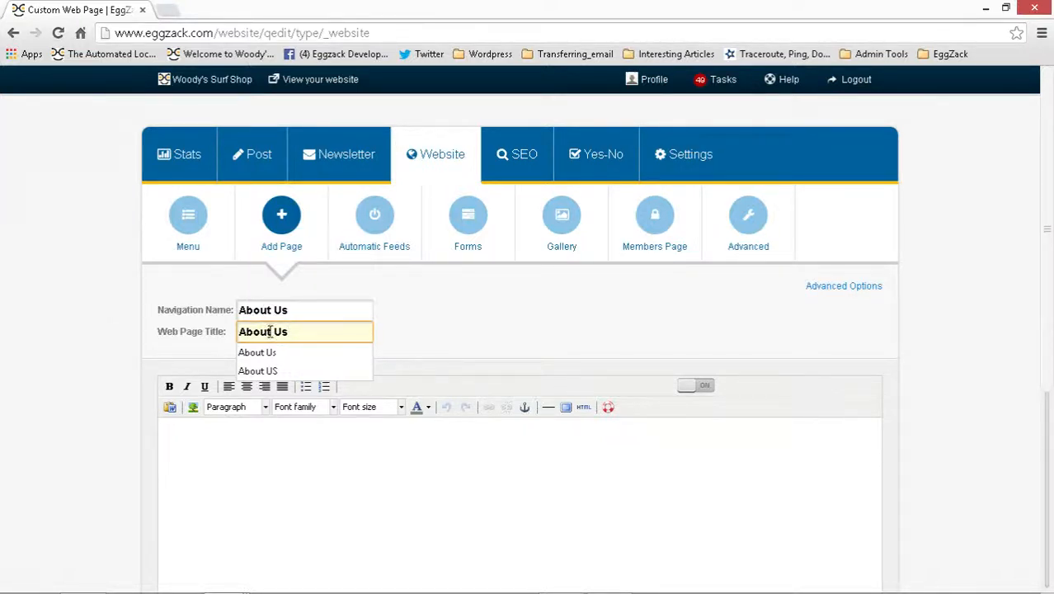
# - Publish the new About Us page with its body left empty
pyautogui.click(354, 453)
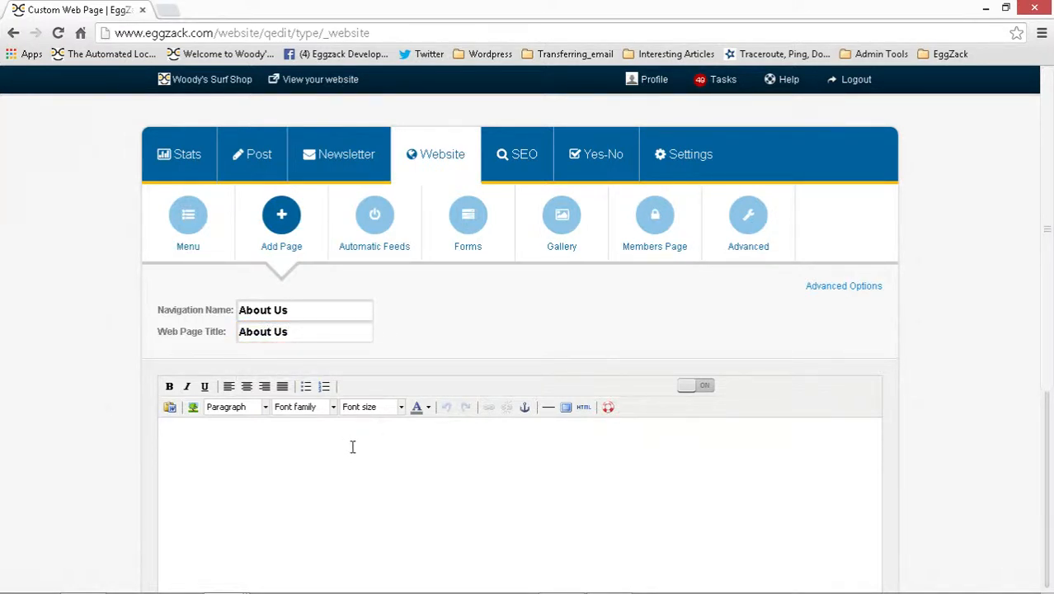
pyautogui.scroll(-3, 386, 440)
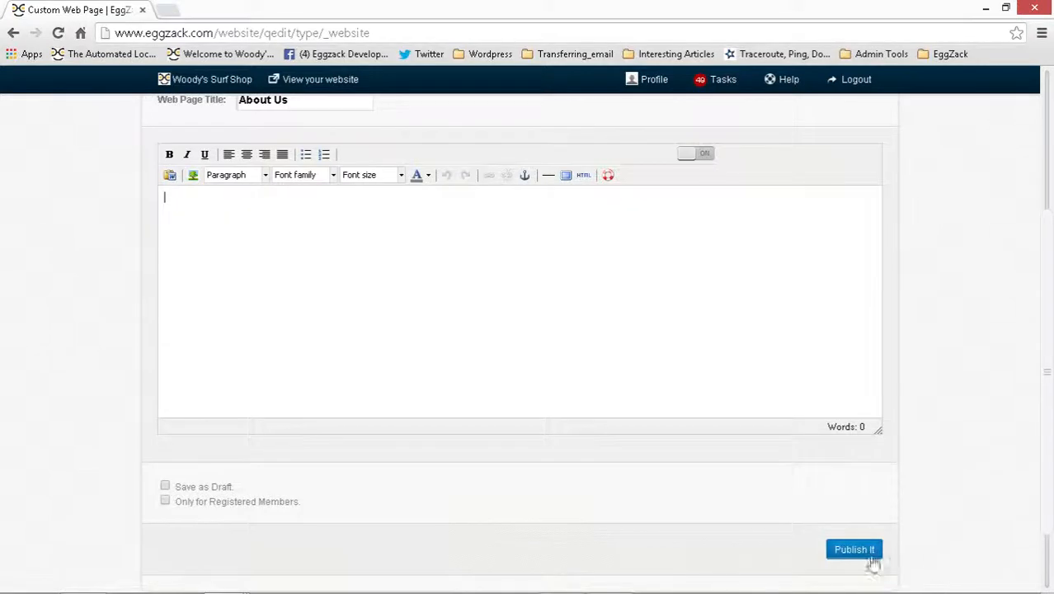
pyautogui.click(866, 552)
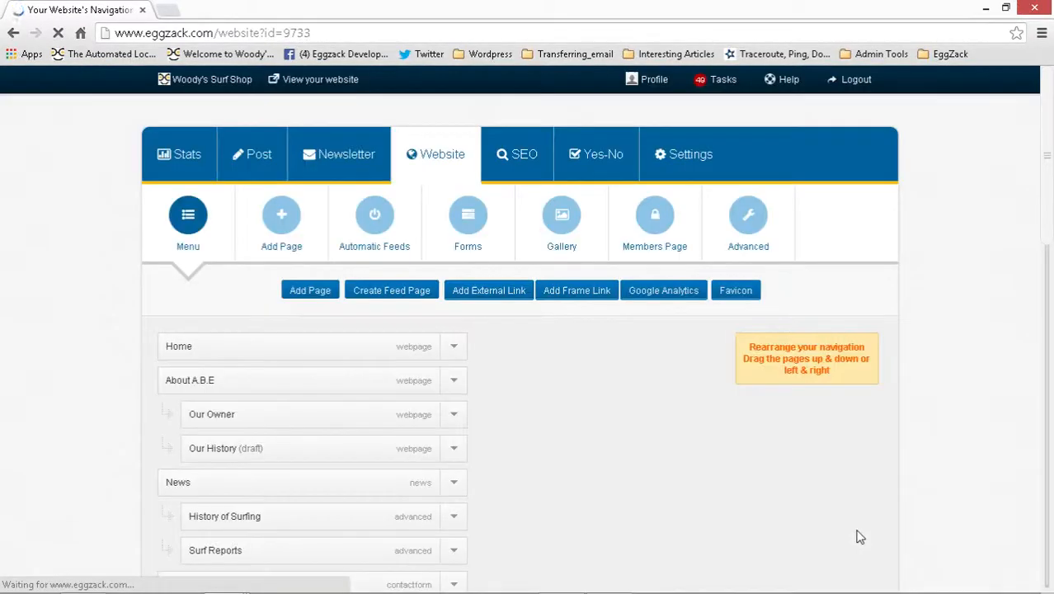
# - Find the About Us page in the navigation list and reload the live shop website to check its menu
pyautogui.scroll(-8, 478, 429)
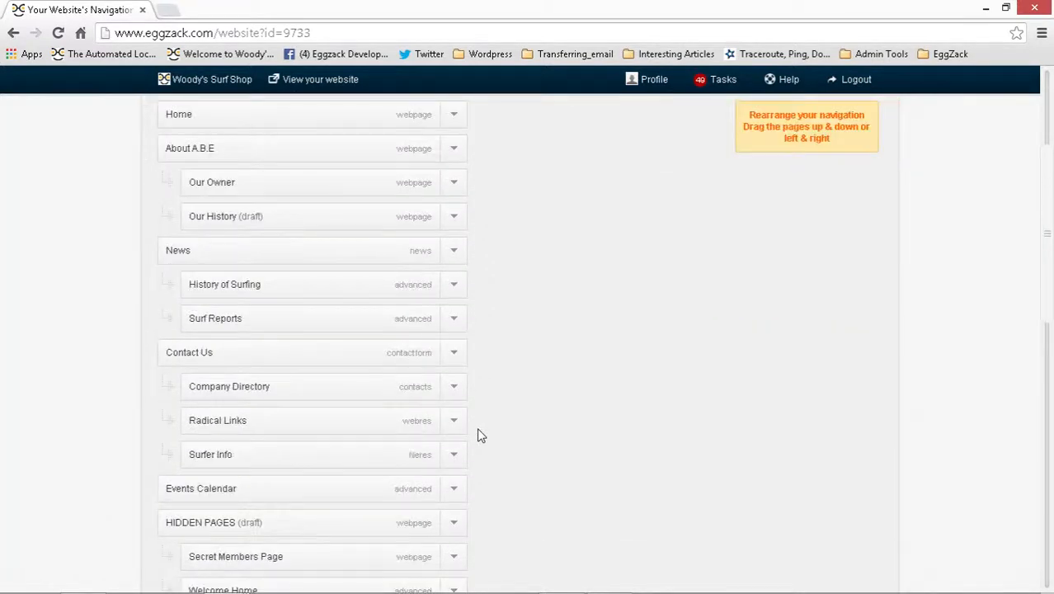
pyautogui.scroll(-5, 477, 427)
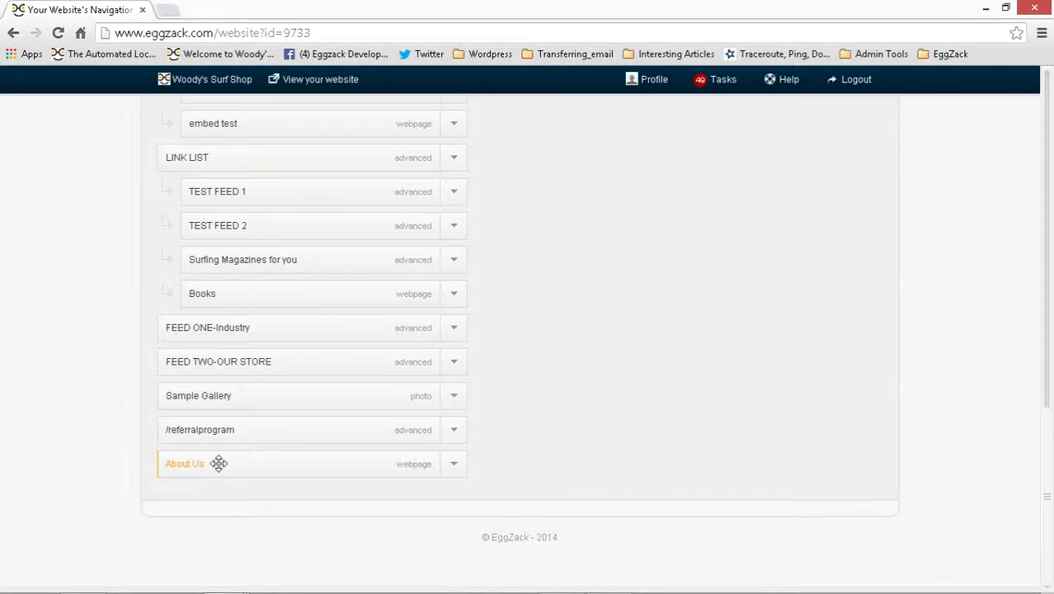
pyautogui.hotkey('alt', 'Tab')
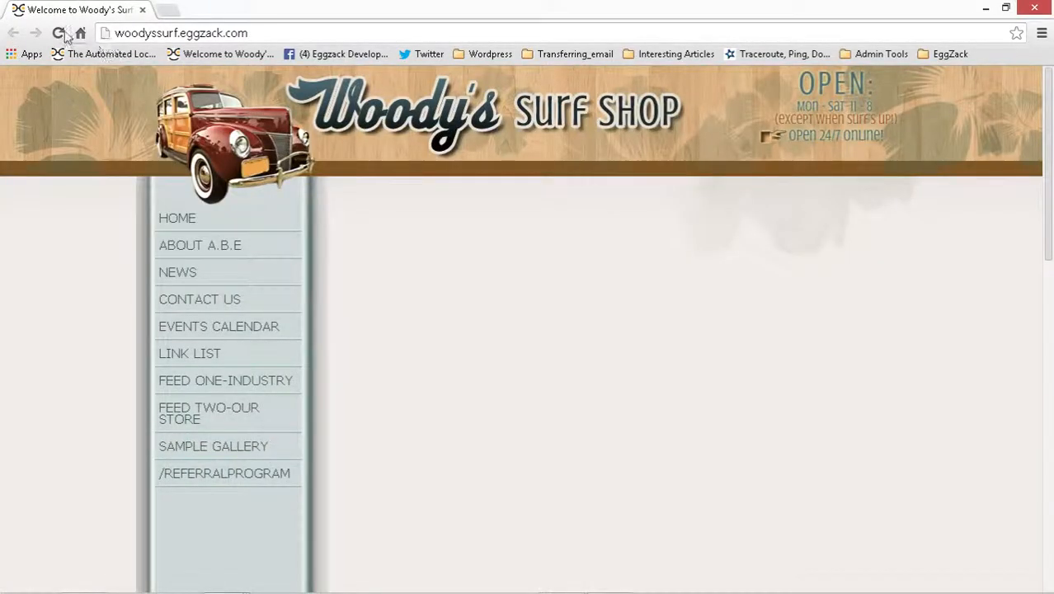
pyautogui.click(59, 34)
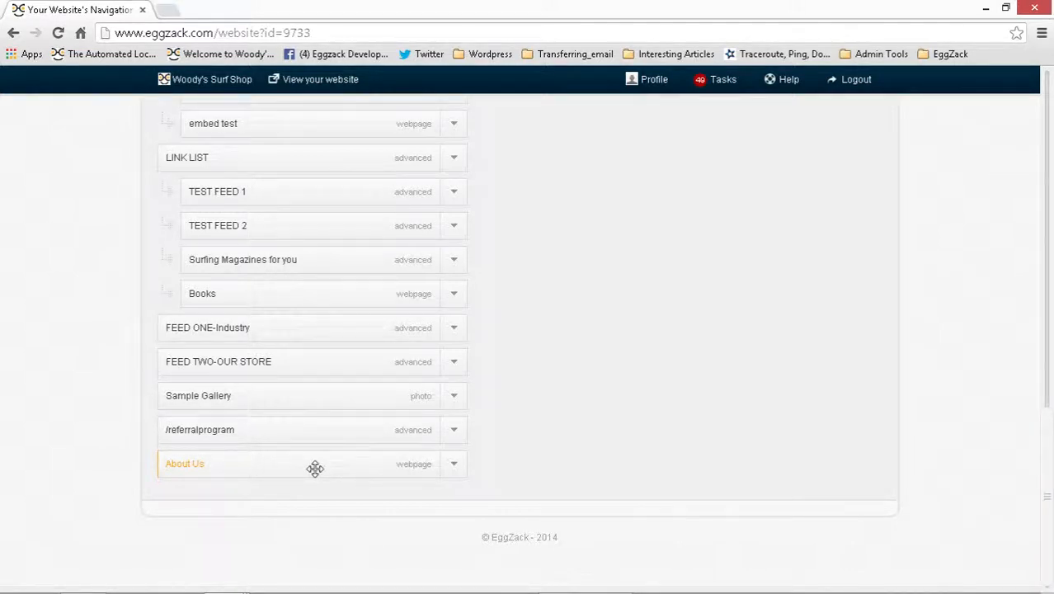
# - Move the About Us page up the navigation list to sit as a top-level page directly below Home
pyautogui.moveTo(315, 468); pyautogui.dragTo(327, 105)
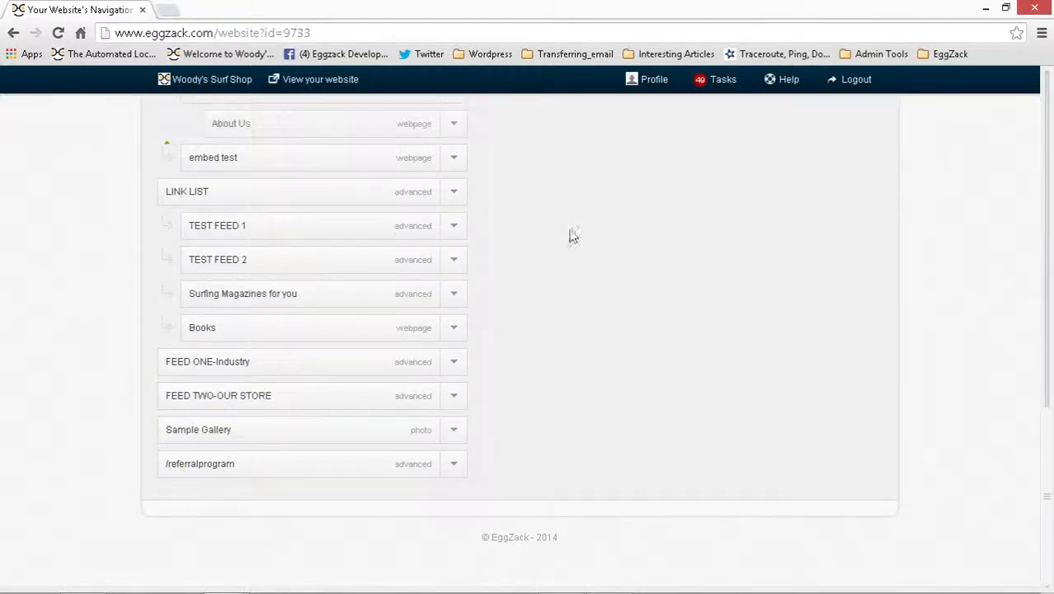
pyautogui.scroll(3, 581, 231)
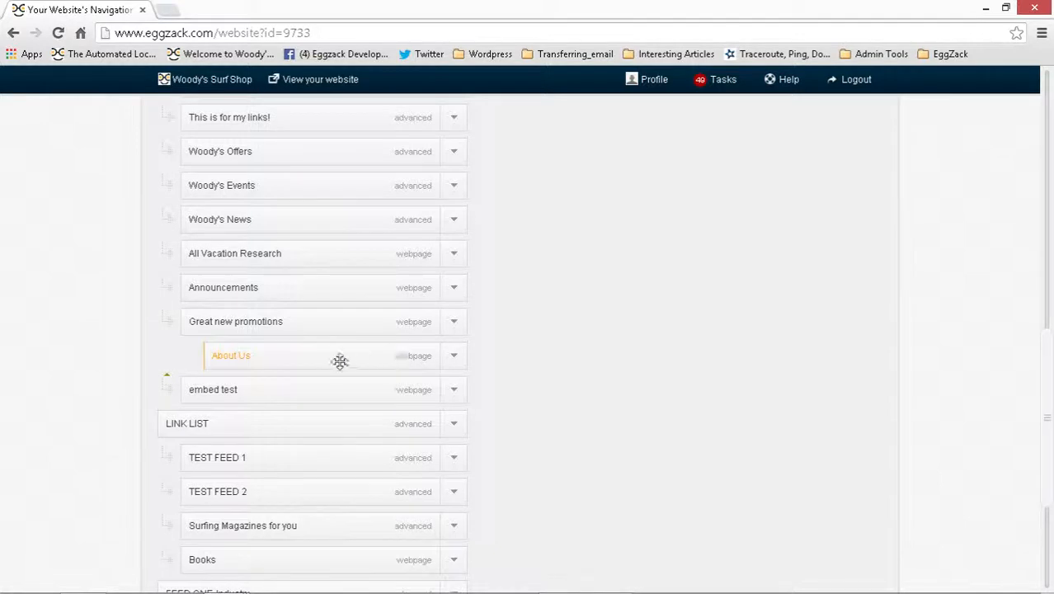
pyautogui.moveTo(339, 360); pyautogui.dragTo(326, 133)
pyautogui.scroll(4, 626, 303)
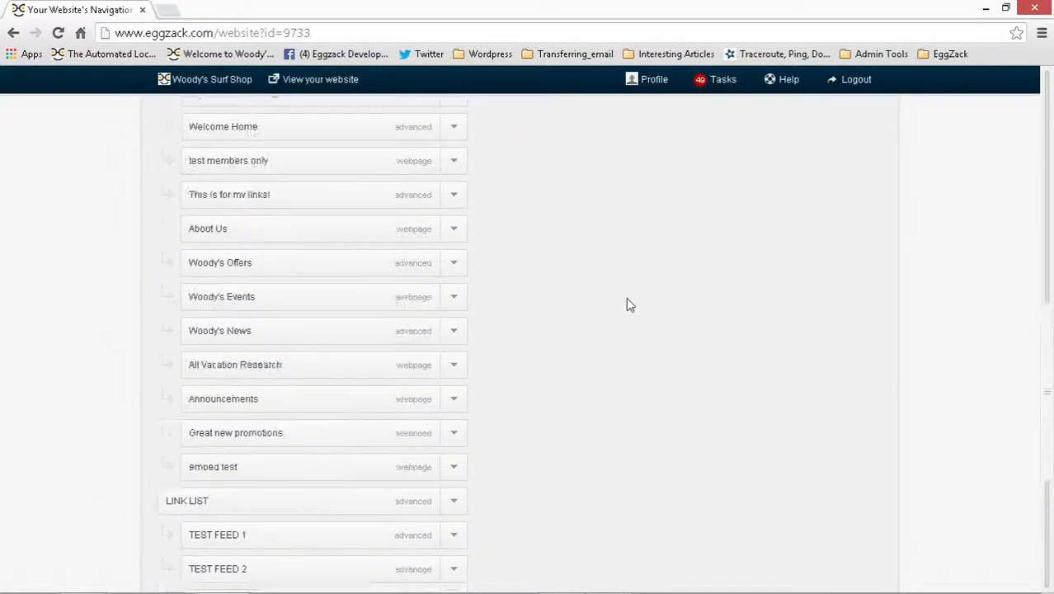
pyautogui.moveTo(285, 459); pyautogui.dragTo(285, 116)
pyautogui.scroll(4, 611, 330)
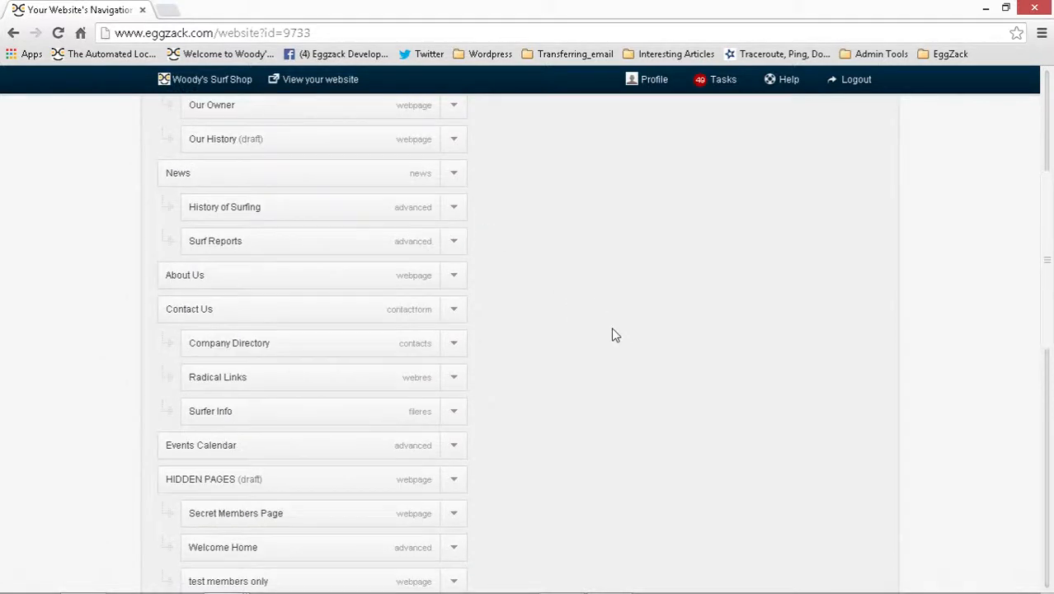
pyautogui.moveTo(308, 429); pyautogui.dragTo(309, 231)
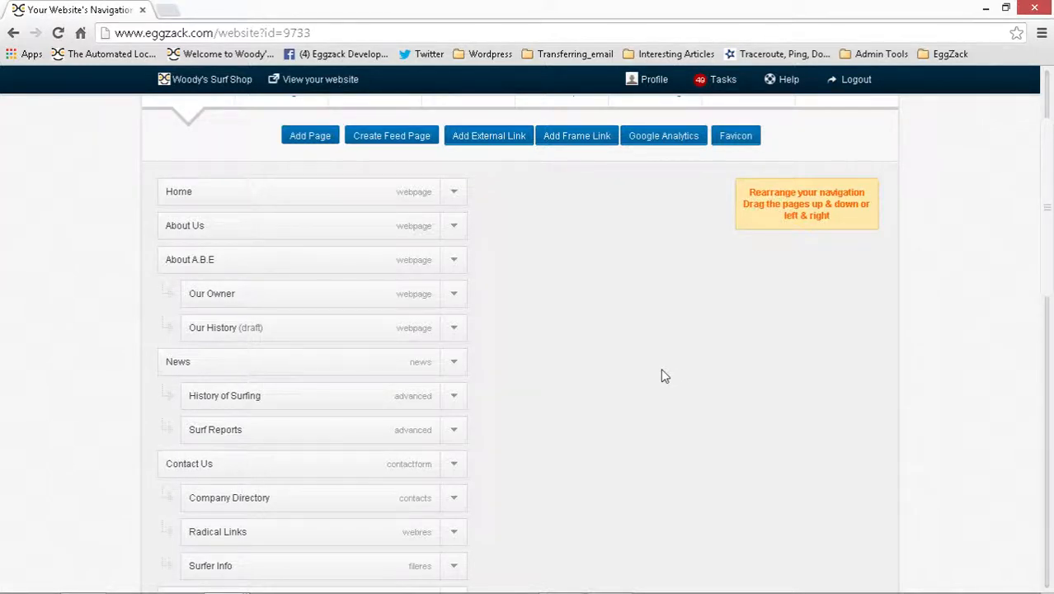
# - Reload the live Woody's Surf Shop website, check where About Us sits in its menu, and return to the navigation list
pyautogui.hotkey('alt', 'Tab')
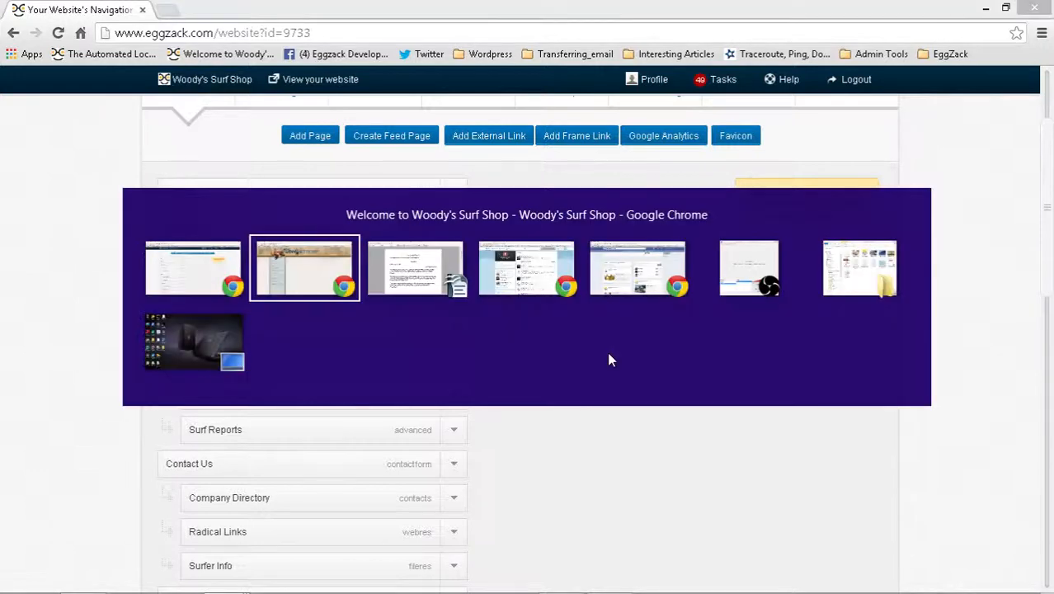
pyautogui.click(57, 33)
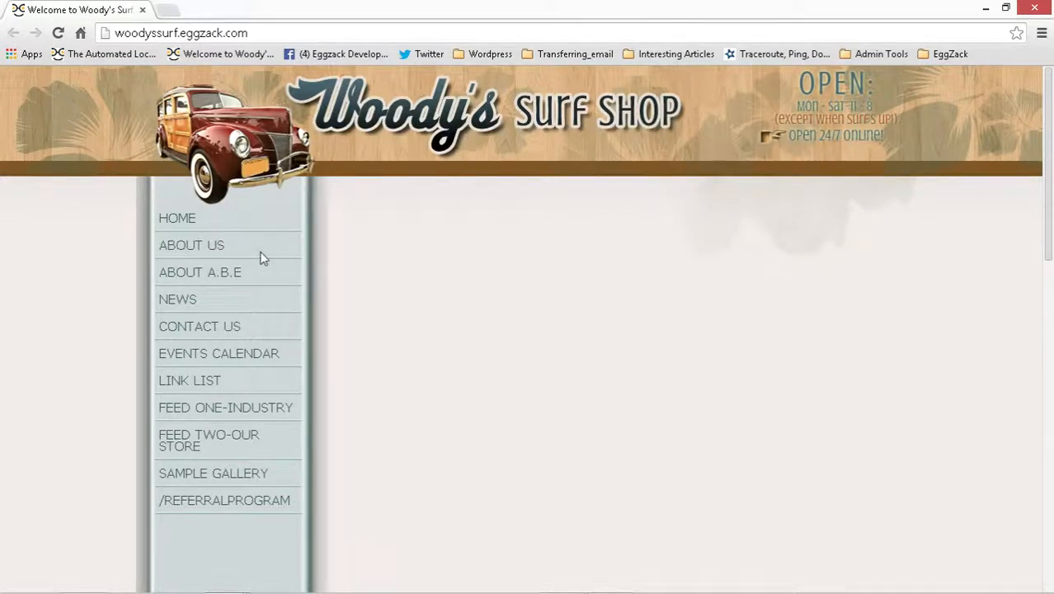
pyautogui.hotkey('alt', 'Tab')
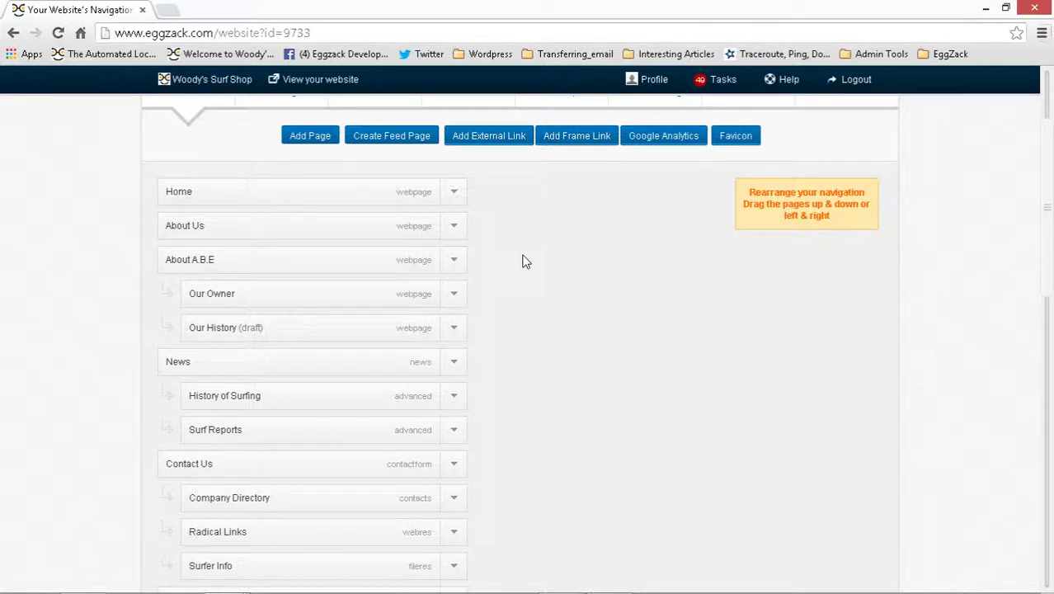
# - Publish a new web page with both navigation name and web page title set to "More About Us", leaving its body empty
pyautogui.click(302, 141)
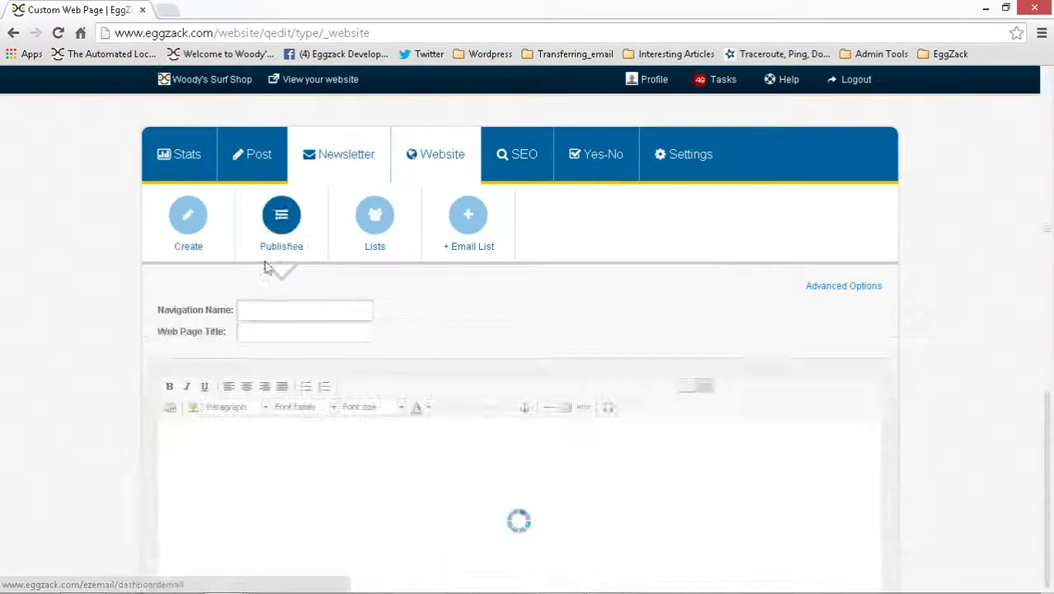
pyautogui.click(288, 310)
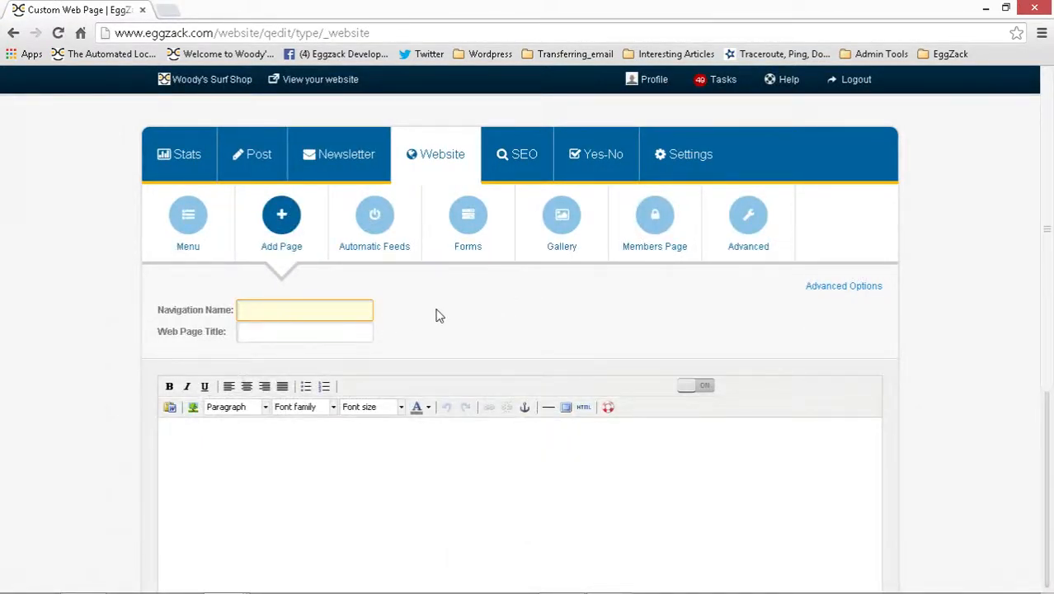
pyautogui.write('More About Us')
pyautogui.press('Tab')
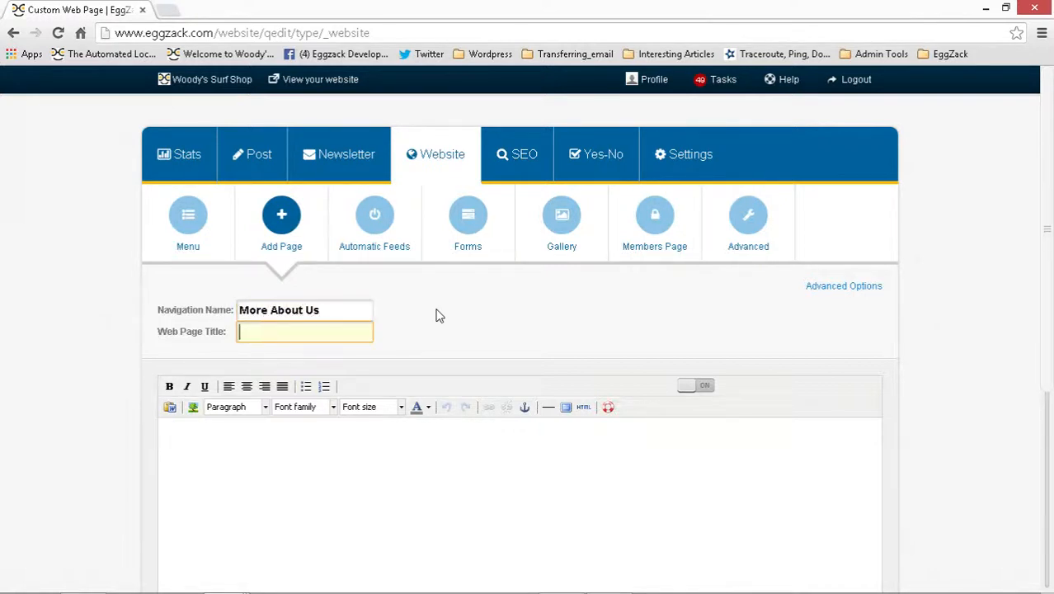
pyautogui.write('More About Us')
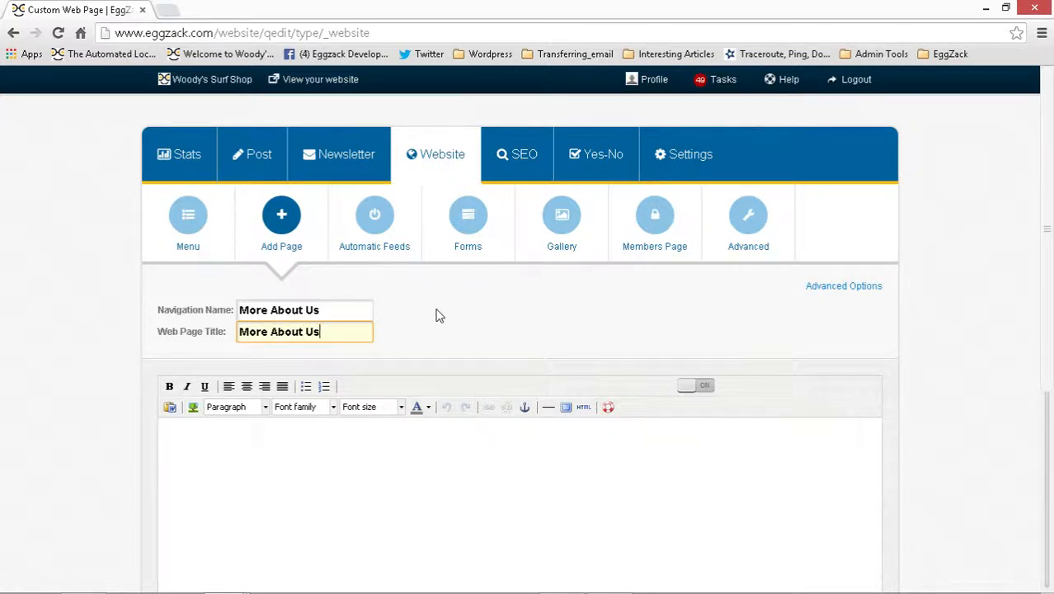
pyautogui.scroll(-3, 462, 322)
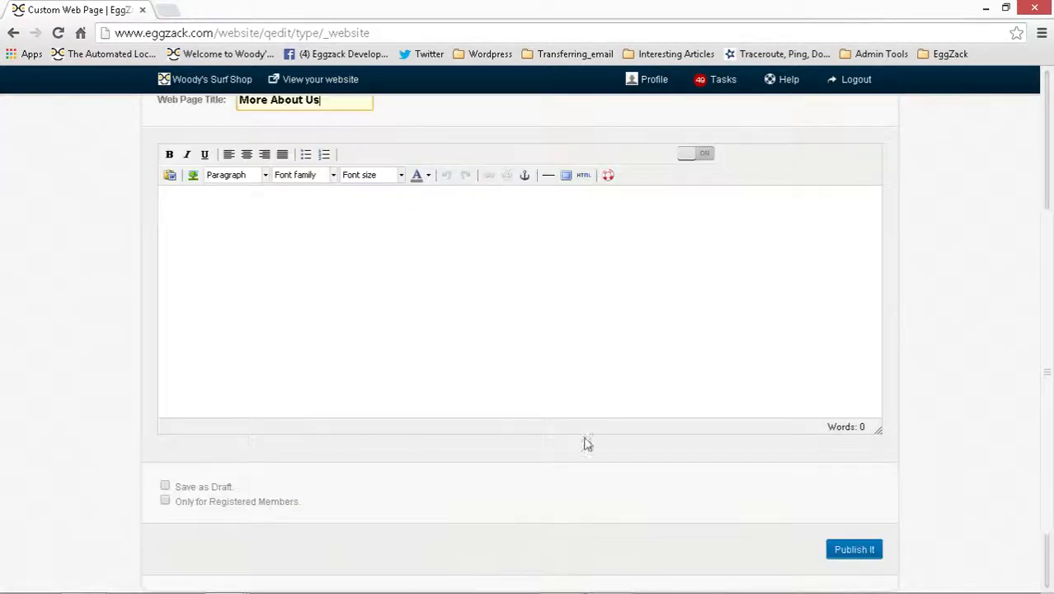
pyautogui.click(854, 550)
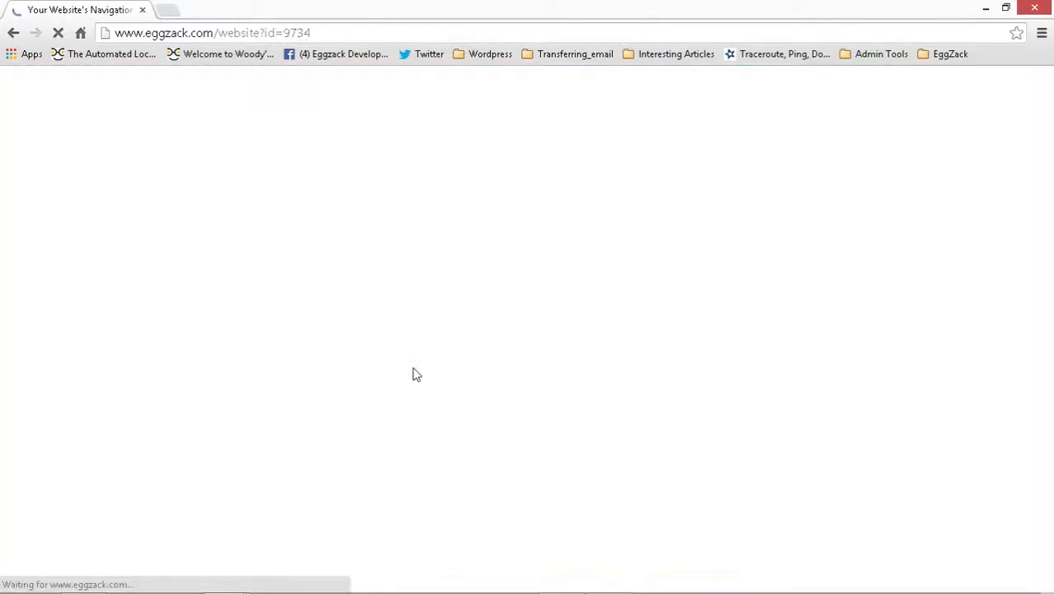
# - Move the More About Us page up the navigation list and nest it as a subpage under About Us
pyautogui.scroll(-4, 522, 426)
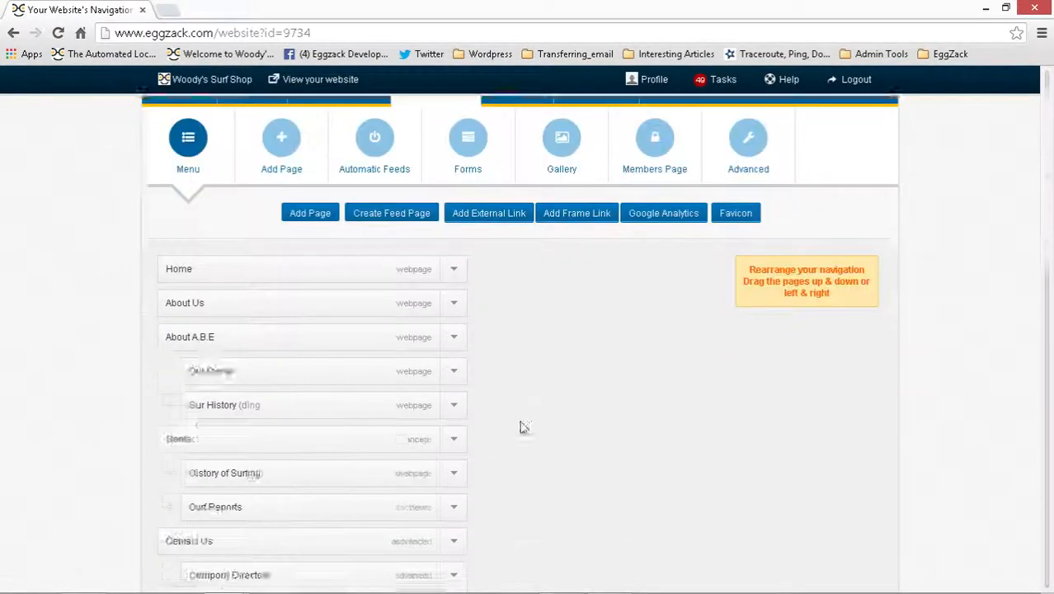
pyautogui.scroll(-9, 521, 446)
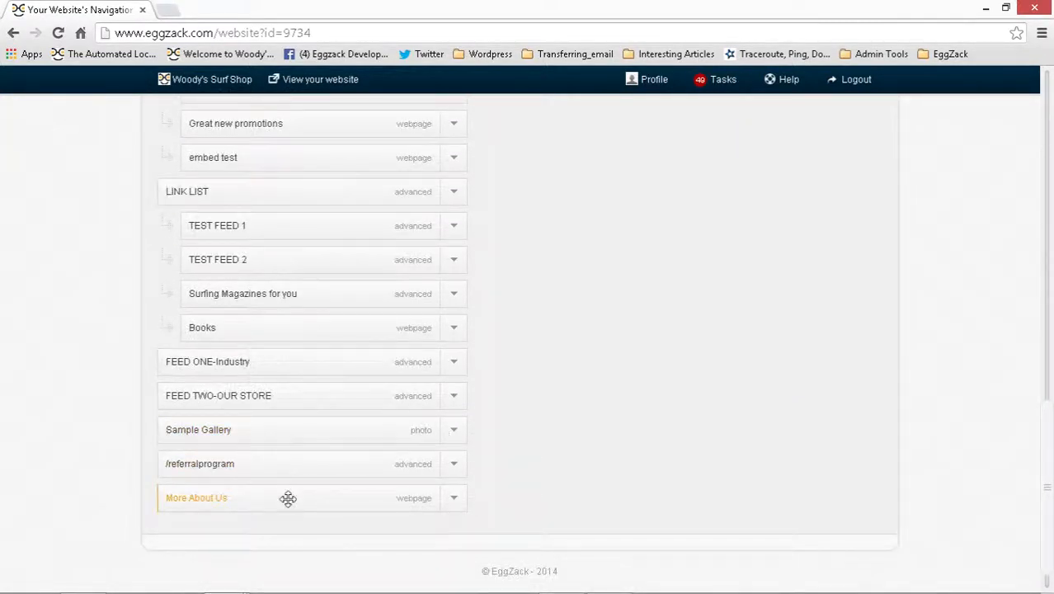
pyautogui.moveTo(289, 499); pyautogui.dragTo(265, 123)
pyautogui.scroll(3, 602, 306)
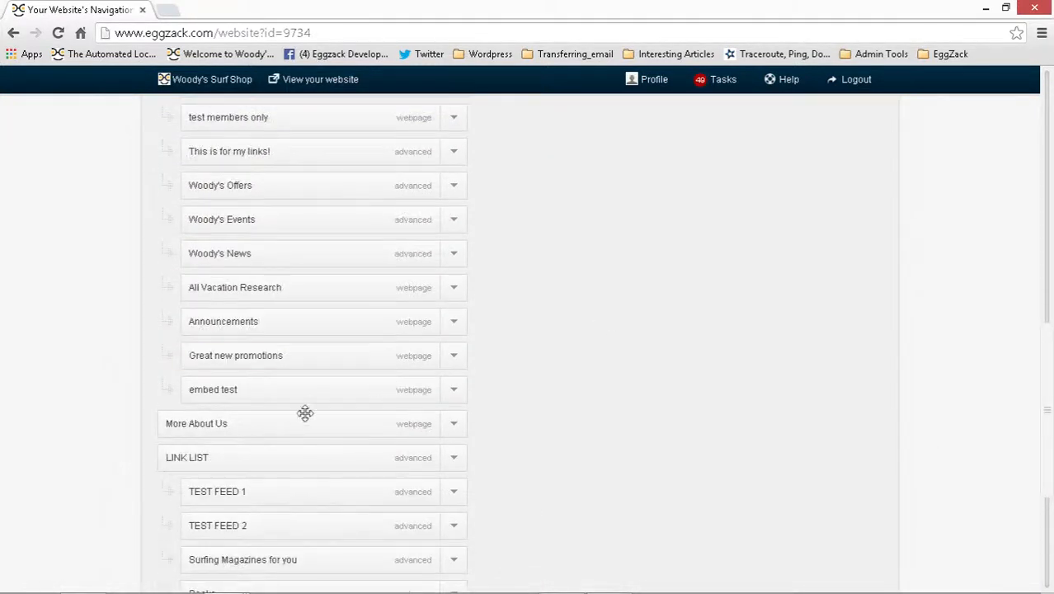
pyautogui.moveTo(305, 426); pyautogui.dragTo(275, 107)
pyautogui.scroll(5, 567, 336)
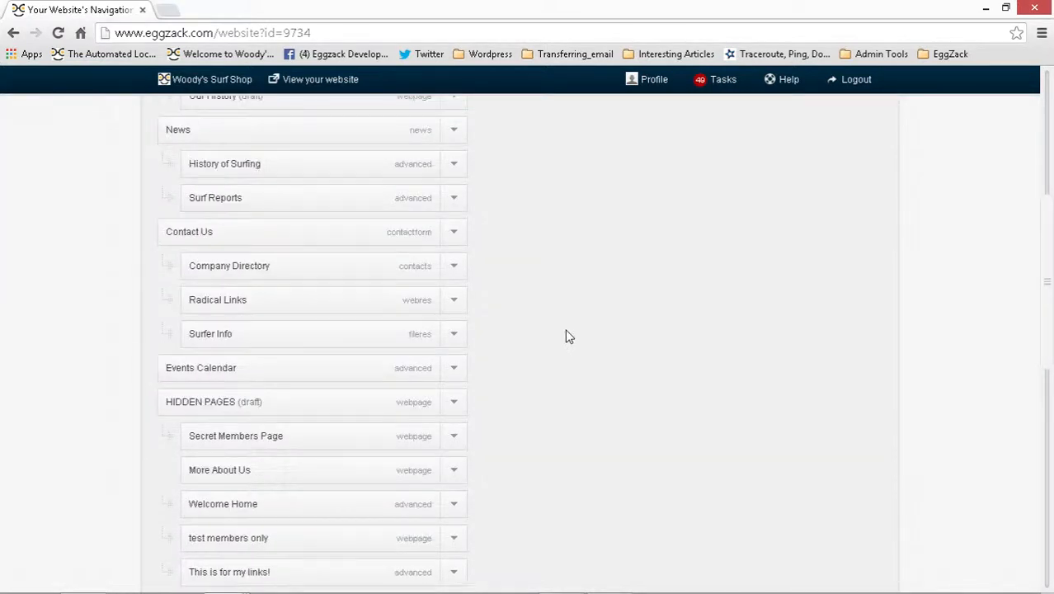
pyautogui.moveTo(294, 470); pyautogui.dragTo(273, 132)
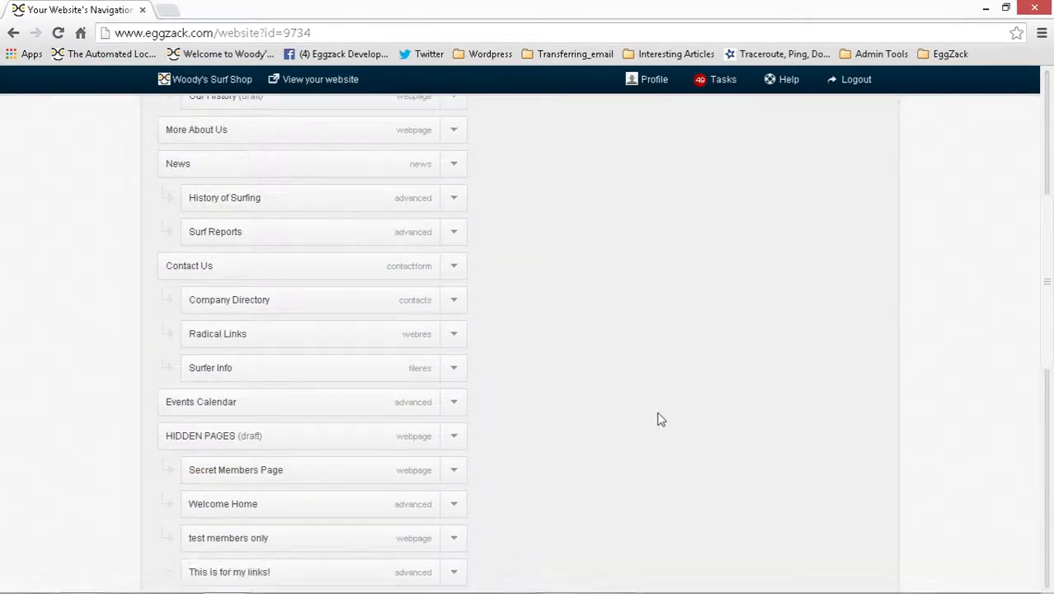
pyautogui.scroll(3, 660, 419)
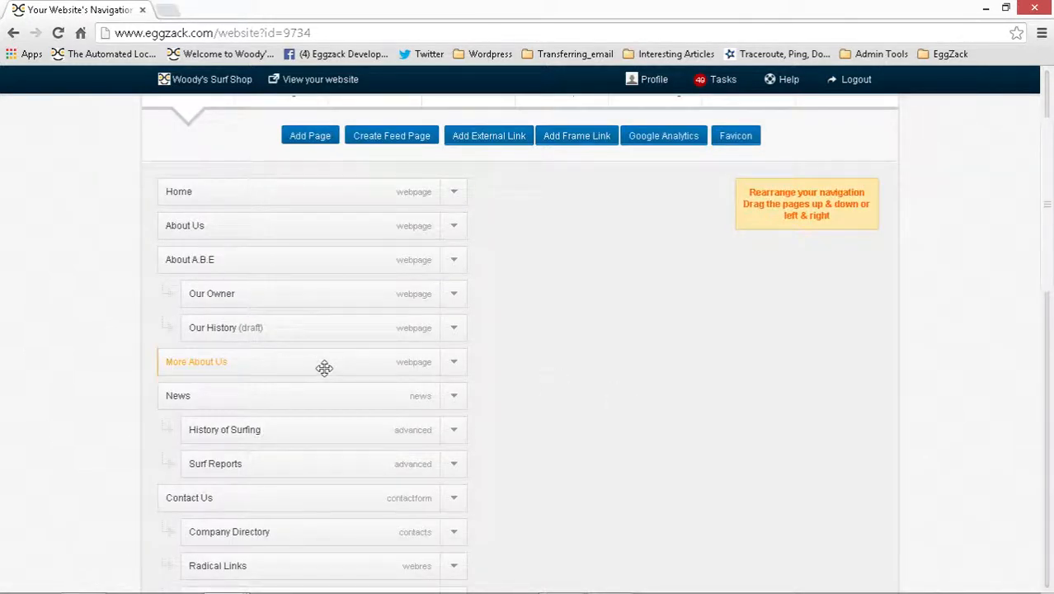
pyautogui.moveTo(324, 368); pyautogui.dragTo(327, 253)
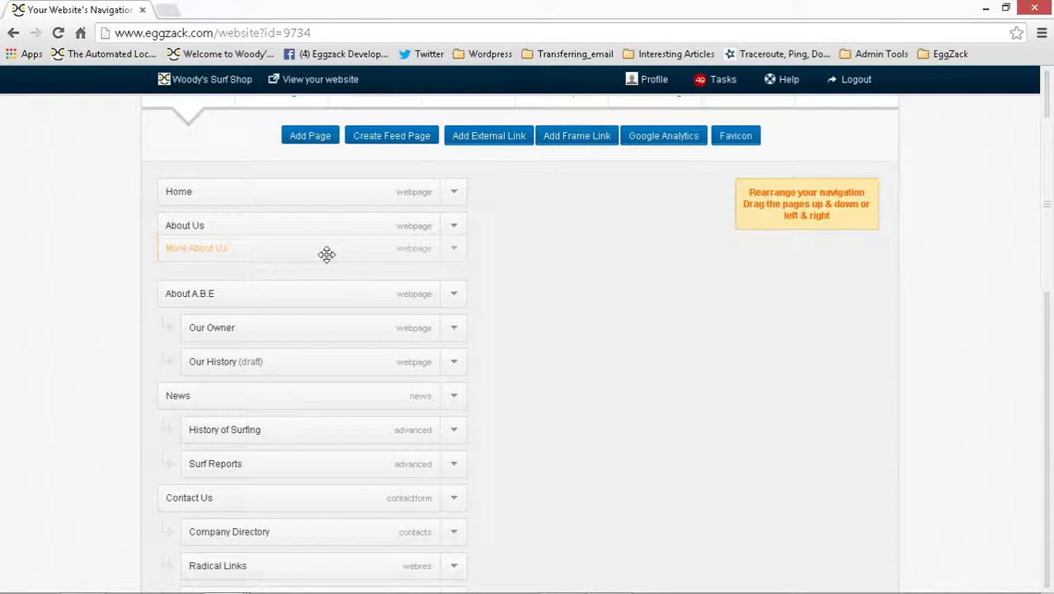
pyautogui.moveTo(327, 254); pyautogui.dragTo(332, 235)
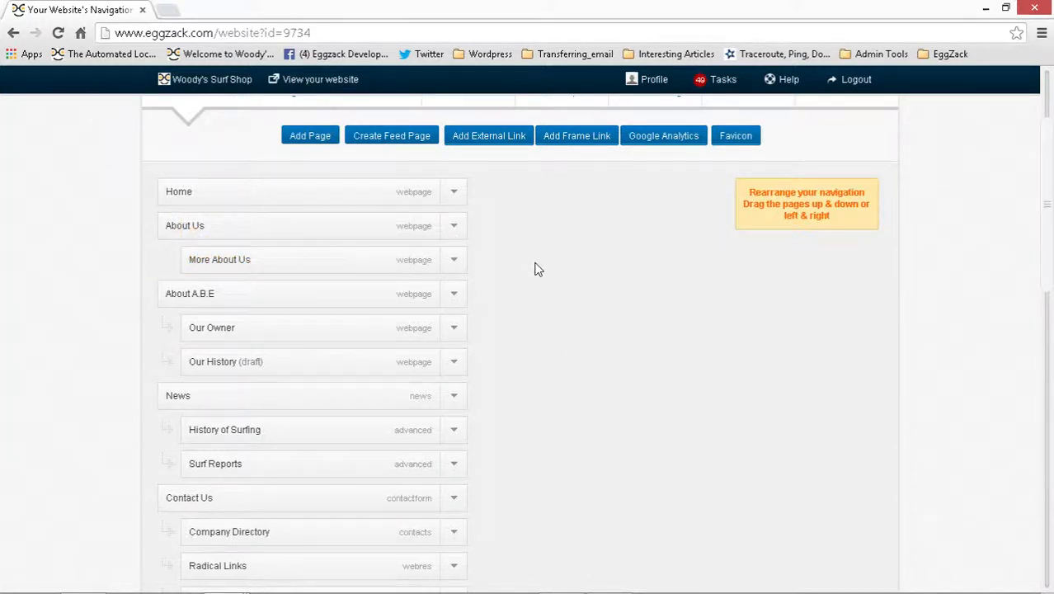
# - Reload the live shop website and check the About Us menu entry for its subpage
pyautogui.hotkey('alt', 'Tab')
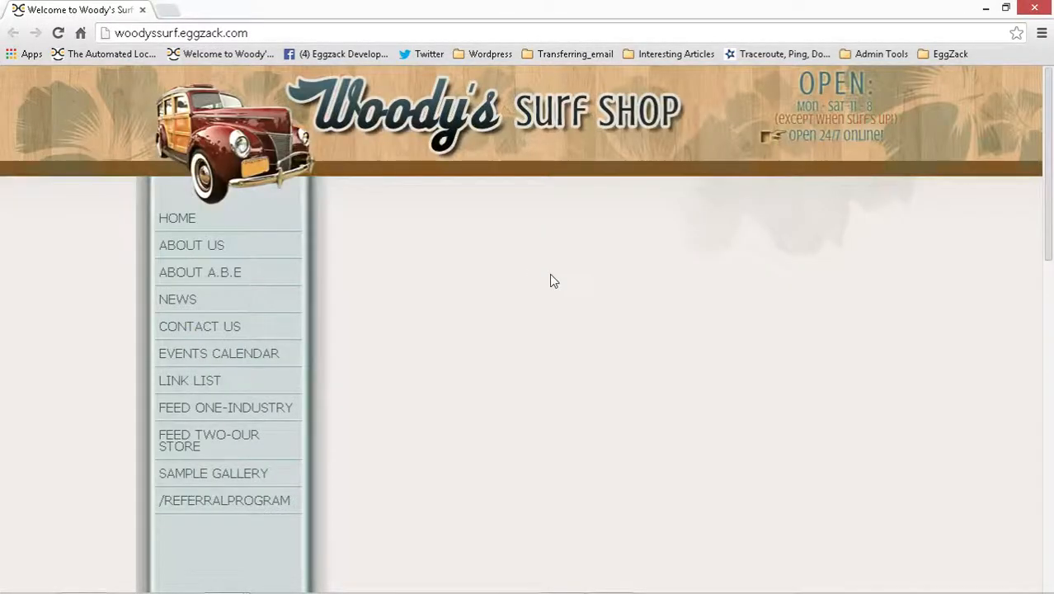
pyautogui.click(58, 33)
pyautogui.moveTo(212, 251)
pyautogui.hotkey('alt', 'Tab')
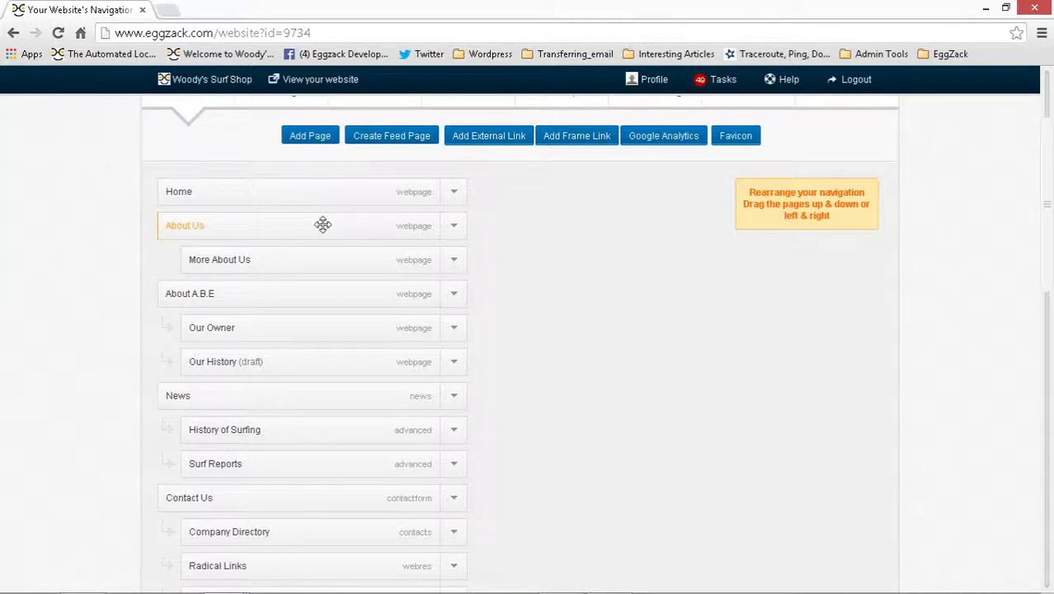
# - View the live About Us page from its options in the navigation list, and close it again
pyautogui.click(453, 231)
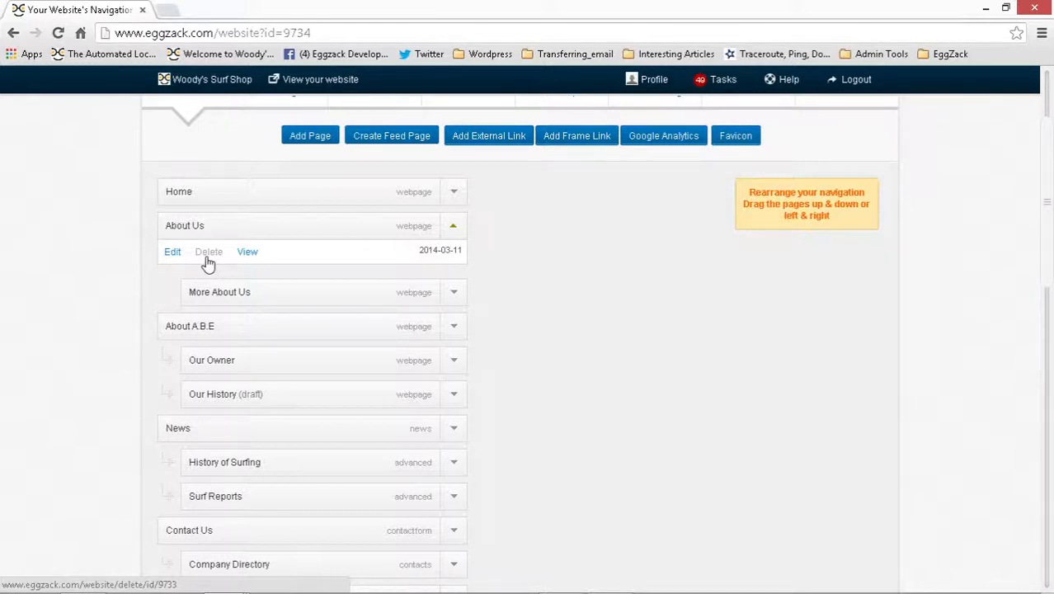
pyautogui.click(251, 258)
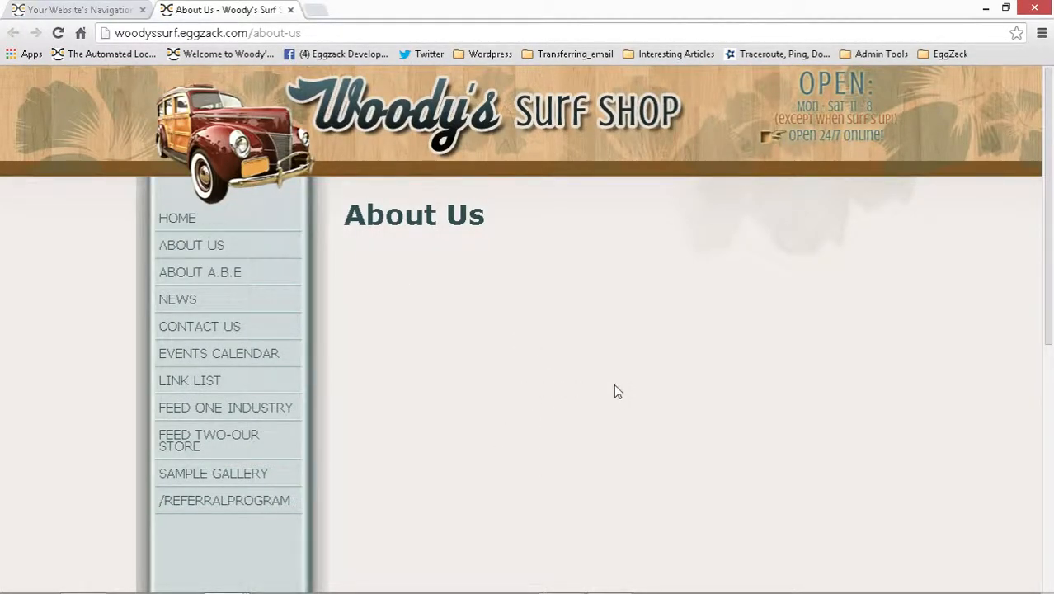
pyautogui.click(291, 10)
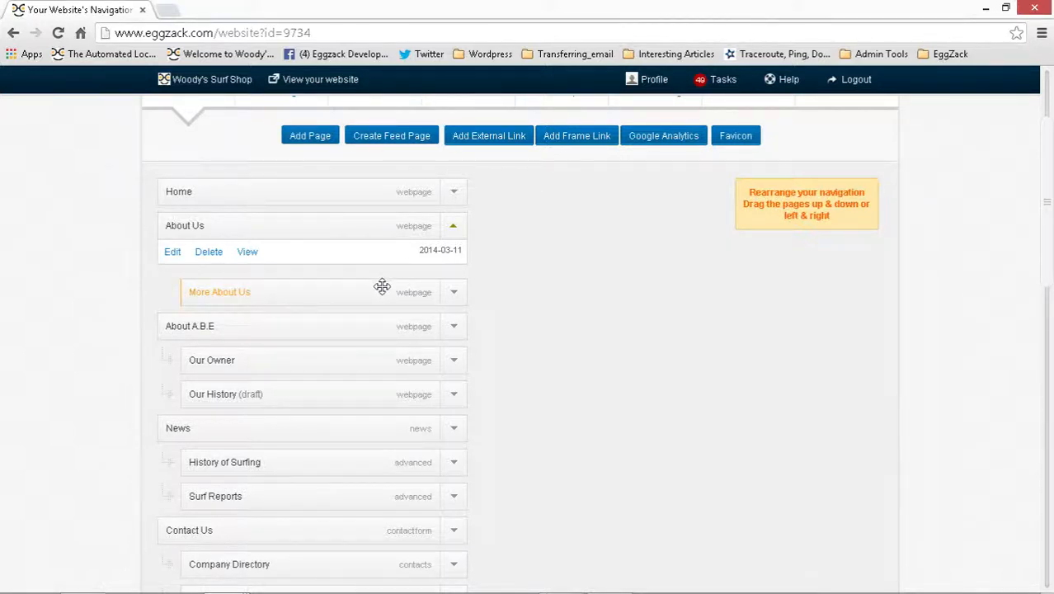
# - Delete the More About Us subpage from the website navigation and confirm the deletion
pyautogui.click(453, 299)
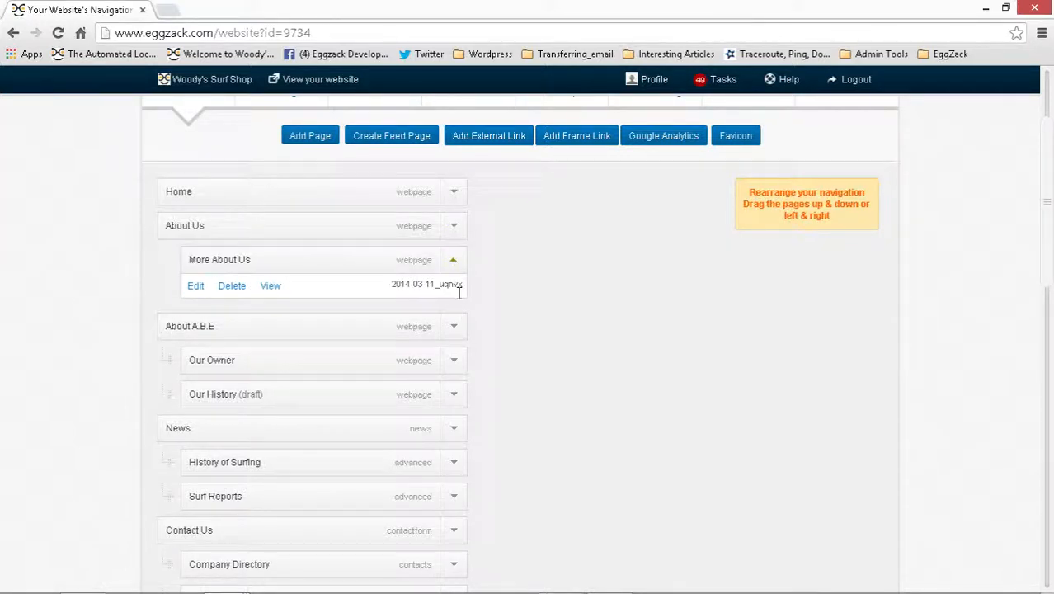
pyautogui.click(235, 286)
pyautogui.click(564, 132)
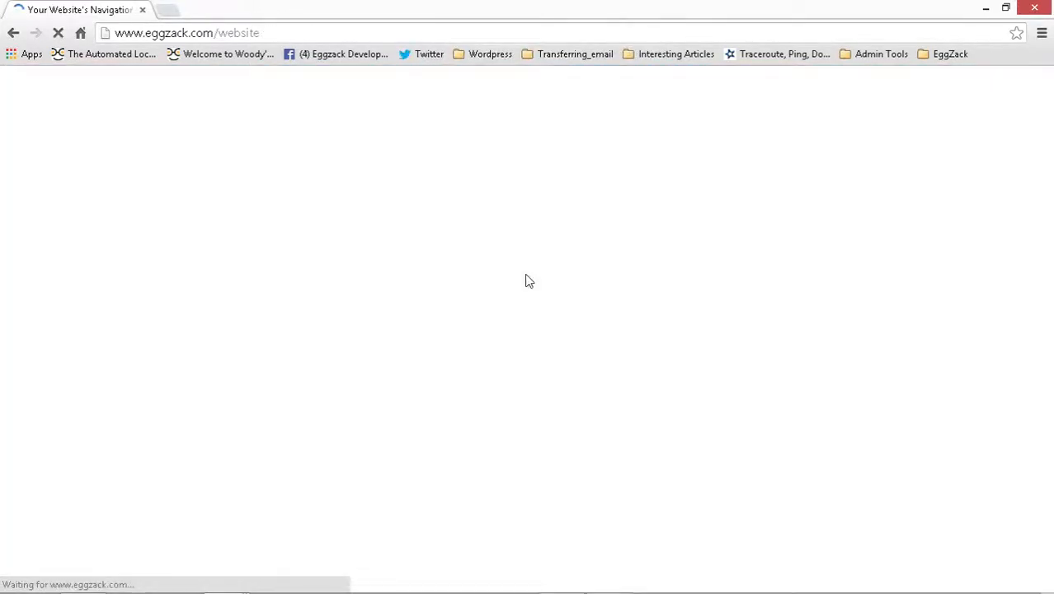
# - Reload the live shop website to check its menu after the subpage deletion, and return to the navigation list
pyautogui.hotkey('alt', 'Tab')
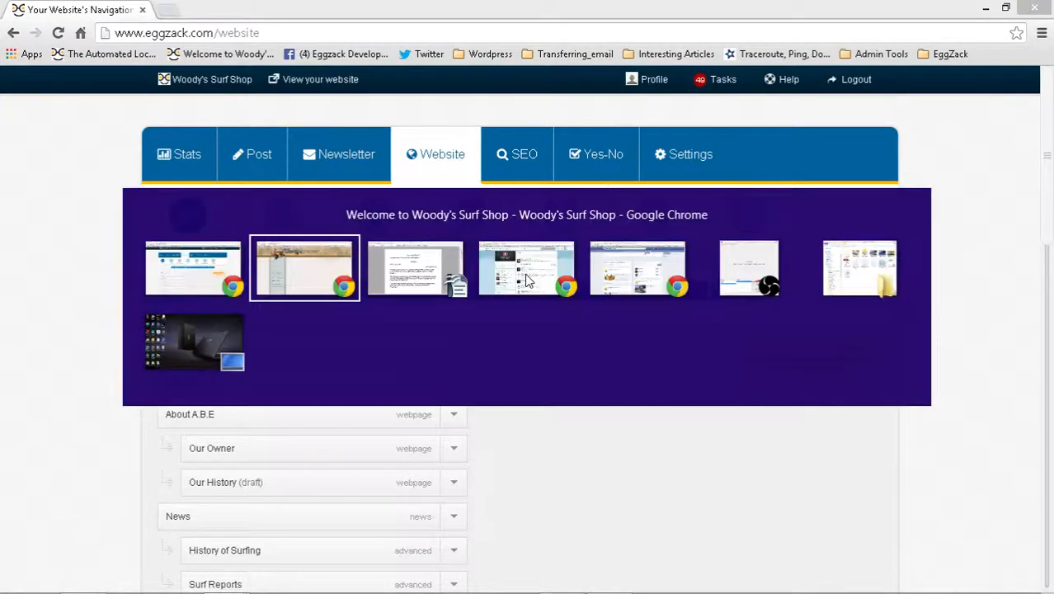
pyautogui.click(58, 33)
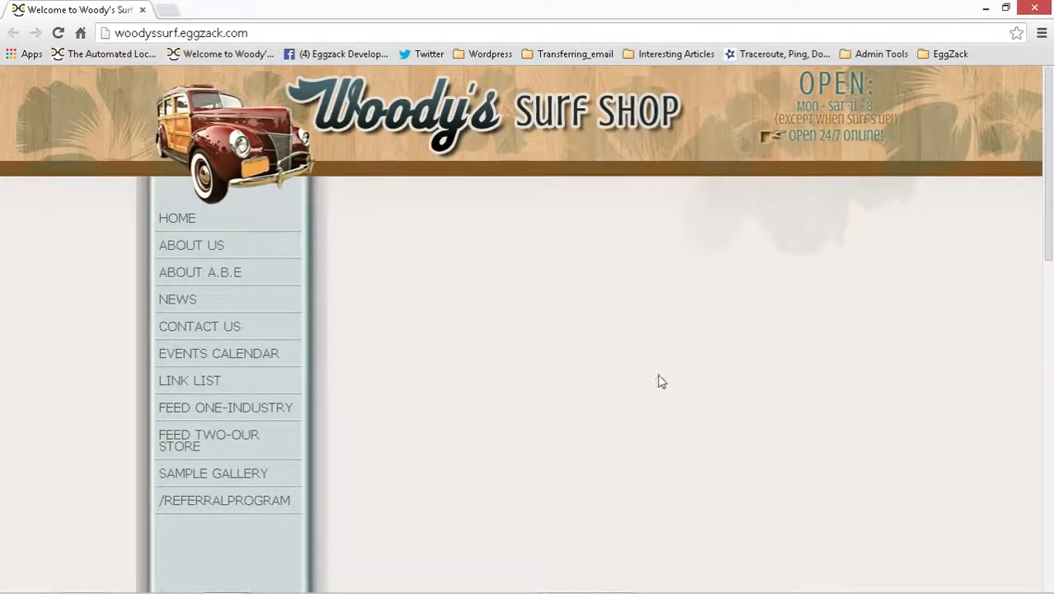
pyautogui.hotkey('alt', 'Tab')
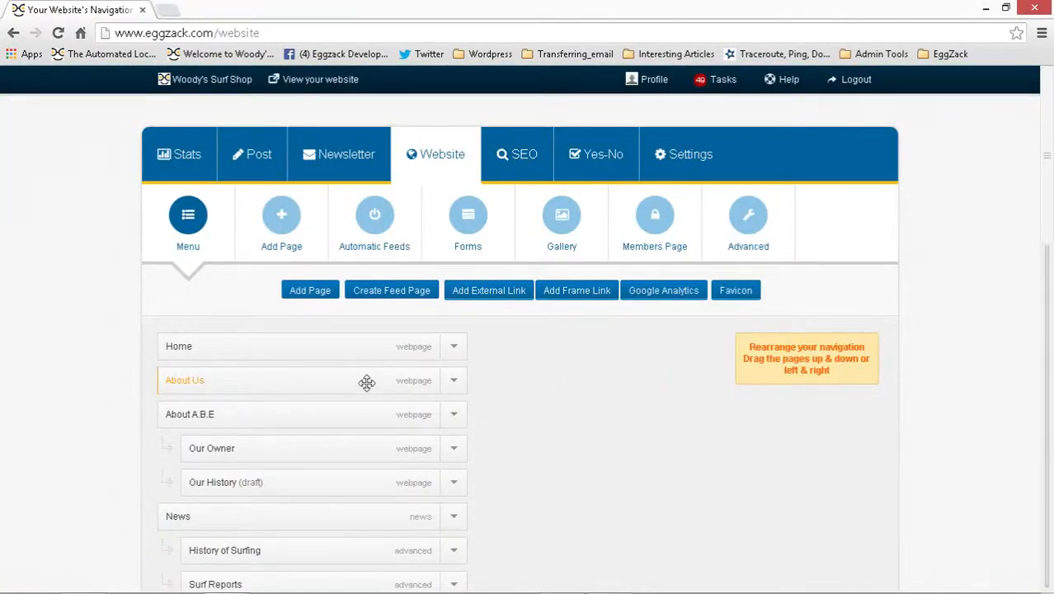
# - Open the About Us page for editing and bring its web page body into view
pyautogui.click(455, 382)
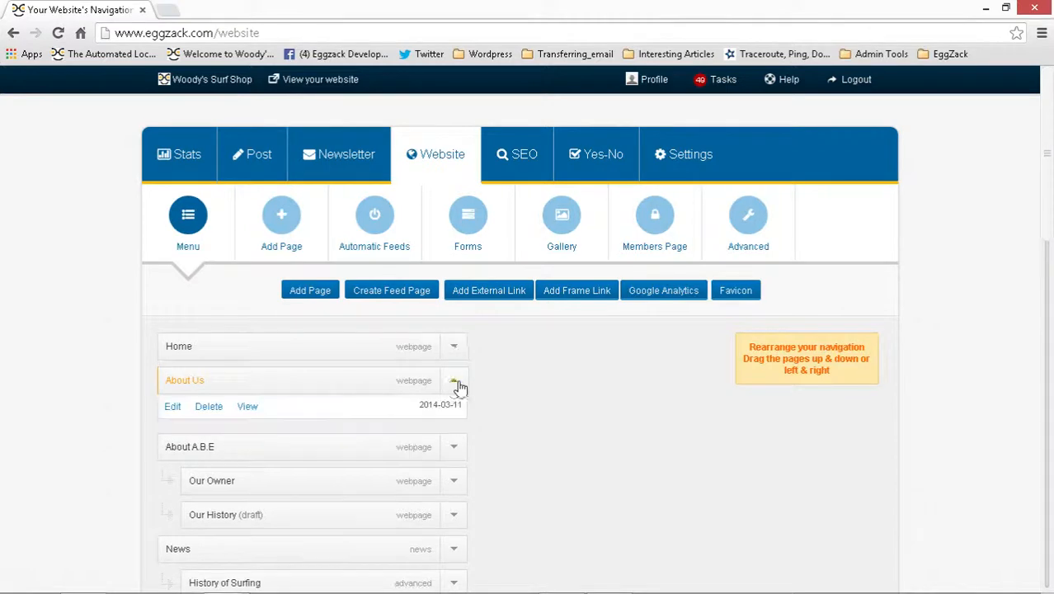
pyautogui.click(170, 408)
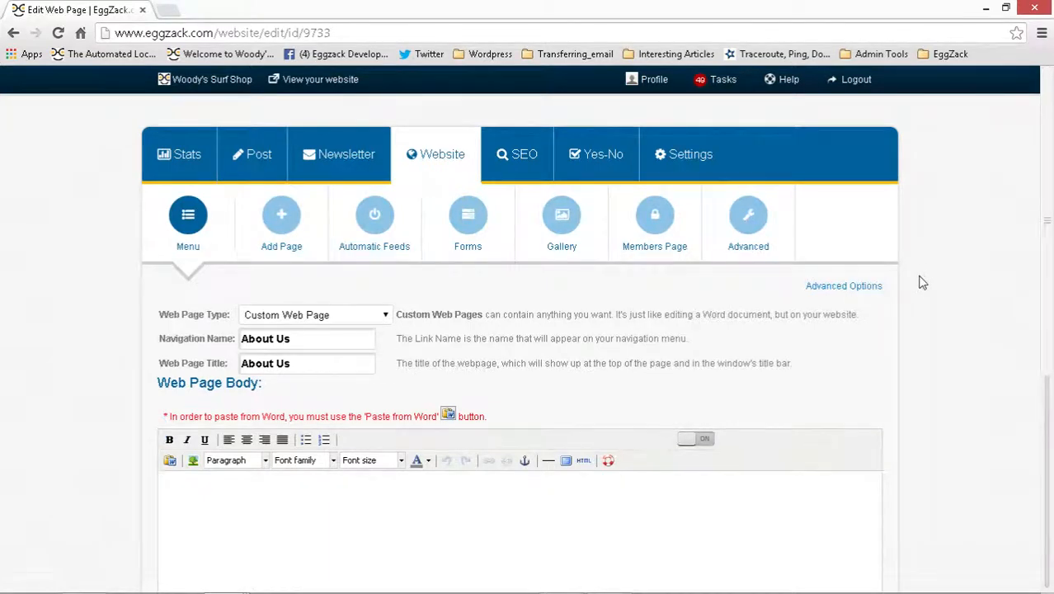
pyautogui.scroll(-2, 923, 284)
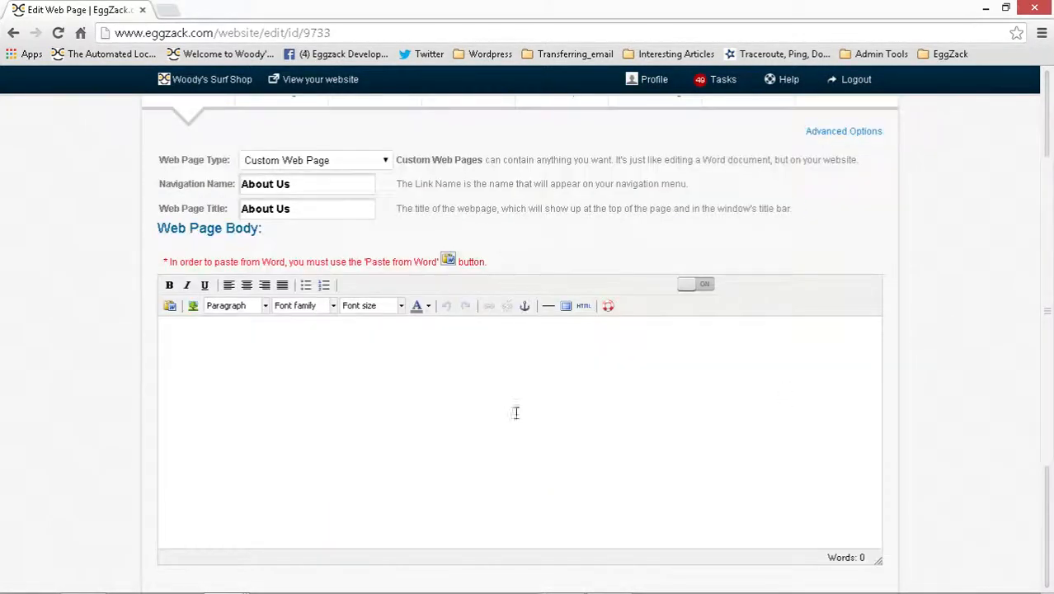
# - Write "Enter text directly into editor" as the first line of the web page body, followed by a new line
pyautogui.click(254, 384)
pyautogui.write('Enter text directly into editor')
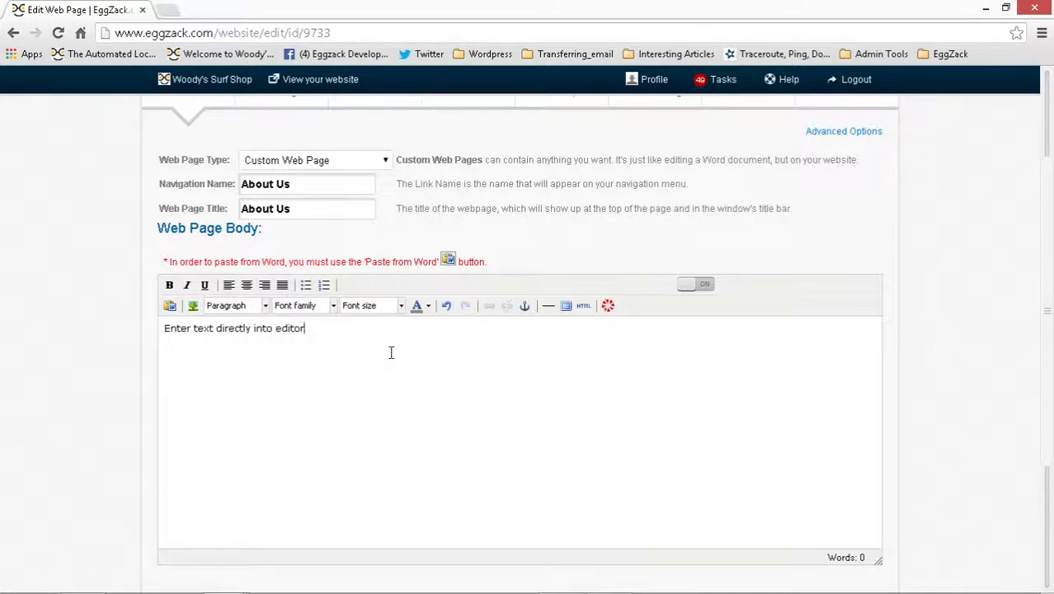
pyautogui.press('Return')
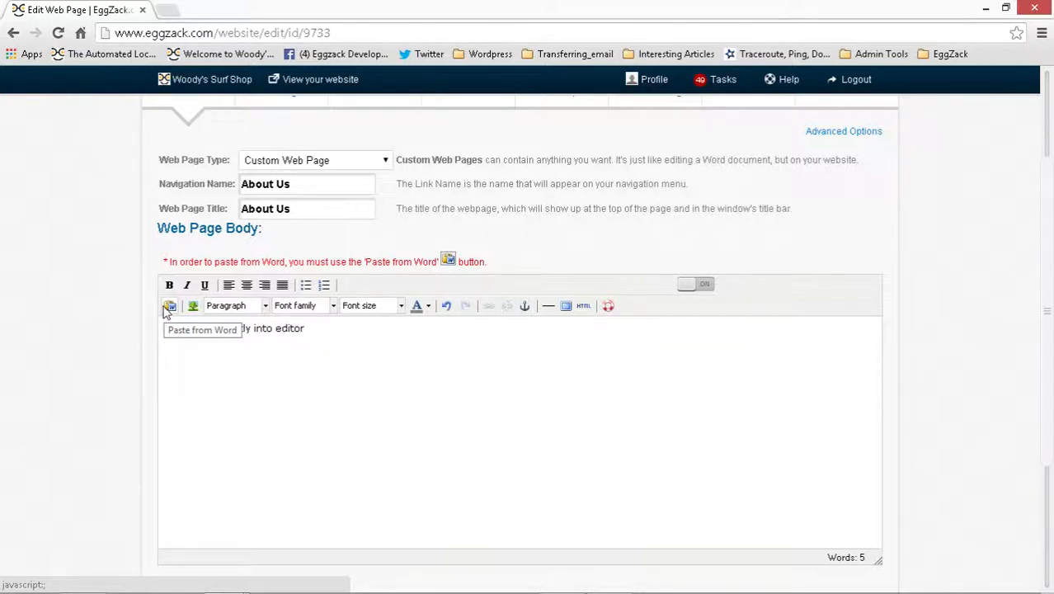
# - Switch to word_doc.doc in OpenOffice Writer and copy its text from "This is a page About Us." through the last paragraph
pyautogui.hotkey('alt', 'Tab')
pyautogui.hotkey('alt', 'Tab')
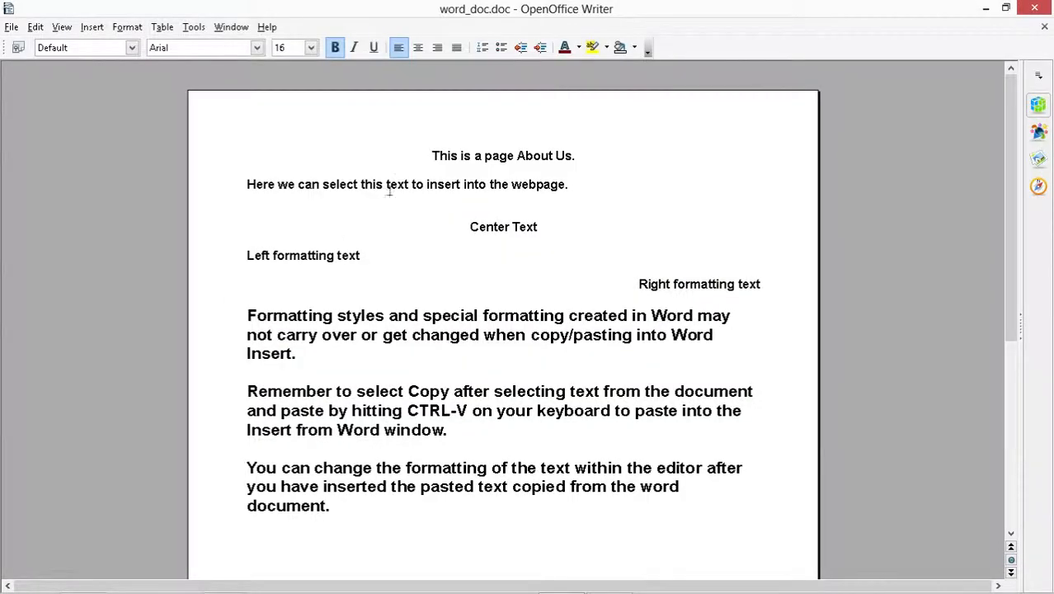
pyautogui.click(436, 157)
pyautogui.tripleClick(446, 190)
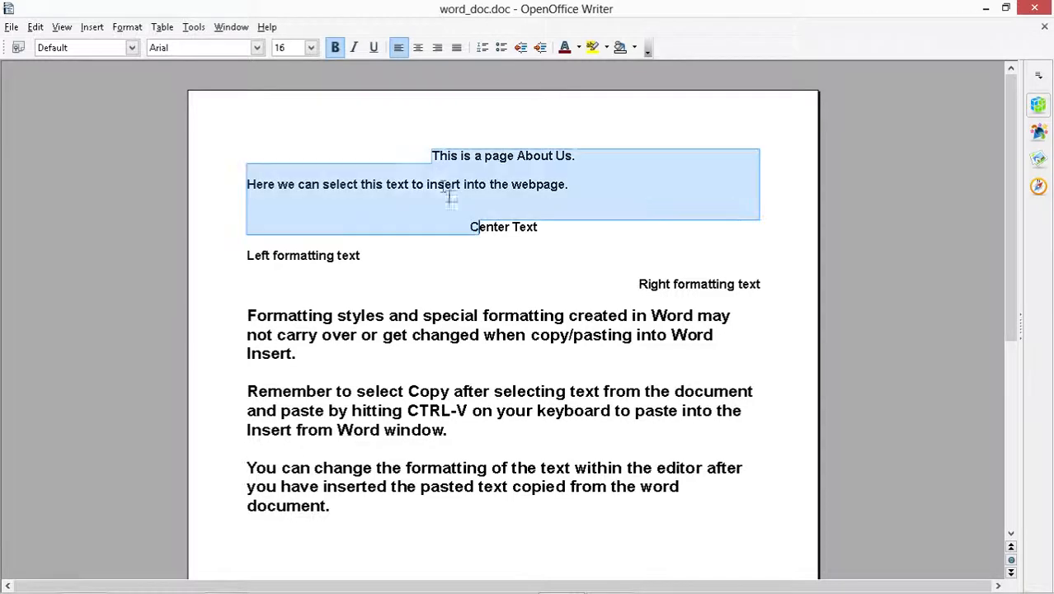
pyautogui.click(432, 155)
pyautogui.moveTo(432, 155); pyautogui.dragTo(586, 506)
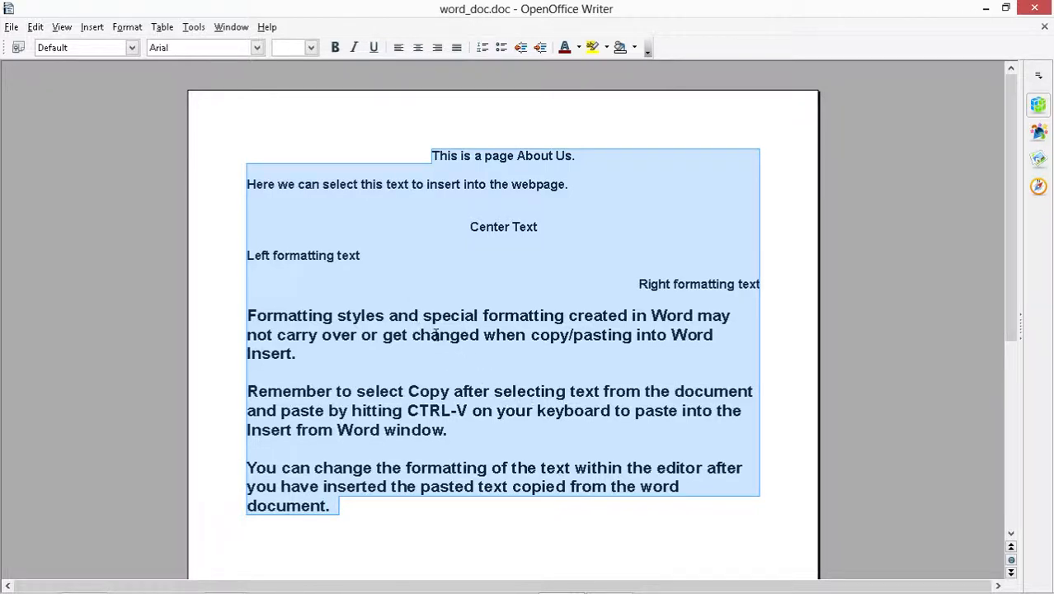
pyautogui.click(33, 29)
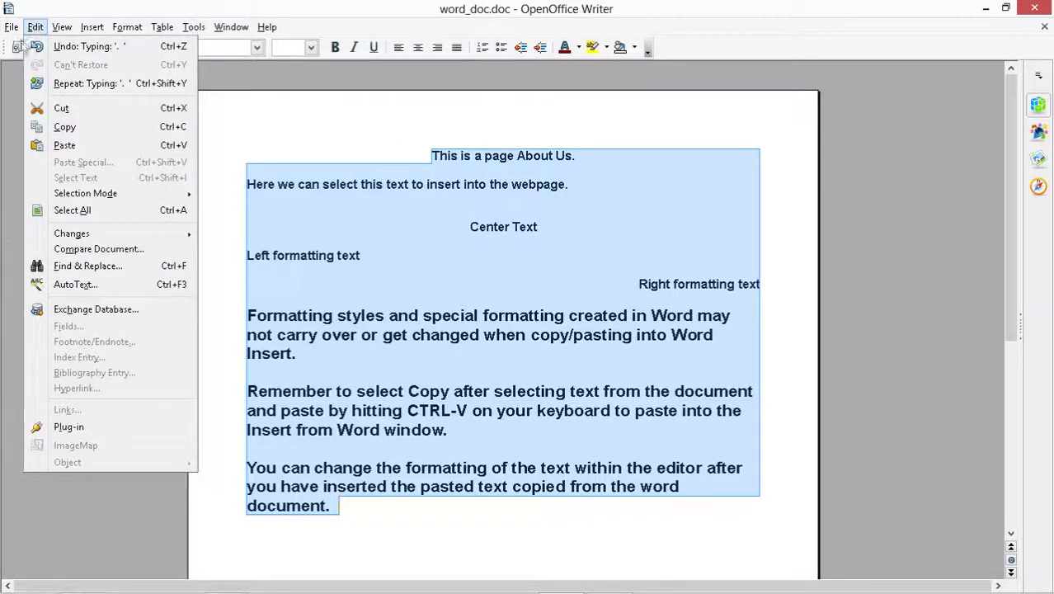
pyautogui.click(64, 129)
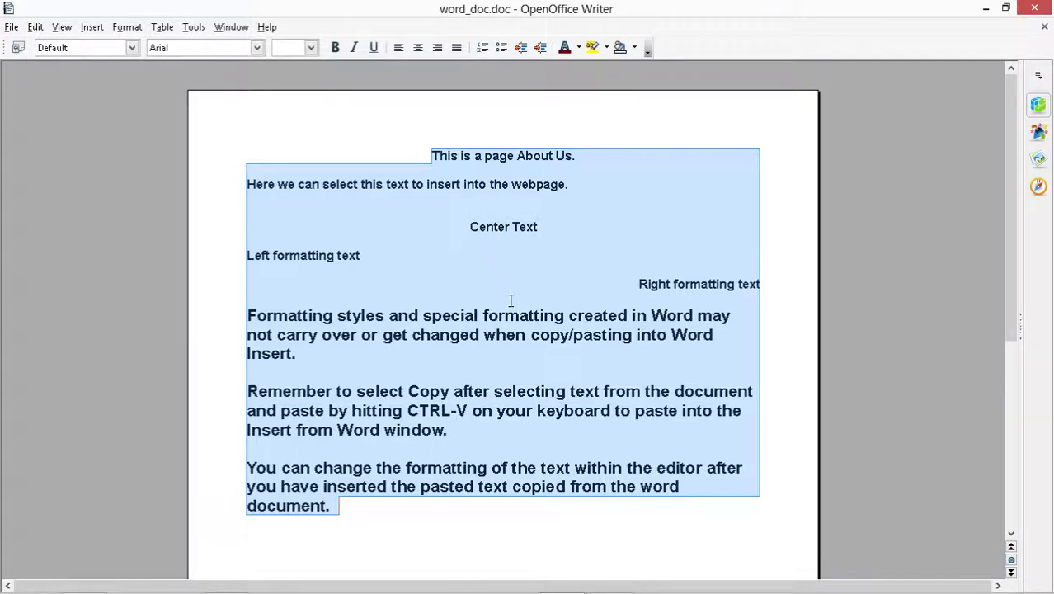
# - Return to the EggZack page editor in the browser, insert the copied document text with Paste from Word, and submit the page
pyautogui.hotkey('alt', 'Tab')
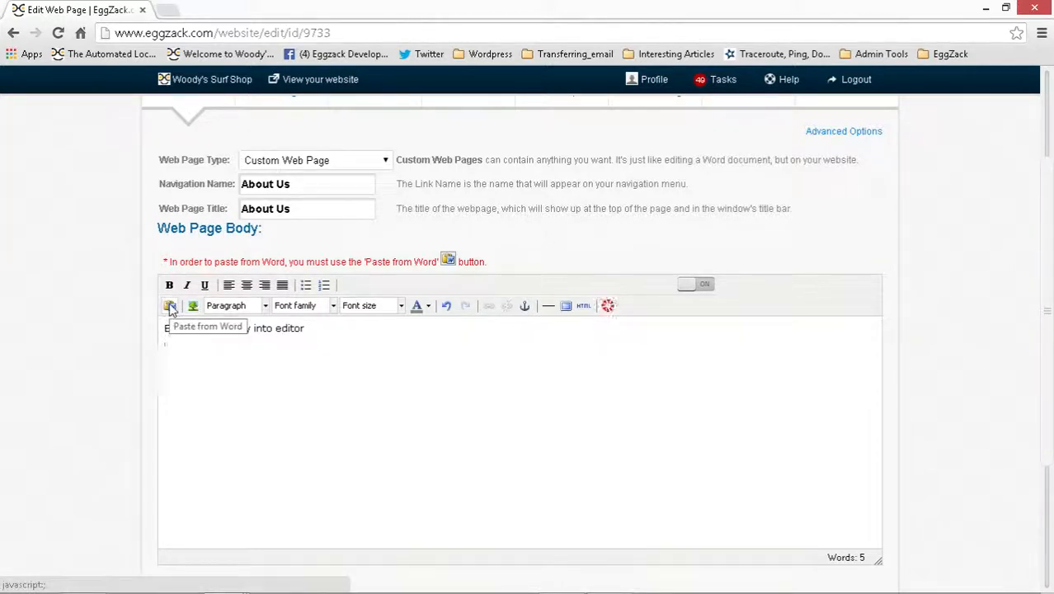
pyautogui.click(170, 306)
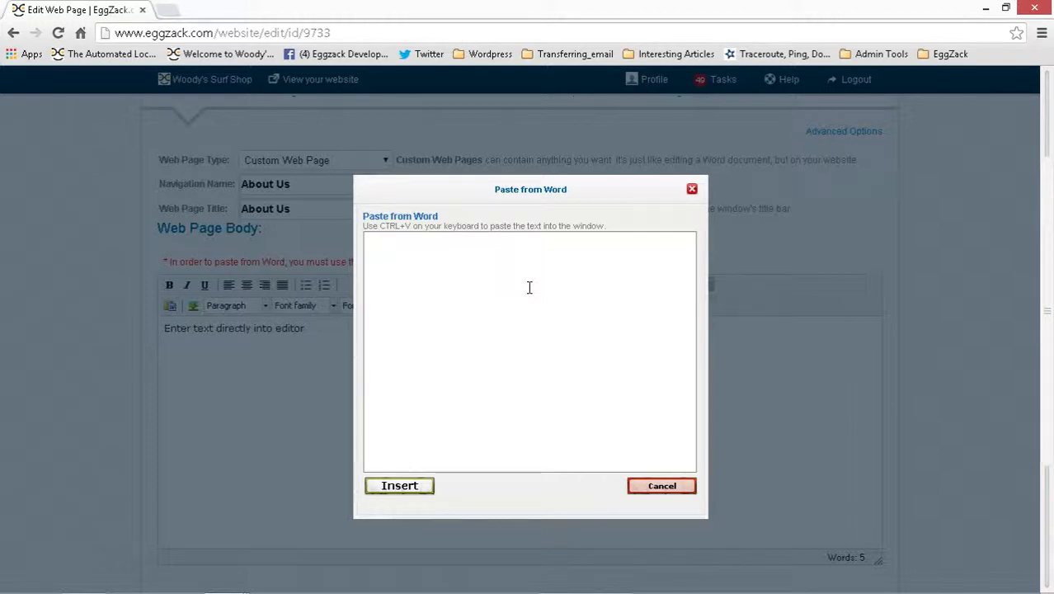
pyautogui.hotkey('ctrl', 'v')
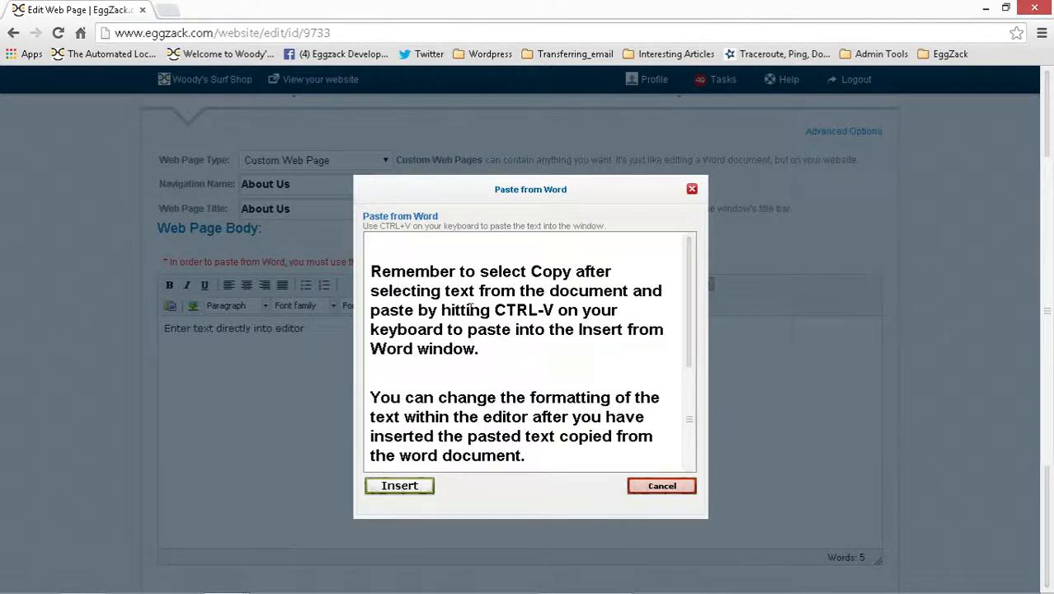
pyautogui.click(403, 486)
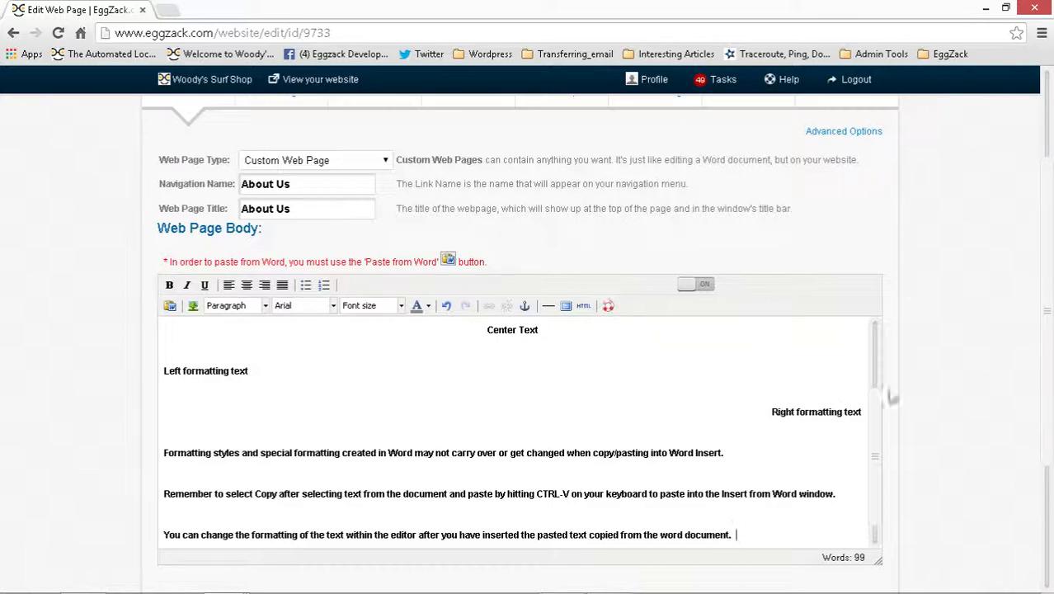
pyautogui.scroll(-3, 935, 395)
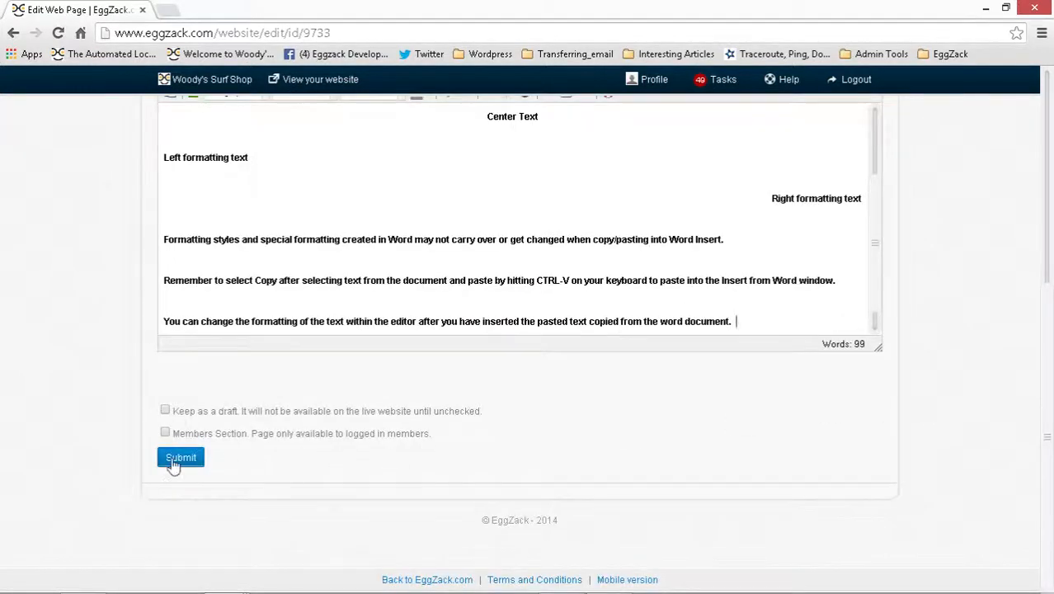
pyautogui.click(172, 460)
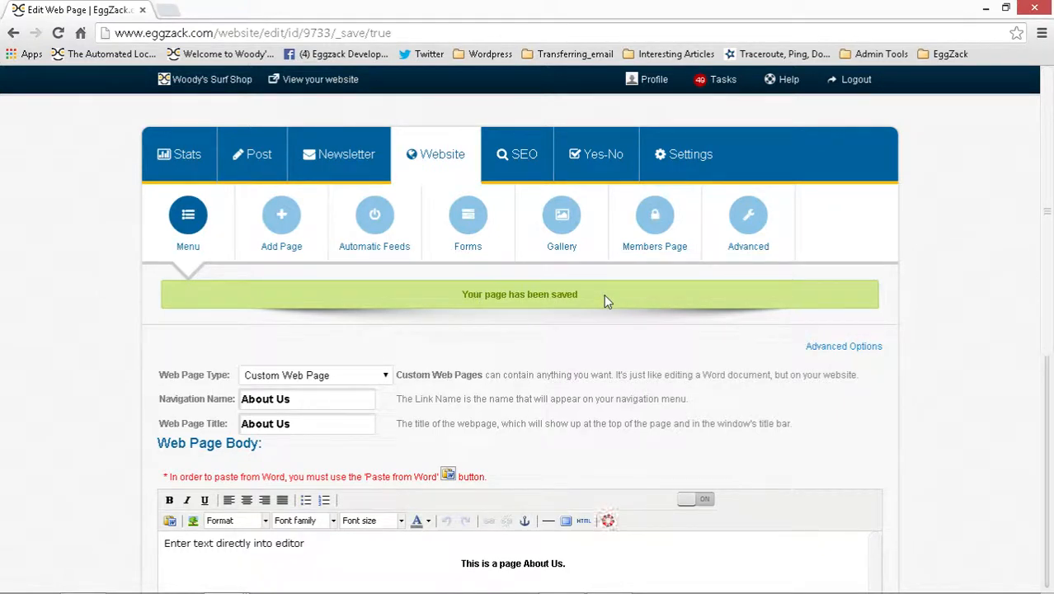
# - Reload the live Woody's Surf Shop site, review the whole About Us page there, and return to the page editor
pyautogui.hotkey('alt', 'Tab')
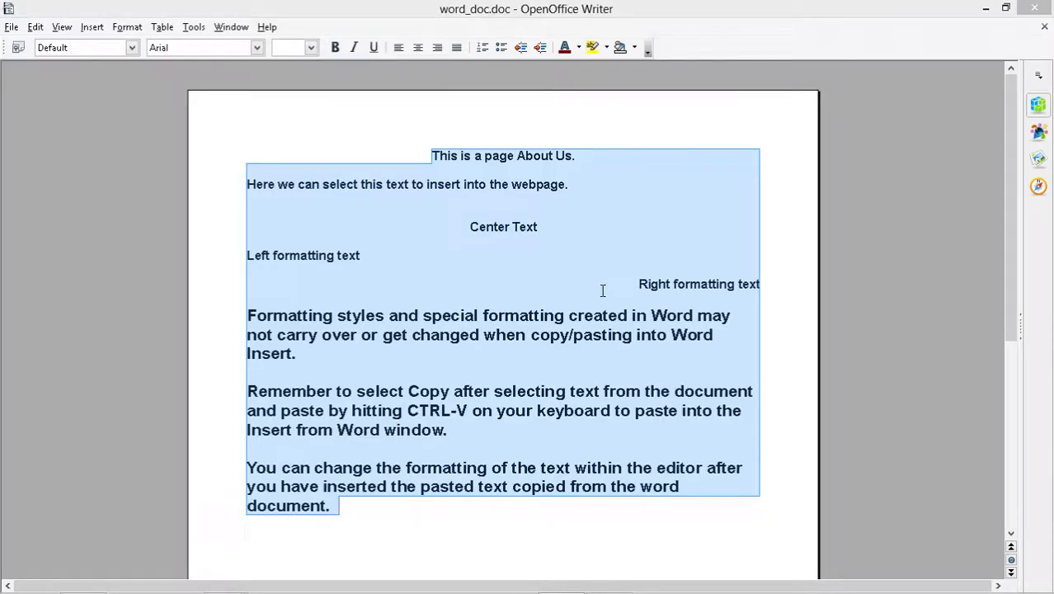
pyautogui.hotkey('alt', 'Tab')
pyautogui.hotkey('alt', 'Tab')
pyautogui.press('Tab')
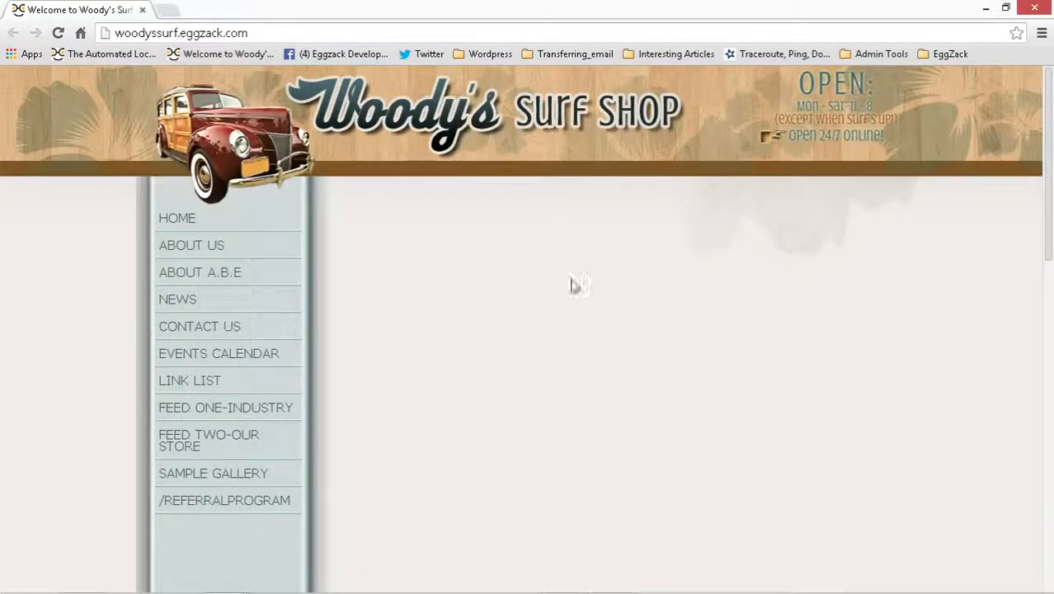
pyautogui.click(58, 37)
pyautogui.click(212, 247)
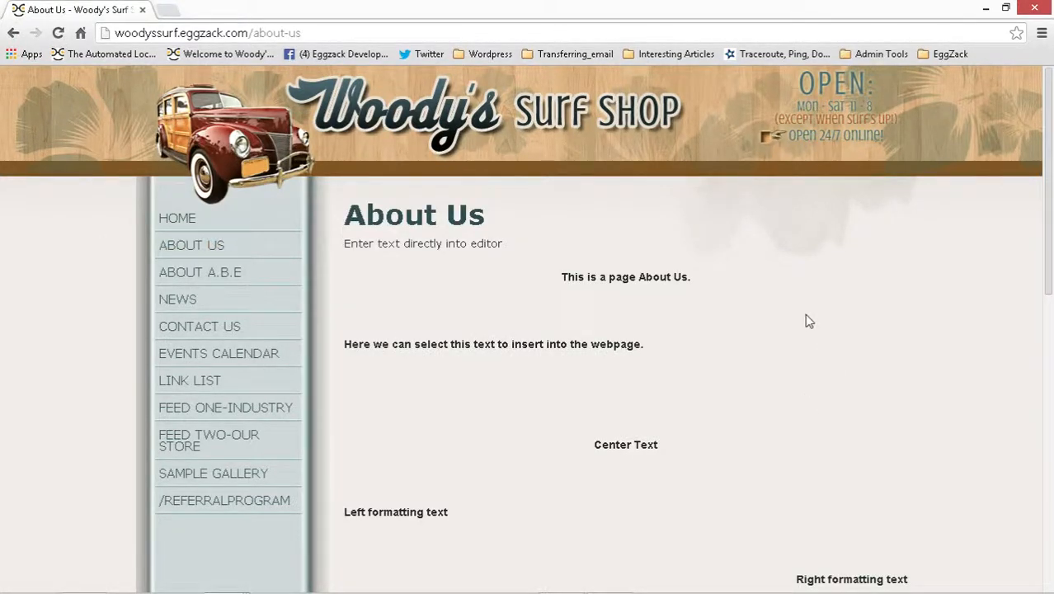
pyautogui.scroll(-1, 763, 333)
pyautogui.scroll(-5, 765, 333)
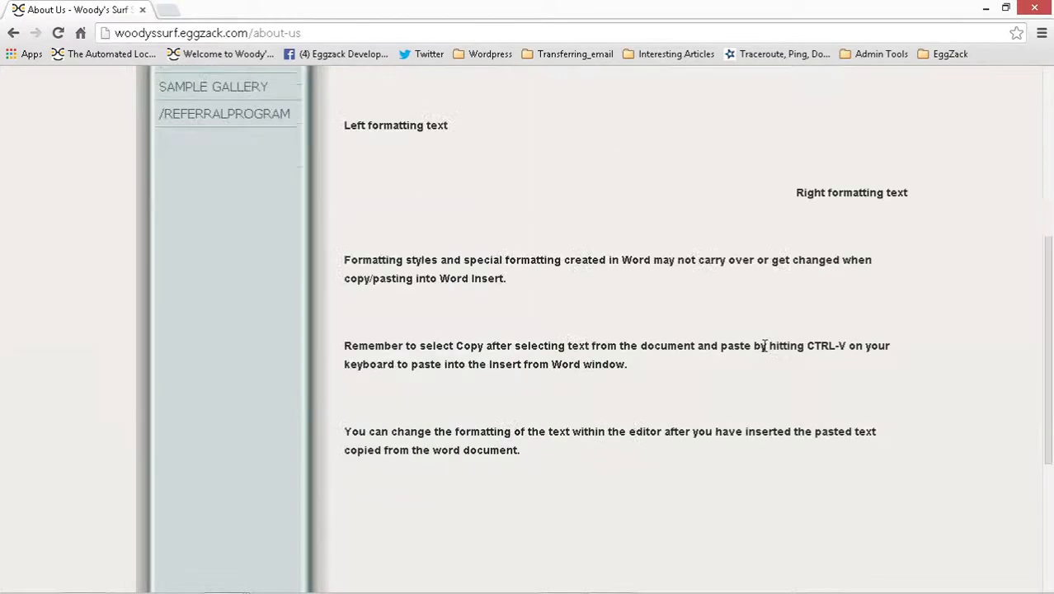
pyautogui.scroll(1, 764, 348)
pyautogui.scroll(4, 762, 353)
pyautogui.hotkey('alt', 'Tab')
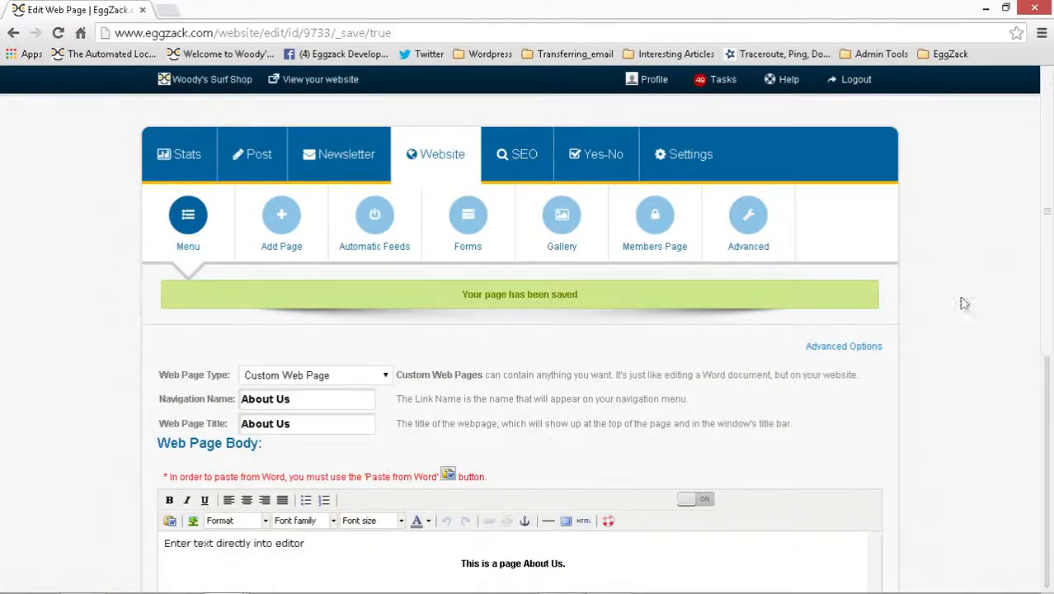
# - Set the font size of the line "Here we can select this text to insert into the webpage." to 5 (18pt)
pyautogui.scroll(-4, 981, 281)
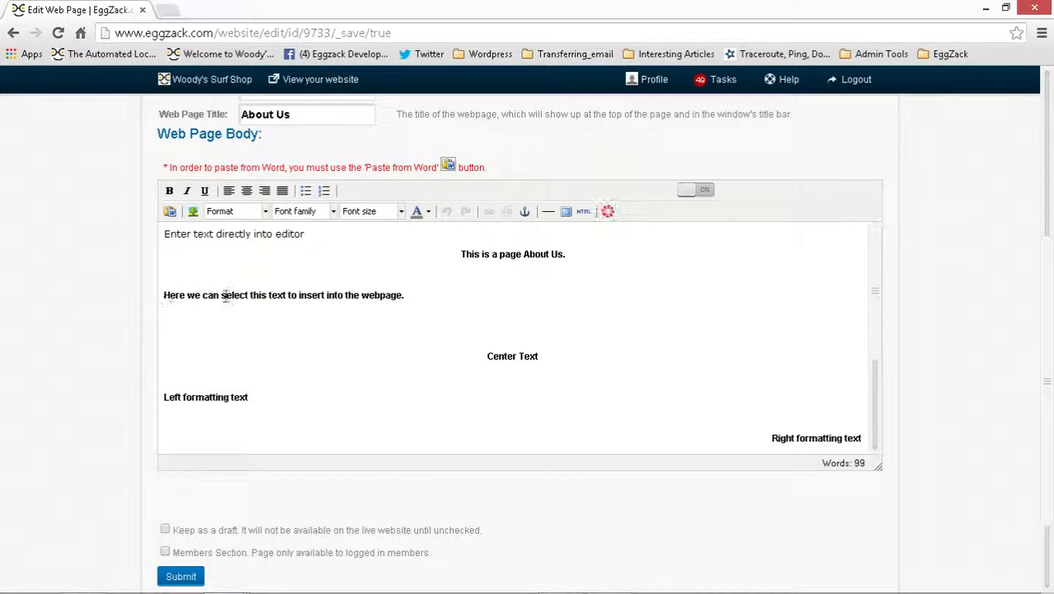
pyautogui.click(349, 294)
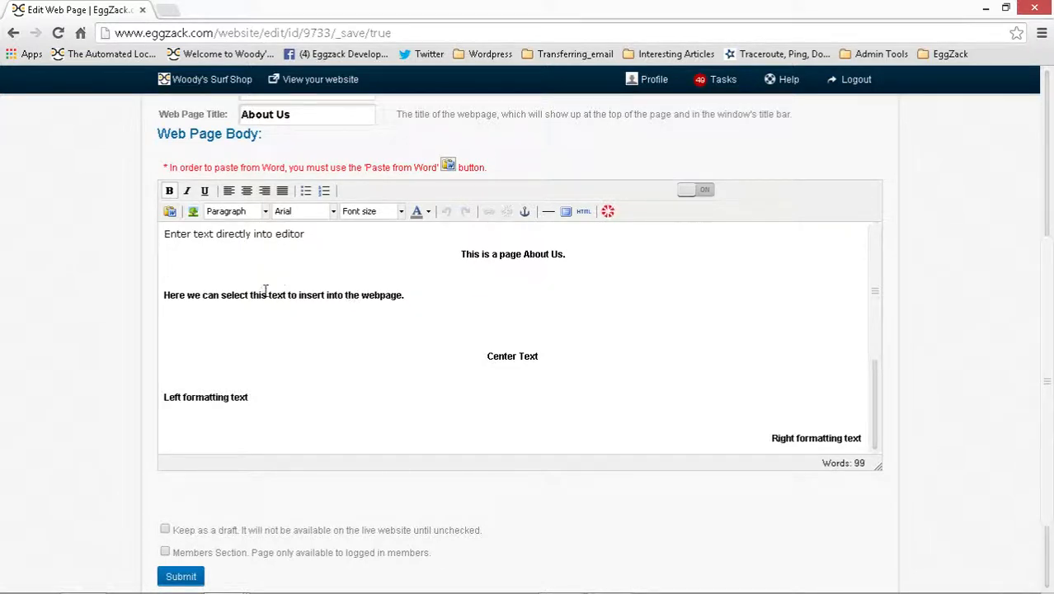
pyautogui.scroll(-3, 288, 305)
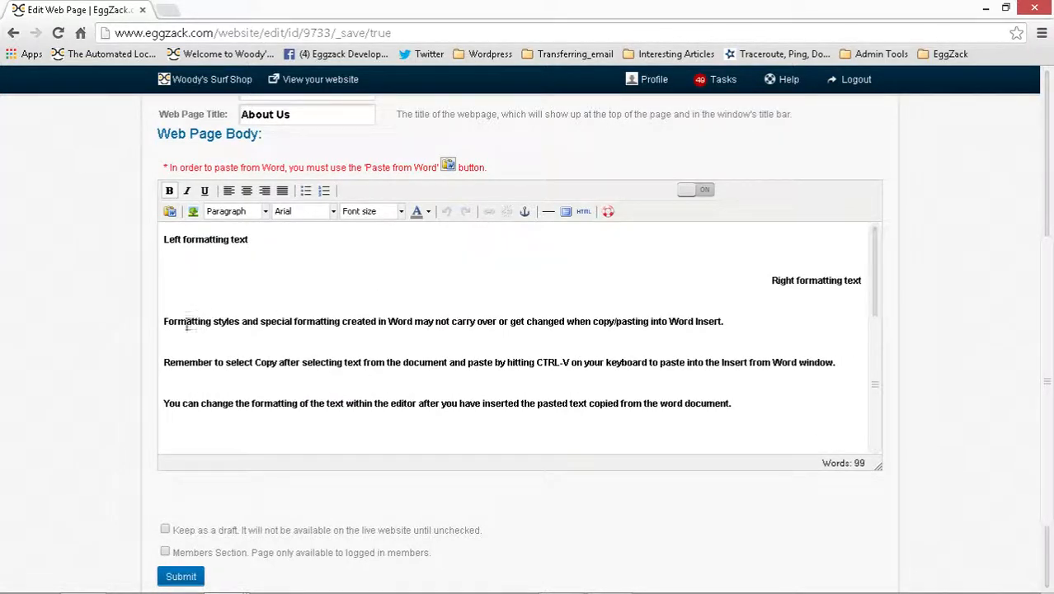
pyautogui.scroll(-3, 357, 330)
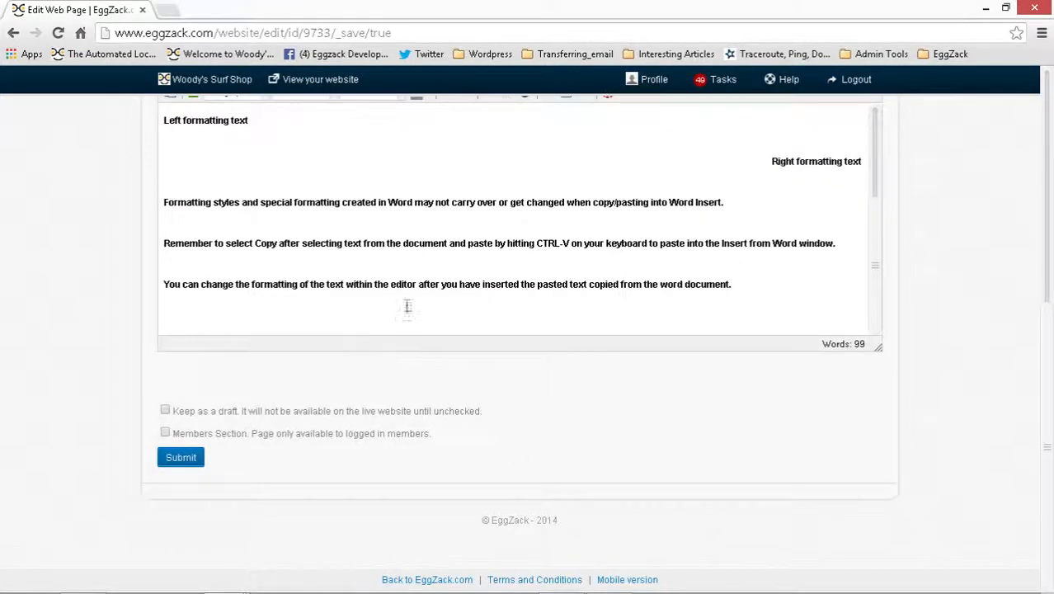
pyautogui.scroll(3, 406, 303)
pyautogui.scroll(2, 392, 303)
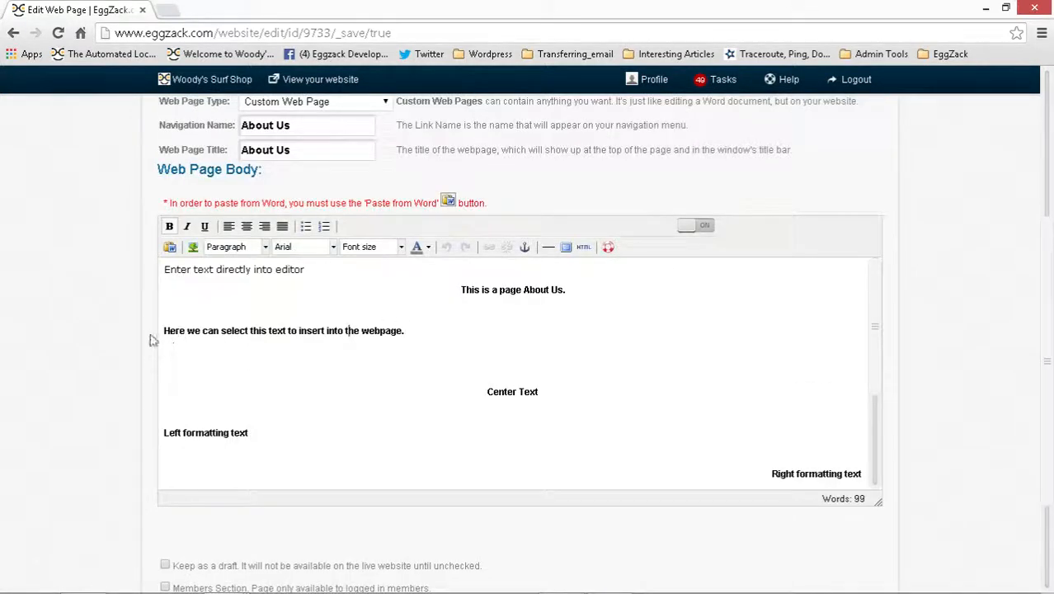
pyautogui.moveTo(165, 331); pyautogui.dragTo(414, 329)
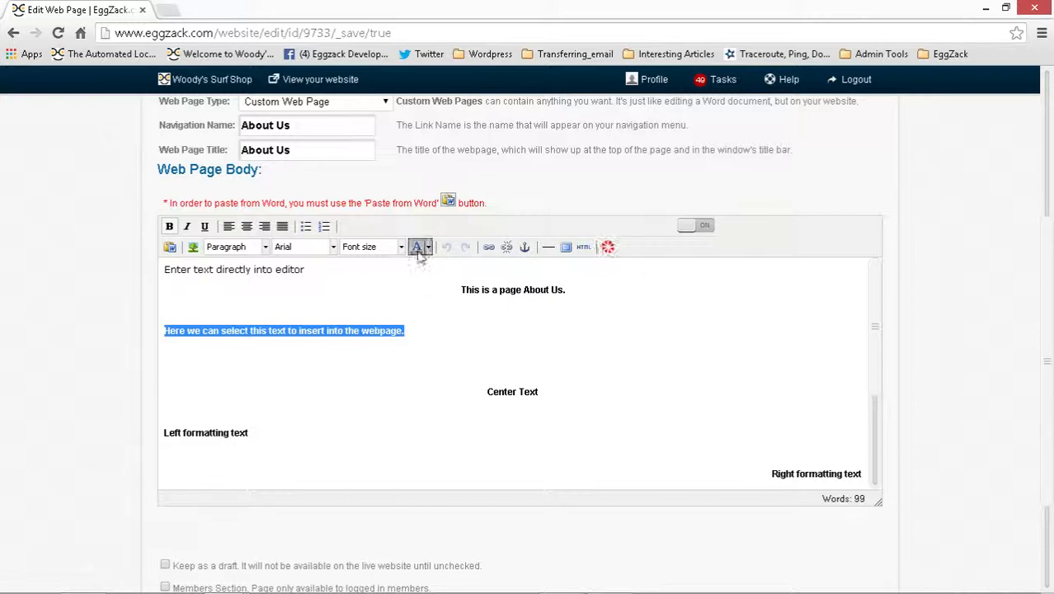
pyautogui.click(401, 247)
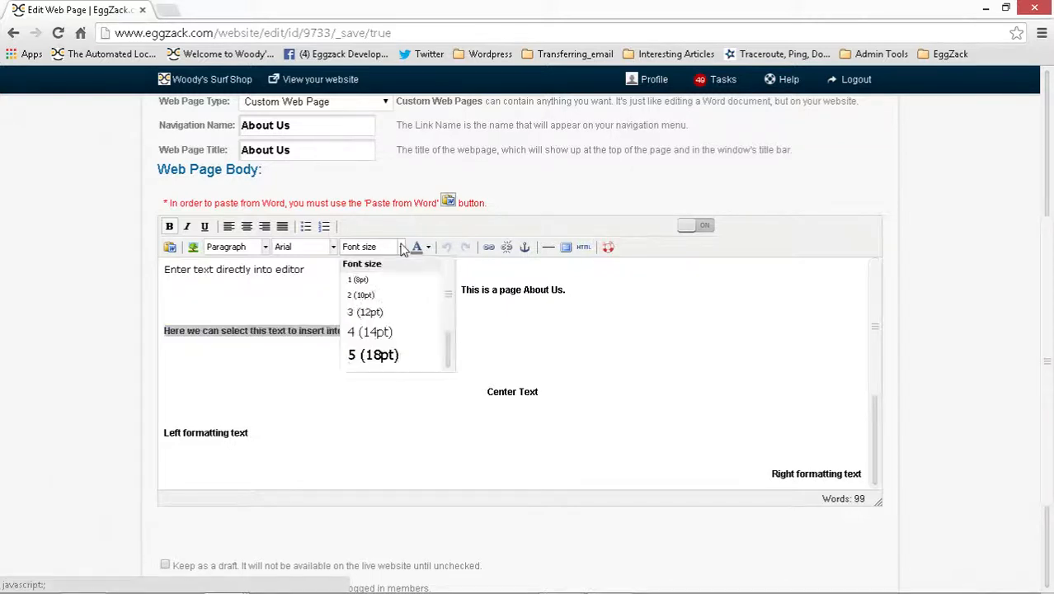
pyautogui.click(380, 353)
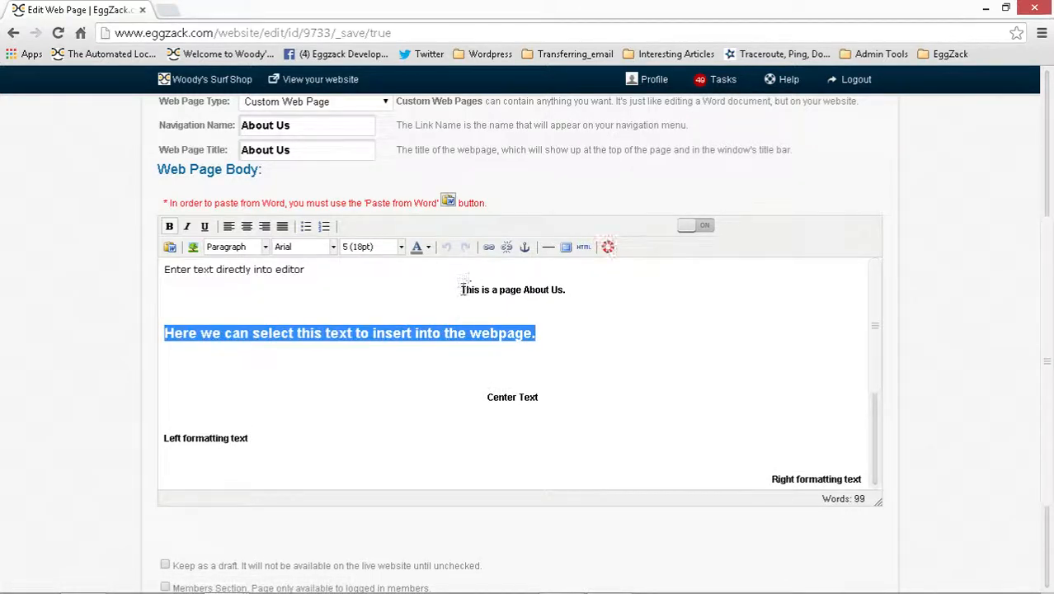
# - Color the centered line "This is a page About Us." red and deselect it
pyautogui.moveTo(461, 289); pyautogui.dragTo(567, 289)
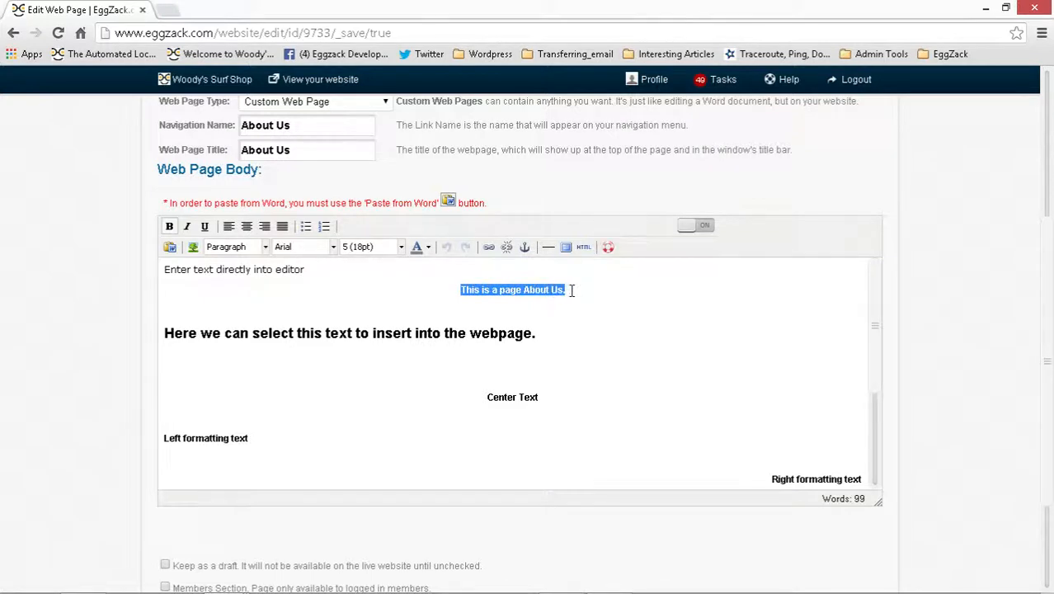
pyautogui.click(428, 248)
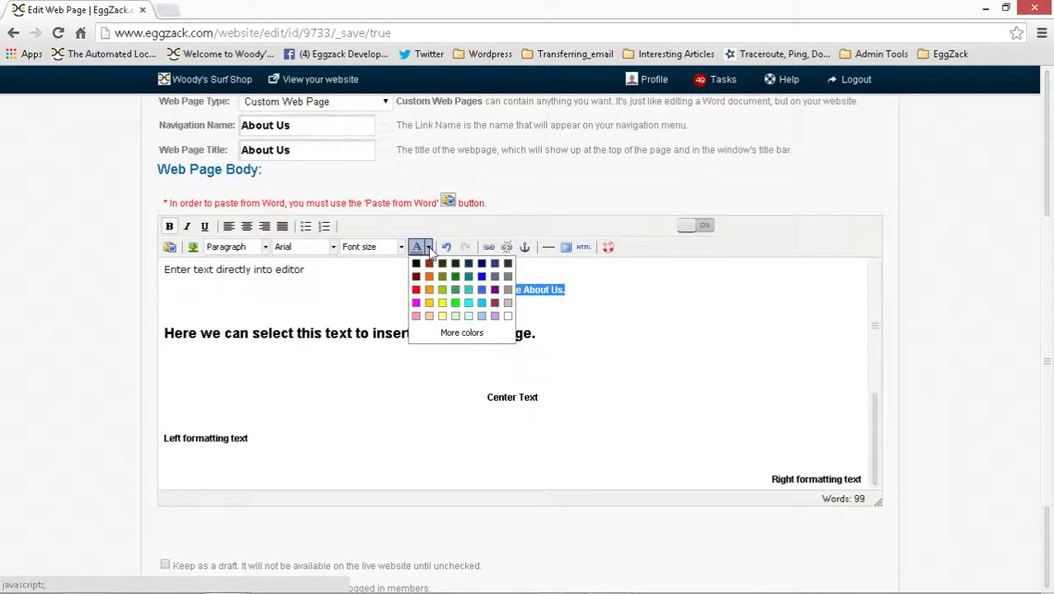
pyautogui.click(415, 290)
pyautogui.click(442, 332)
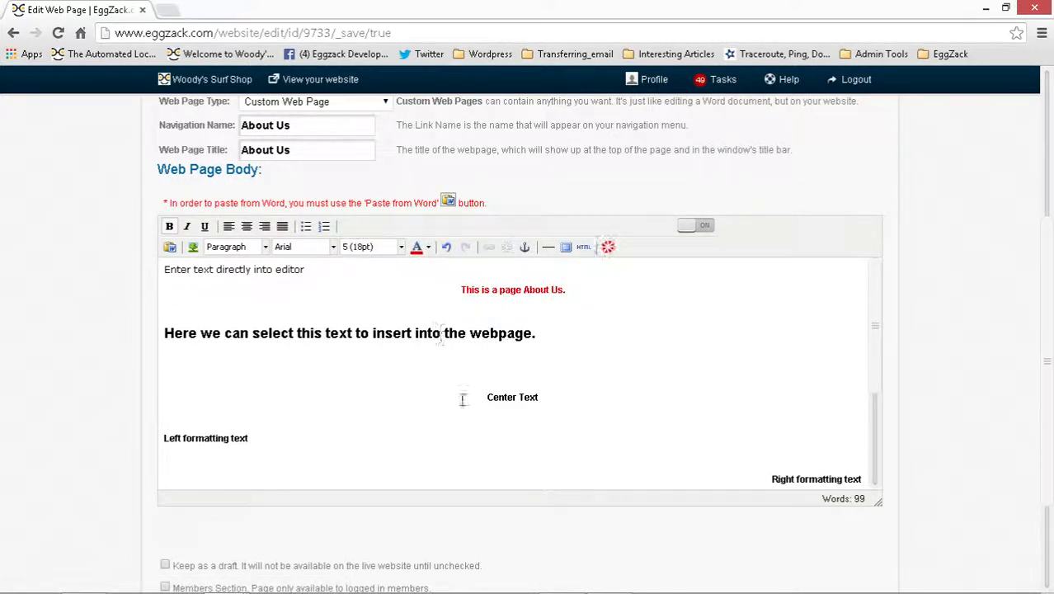
# - Make the sentence beginning "Formatting styles and special formatting" italic and underlined, and set its font family to Comic Sans MS
pyautogui.scroll(-4, 478, 391)
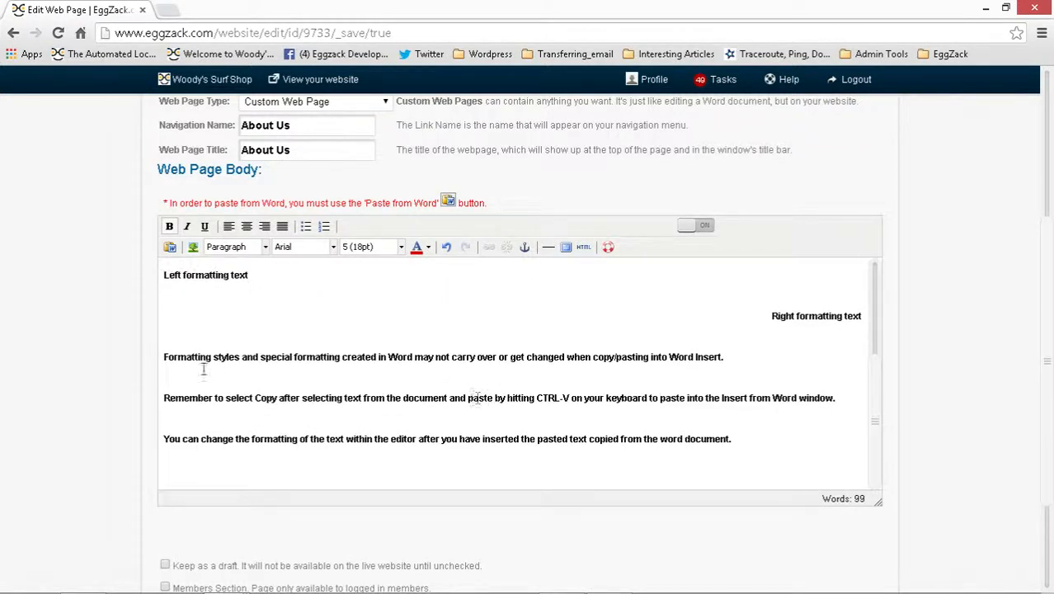
pyautogui.moveTo(164, 357); pyautogui.dragTo(722, 356)
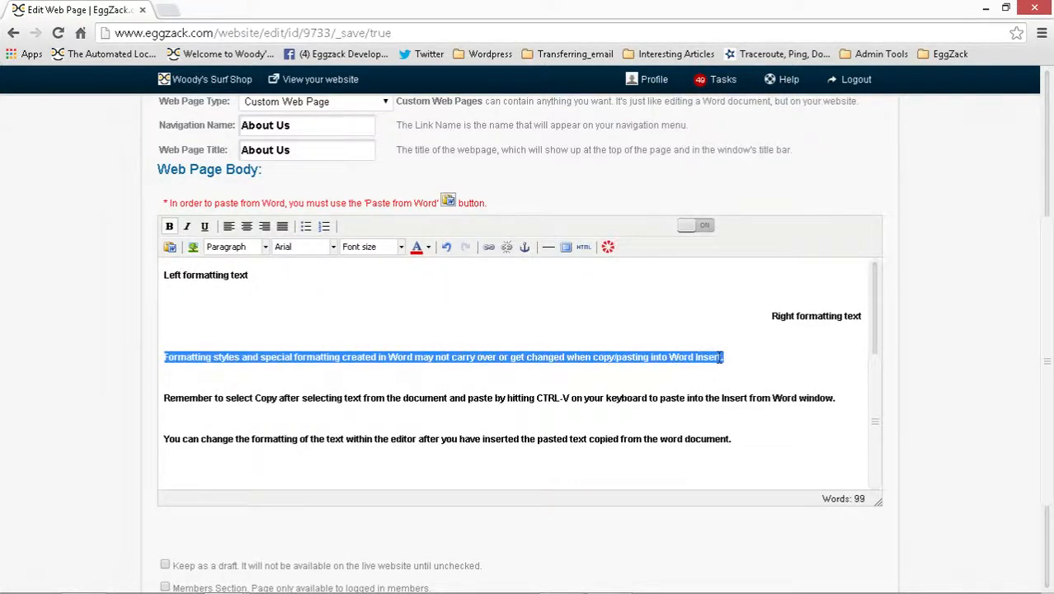
pyautogui.click(187, 228)
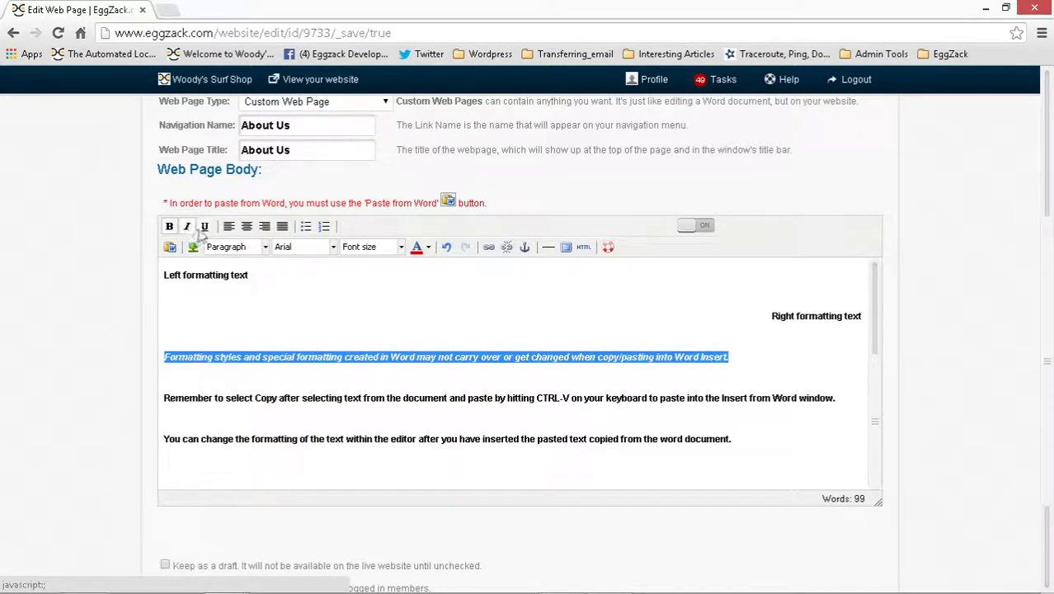
pyautogui.click(207, 230)
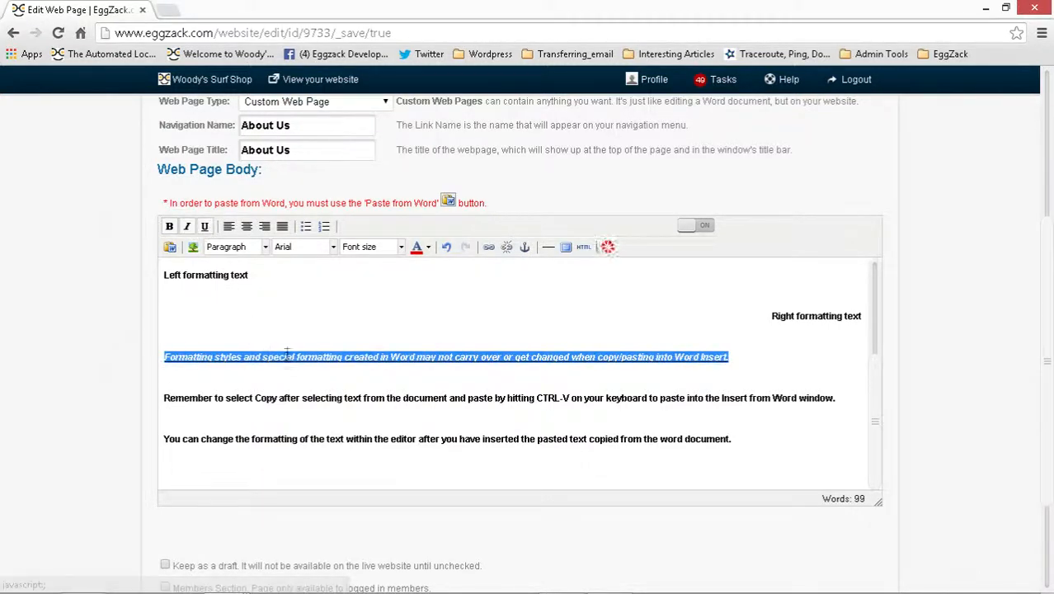
pyautogui.click(333, 249)
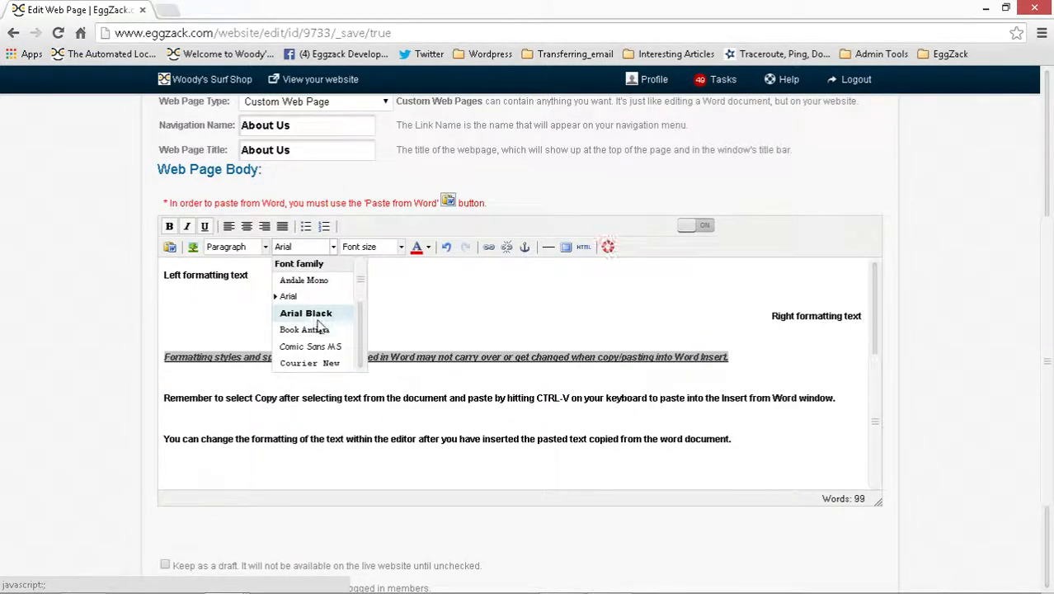
pyautogui.click(327, 347)
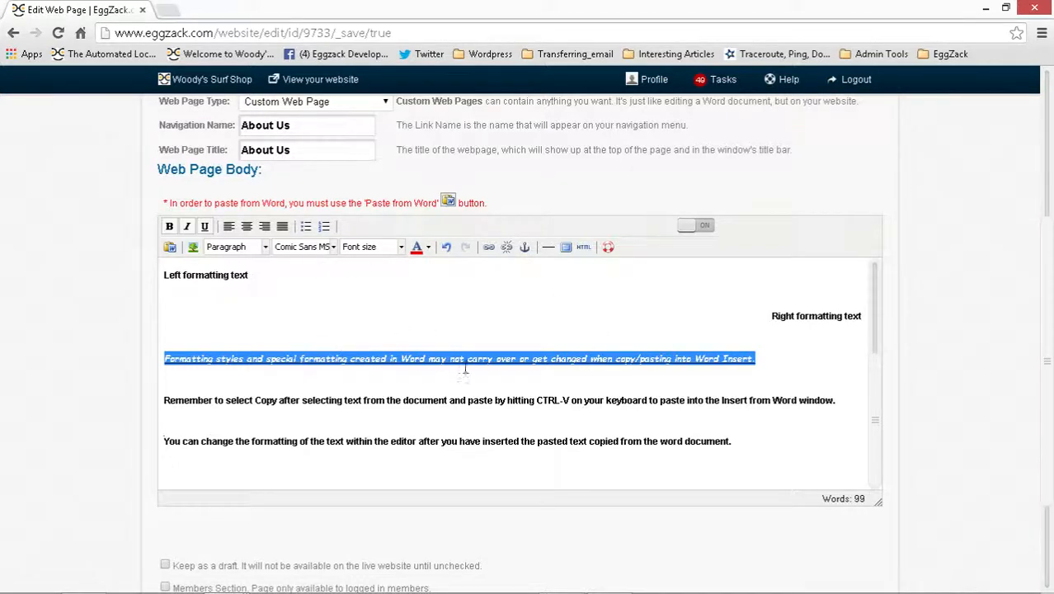
# - Submit the formatted About Us page to save its changes
pyautogui.click(973, 391)
pyautogui.scroll(-2, 971, 393)
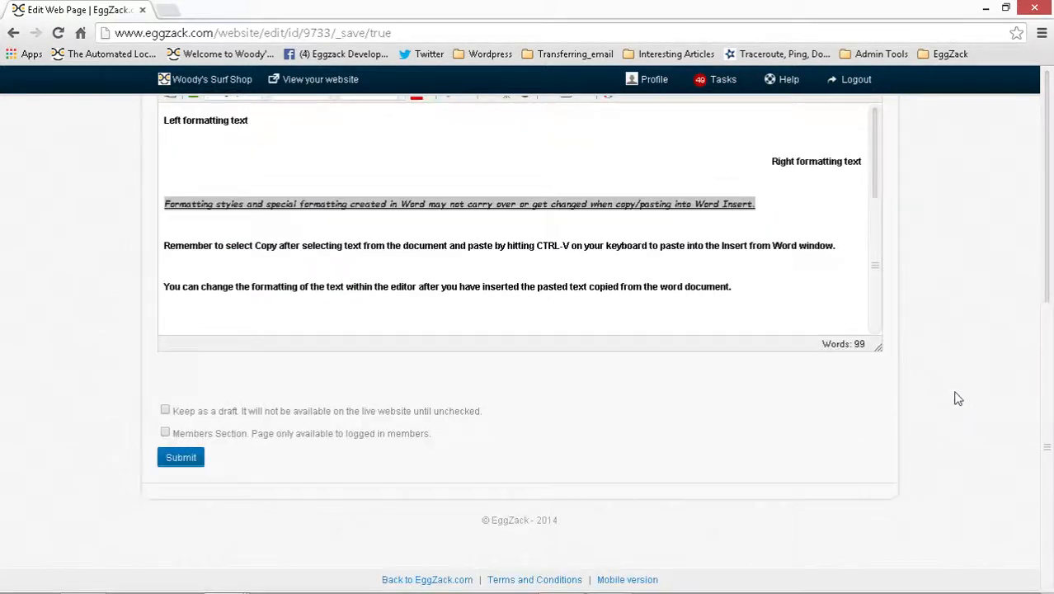
pyautogui.click(176, 458)
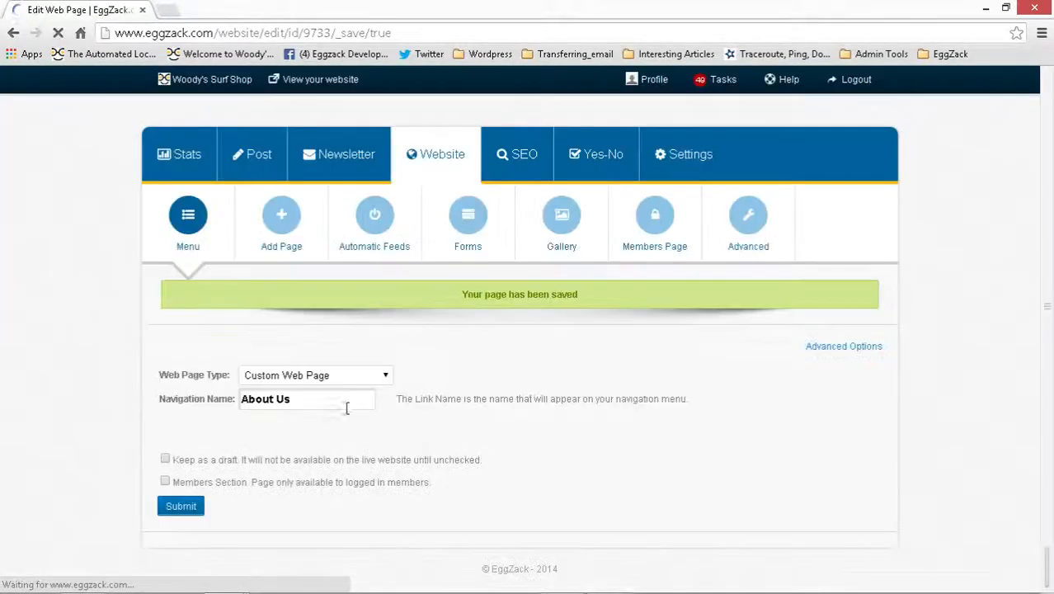
pyautogui.scroll(-3, 966, 259)
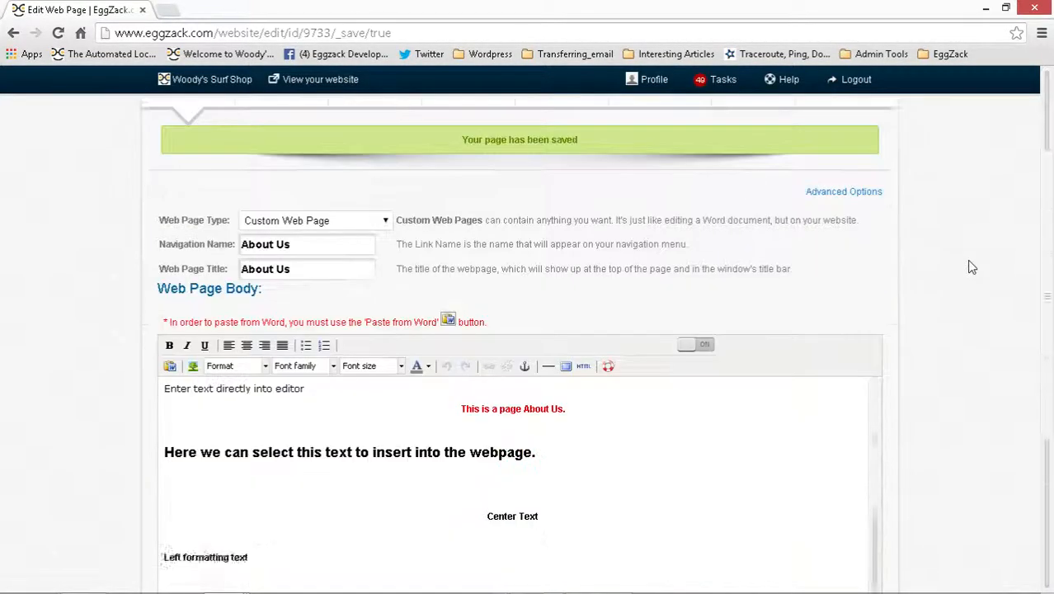
# - Reload the live About Us page, check the new text formatting there, and return to the page editor
pyautogui.hotkey('alt', 'Tab')
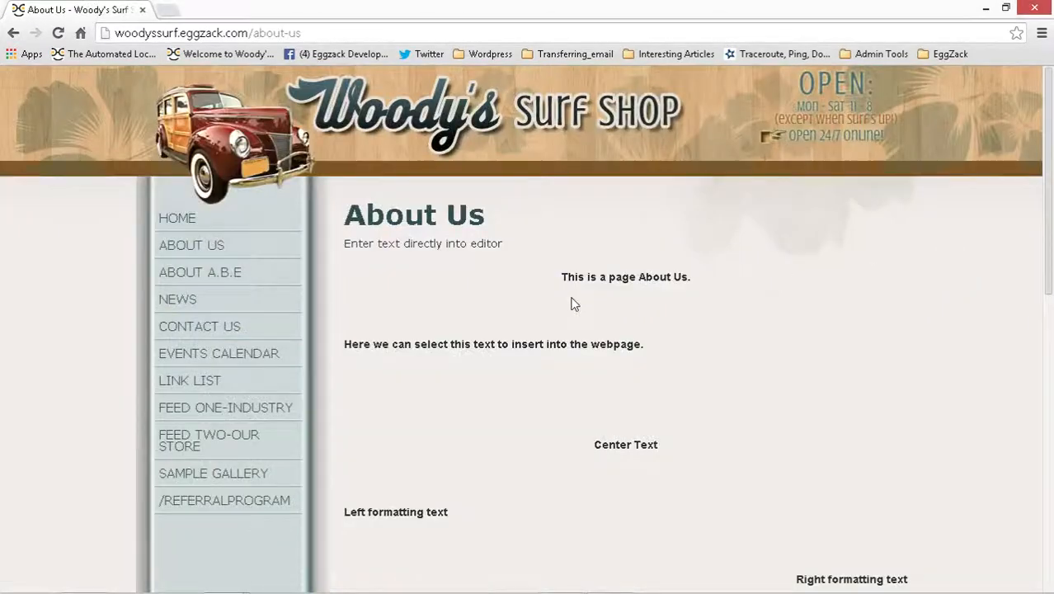
pyautogui.click(57, 33)
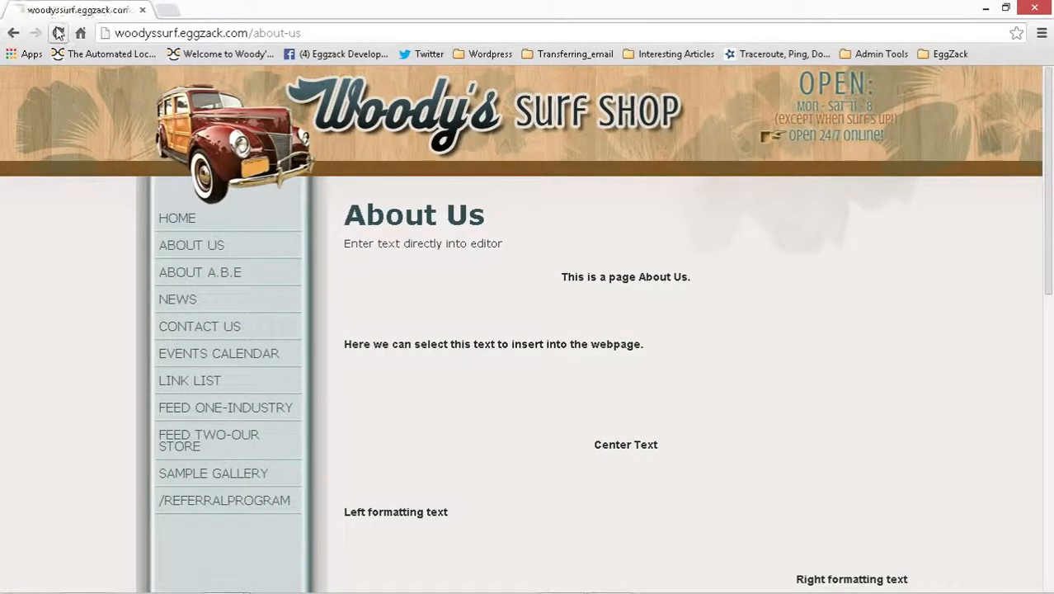
pyautogui.scroll(-2, 808, 393)
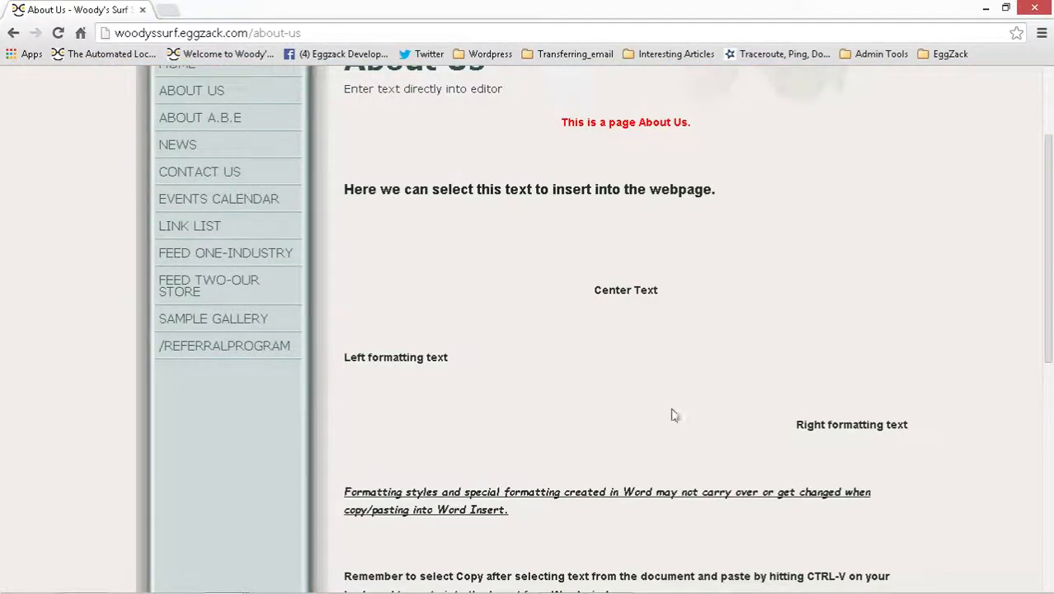
pyautogui.scroll(2, 686, 410)
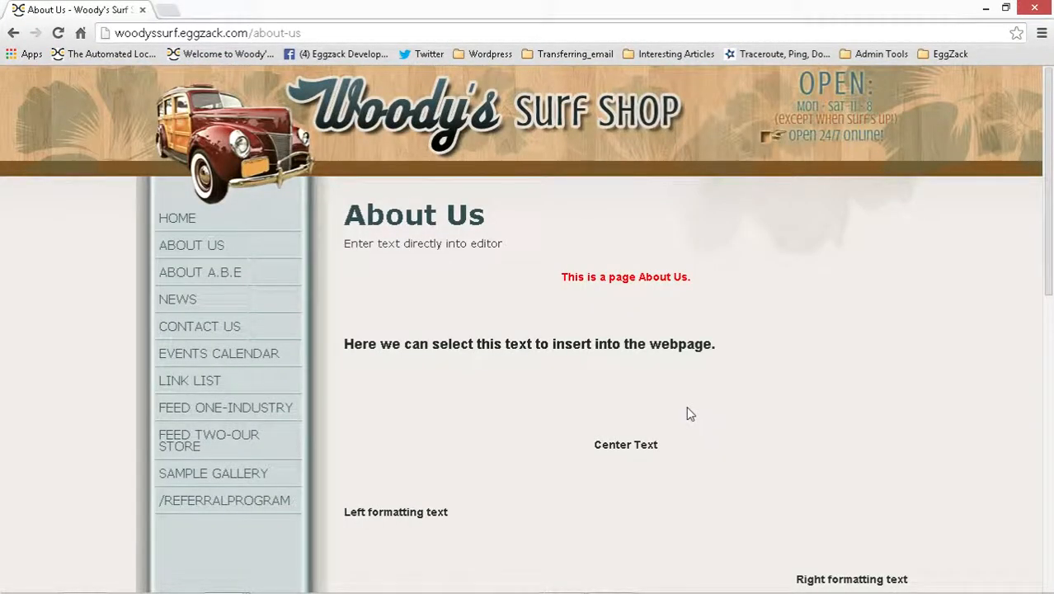
pyautogui.hotkey('alt', 'Tab')
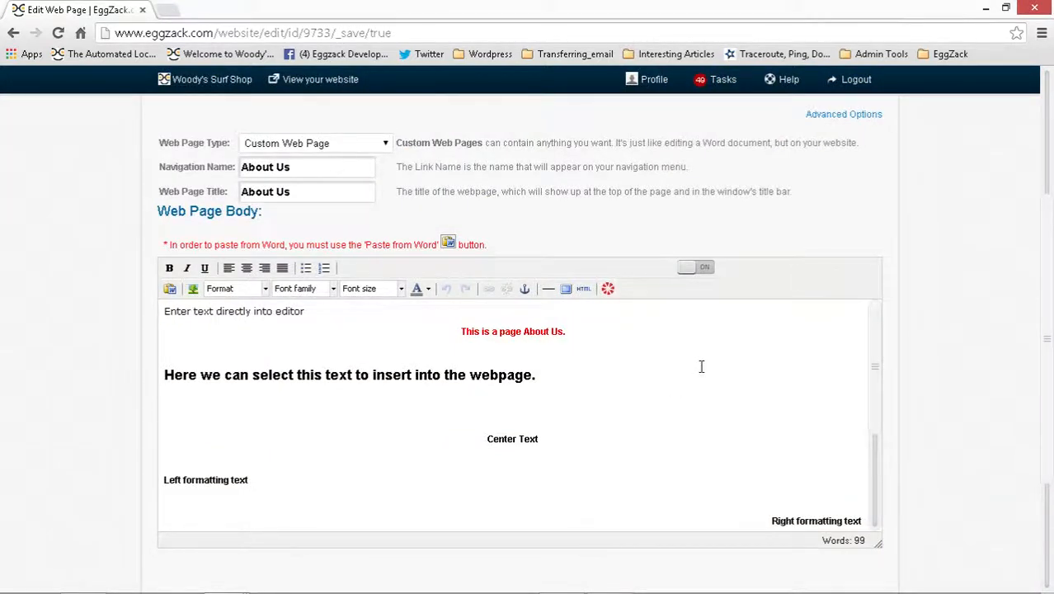
# - Start an image insertion after "Here we can select this text to insert into the webpage." and choose surf_large_1650x1275.gif from the EggZack eggzack101 folder
pyautogui.scroll(1, 746, 363)
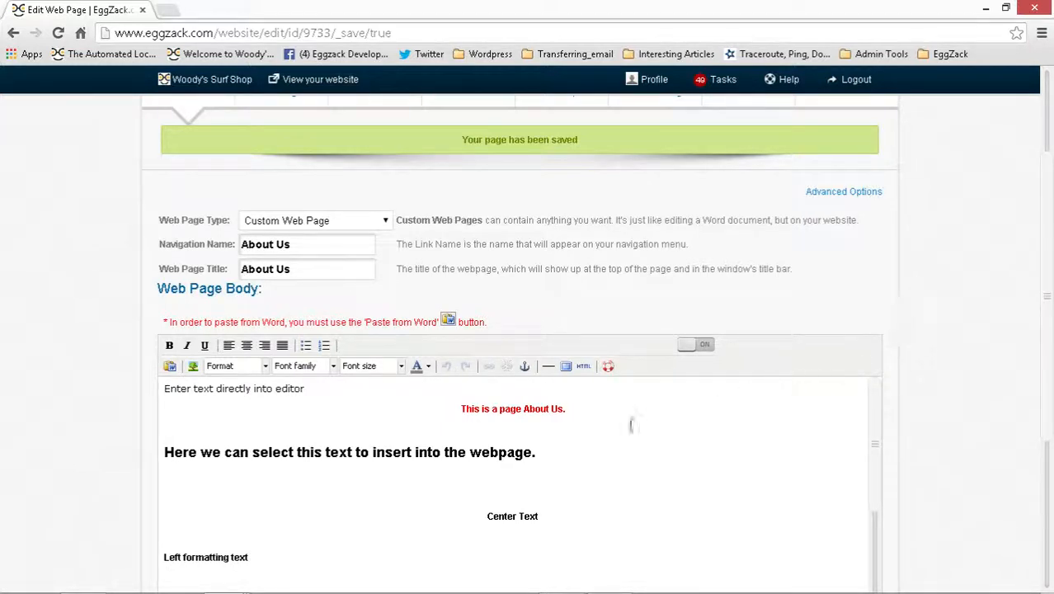
pyautogui.click(553, 450)
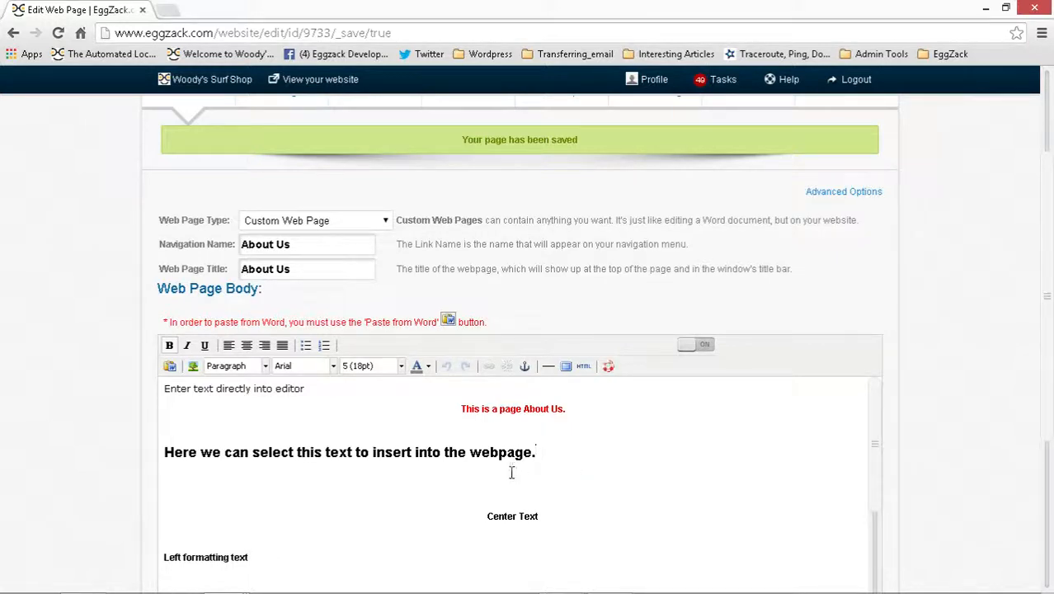
pyautogui.click(192, 367)
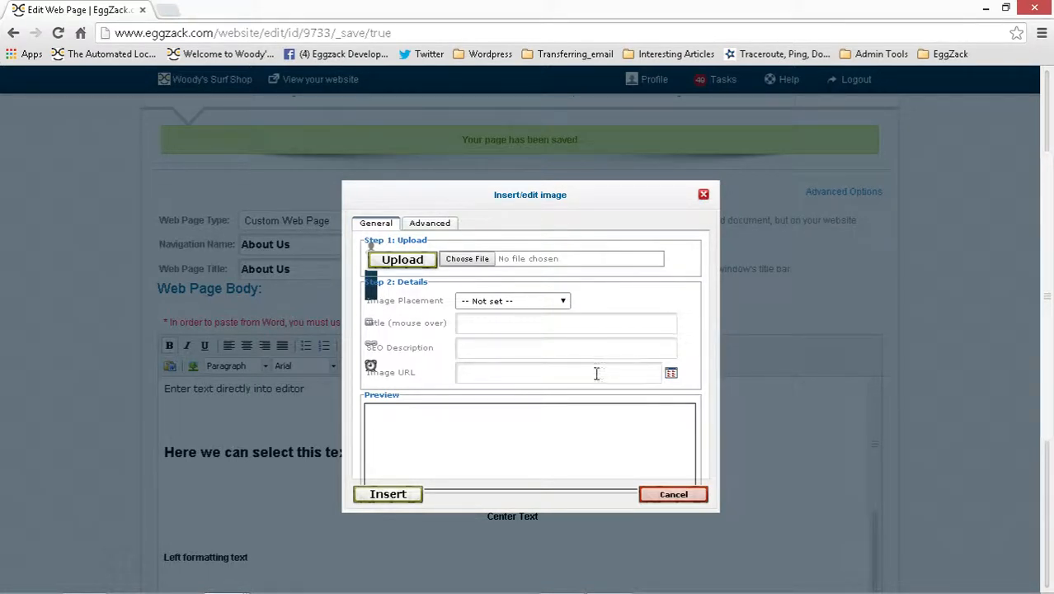
pyautogui.click(475, 262)
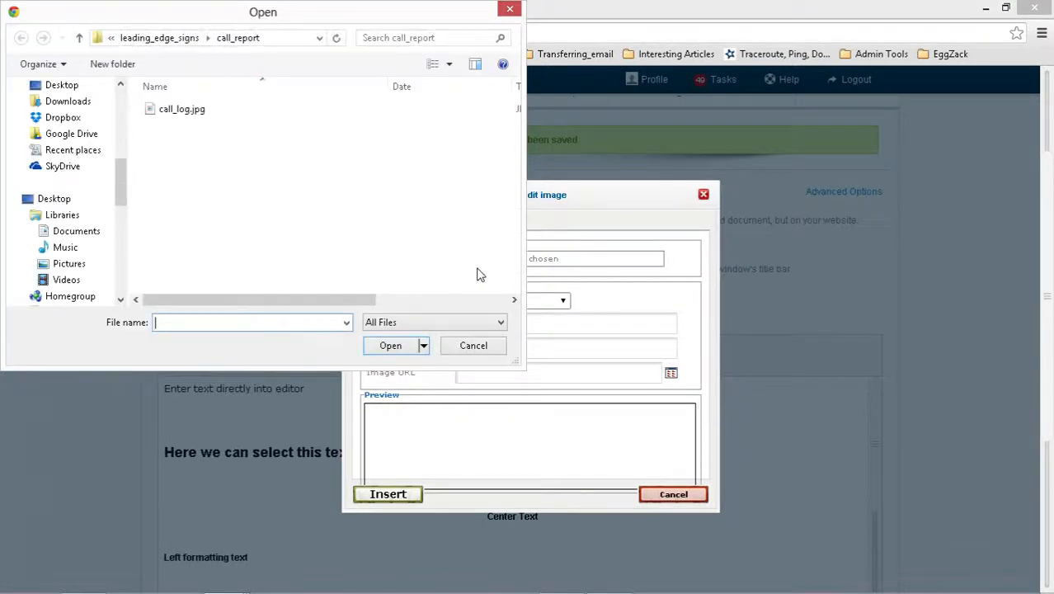
pyautogui.click(117, 38)
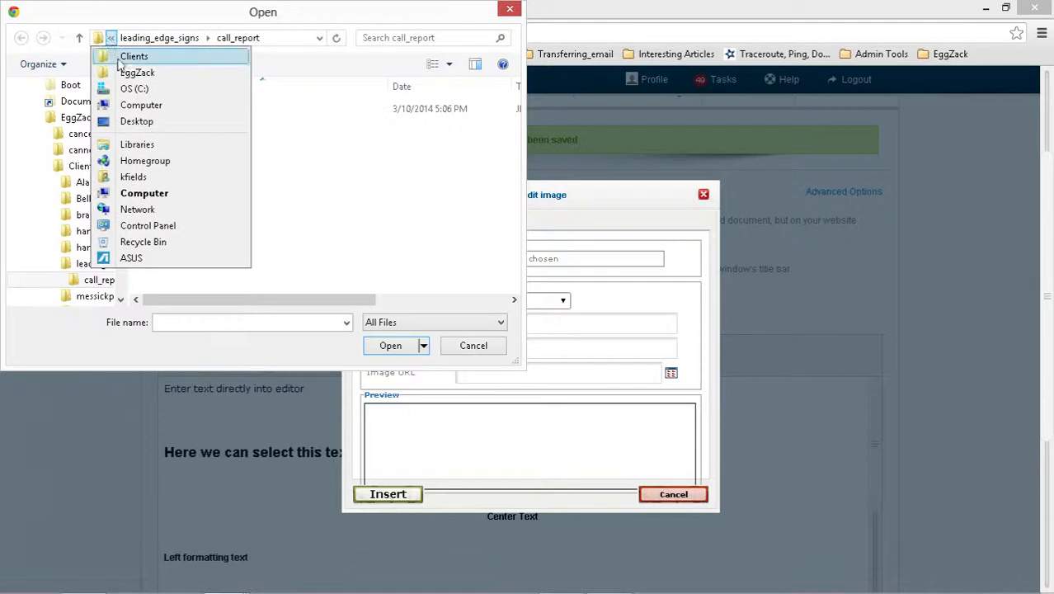
pyautogui.click(124, 72)
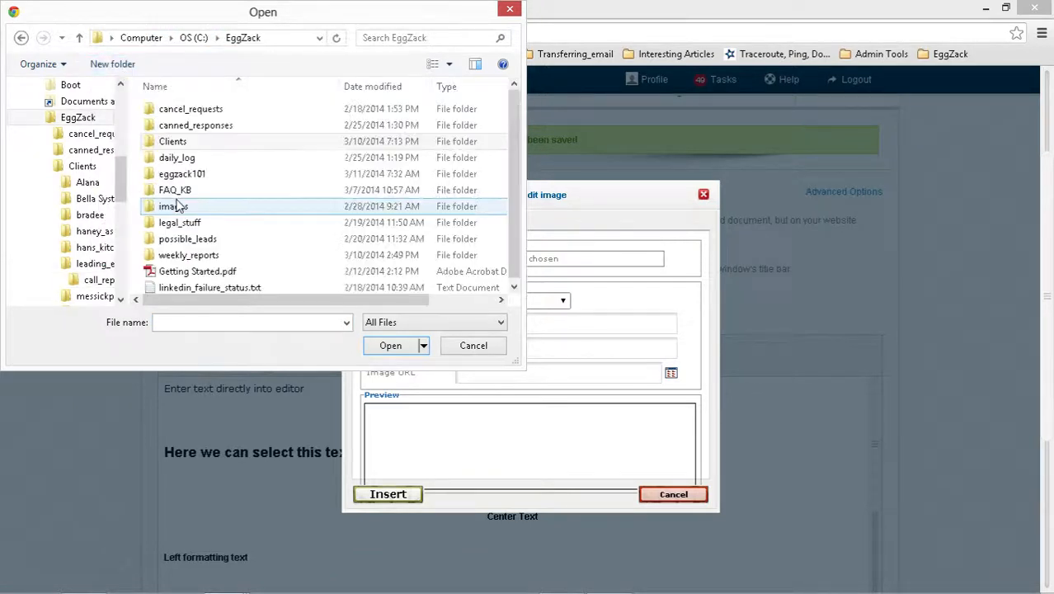
pyautogui.click(181, 175)
pyautogui.doubleClick(182, 175)
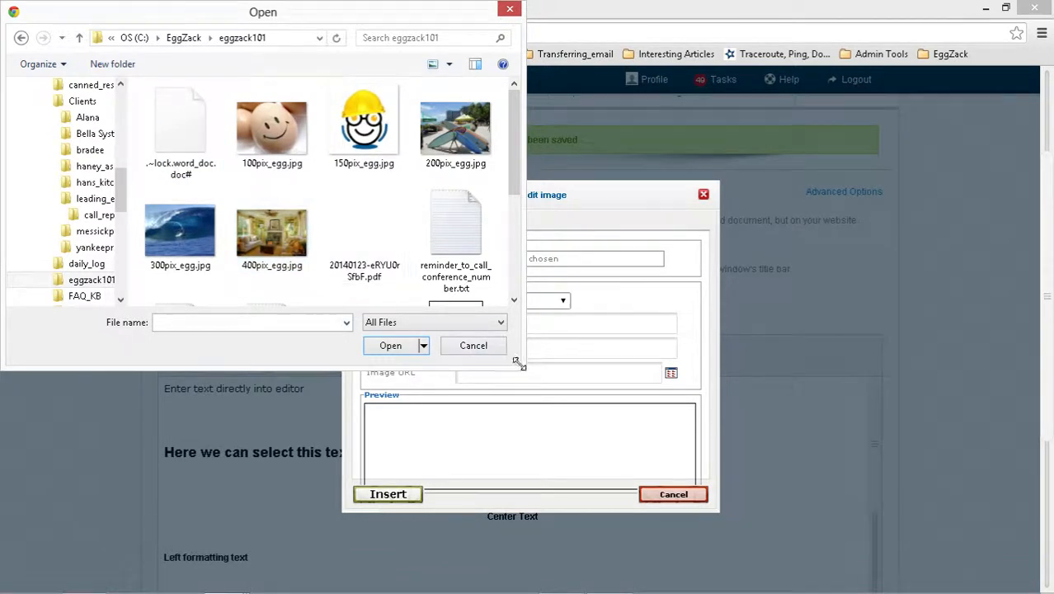
pyautogui.moveTo(518, 360); pyautogui.dragTo(747, 465)
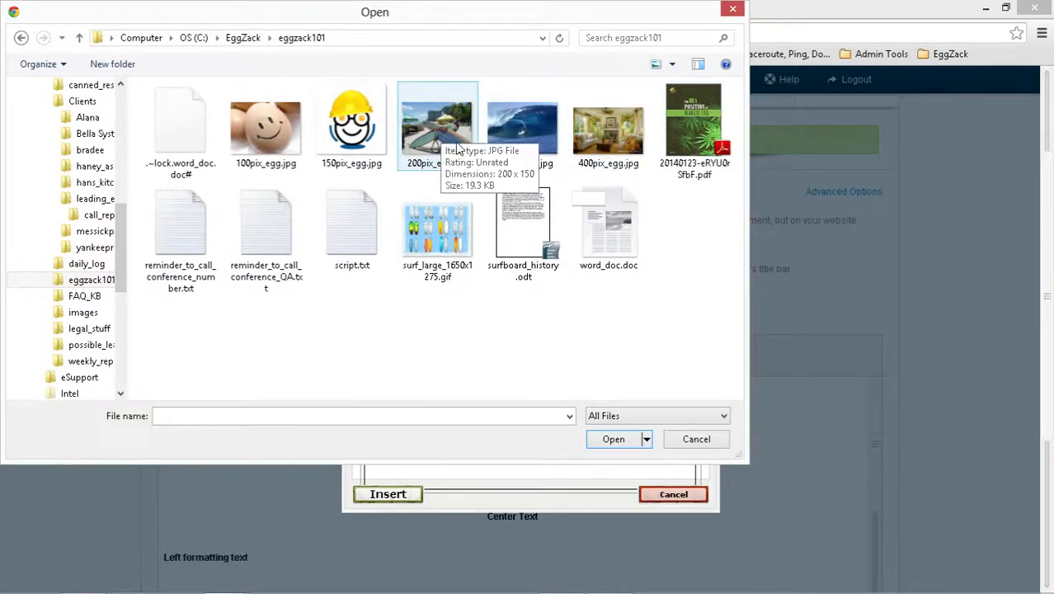
pyautogui.doubleClick(437, 214)
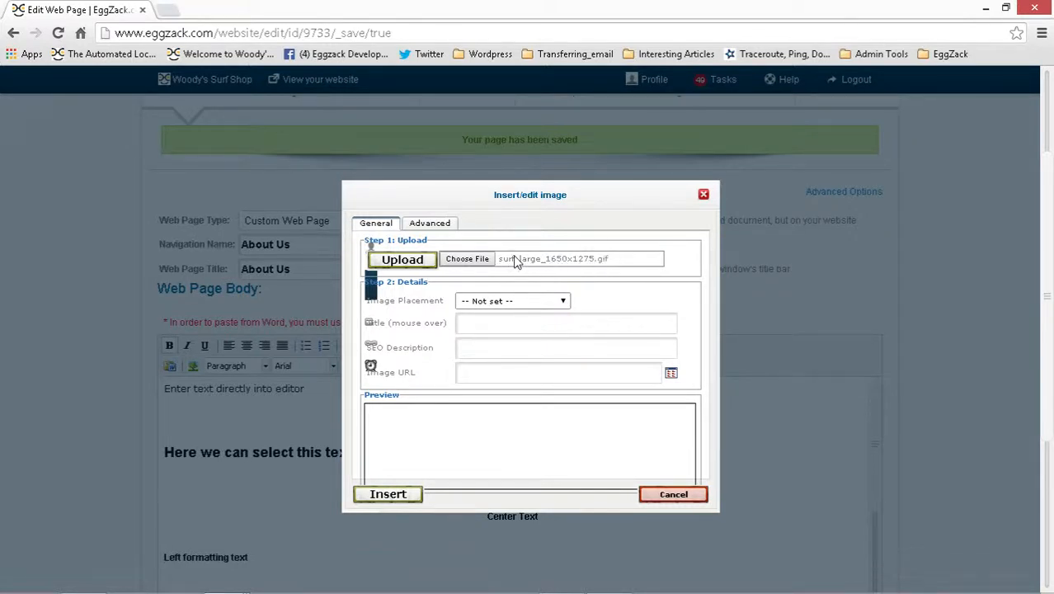
# - Upload the chosen surfboard image file and look over its preview
pyautogui.click(392, 262)
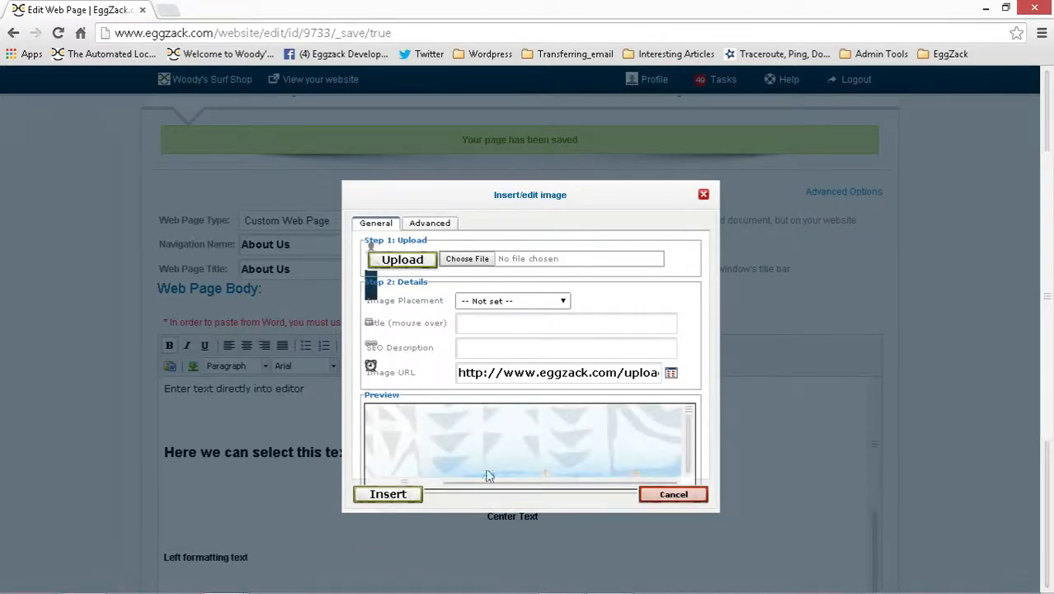
pyautogui.moveTo(488, 481); pyautogui.dragTo(635, 478)
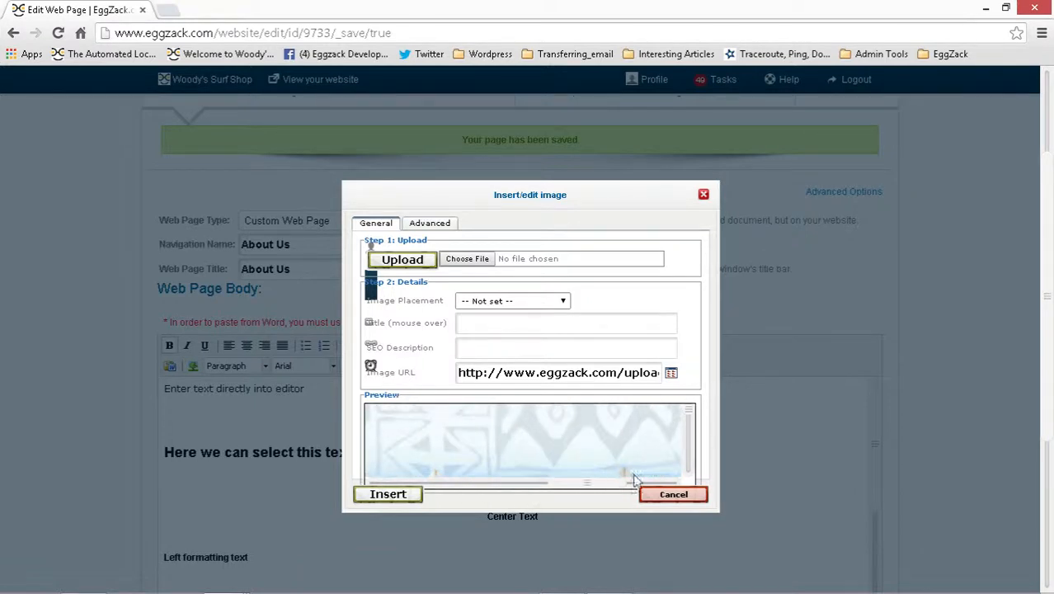
pyautogui.moveTo(689, 416); pyautogui.dragTo(684, 478)
pyautogui.moveTo(584, 481); pyautogui.dragTo(384, 489)
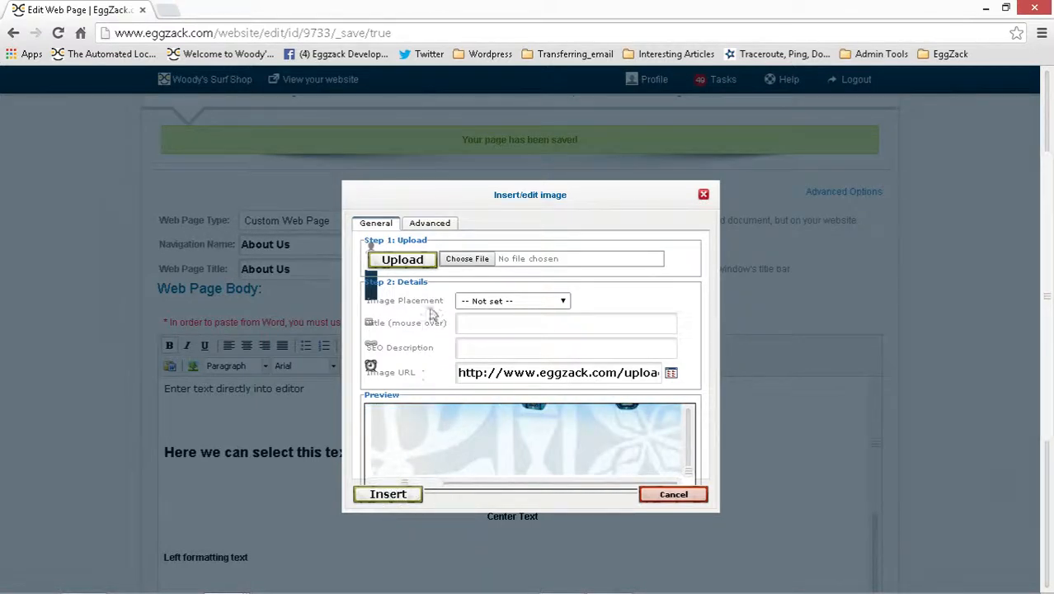
# - Set the image placement to Right and its mouse-over title to "Large Surgboard Image"
pyautogui.click(563, 301)
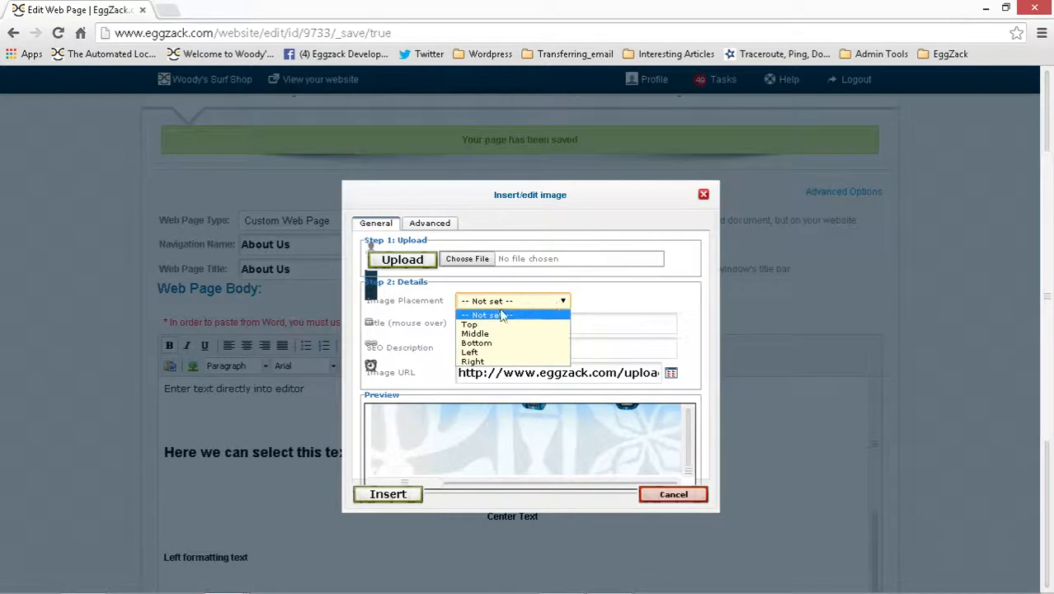
pyautogui.click(493, 363)
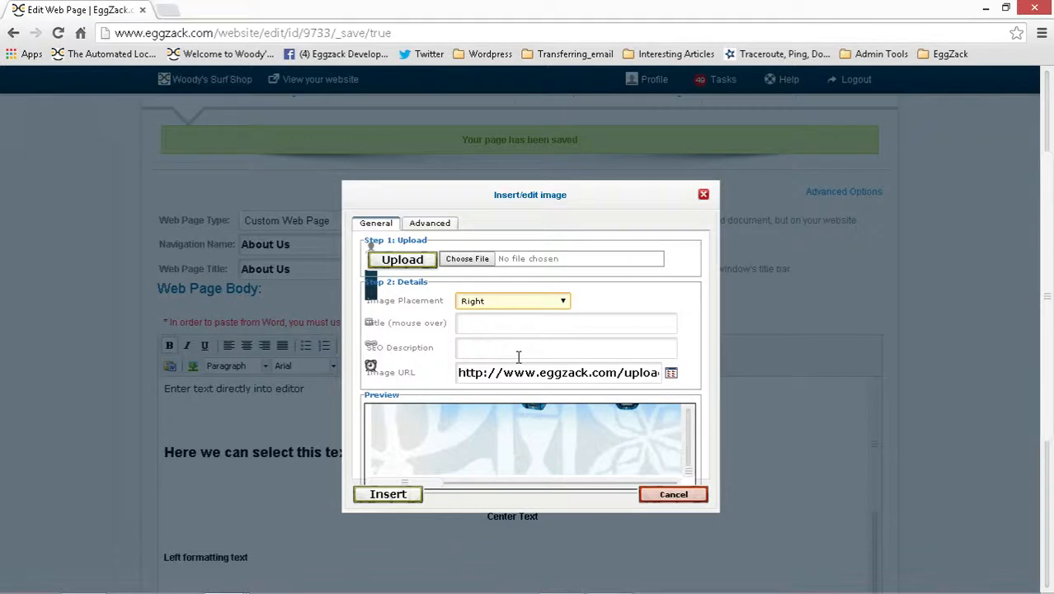
pyautogui.click(489, 322)
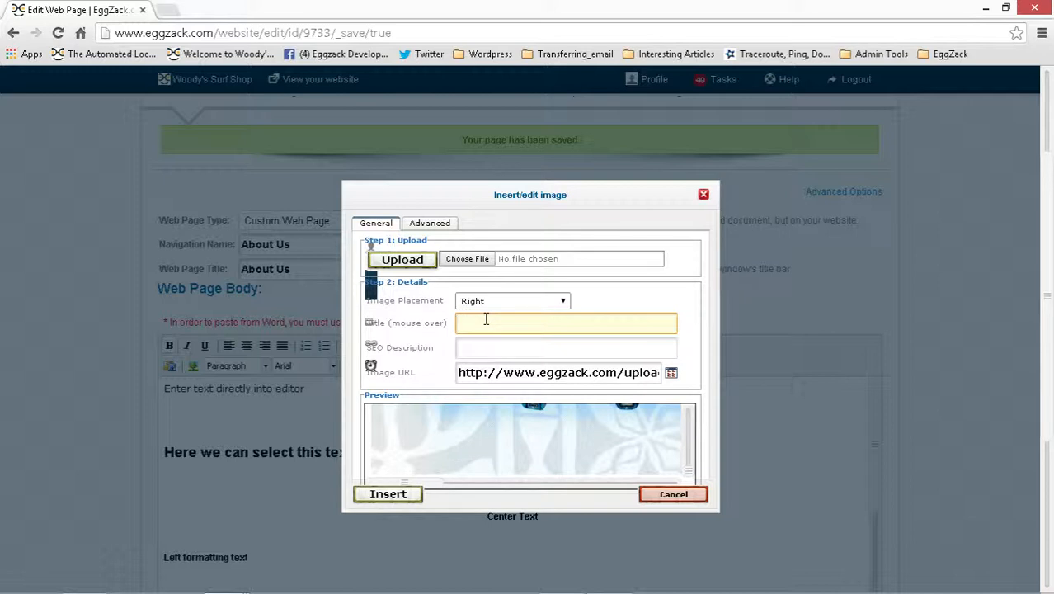
pyautogui.write('arge Surgboard IMage')
pyautogui.press('BackSpace')
pyautogui.press('BackSpace')
pyautogui.press('BackSpace')
pyautogui.press('BackSpace')
pyautogui.write('mage')
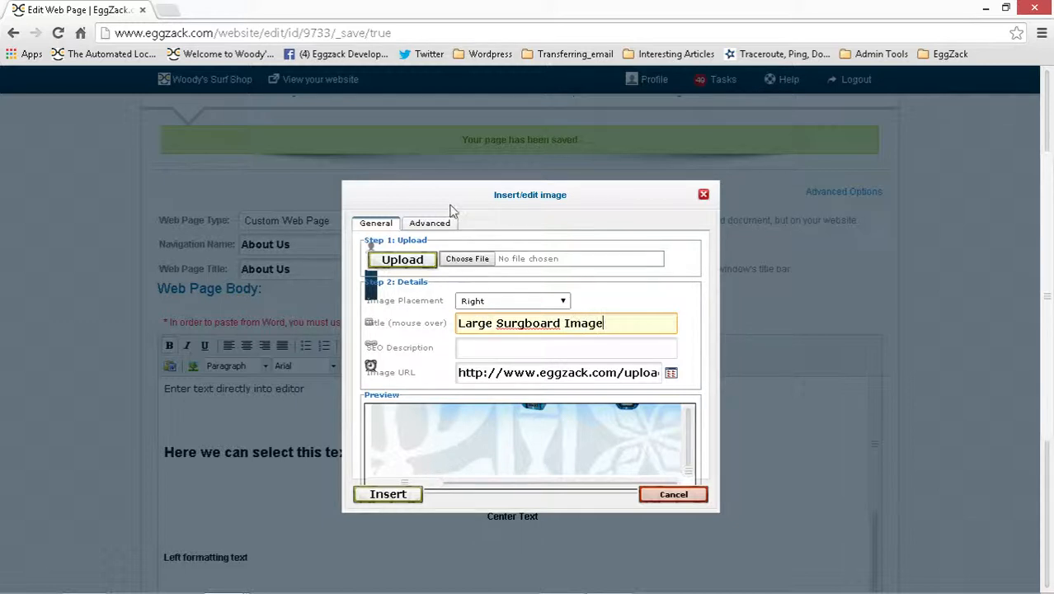
# - Enter the SEO description "eggzack.com large image surfboard" and insert the image into the page
pyautogui.click(484, 349)
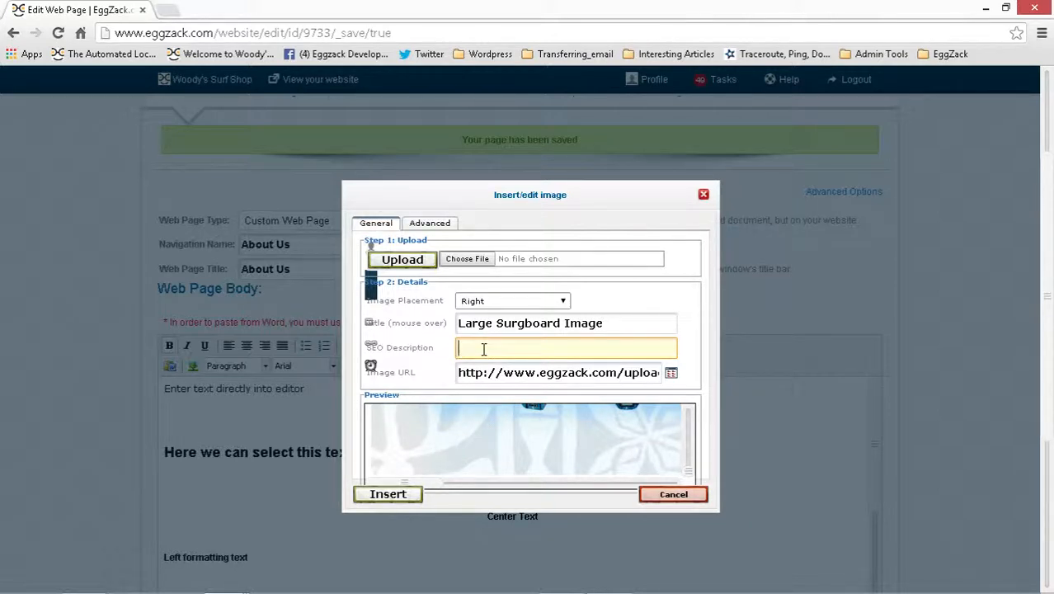
pyautogui.write('eggzack.com large image surfboard')
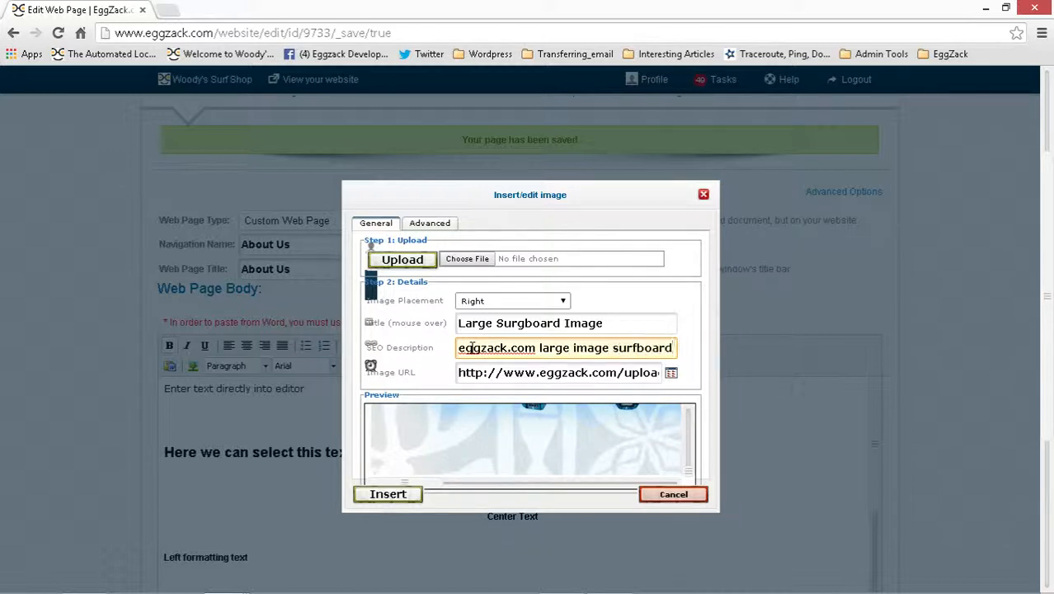
pyautogui.click(388, 493)
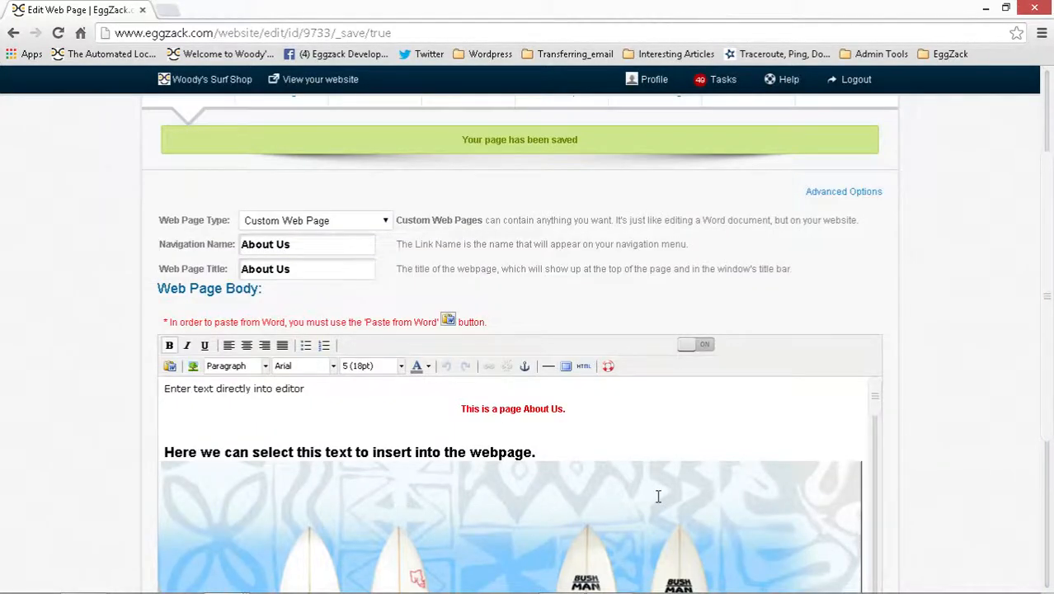
# - Look over the inserted surfboard image in the page body and submit the page to save it
pyautogui.scroll(-2, 981, 316)
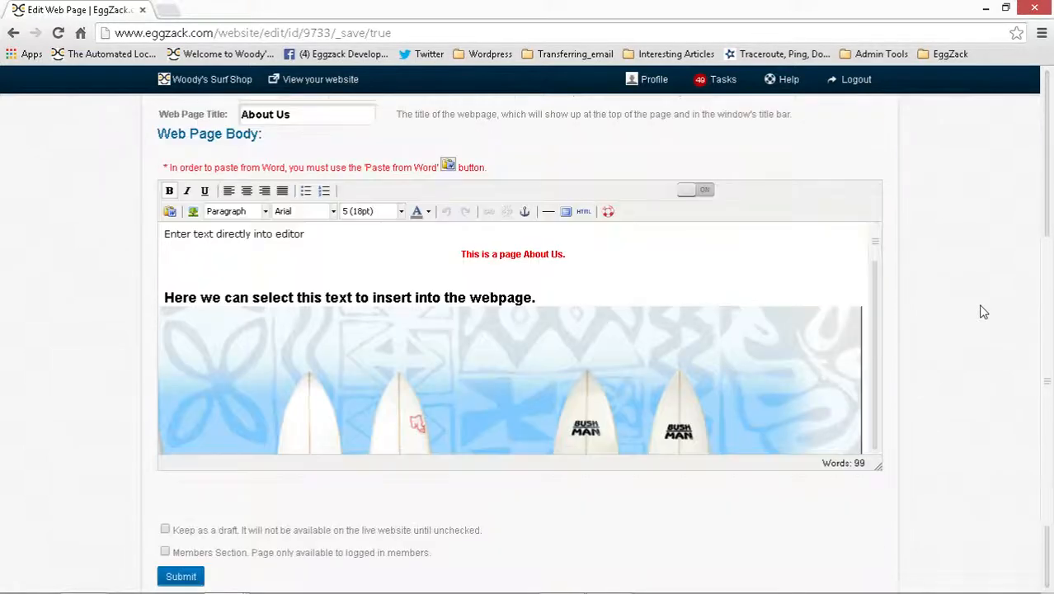
pyautogui.moveTo(876, 251)
pyautogui.mouseDown()
pyautogui.moveTo(854, 358)
pyautogui.moveTo(853, 440)
pyautogui.moveTo(733, 405)
pyautogui.moveTo(868, 363)
pyautogui.moveTo(877, 254)
pyautogui.mouseUp()
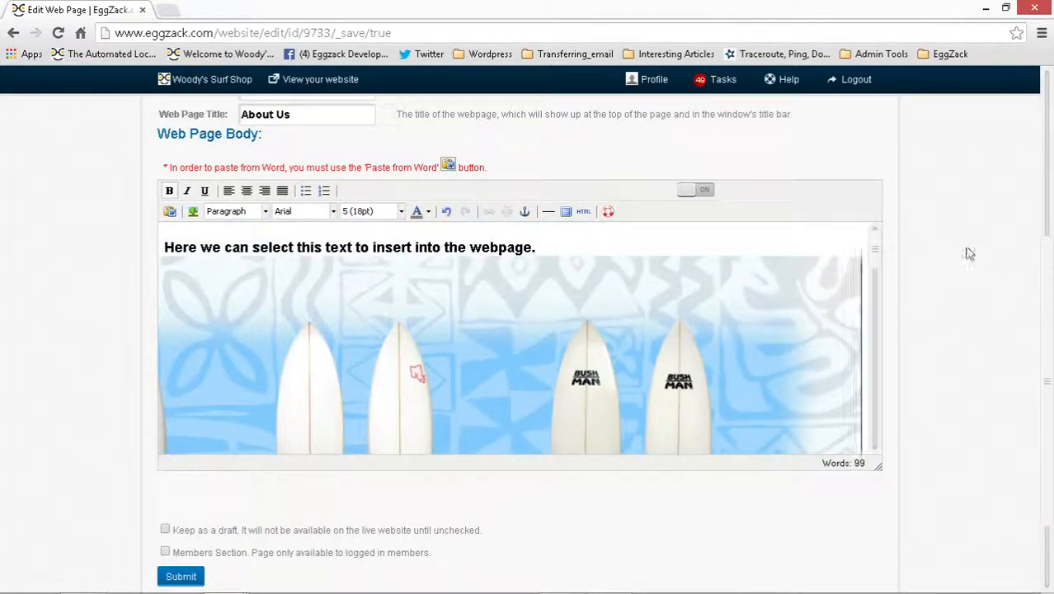
pyautogui.scroll(-2, 974, 261)
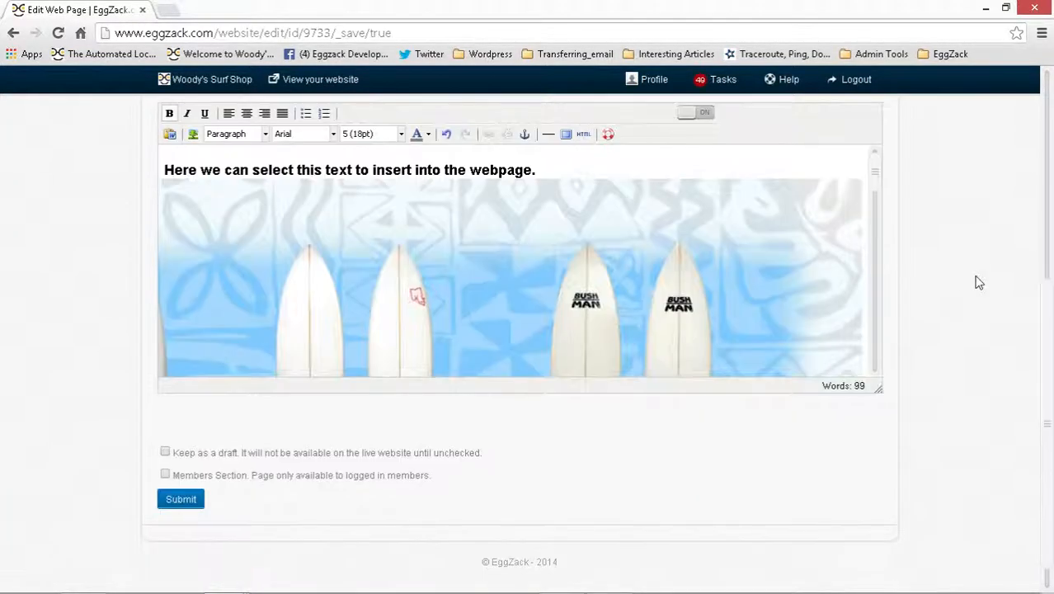
pyautogui.click(187, 501)
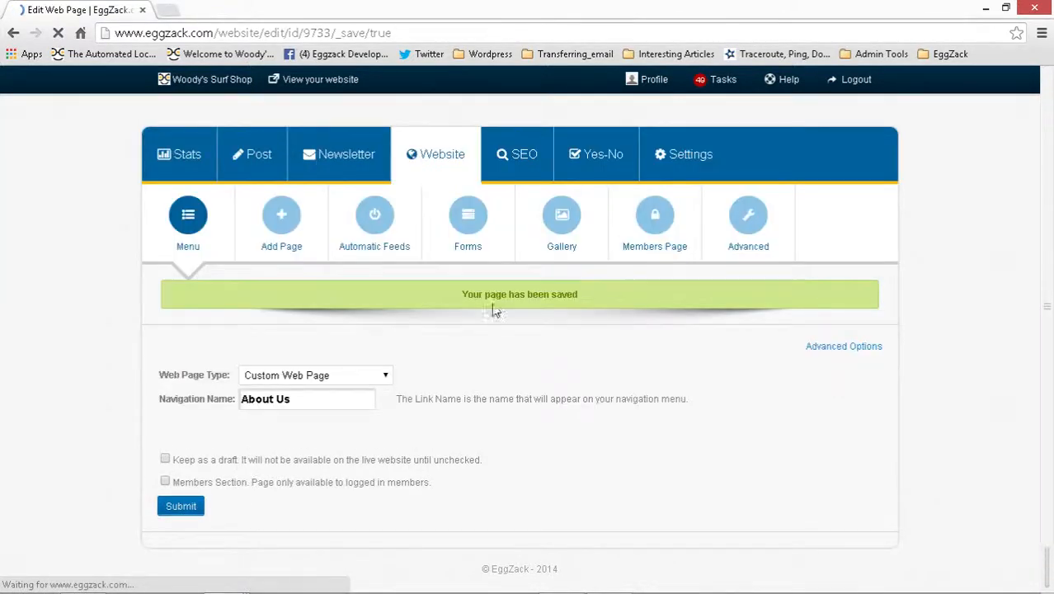
# - Reload the live About Us page and examine how the large surfboard image sits among the menu and text
pyautogui.hotkey('alt', 'Tab')
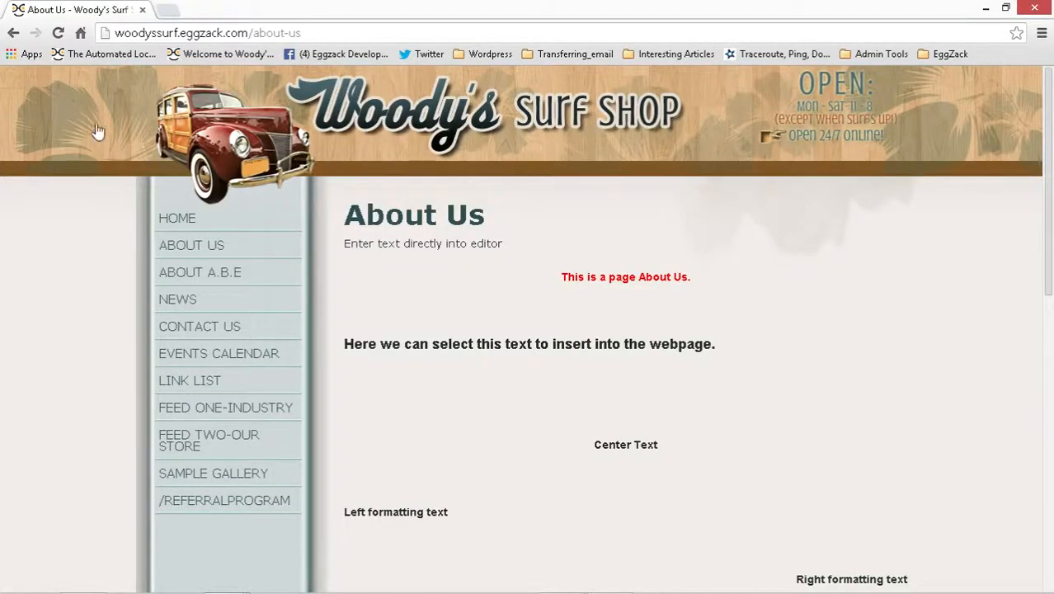
pyautogui.click(57, 33)
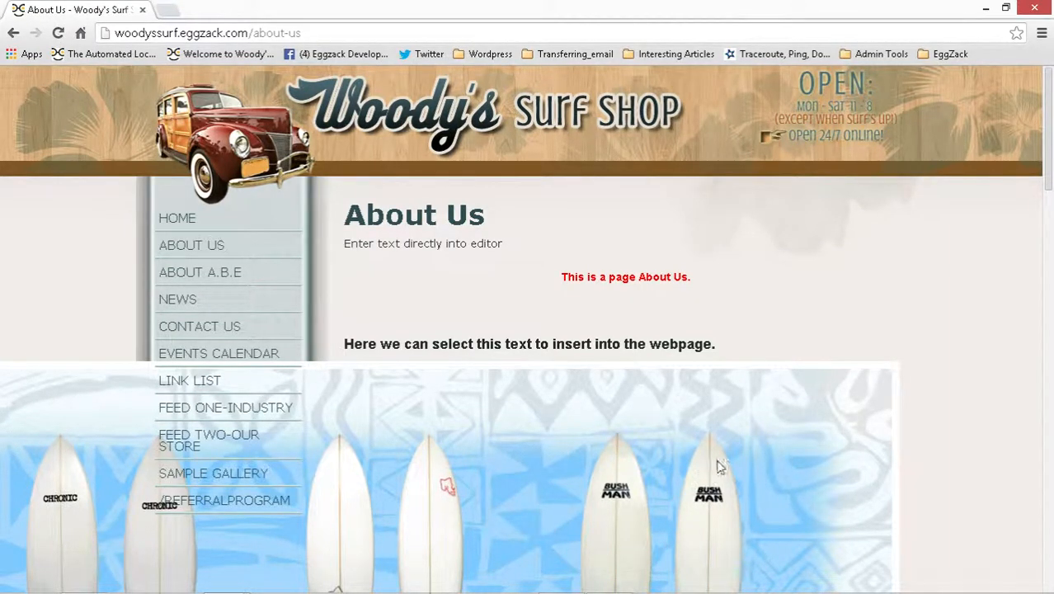
pyautogui.scroll(-6, 716, 486)
pyautogui.scroll(-5, 711, 499)
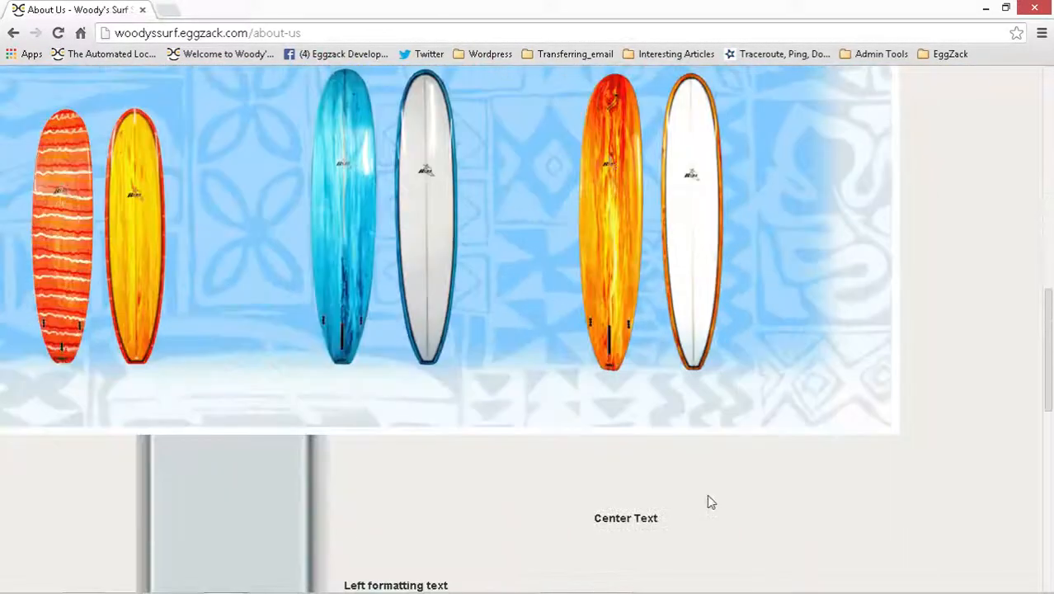
pyautogui.scroll(-3, 705, 497)
pyautogui.scroll(-1, 706, 499)
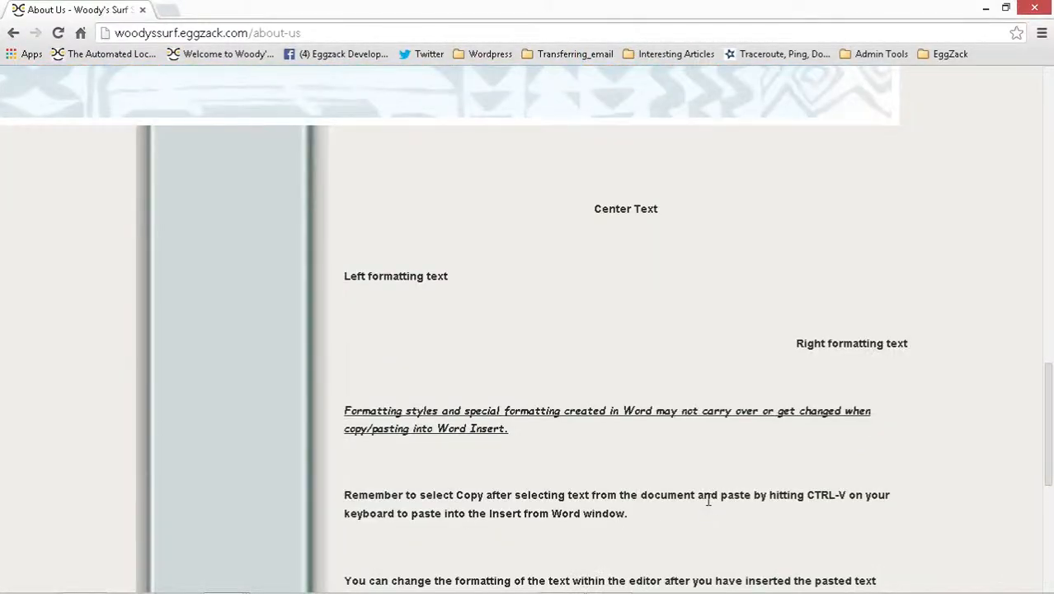
# - Switch back to the page editor, delete the large surfboard image from the page body and submit the page
pyautogui.scroll(6, 708, 503)
pyautogui.scroll(8, 706, 497)
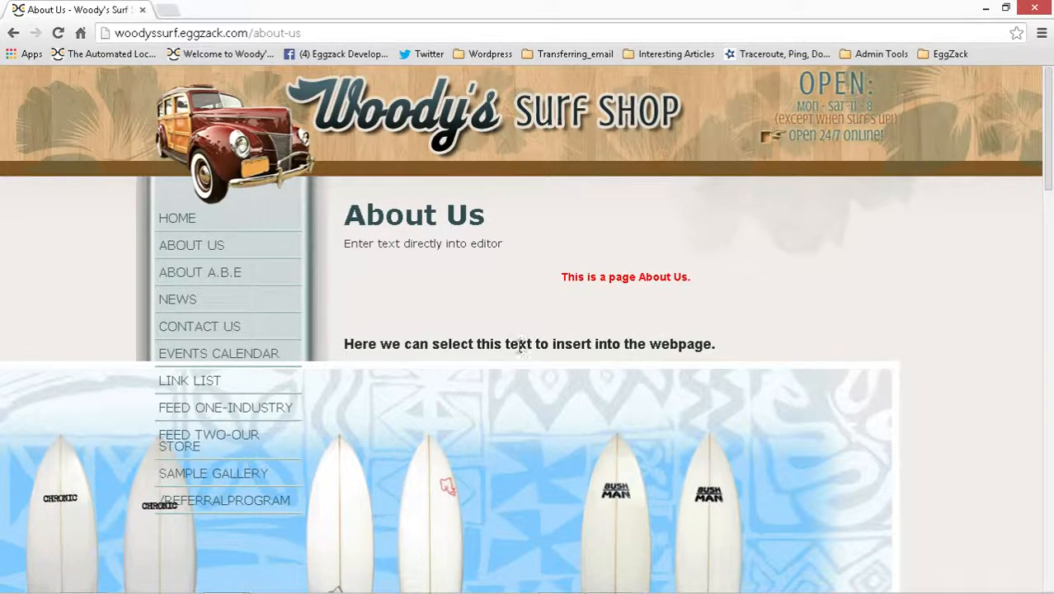
pyautogui.hotkey('alt', 'Tab')
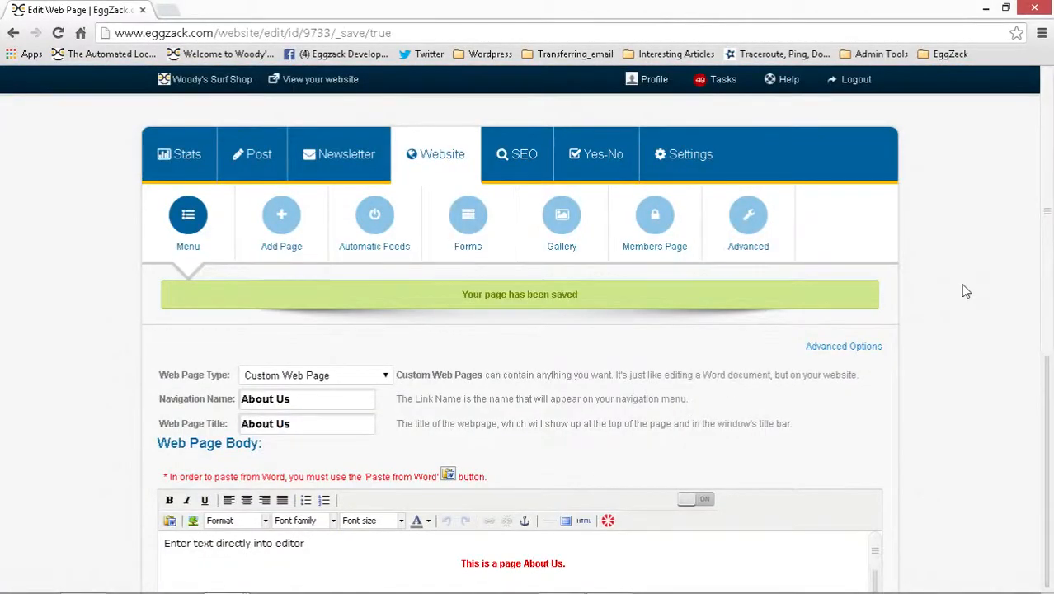
pyautogui.scroll(-4, 965, 293)
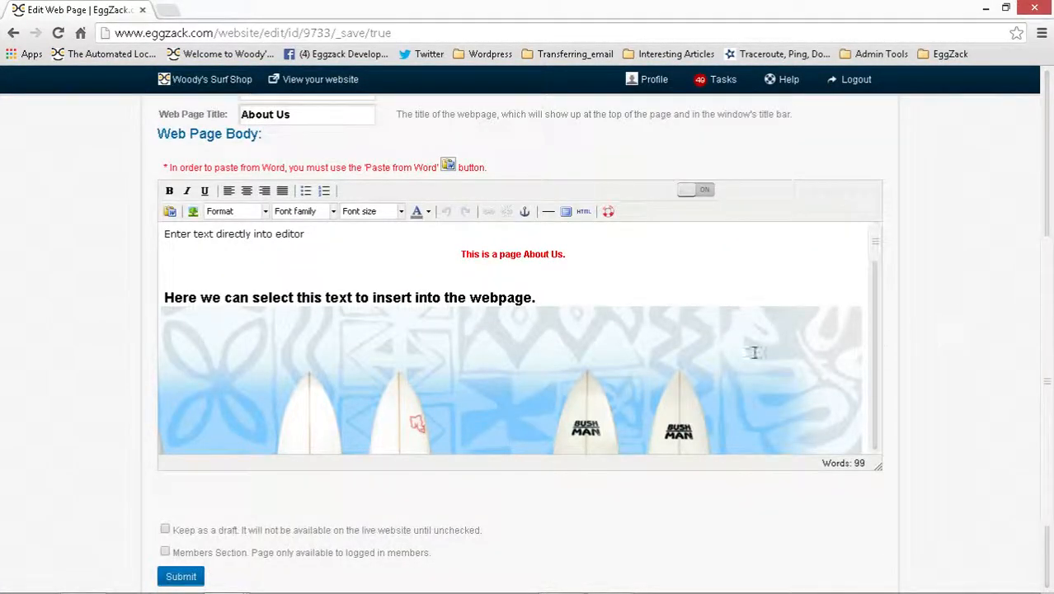
pyautogui.click(445, 352)
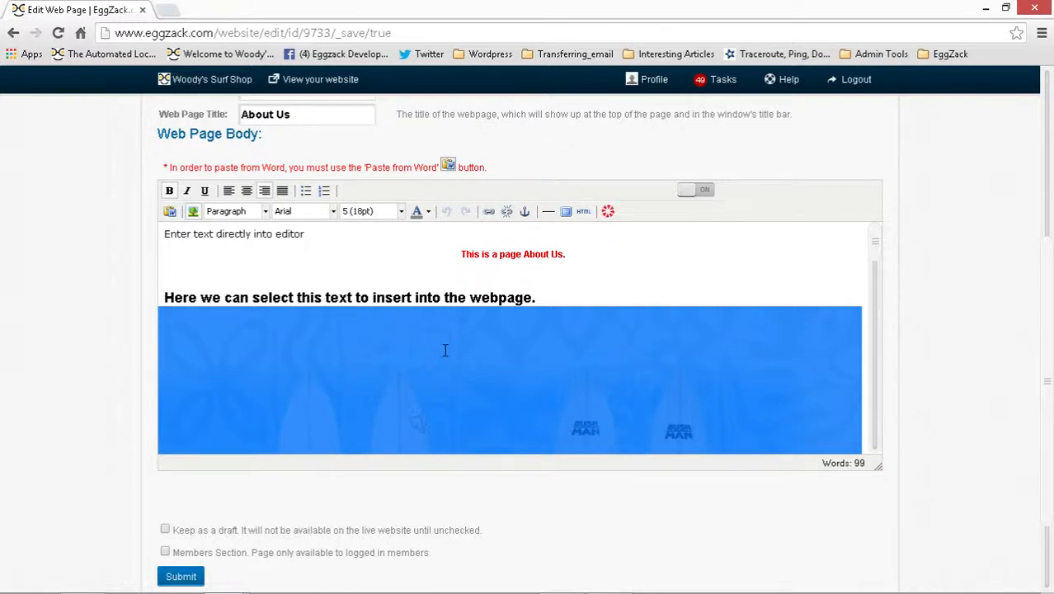
pyautogui.press('Delete')
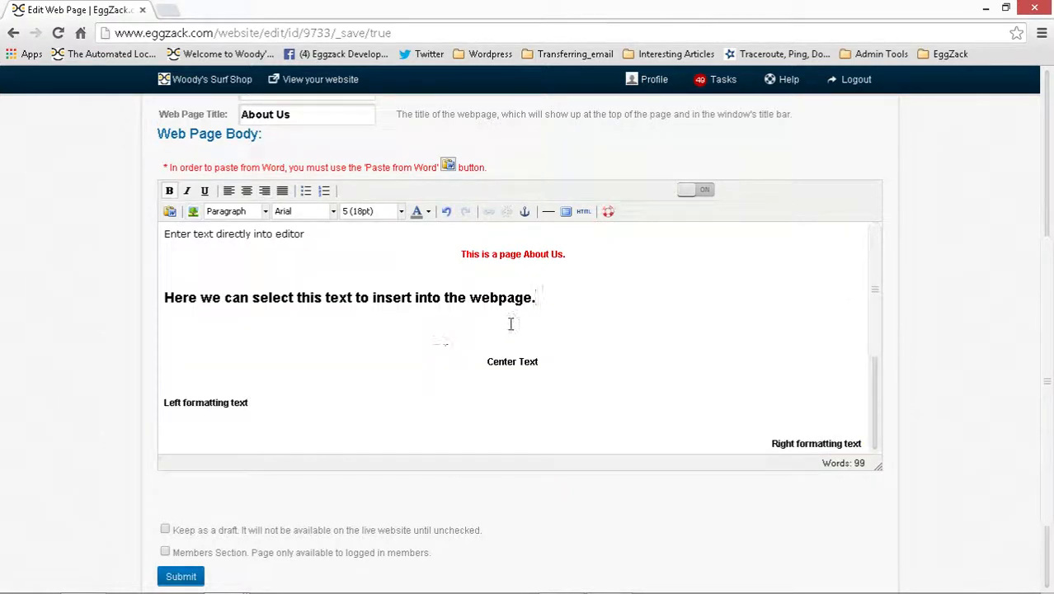
pyautogui.click(179, 577)
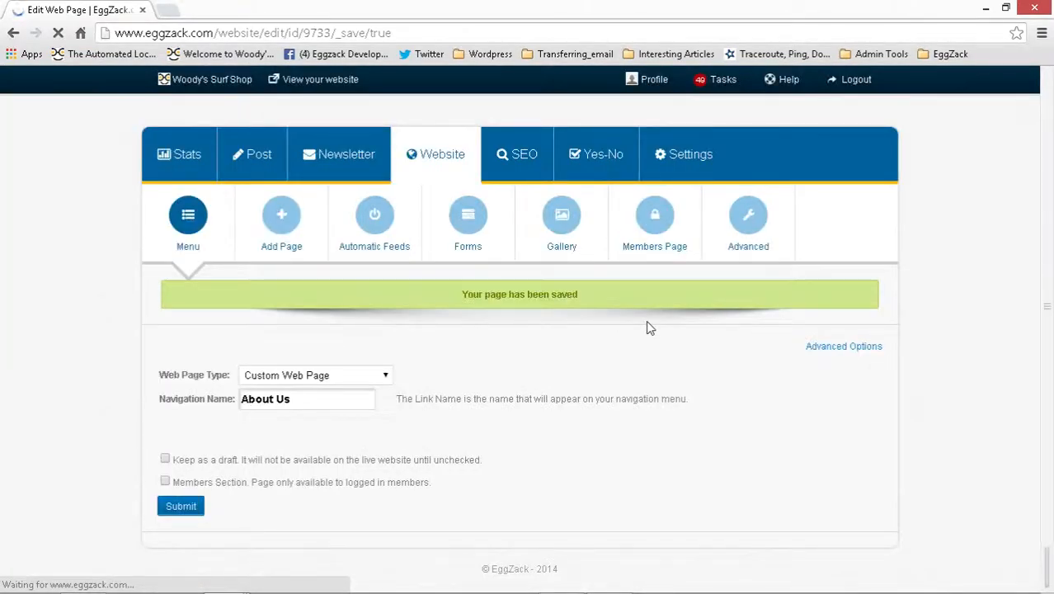
# - Reload the live About Us page and check the layout without the large surfboard image
pyautogui.hotkey('alt', 'Tab')
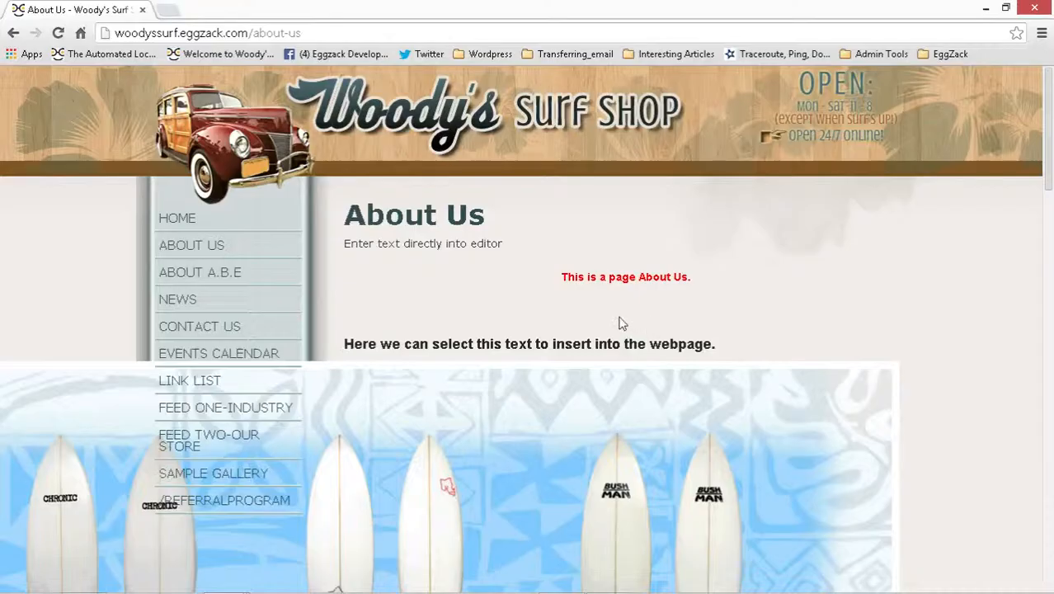
pyautogui.click(60, 33)
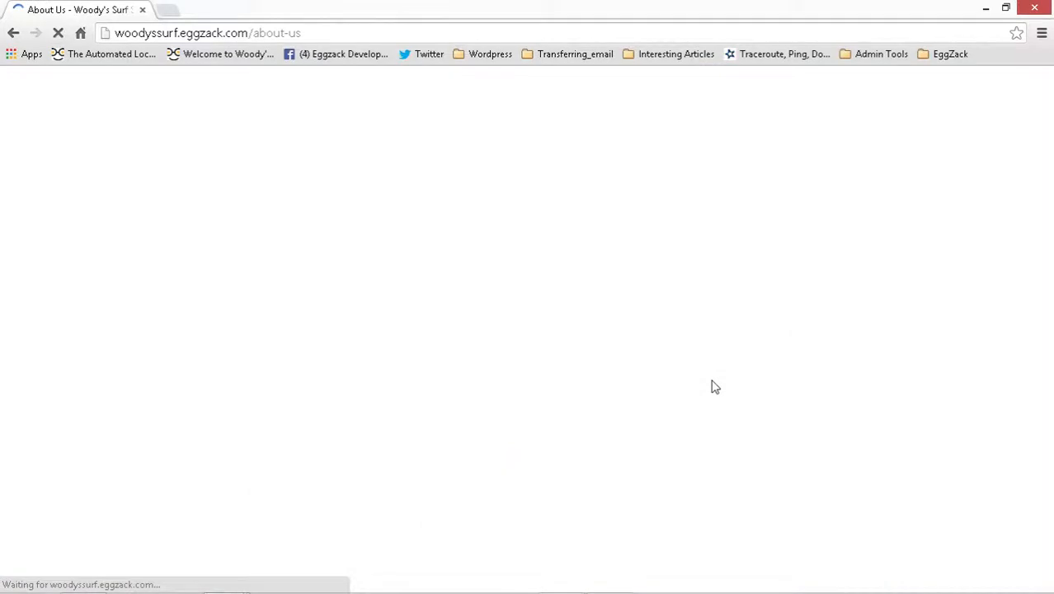
pyautogui.scroll(-1, 828, 356)
# - In the page editor, start a new image after the "Here we can select this text" line and upload 200pix_egg.jpg for it
pyautogui.hotkey('alt', 'Tab')
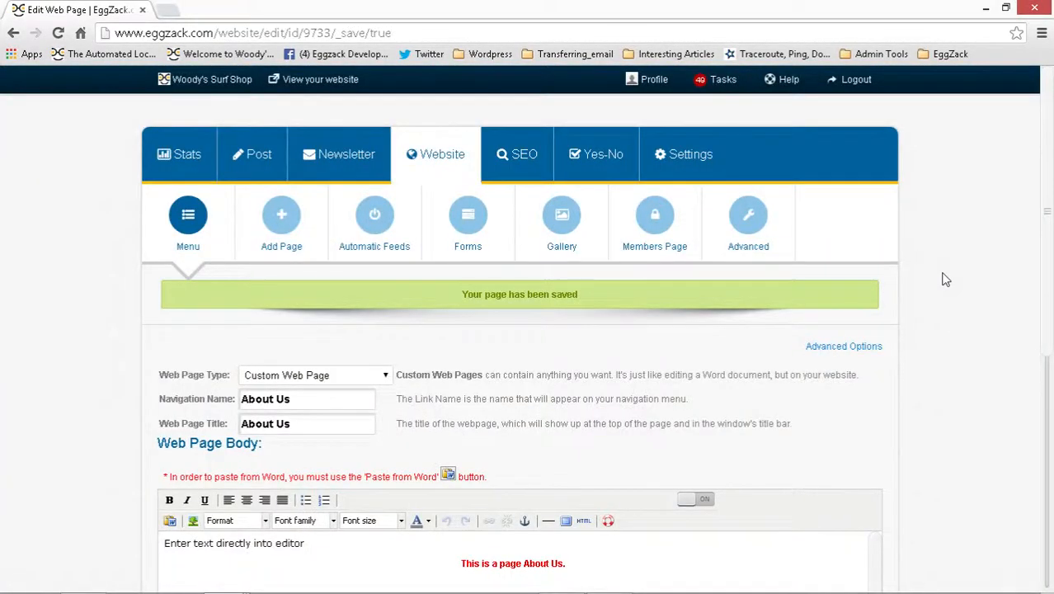
pyautogui.scroll(-2, 946, 279)
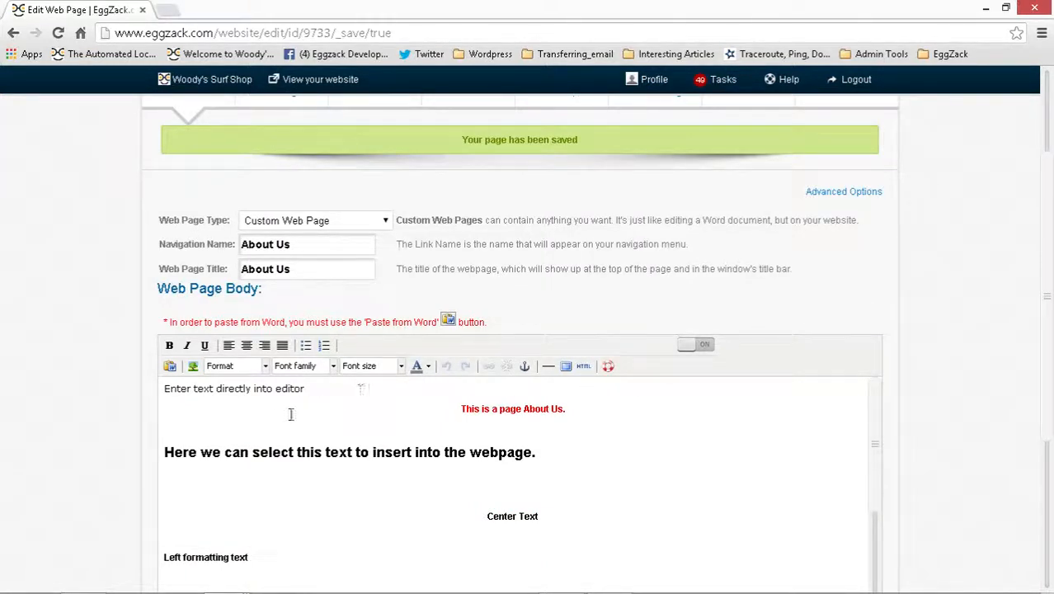
pyautogui.click(542, 453)
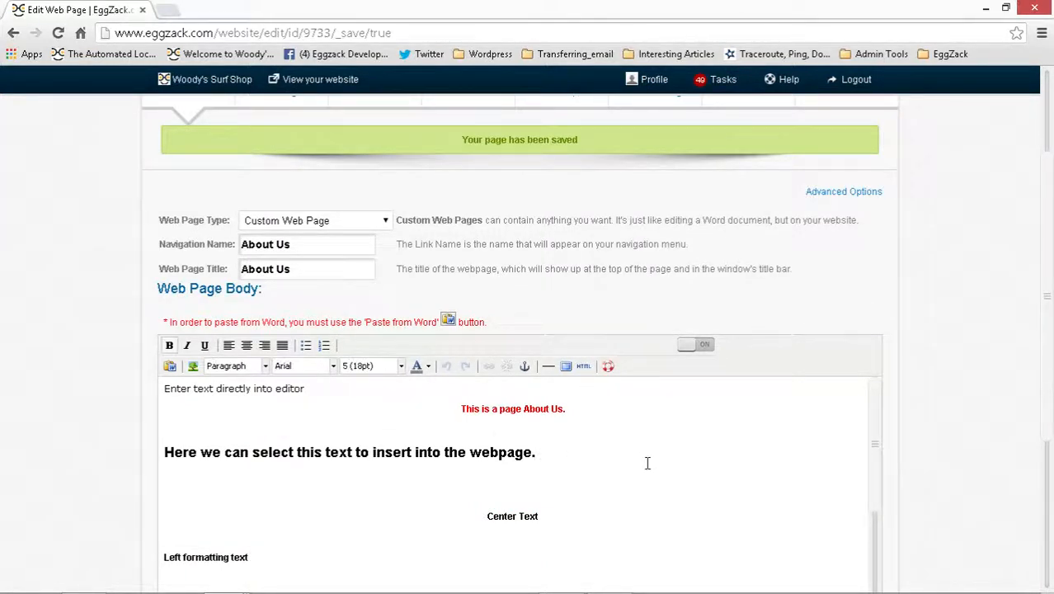
pyautogui.click(193, 367)
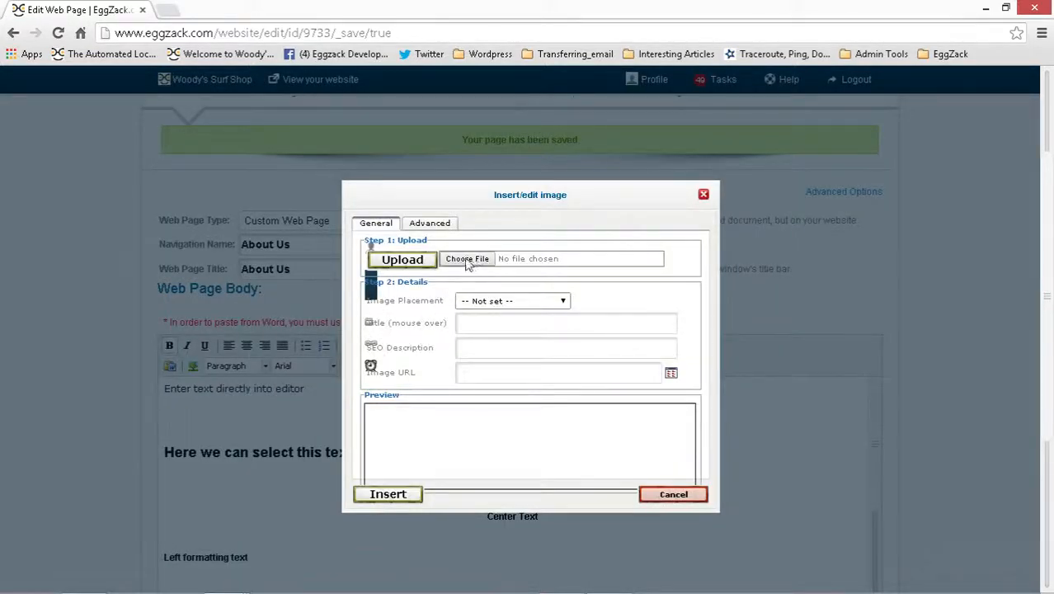
pyautogui.click(467, 259)
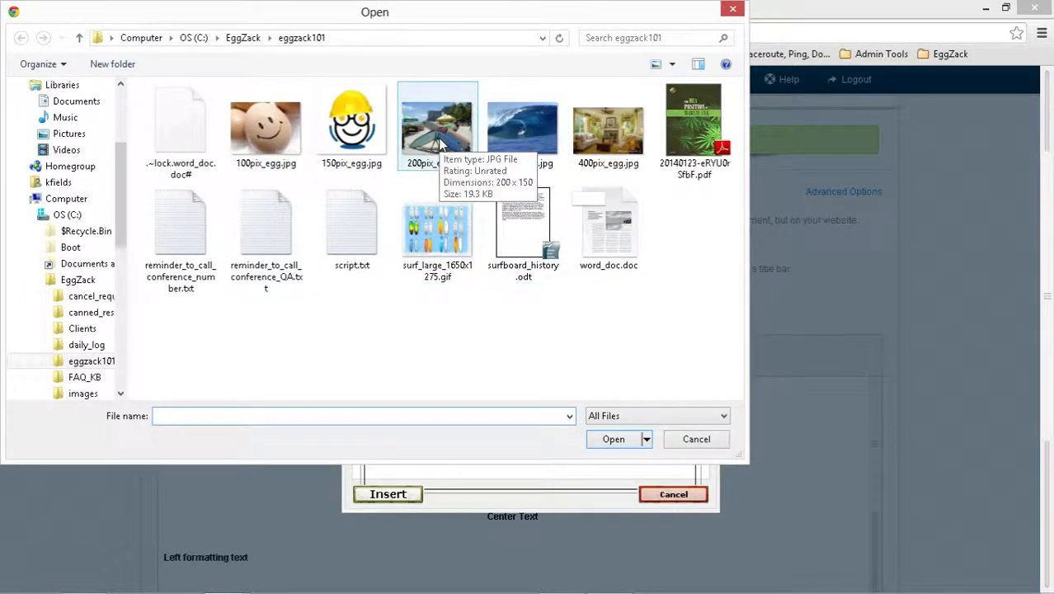
pyautogui.doubleClick(437, 141)
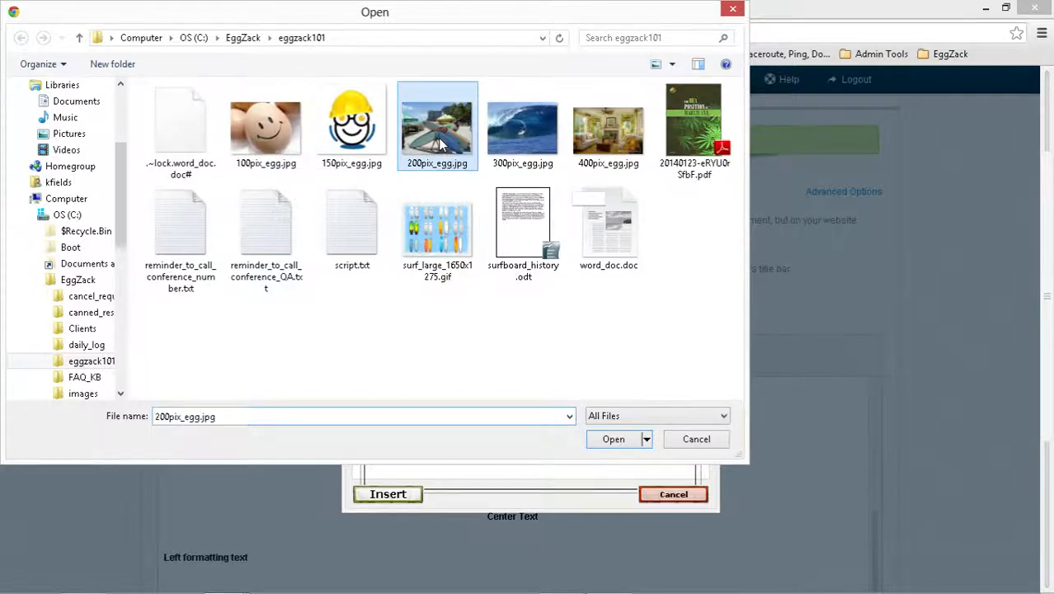
pyautogui.click(416, 264)
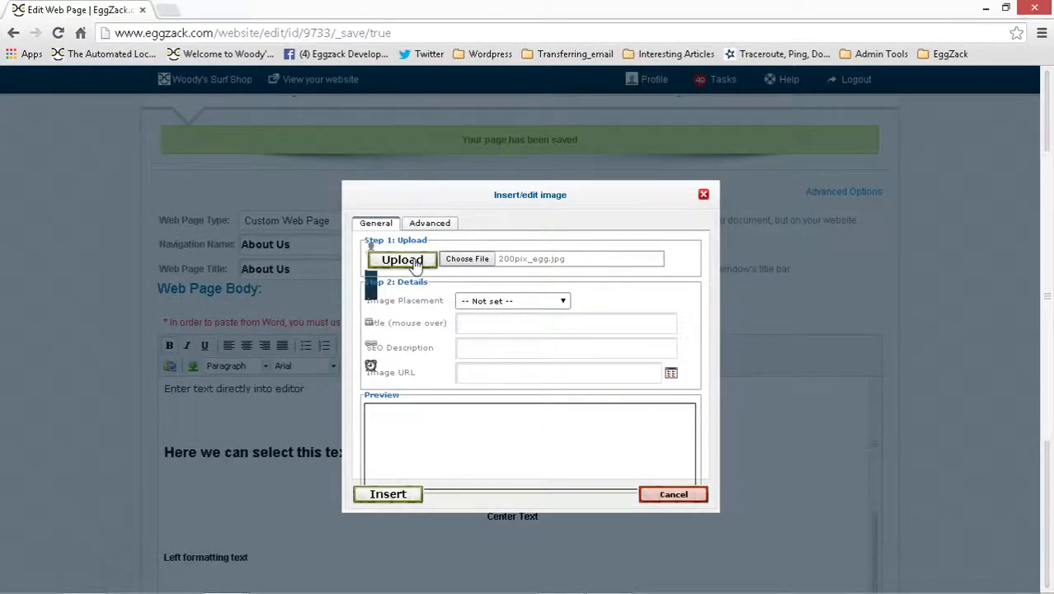
# - Set the image placement to Right and its mouse-over title to "Surfboards"
pyautogui.click(563, 301)
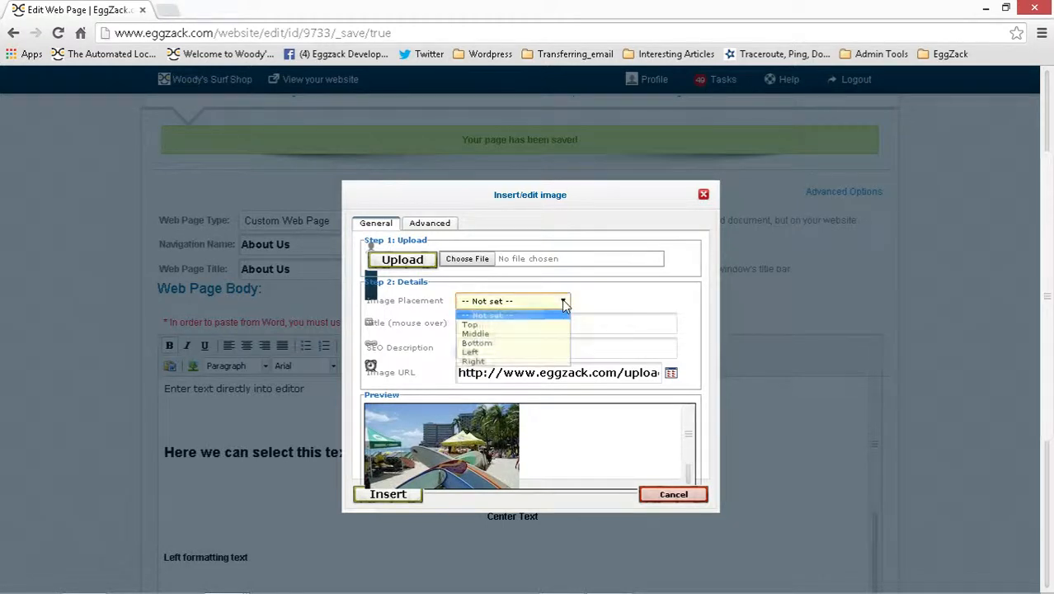
pyautogui.click(494, 361)
pyautogui.click(493, 321)
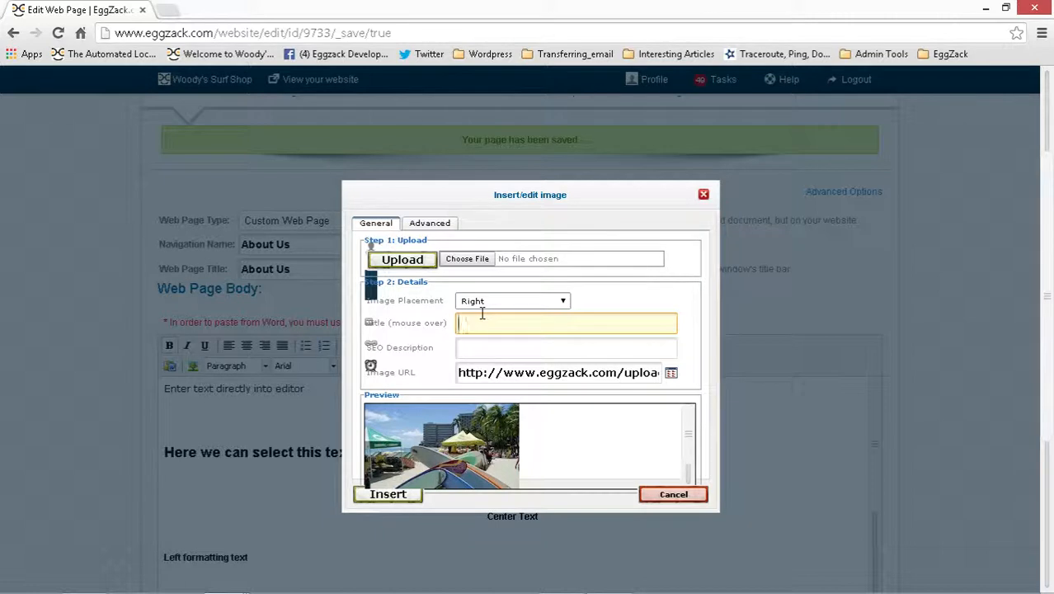
pyautogui.write('Surfboards')
# - Enter the SEO description "eggzack.com surfboards" and insert the image into the page body
pyautogui.press('Tab')
pyautogui.write('eg')
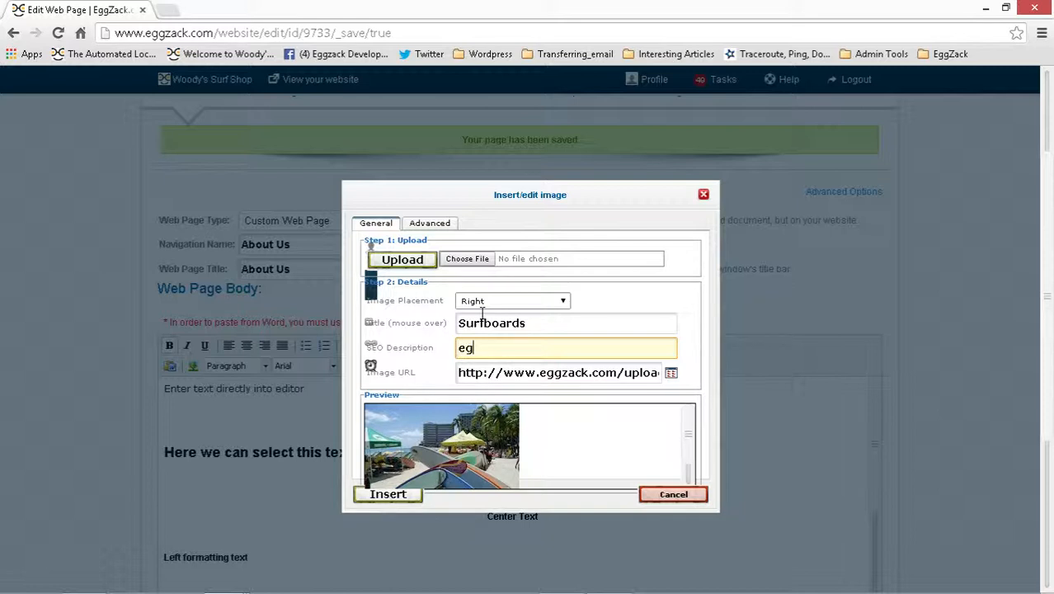
pyautogui.write('gzack.com su')
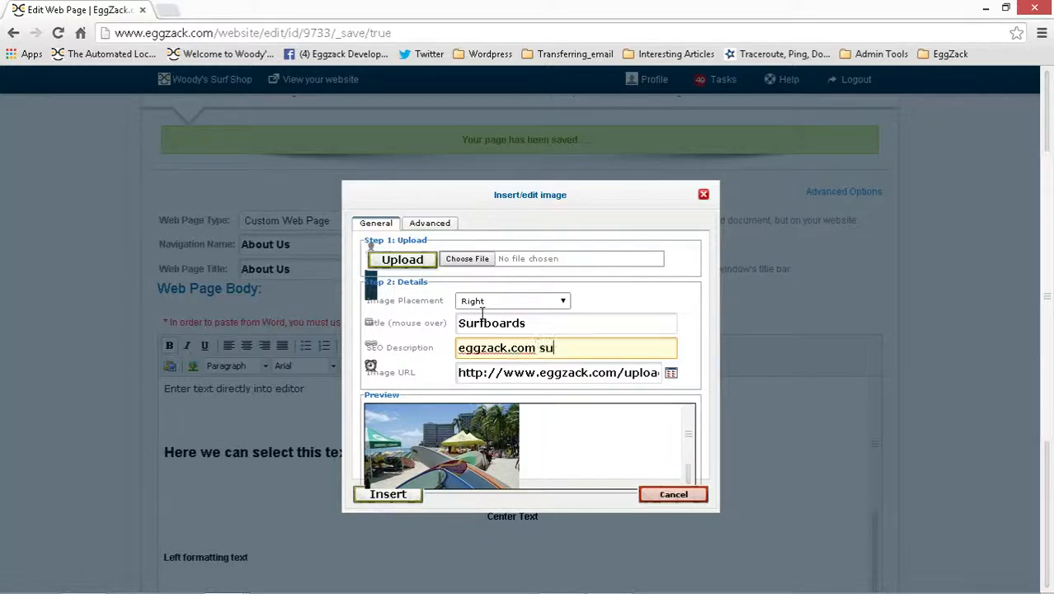
pyautogui.write('rfboards')
pyautogui.click(400, 493)
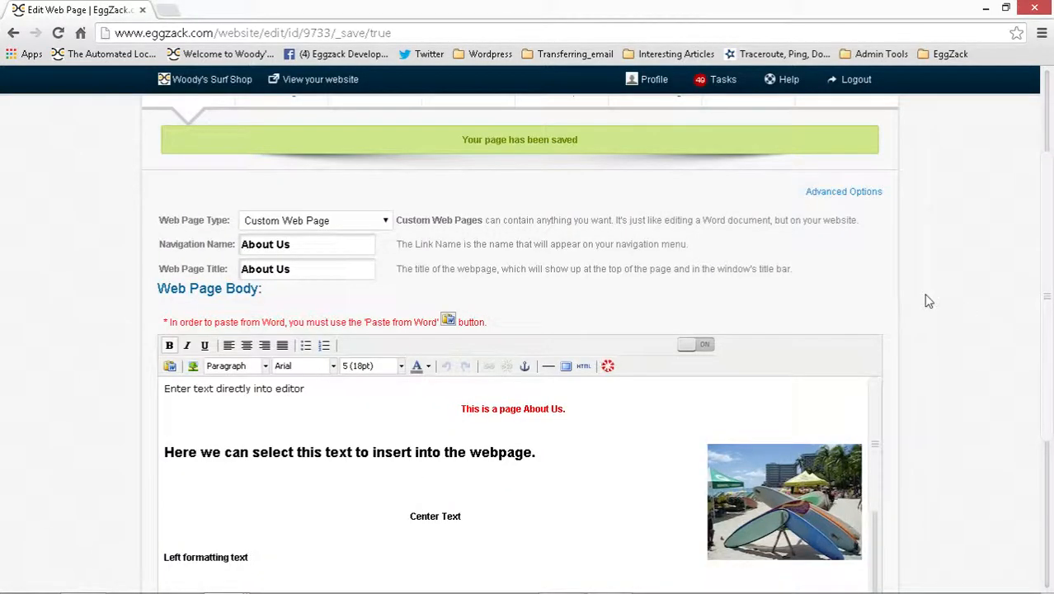
# - Submit the page with the smaller surfboard image and reload the live About Us page to check its placement
pyautogui.scroll(-1, 924, 314)
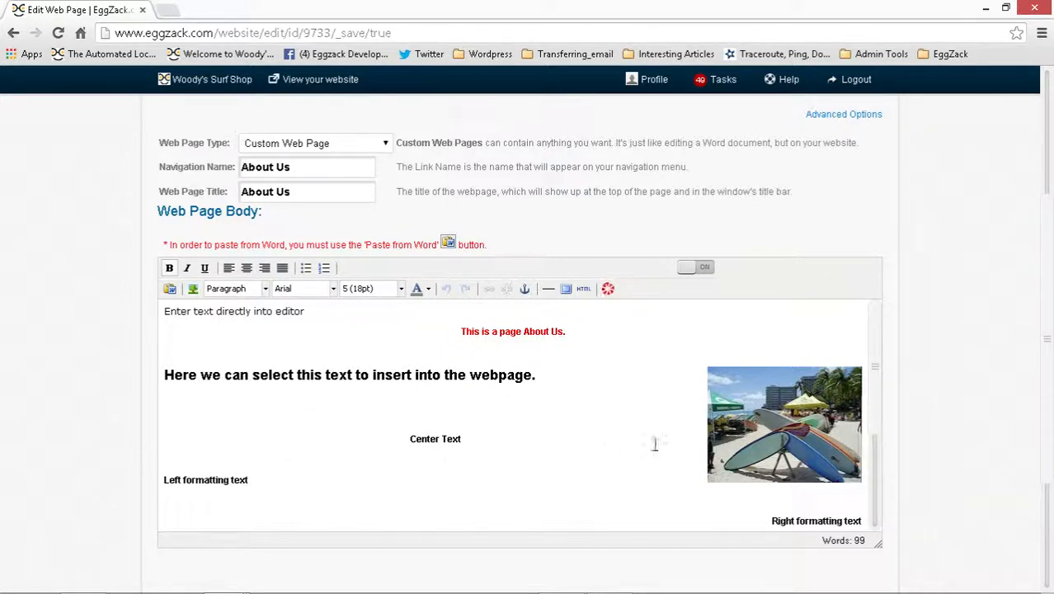
pyautogui.scroll(-2, 956, 404)
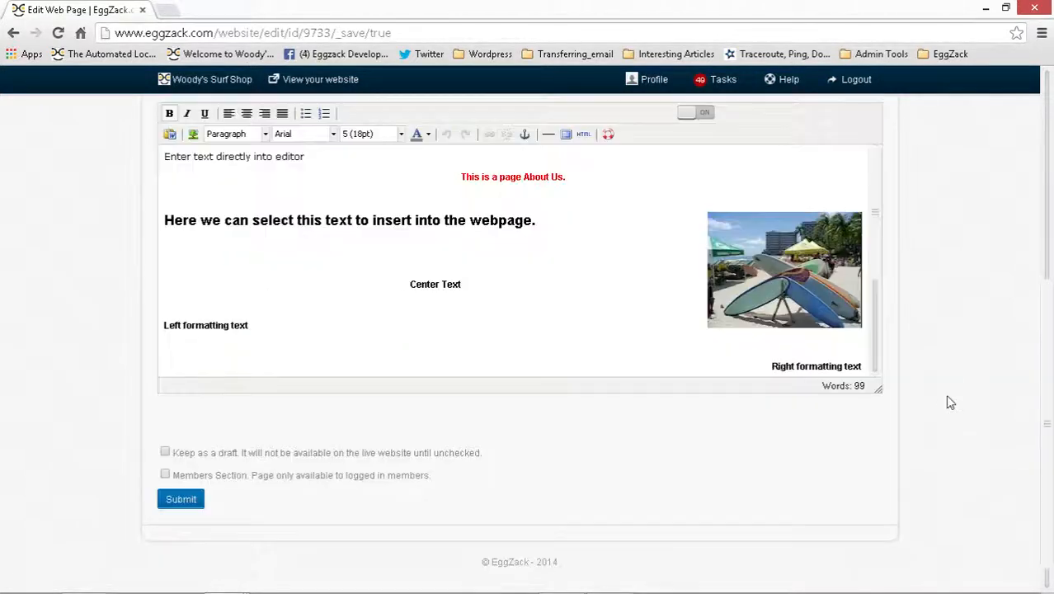
pyautogui.click(182, 499)
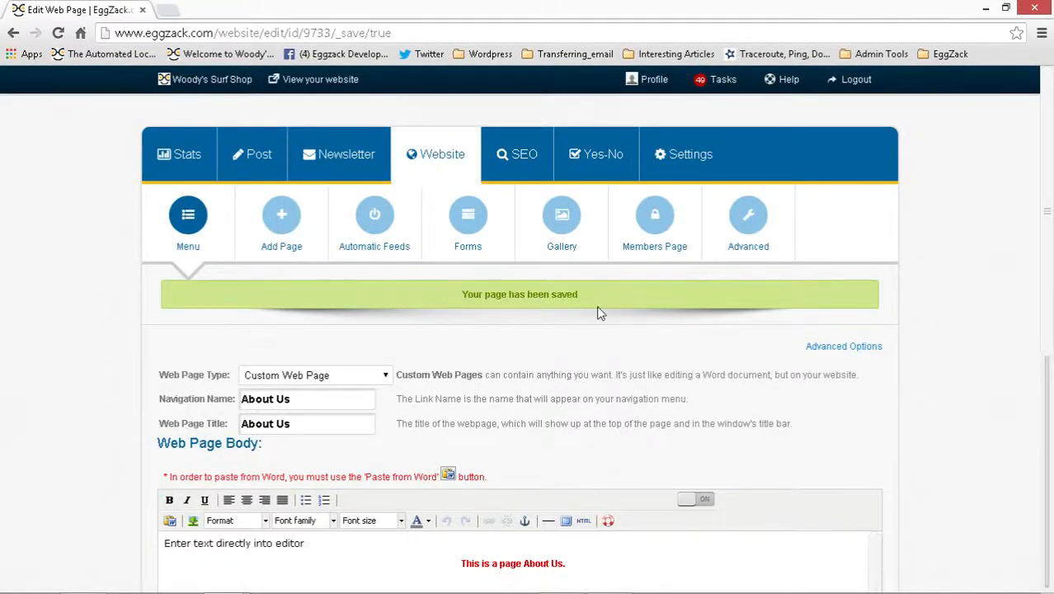
pyautogui.hotkey('alt', 'Tab')
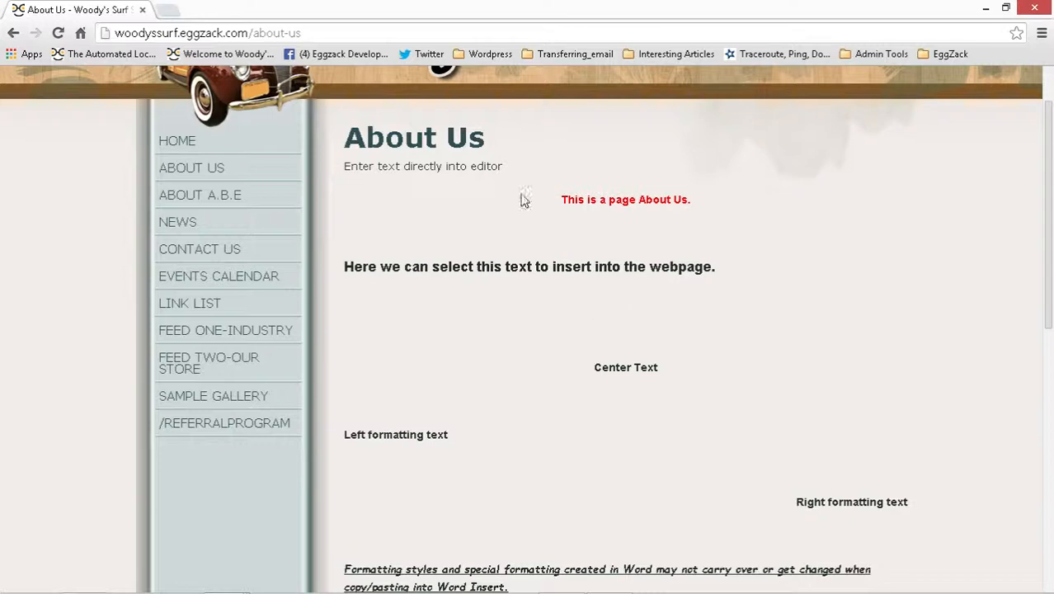
pyautogui.click(57, 34)
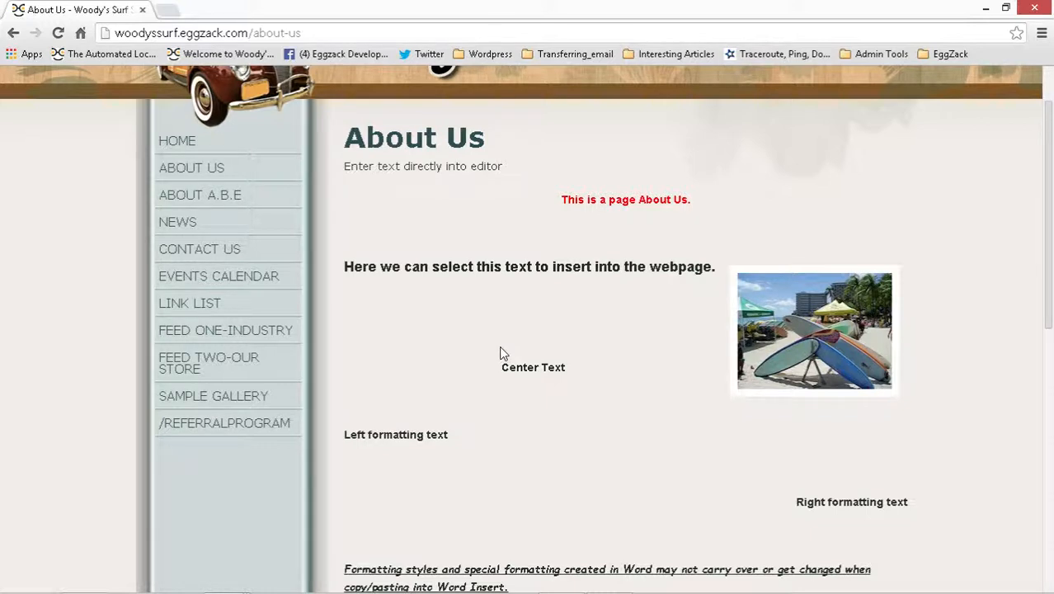
# - Return to the page editor and try out the "Keep as a draft" option, clearing it again
pyautogui.hotkey('alt', 'Tab')
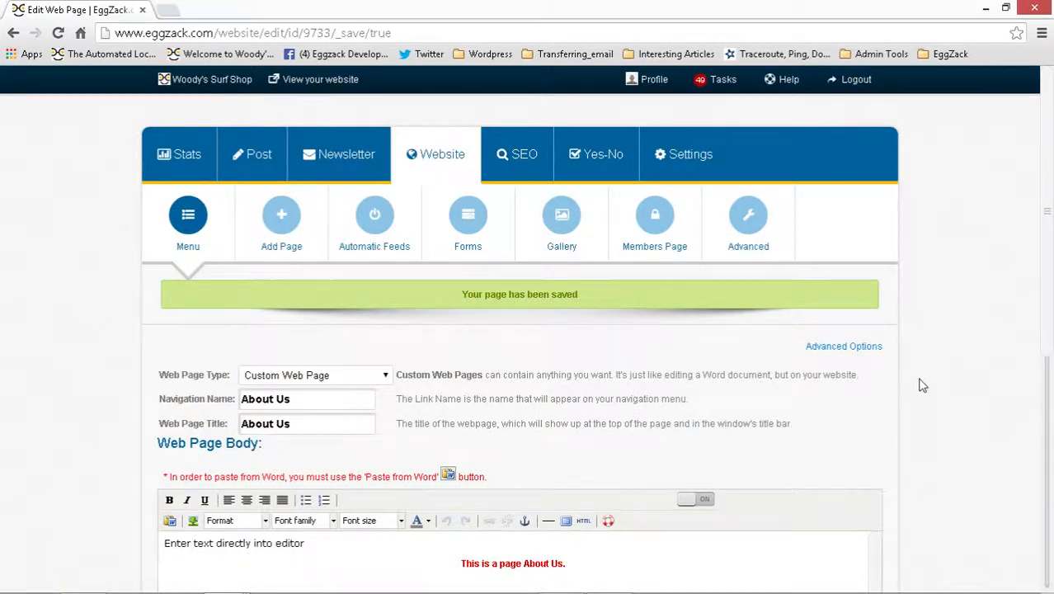
pyautogui.scroll(-5, 921, 385)
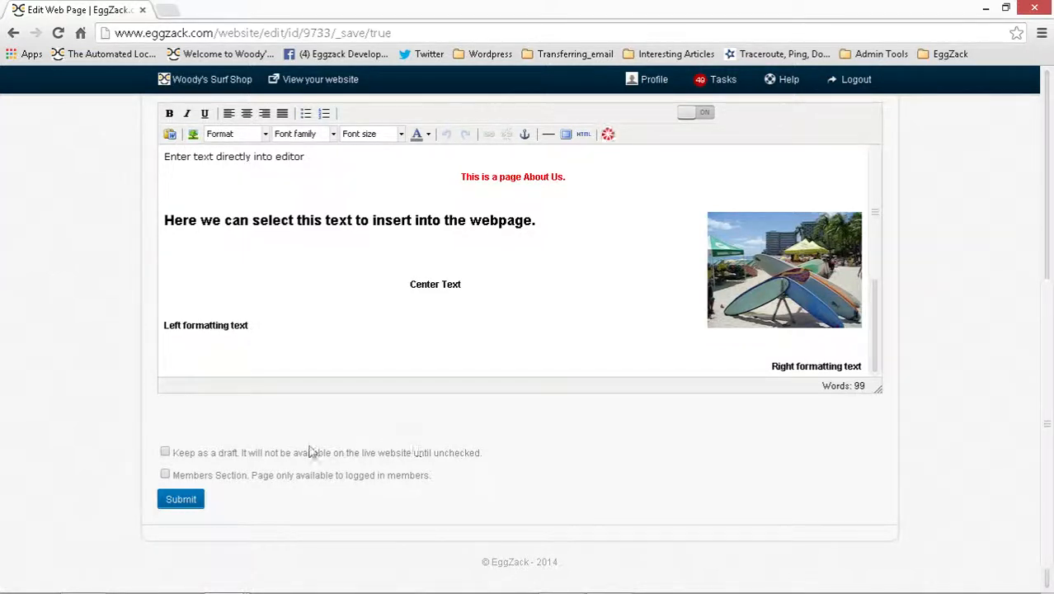
pyautogui.click(165, 453)
pyautogui.click(165, 452)
# - Add a new line reading "EggZack Site" below "Enter text directly into editor" in the page body
pyautogui.scroll(1, 955, 389)
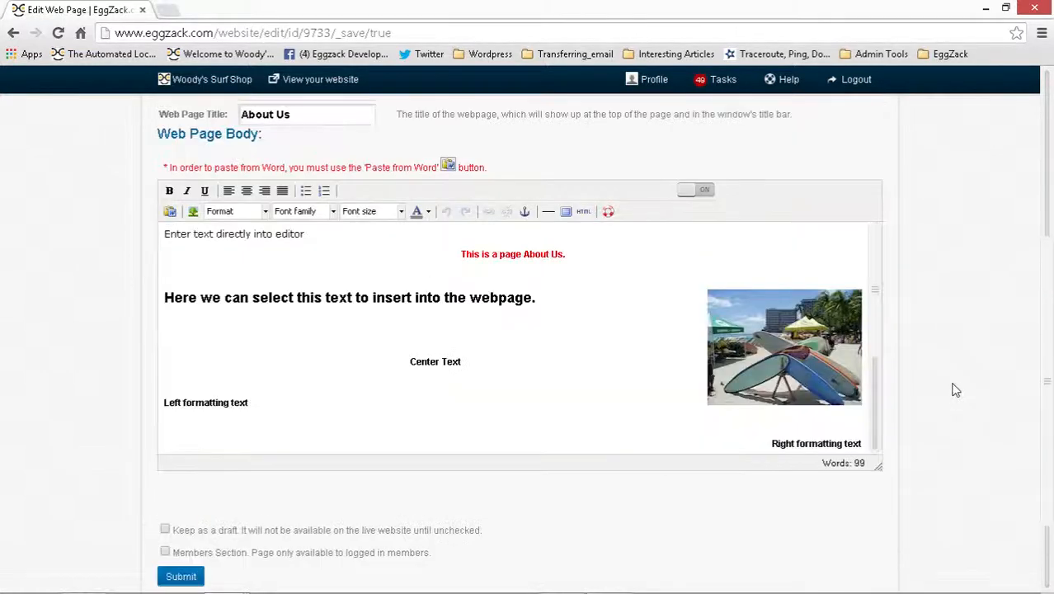
pyautogui.scroll(1, 955, 389)
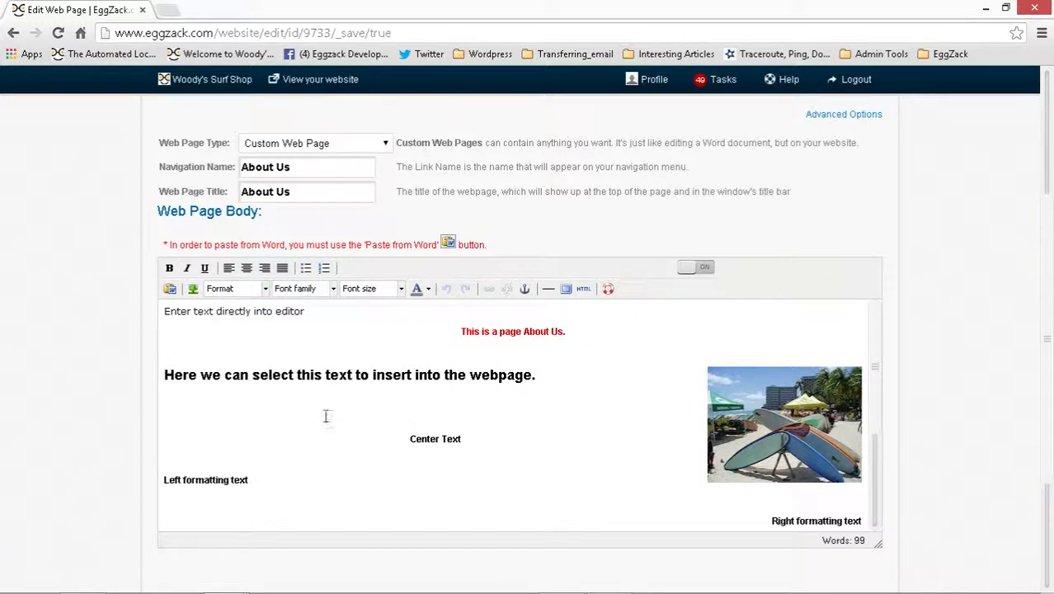
pyautogui.click(330, 311)
pyautogui.press('Return')
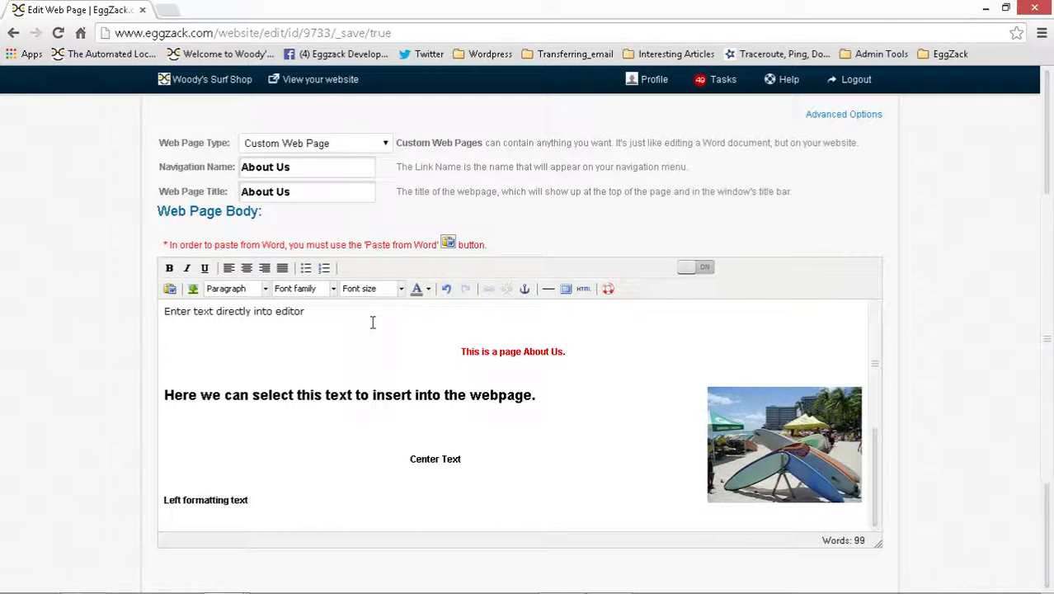
pyautogui.write('EggZack.com')
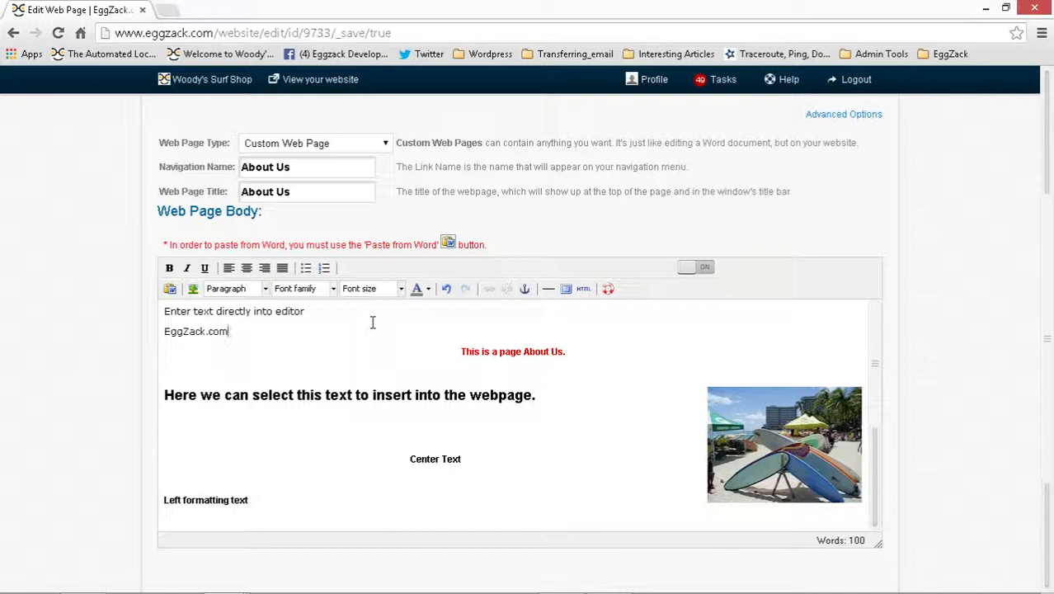
pyautogui.press('BackSpace')
pyautogui.press('BackSpace')
pyautogui.press('BackSpace')
pyautogui.press('BackSpace')
pyautogui.write('Site')
pyautogui.hotkey('shift', 'Left')
pyautogui.hotkey('shift', 'Left')
pyautogui.hotkey('shift', 'Left')
pyautogui.hotkey('shift', 'Left')
pyautogui.hotkey('shift', 'Left')
pyautogui.hotkey('shift', 'Left')
pyautogui.hotkey('shift', 'Left')
pyautogui.hotkey('shift', 'Left')
pyautogui.hotkey('shift', 'Left')
pyautogui.hotkey('shift', 'Left')
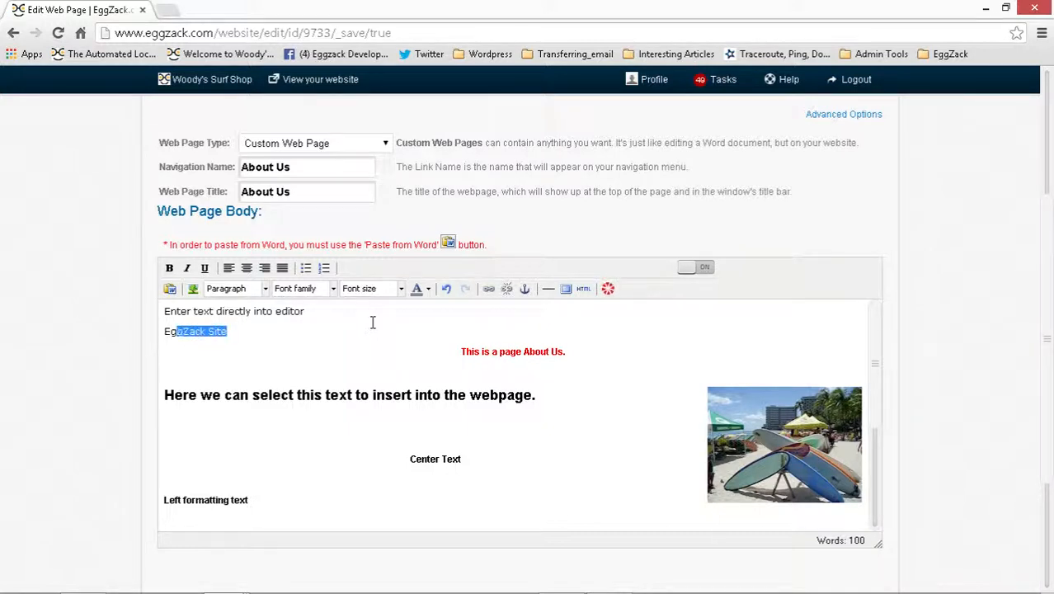
pyautogui.hotkey('shift', 'Left')
pyautogui.hotkey('shift', 'Left')
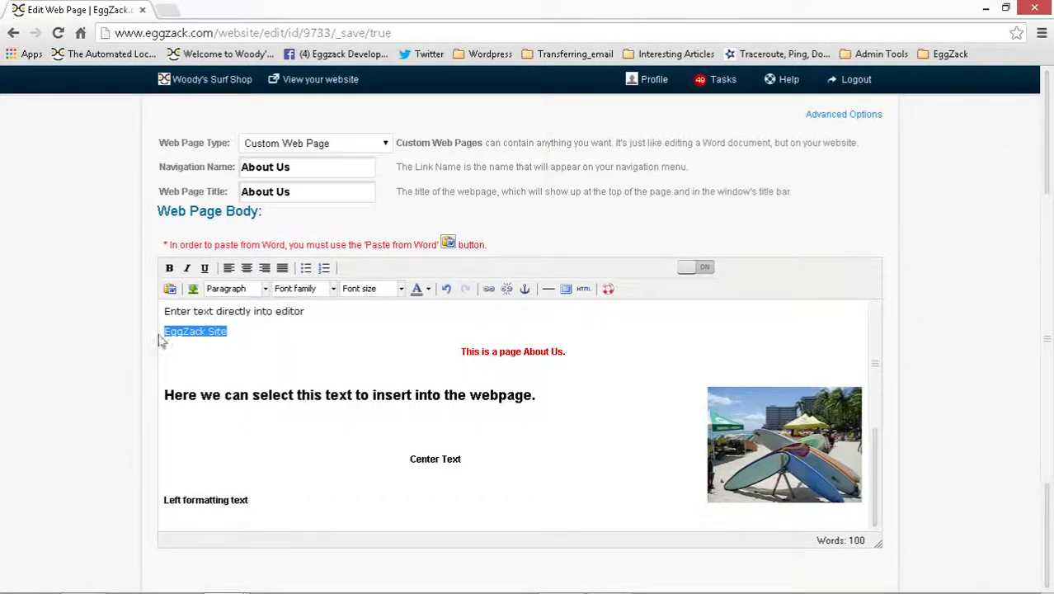
pyautogui.click(488, 290)
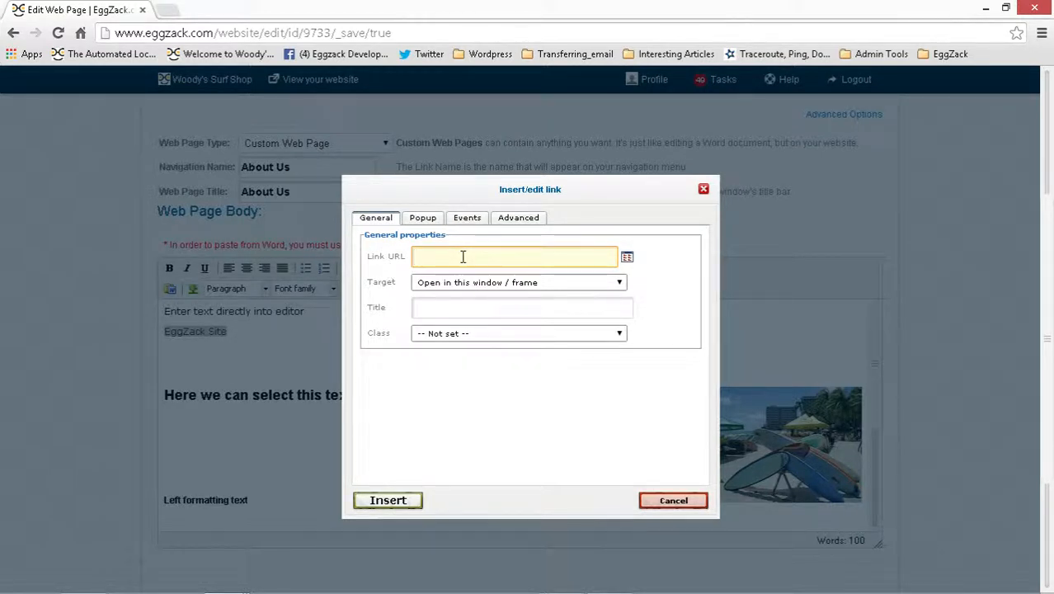
pyautogui.write('http://eggzack.com')
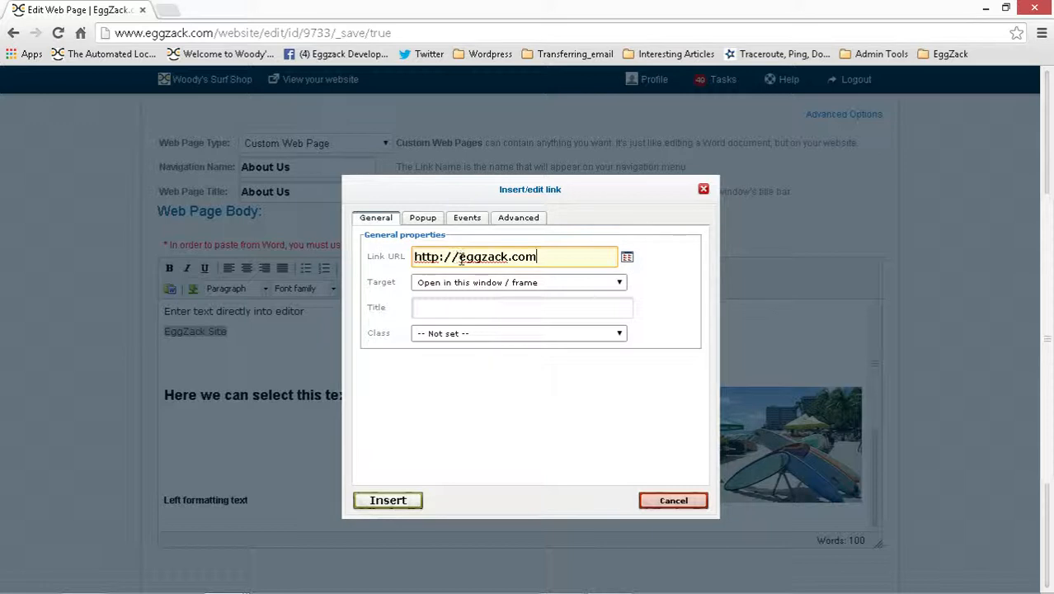
# - Set the link to open in a new window (_blank), title it "EggZack Website" and insert it
pyautogui.click(620, 283)
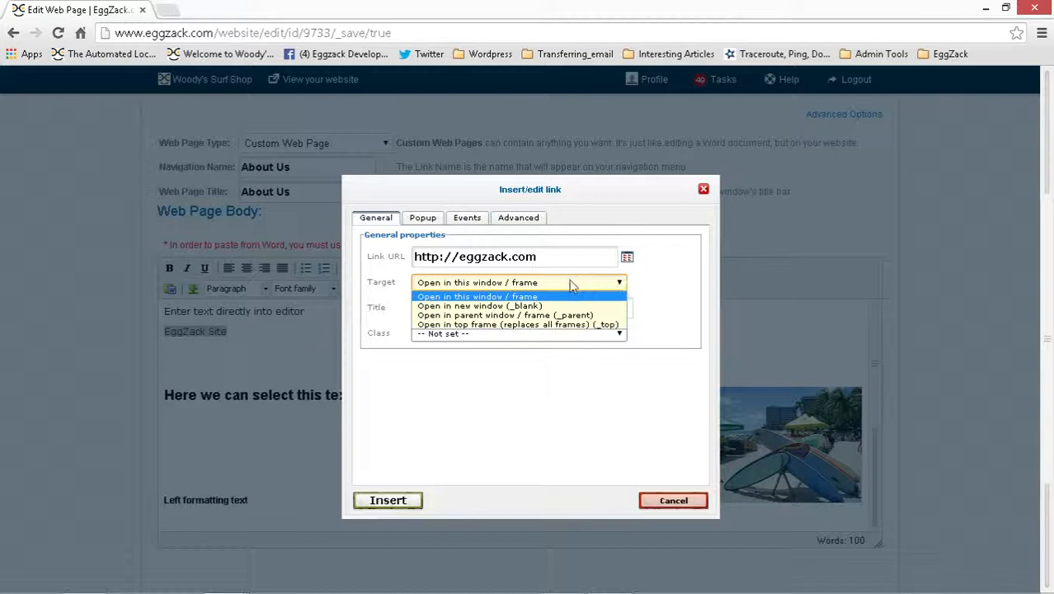
pyautogui.click(519, 306)
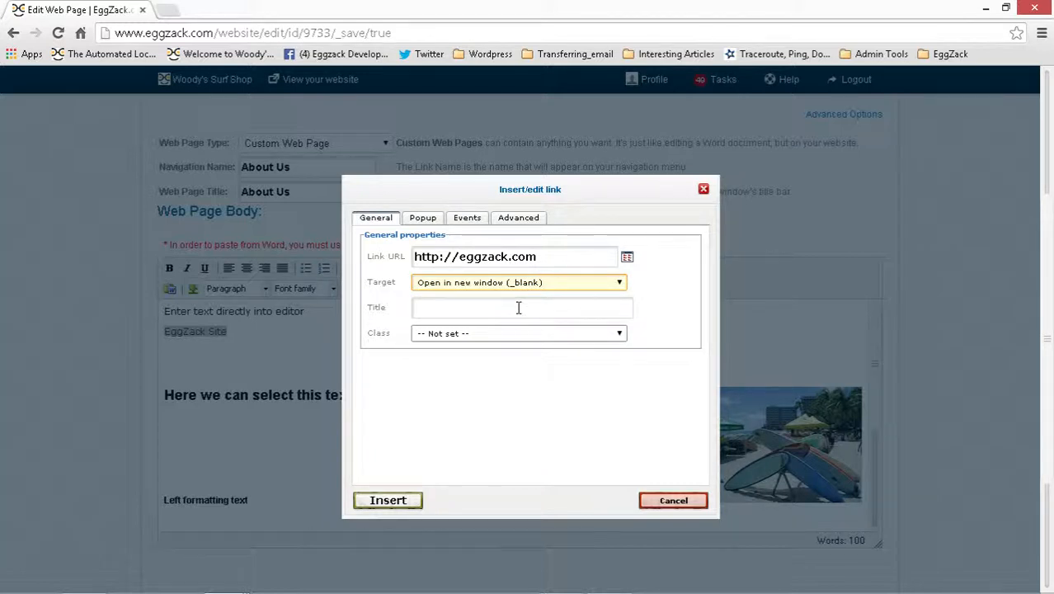
pyautogui.click(519, 307)
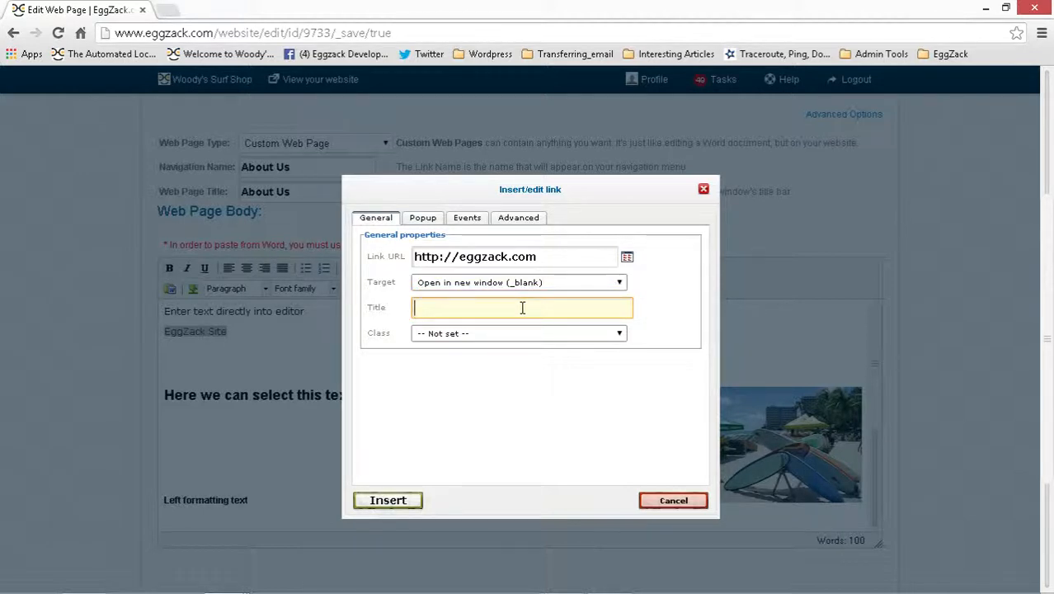
pyautogui.write('EggZ')
pyautogui.write('ack Website')
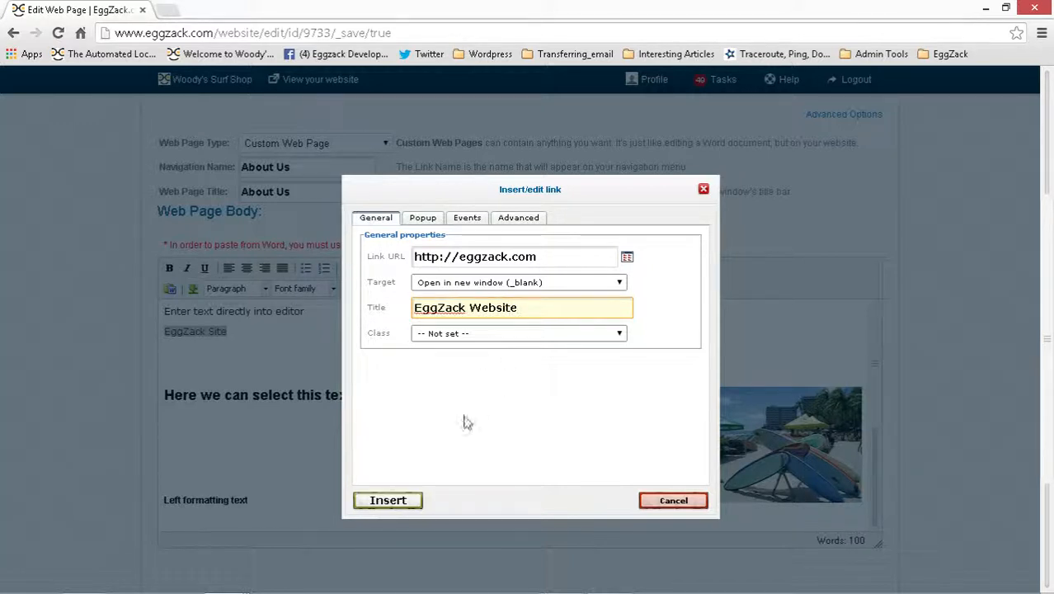
pyautogui.click(385, 498)
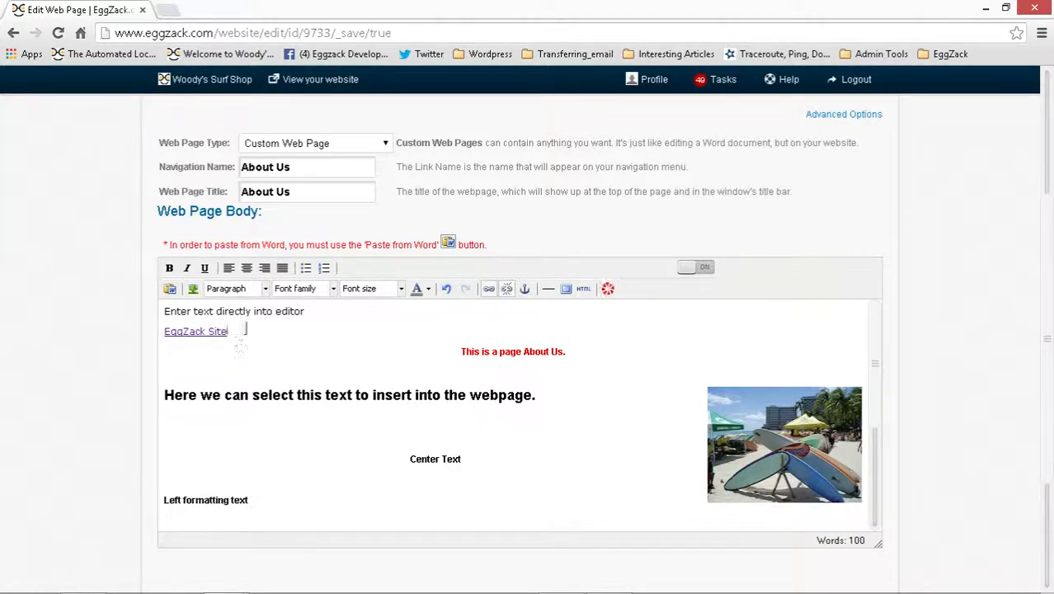
# - Submit the page with the new link and reload the live About Us page
pyautogui.scroll(-3, 952, 305)
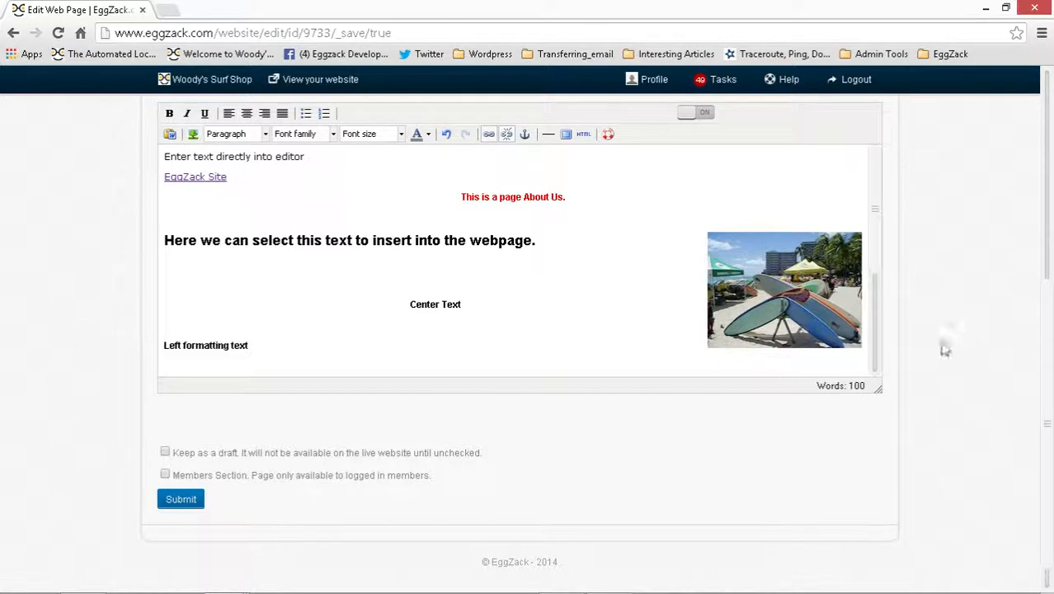
pyautogui.click(181, 502)
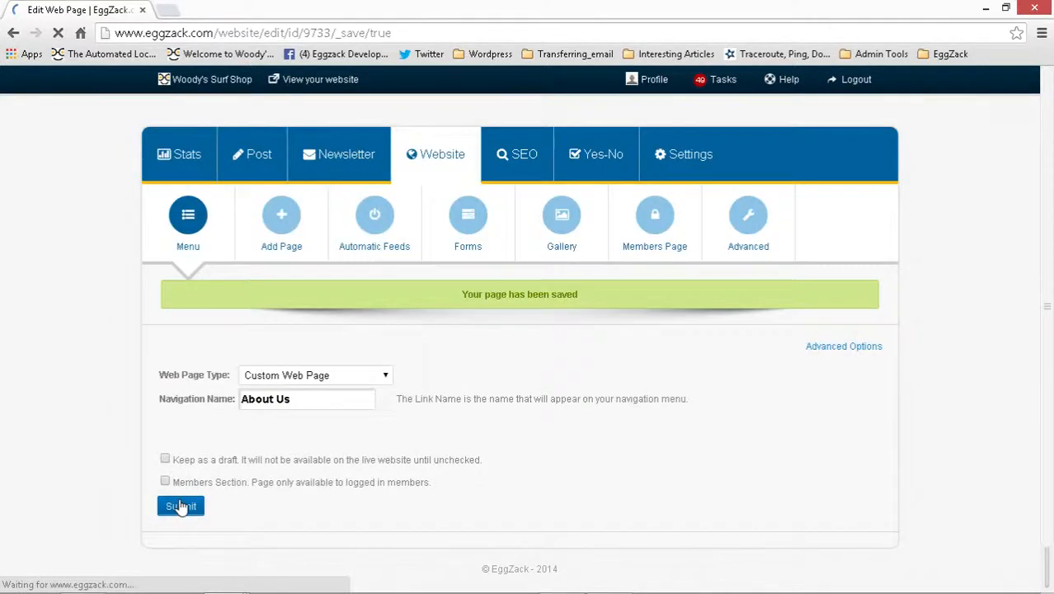
pyautogui.hotkey('alt', 'Tab')
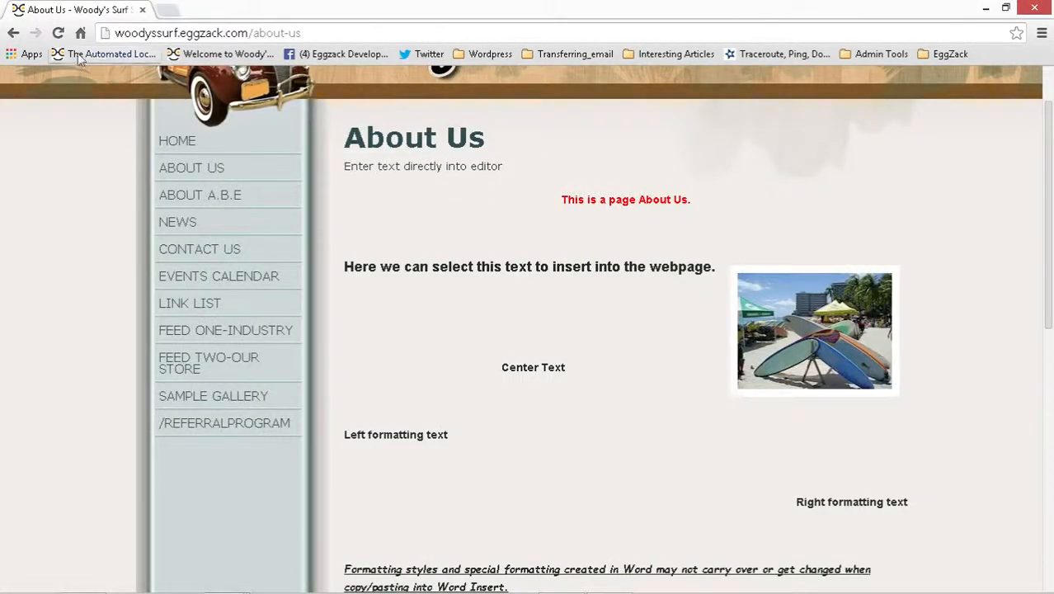
pyautogui.click(59, 33)
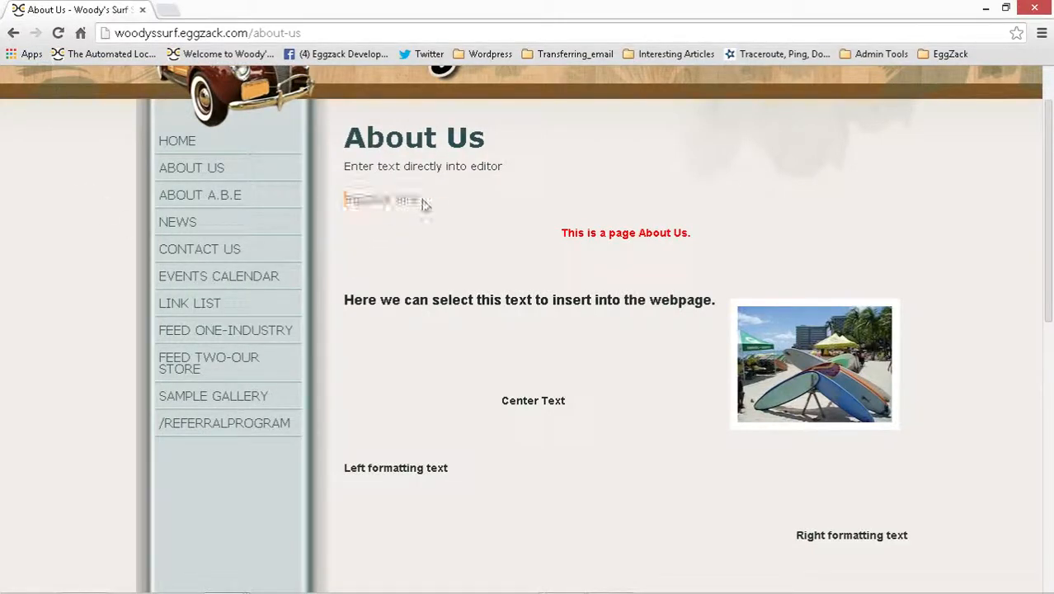
# - Test the "EggZack Site" link on the live page, close the site it opens and return to the page editor
pyautogui.click(379, 202)
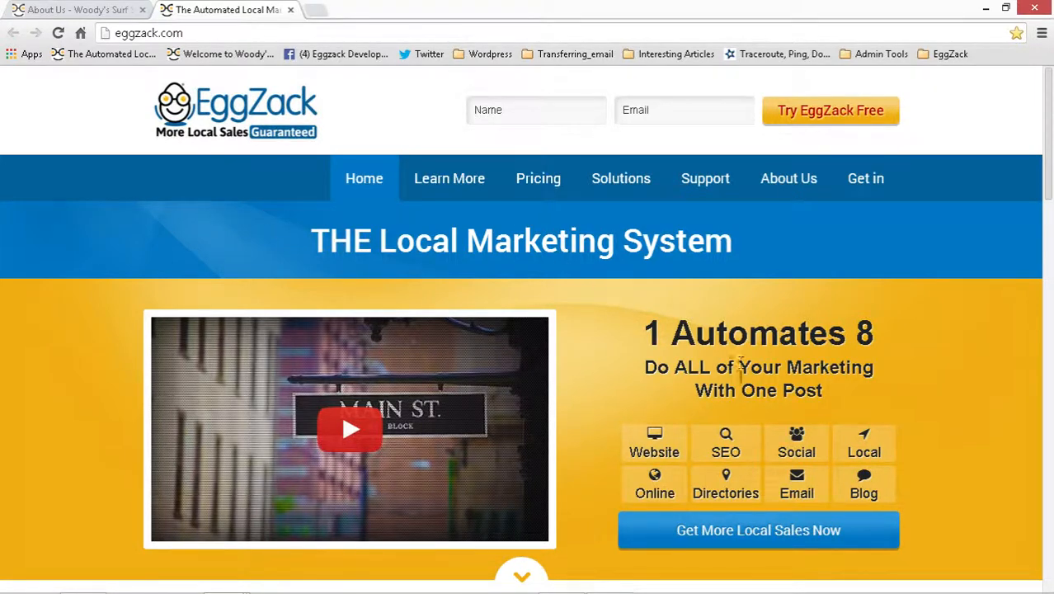
pyautogui.click(291, 9)
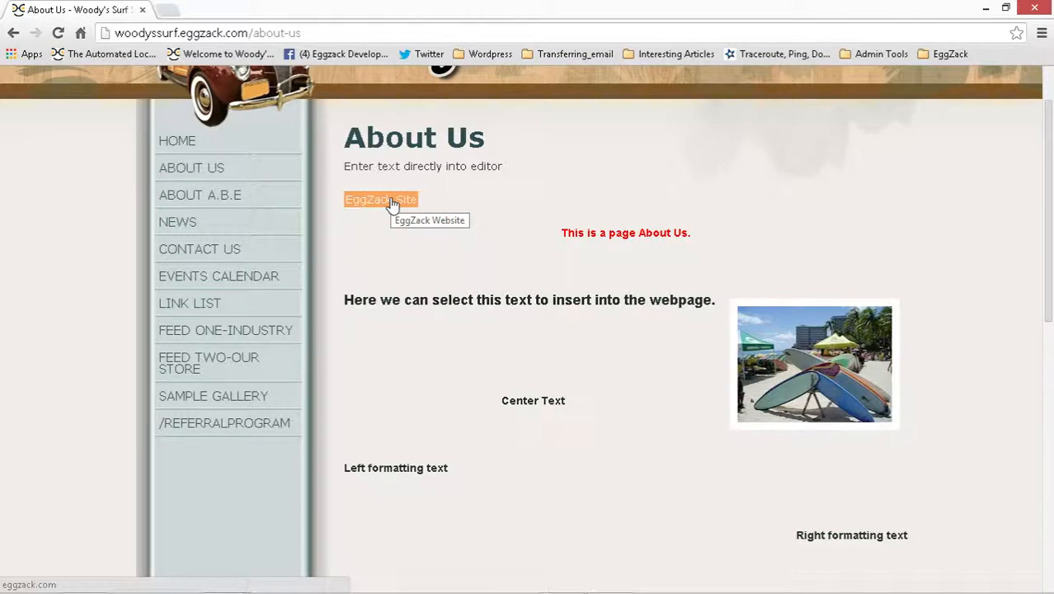
pyautogui.hotkey('alt', 'Tab')
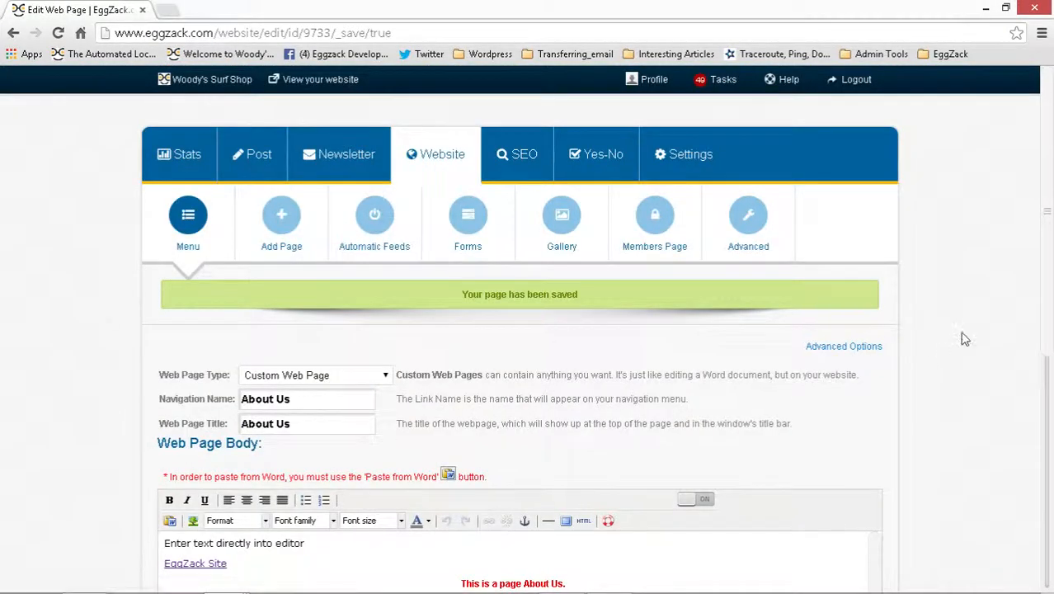
# - Remove the link from the "EggZack Site" text in the page body and submit the page
pyautogui.scroll(-3, 966, 341)
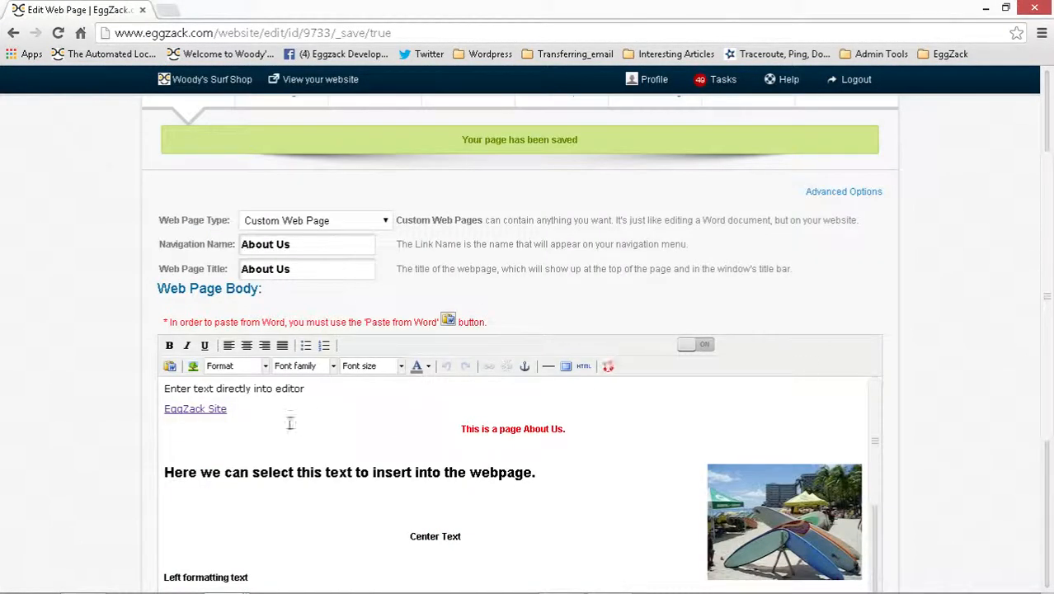
pyautogui.click(217, 408)
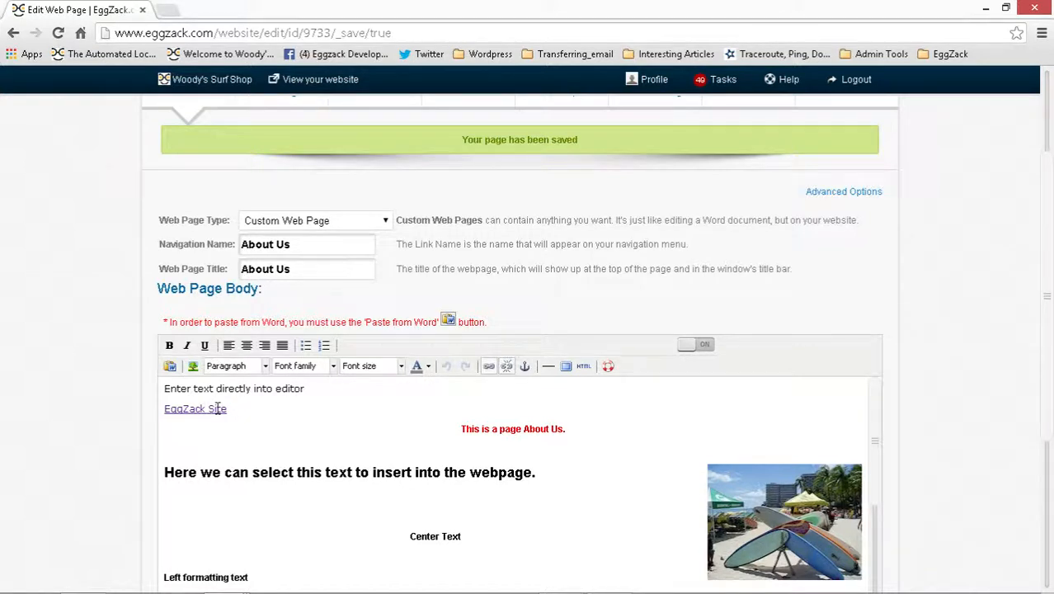
pyautogui.click(506, 368)
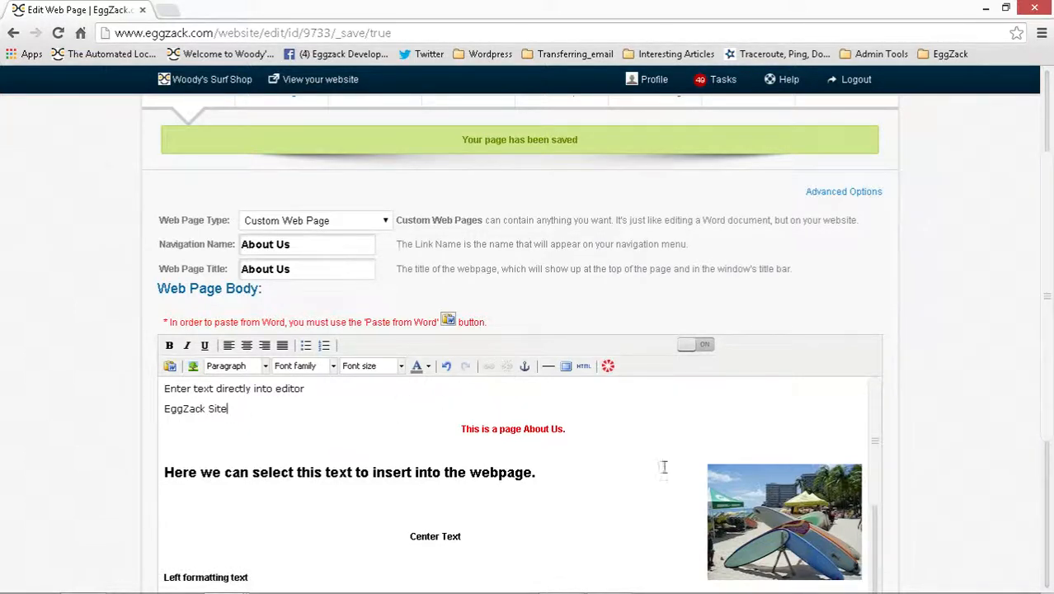
pyautogui.scroll(-2, 958, 432)
pyautogui.scroll(-2, 959, 432)
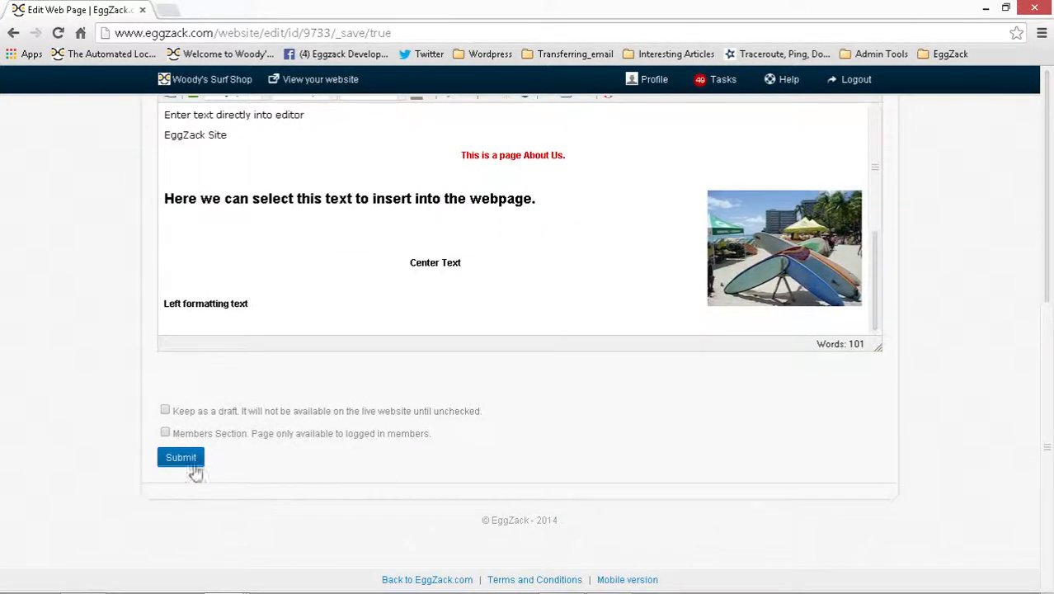
pyautogui.click(169, 460)
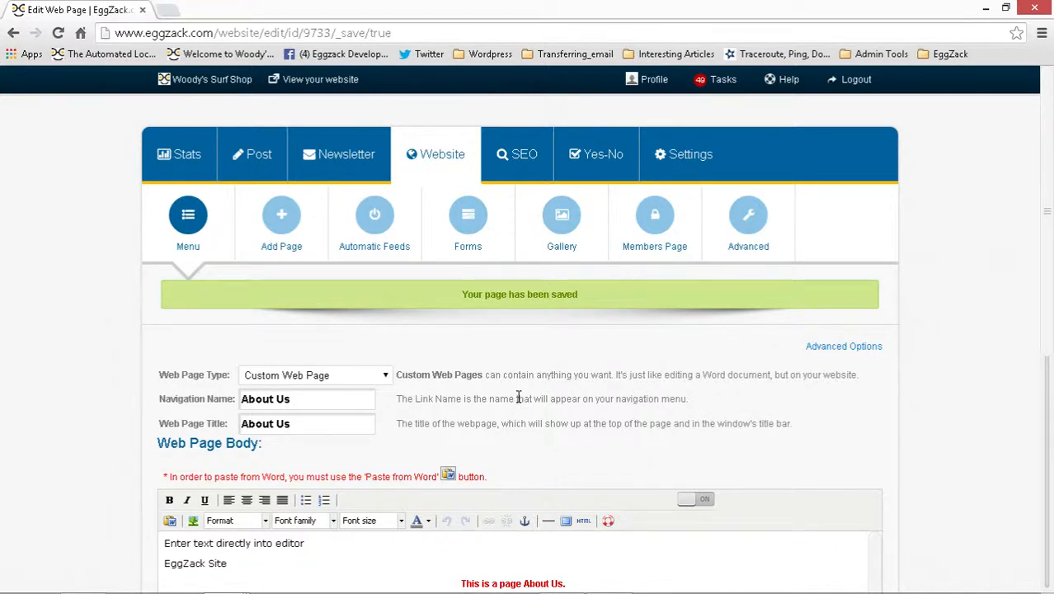
# - Start a new news post and title it "Some Great News!"
pyautogui.moveTo(254, 160)
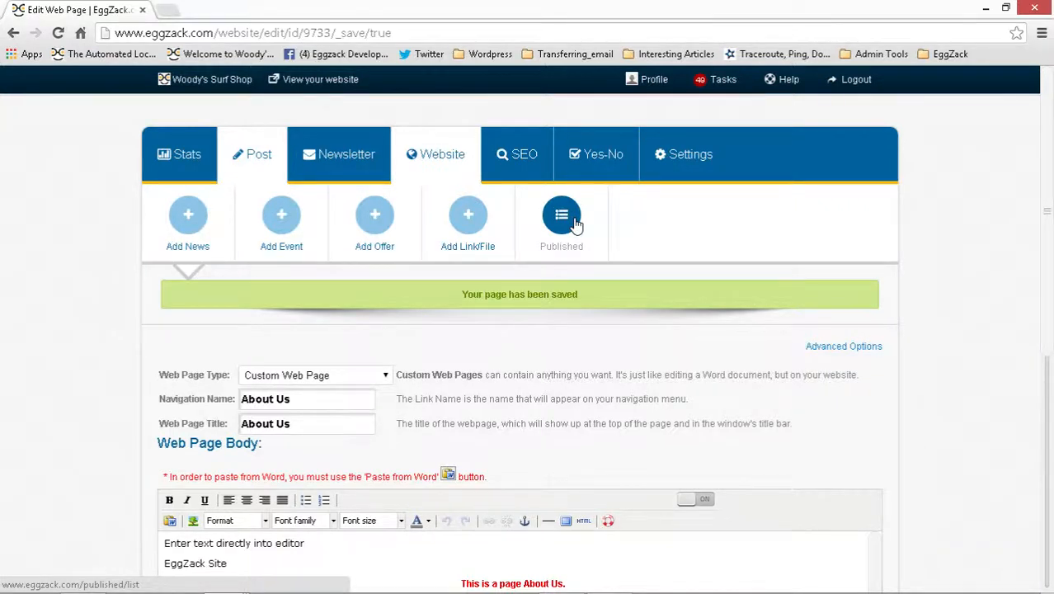
pyautogui.click(189, 216)
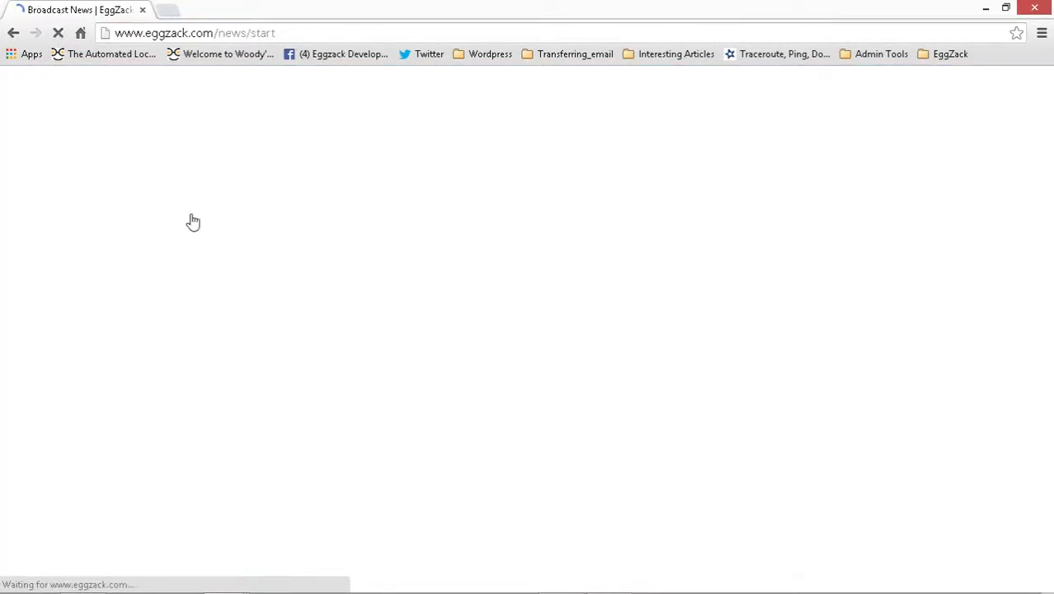
pyautogui.click(251, 295)
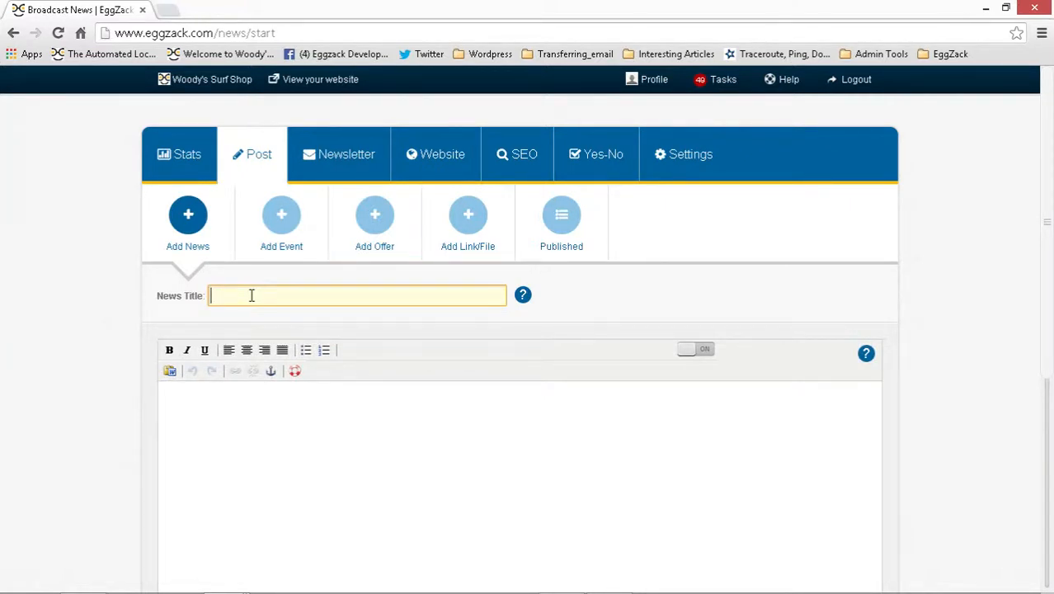
pyautogui.write('So')
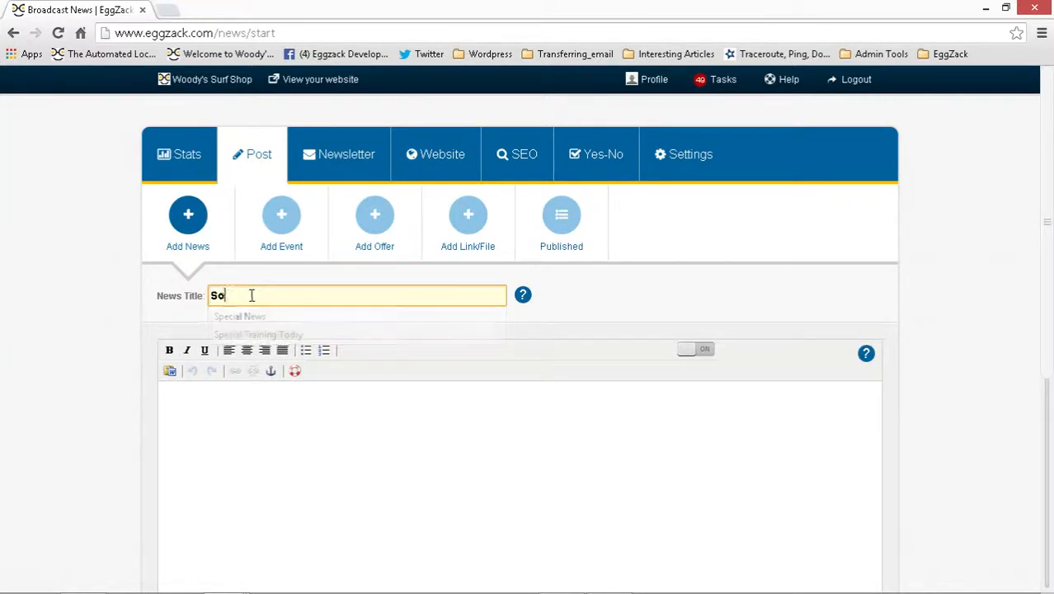
pyautogui.write('me Great News')
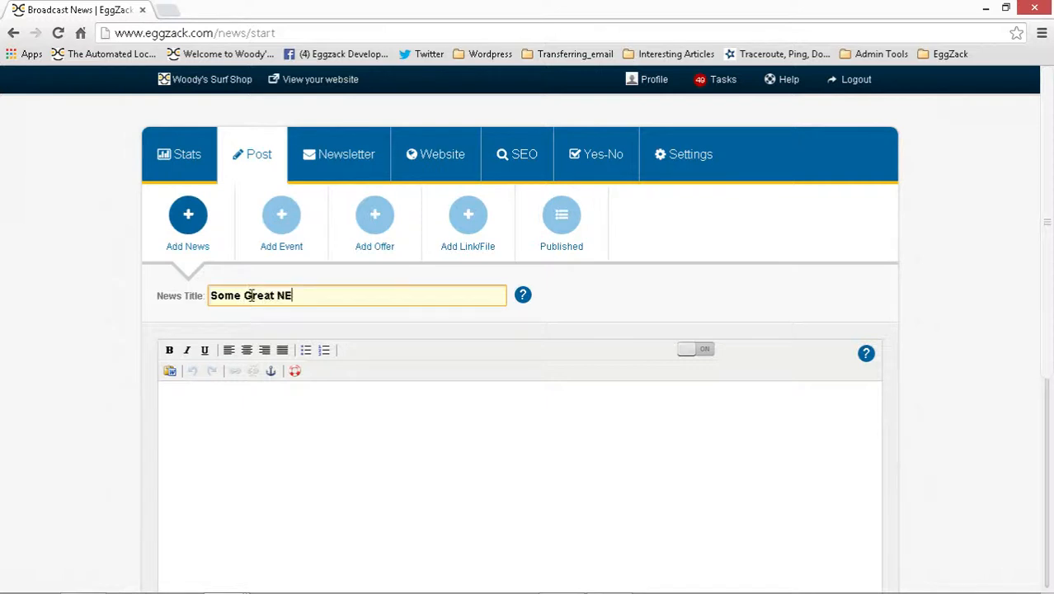
pyautogui.press('BackSpace')
pyautogui.press('BackSpace')
pyautogui.press('BackSpace')
pyautogui.write('ew')
# - Enter "Some great news to be shared" as the body text of the news post
pyautogui.click(265, 409)
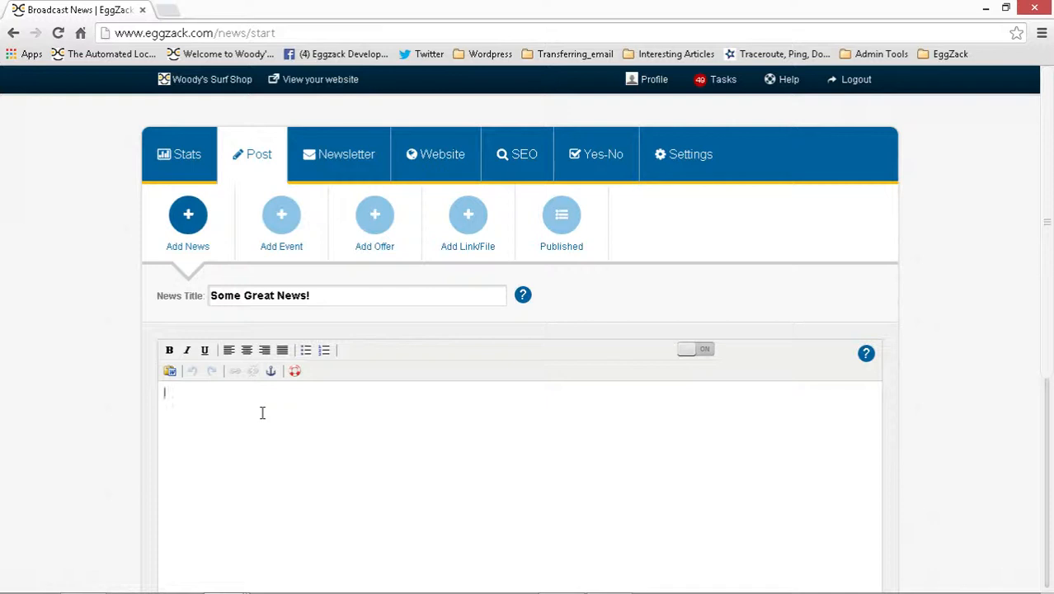
pyautogui.write('Some great news to be sha')
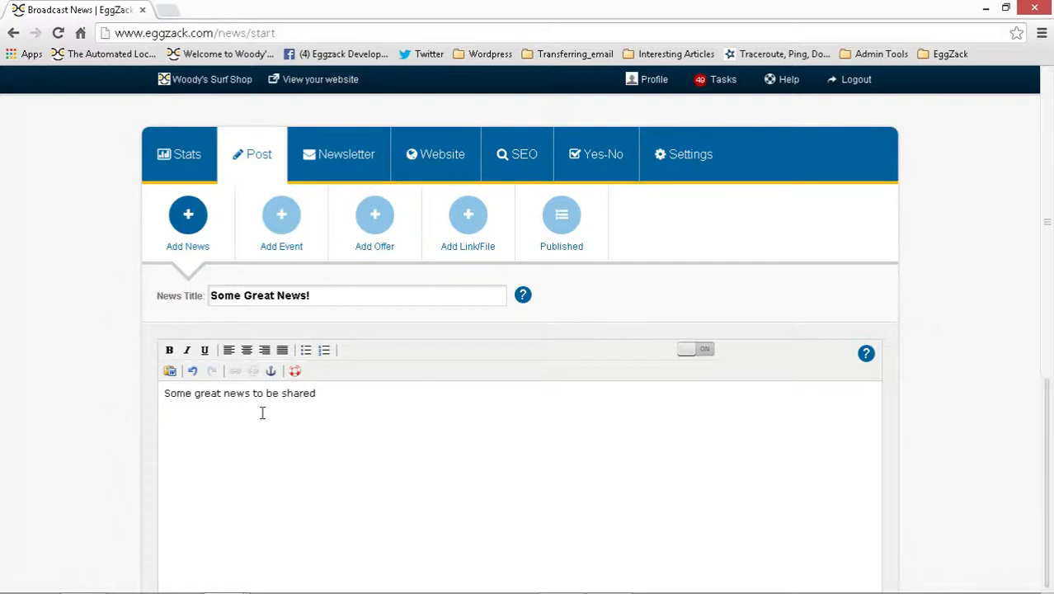
pyautogui.write('red')
# - Attach the picture 150pix_egg.jpg to the news post and continue to the publishing details
pyautogui.scroll(-3, 408, 445)
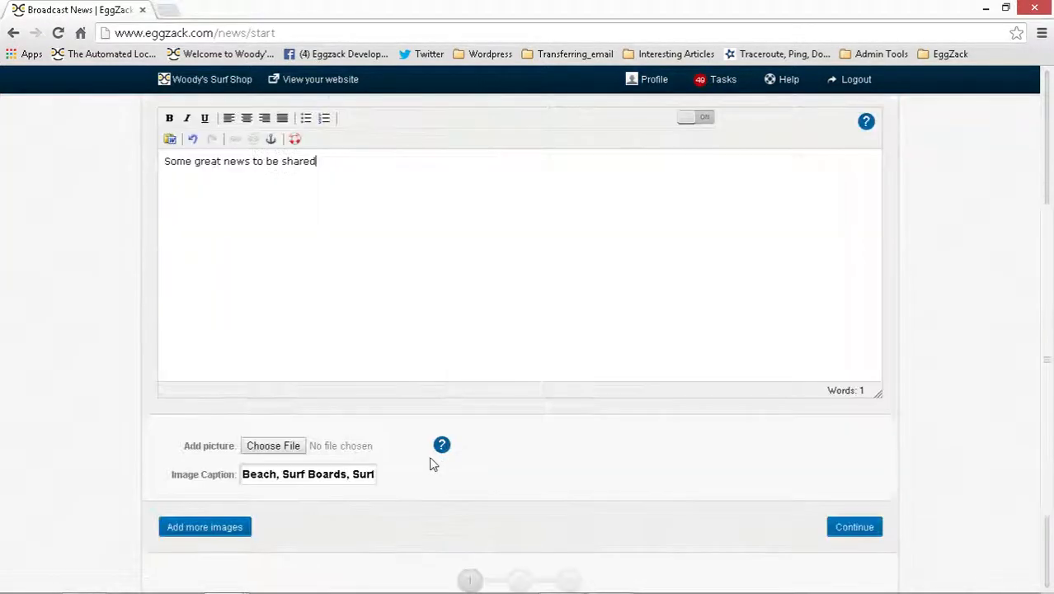
pyautogui.click(278, 449)
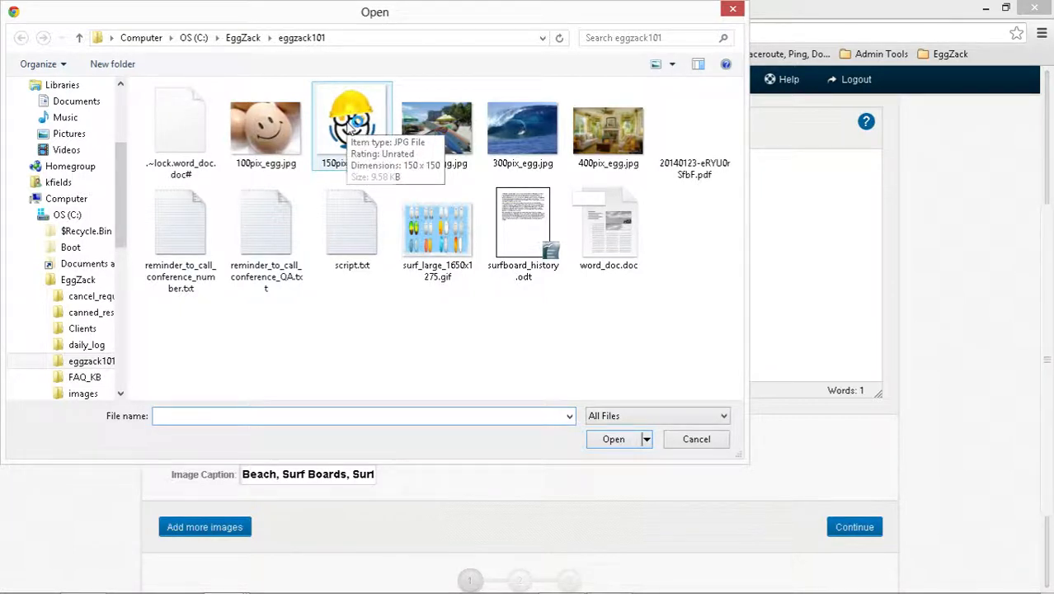
pyautogui.doubleClick(352, 122)
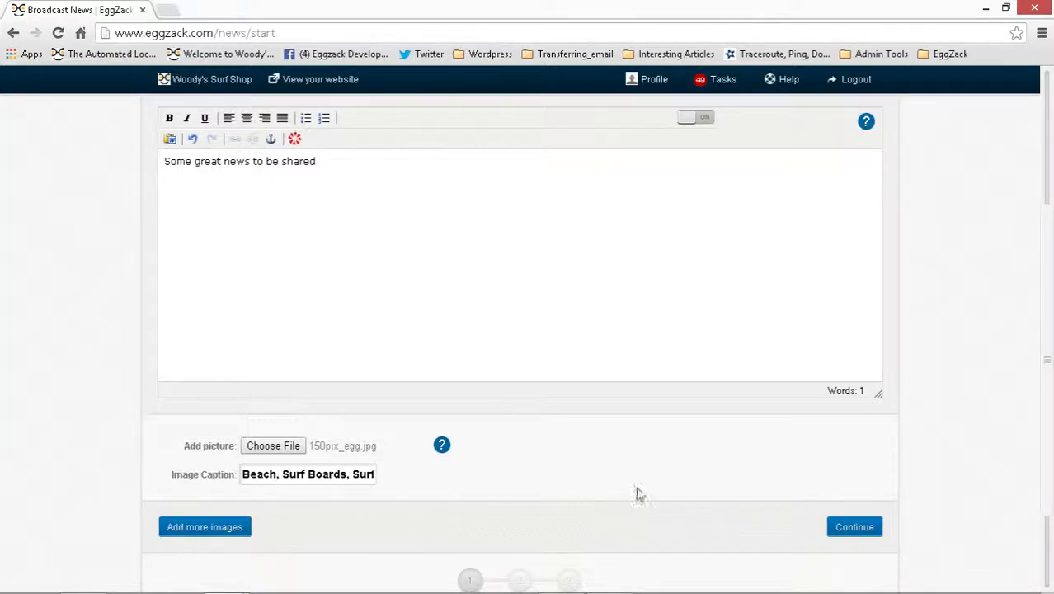
pyautogui.click(869, 535)
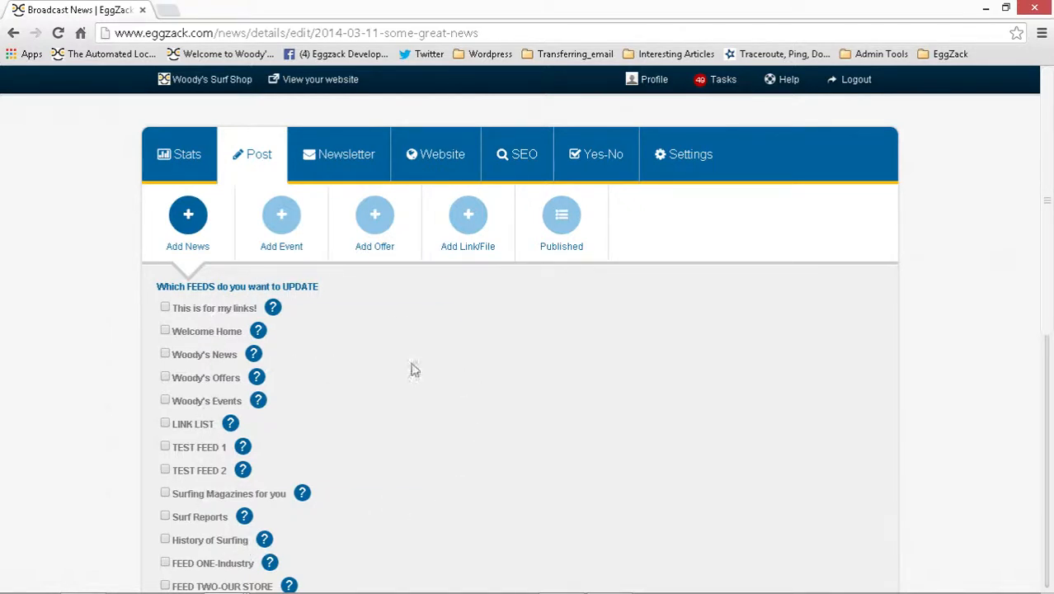
# - Look through the feed, transaction, Yes/No Marketing and location options of the news post
pyautogui.scroll(-1, 555, 362)
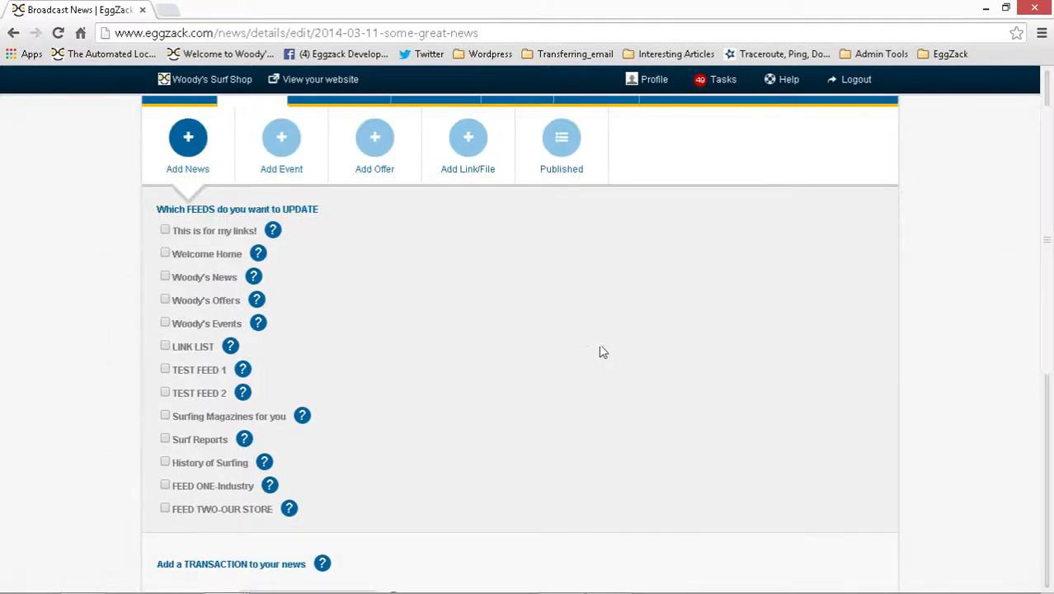
pyautogui.scroll(-2, 600, 323)
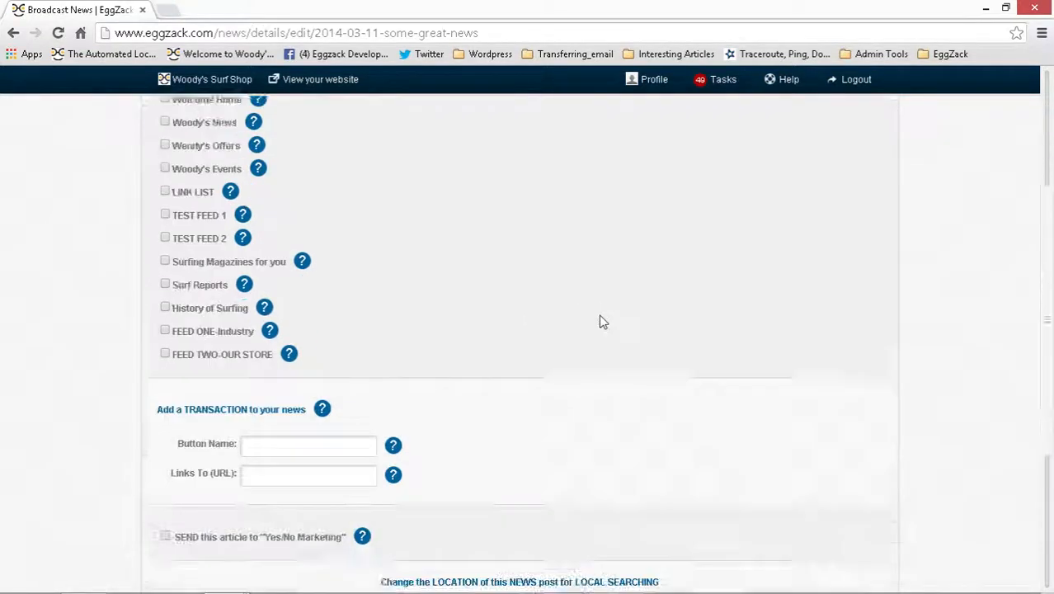
pyautogui.scroll(-1, 601, 321)
pyautogui.scroll(-1, 599, 317)
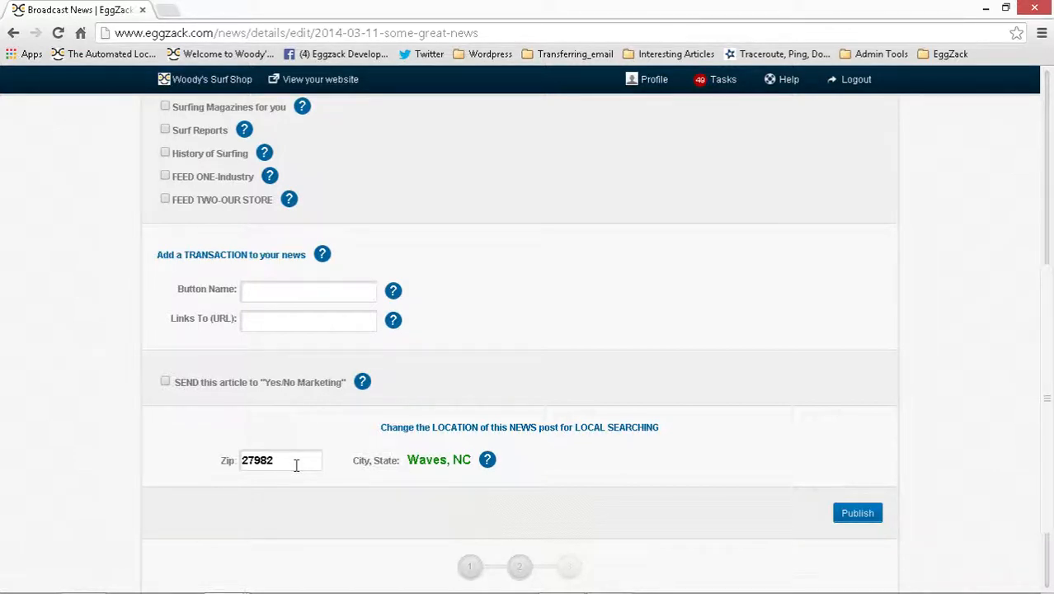
# - Publish the news post and deselect the first-row newspaper, Blogger and Facebook outlets, keeping the Eggzack Developers page
pyautogui.click(857, 513)
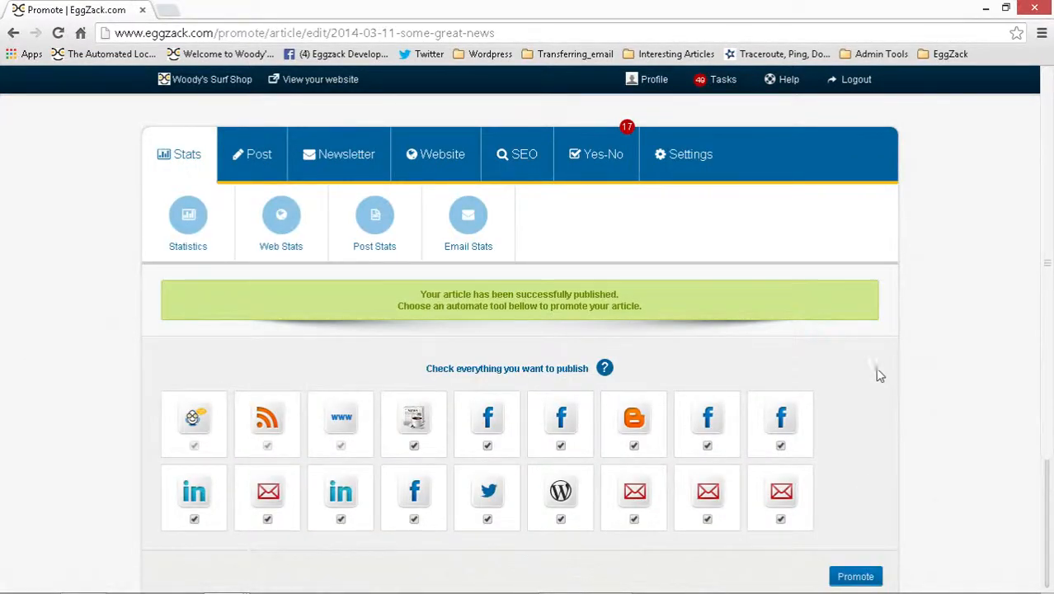
pyautogui.scroll(-1, 829, 365)
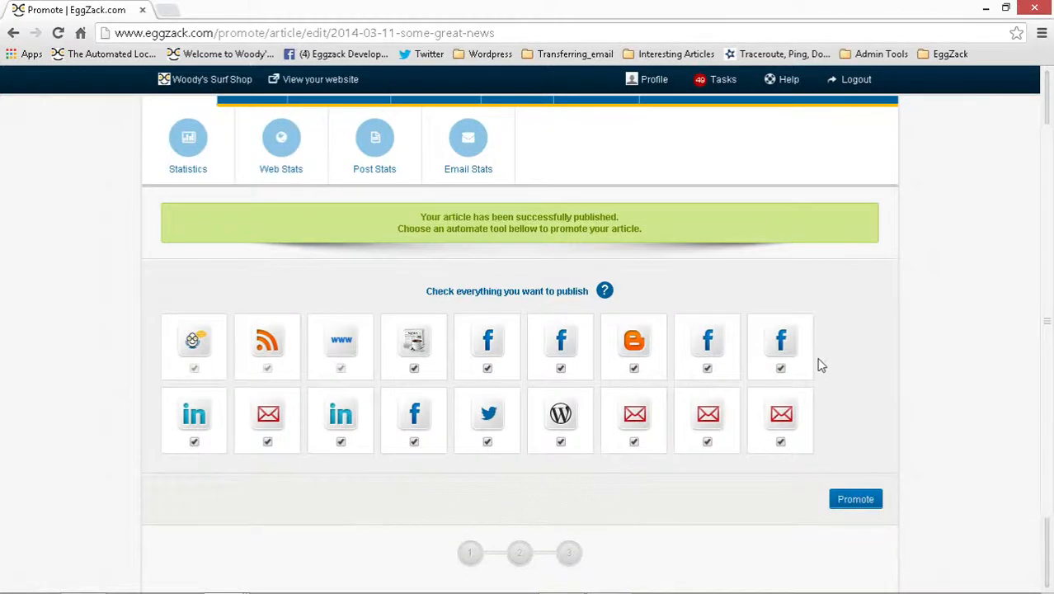
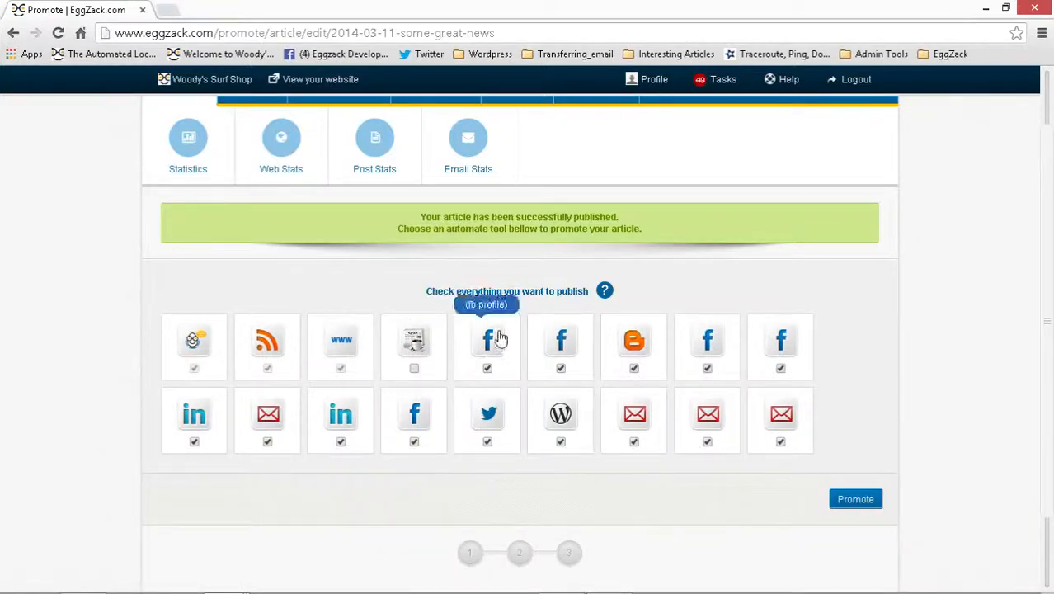
pyautogui.click(487, 369)
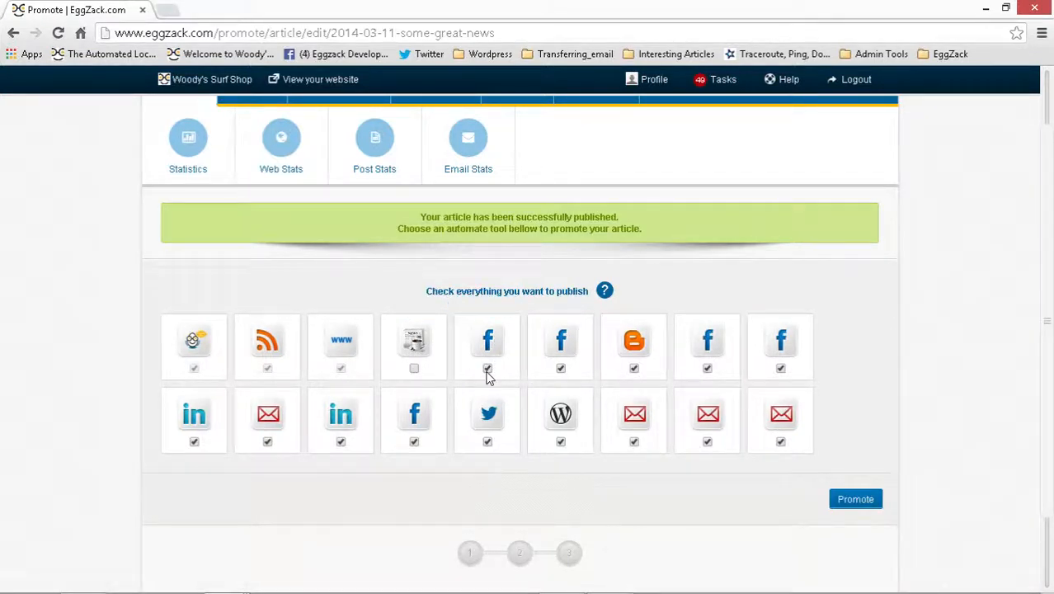
pyautogui.click(561, 369)
pyautogui.click(633, 368)
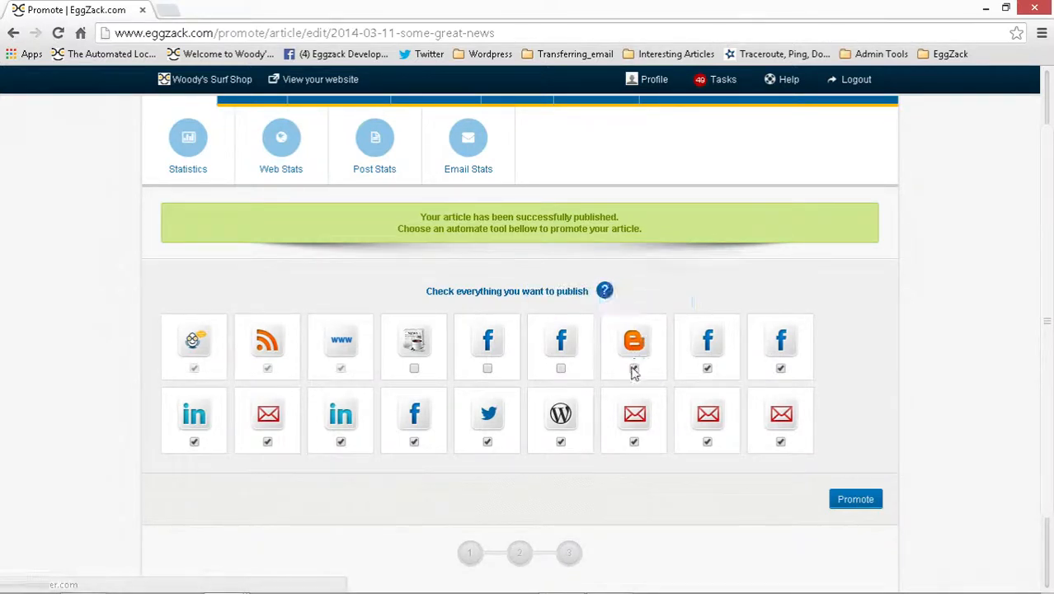
pyautogui.click(707, 367)
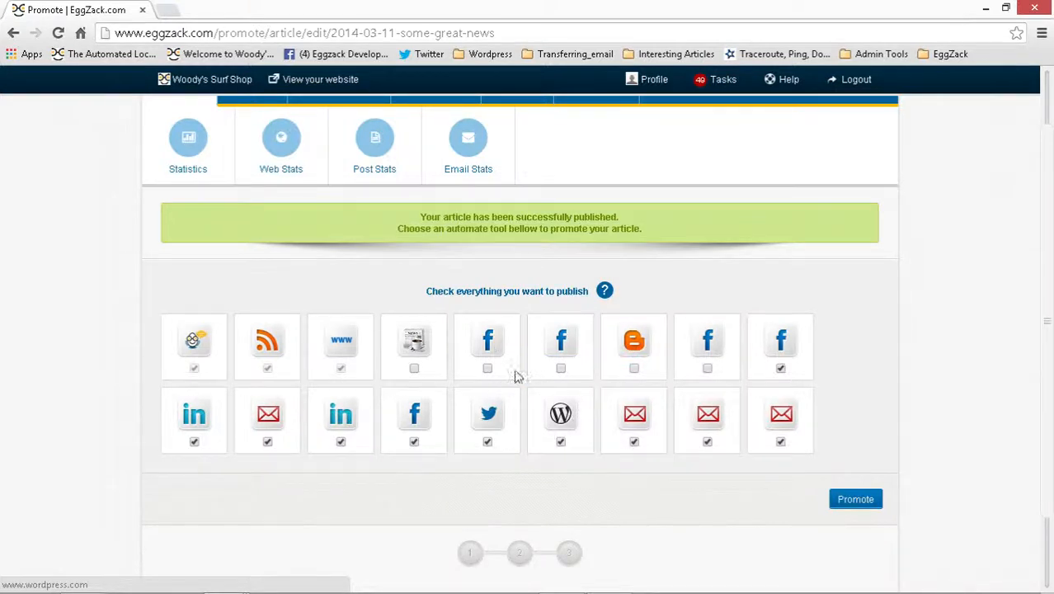
pyautogui.click(778, 367)
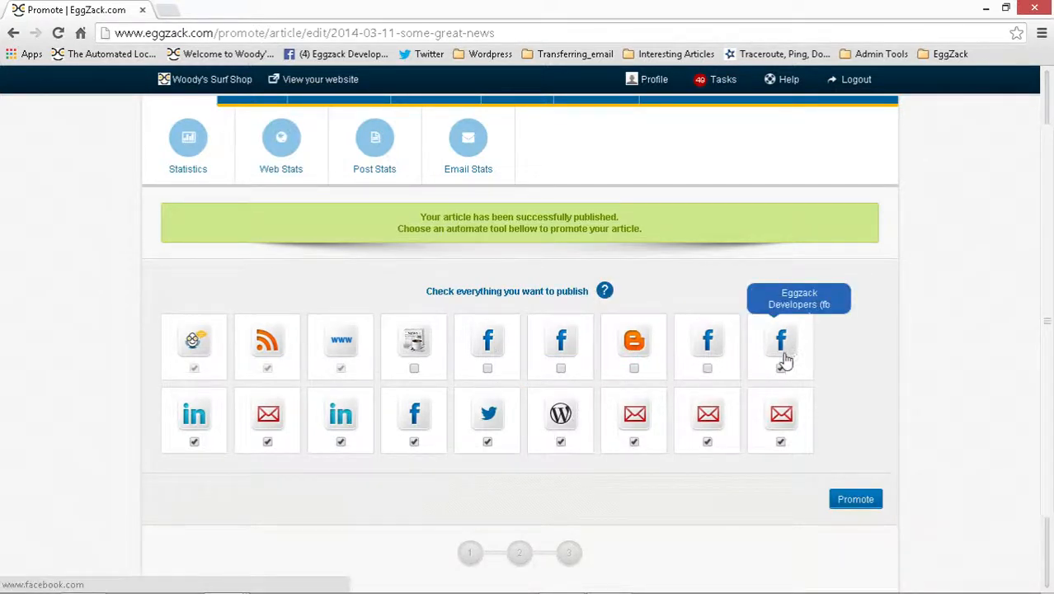
# - Deselect every second-row outlet except Twitter and promote the article to the remaining outlets
pyautogui.click(193, 443)
pyautogui.click(267, 442)
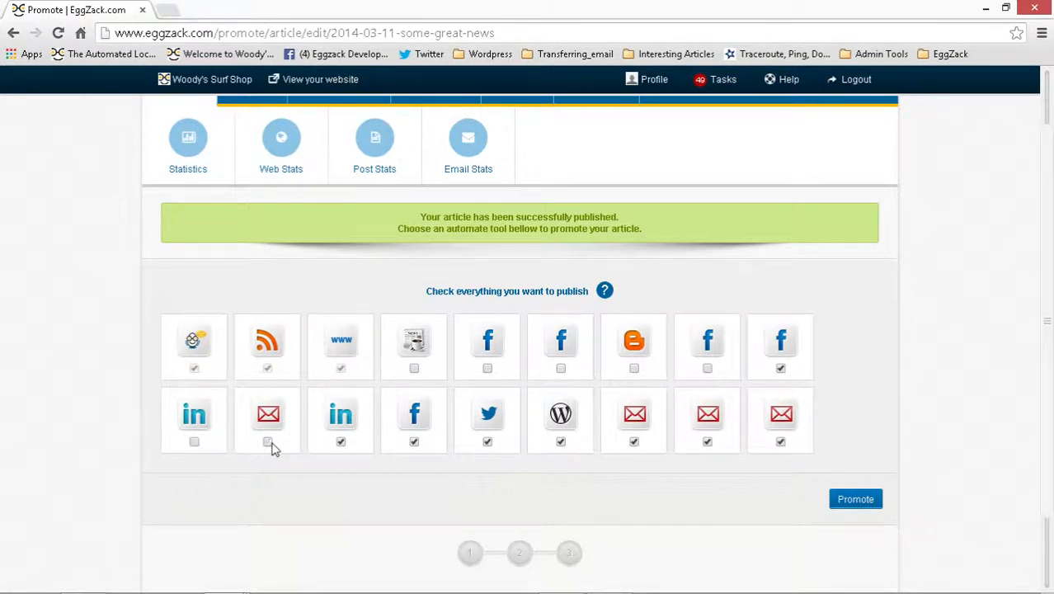
pyautogui.click(339, 443)
pyautogui.click(413, 443)
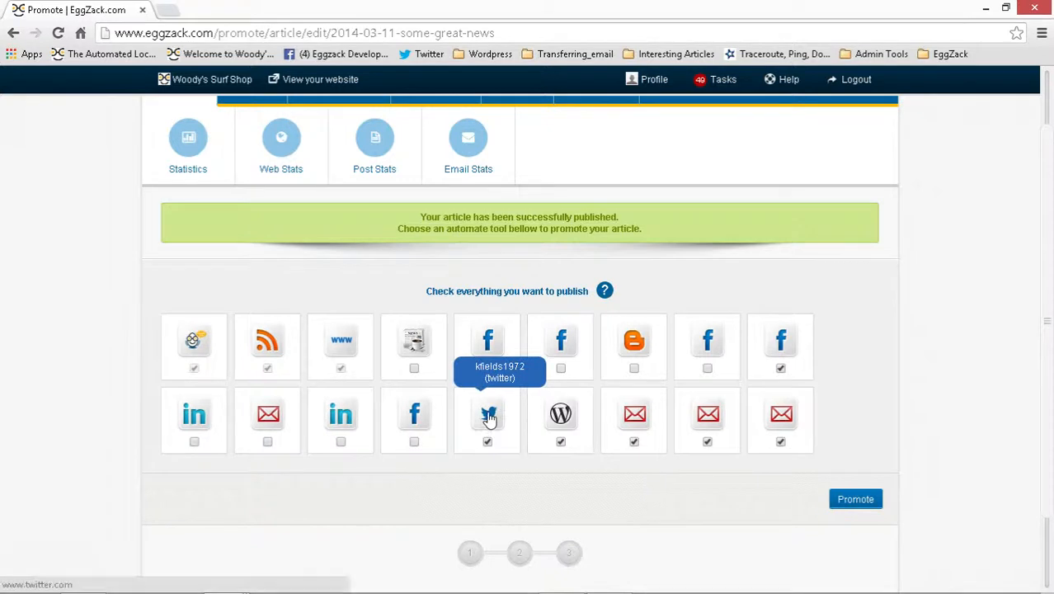
pyautogui.click(561, 442)
pyautogui.click(634, 443)
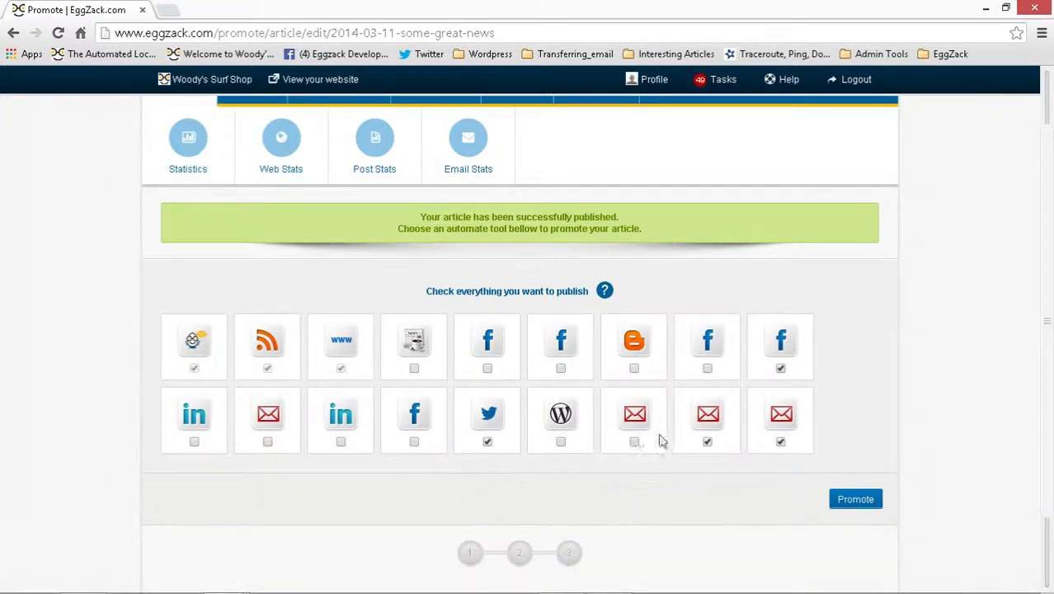
pyautogui.click(707, 443)
pyautogui.click(780, 443)
pyautogui.click(850, 504)
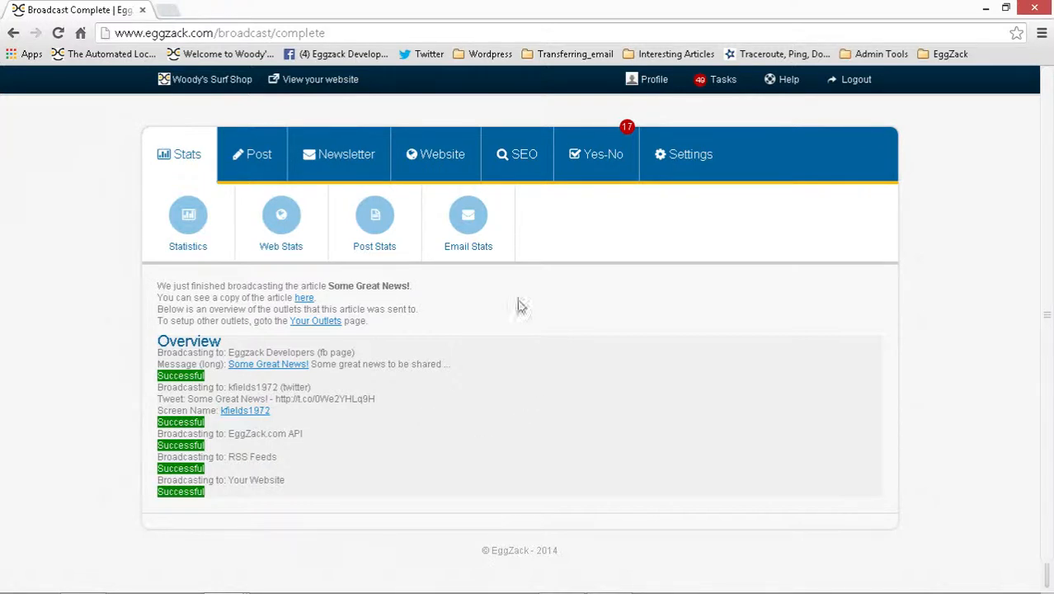
# - Switch to Twitter, refresh the feed and open the link in the "Some Great News!" tweet
pyautogui.moveTo(256, 161)
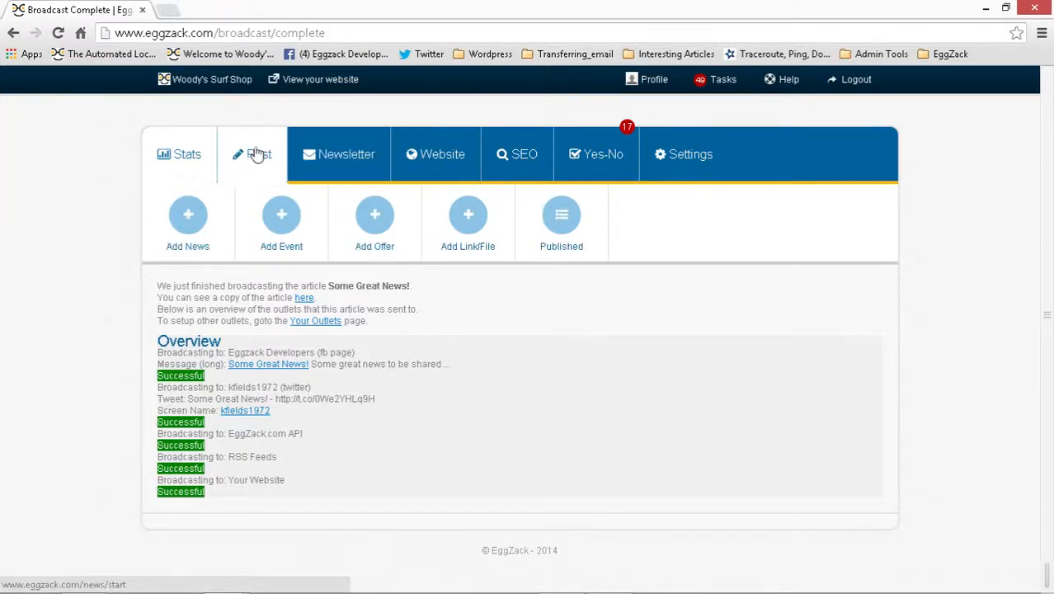
pyautogui.hotkey('alt', 'Tab')
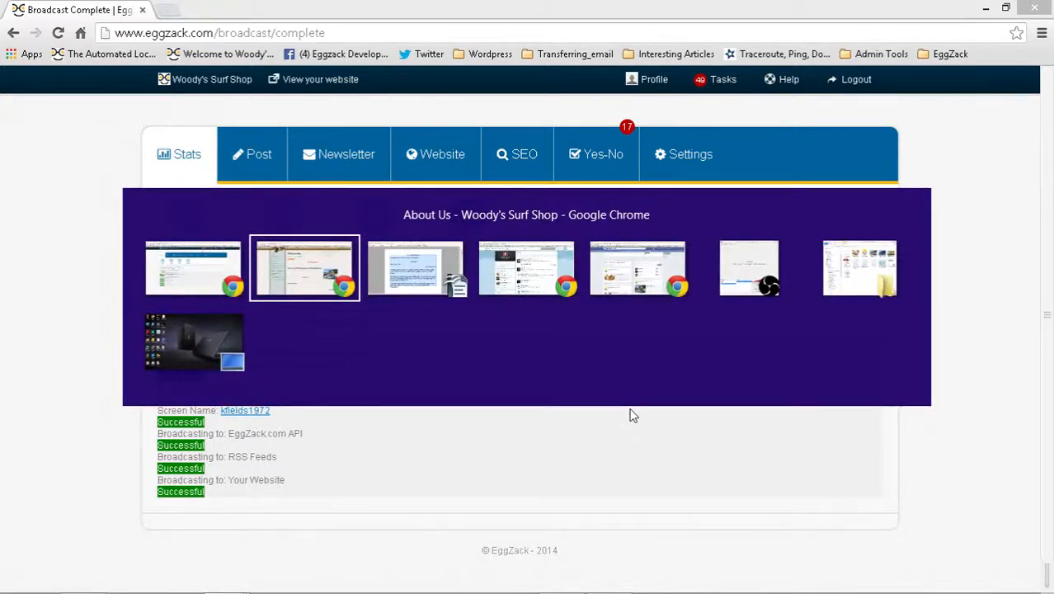
pyautogui.hotkey('alt', 'Tab')
pyautogui.hotkey('alt', 'Tab')
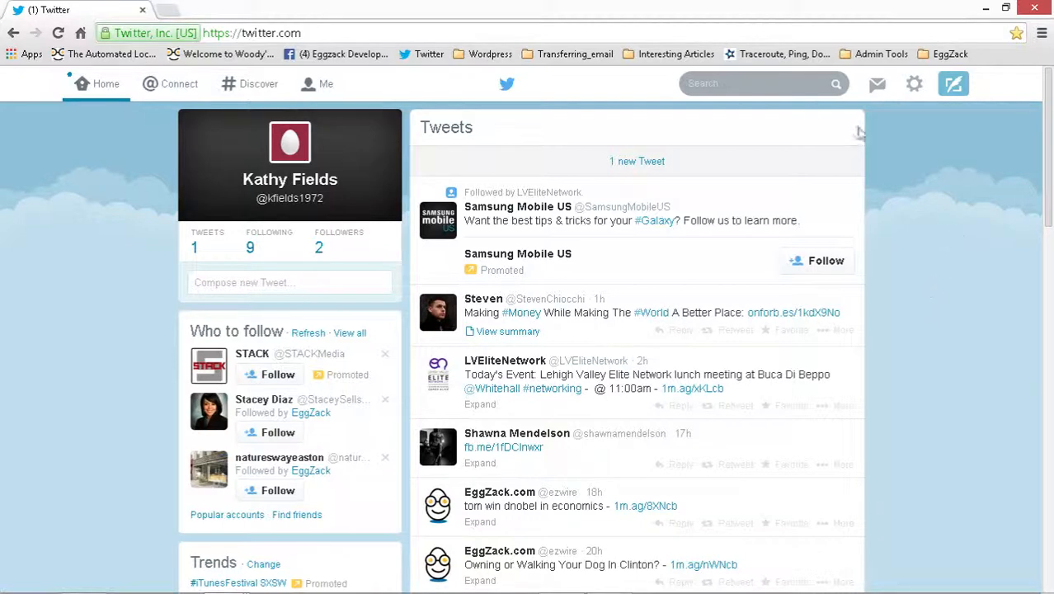
pyautogui.click(59, 34)
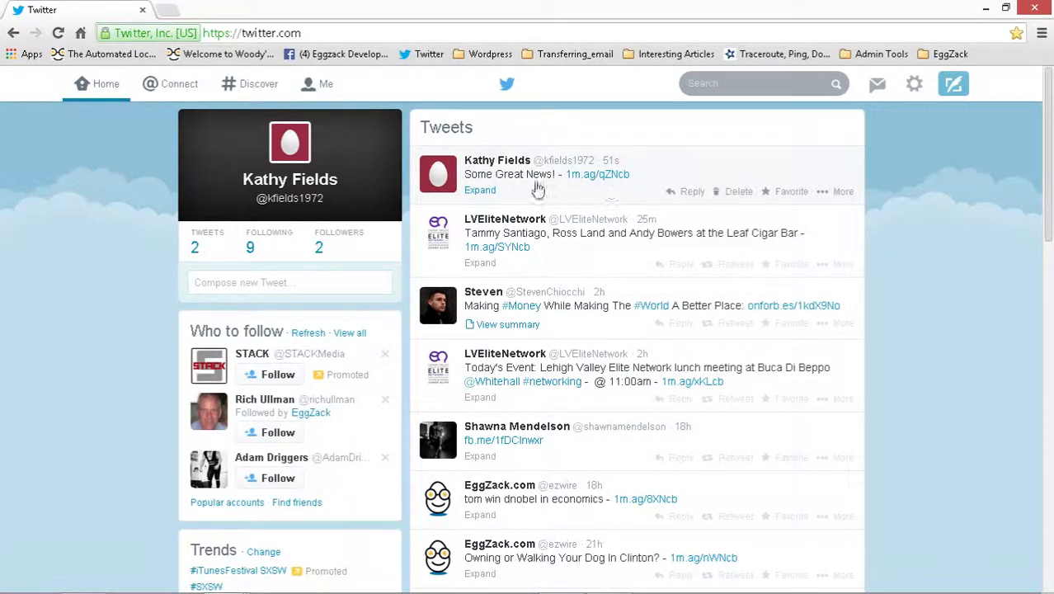
pyautogui.click(599, 181)
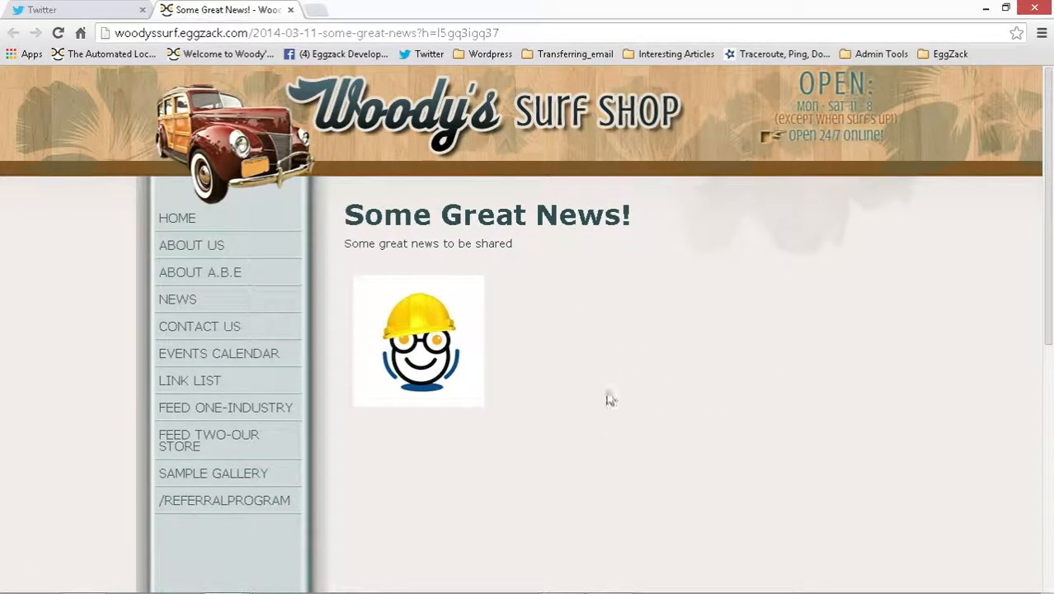
# - Switch to the Eggzack Developers Facebook page, refresh it, view the article linked in the new post and close it
pyautogui.hotkey('alt', 'Tab')
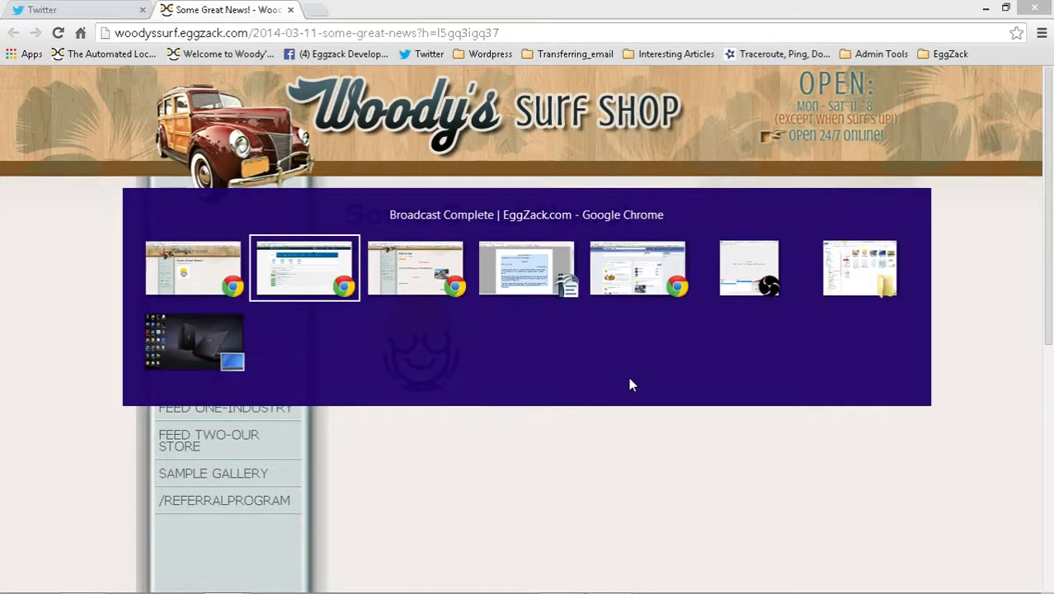
pyautogui.hotkey('alt', 'Tab')
pyautogui.hotkey('alt', 'Tab')
pyautogui.hotkey('alt', 'Tab')
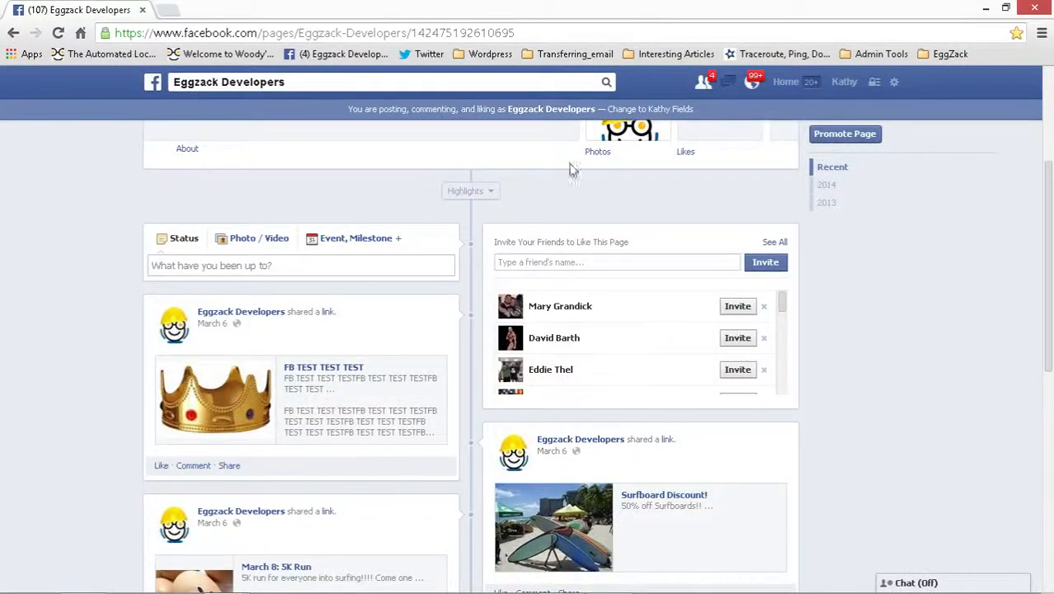
pyautogui.click(57, 33)
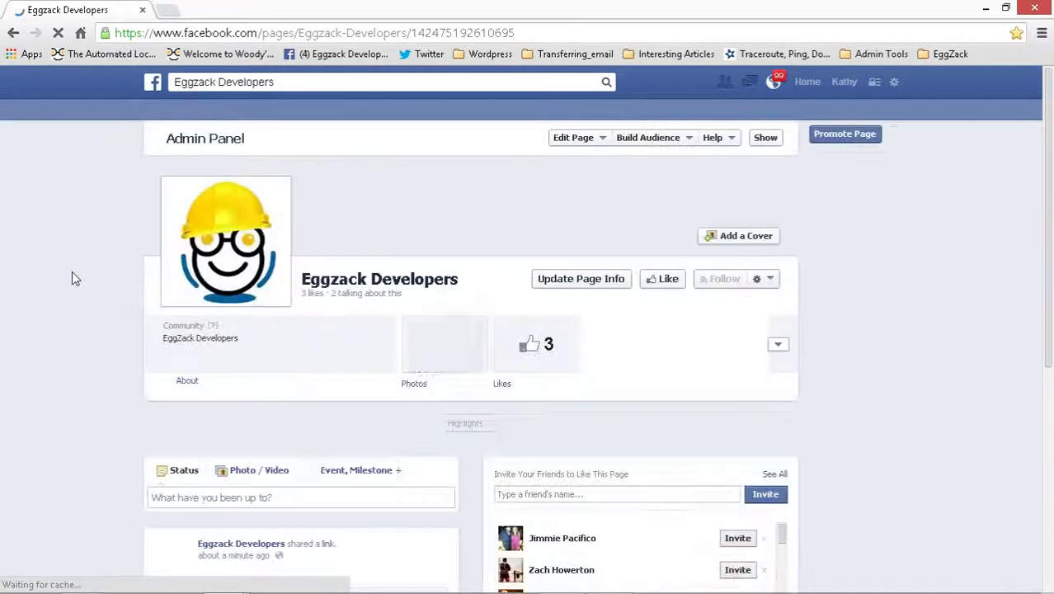
pyautogui.scroll(-5, 75, 280)
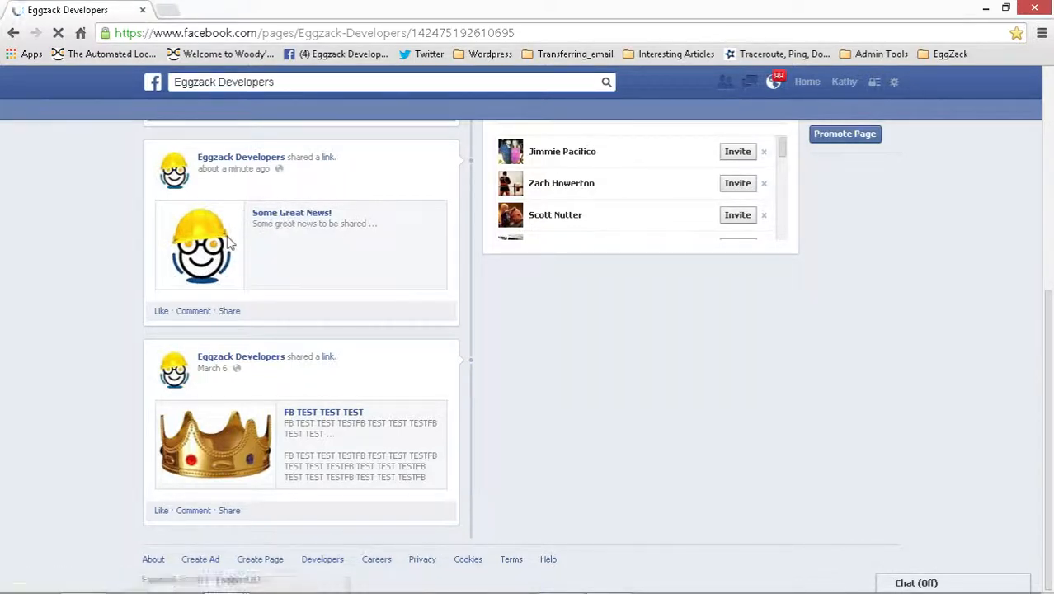
pyautogui.click(284, 228)
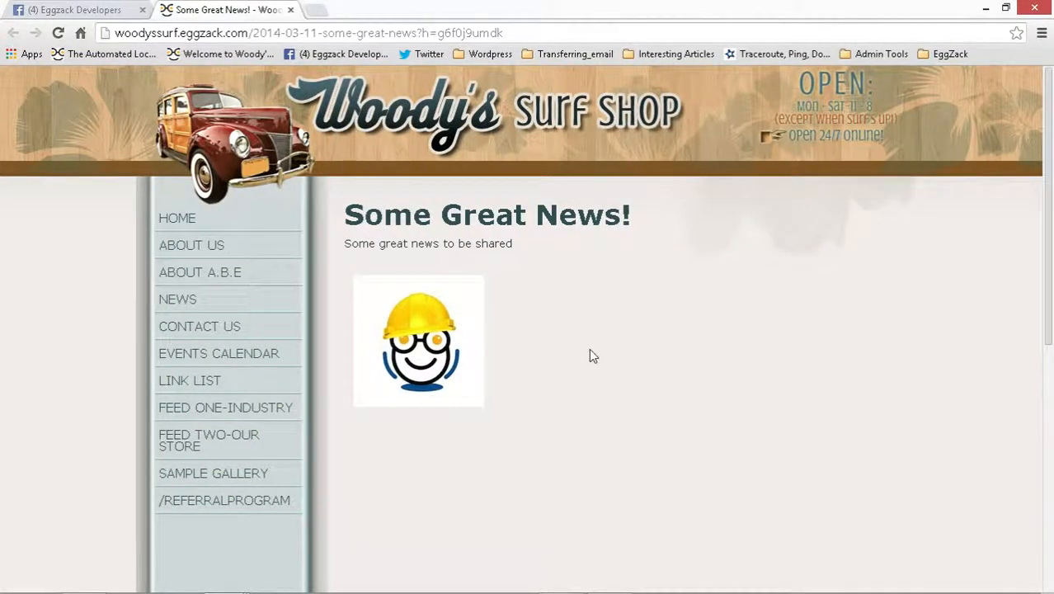
pyautogui.click(291, 10)
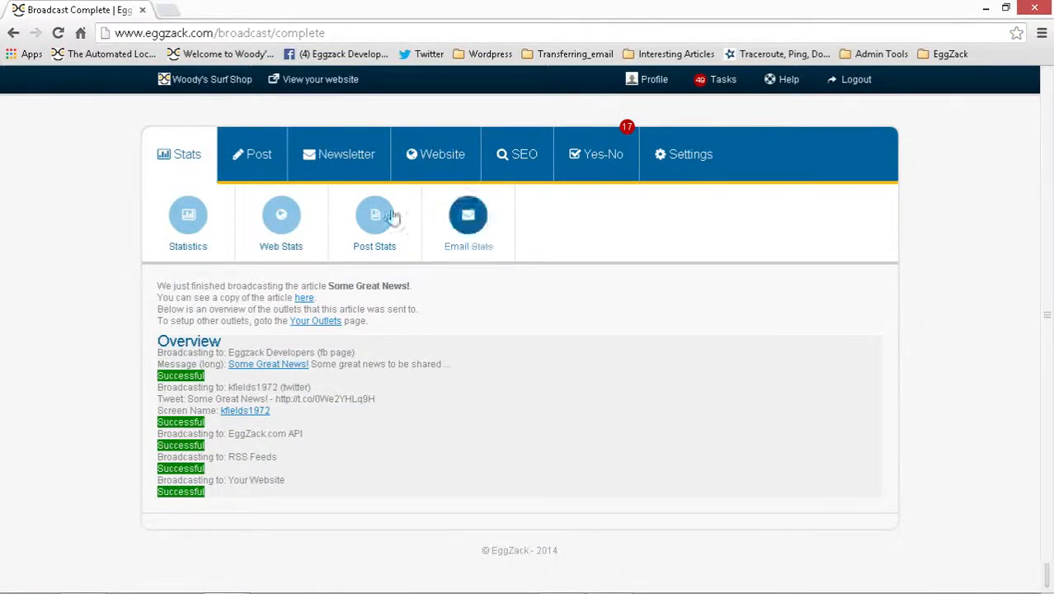
# - Start a new event post in EggZack and title it "4/1/2014: 5K Run"
pyautogui.click(244, 155)
pyautogui.click(278, 219)
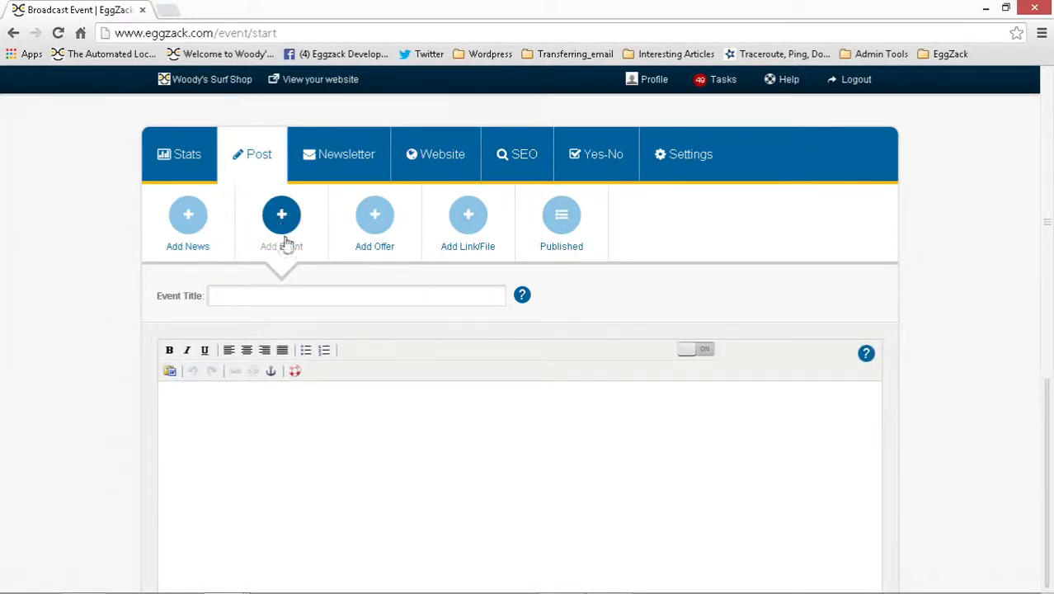
pyautogui.click(332, 297)
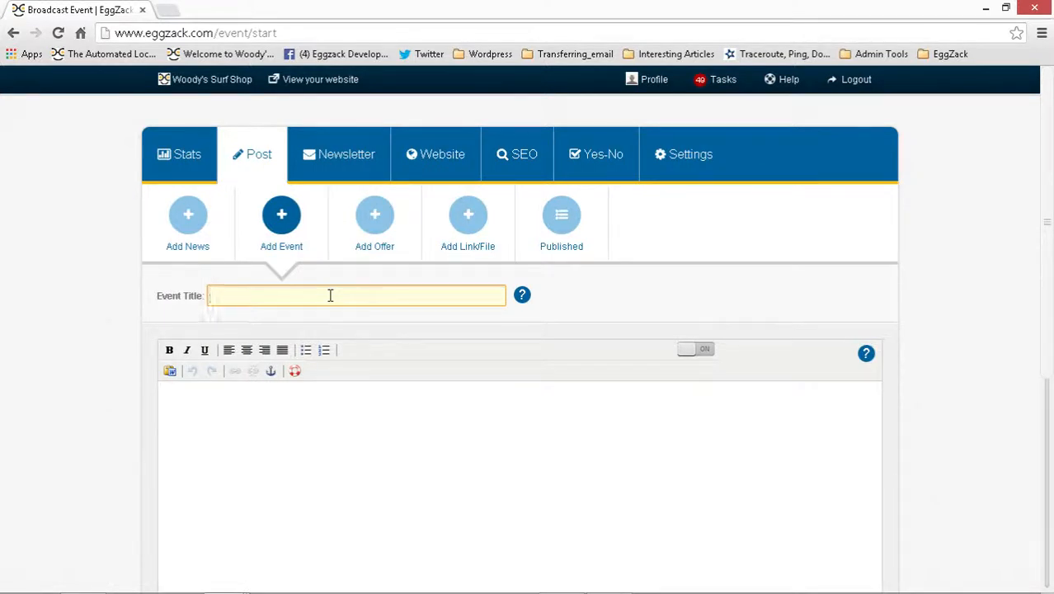
pyautogui.write('5K Ru')
pyautogui.write('4/')
pyautogui.write('1/201')
pyautogui.write('4:')
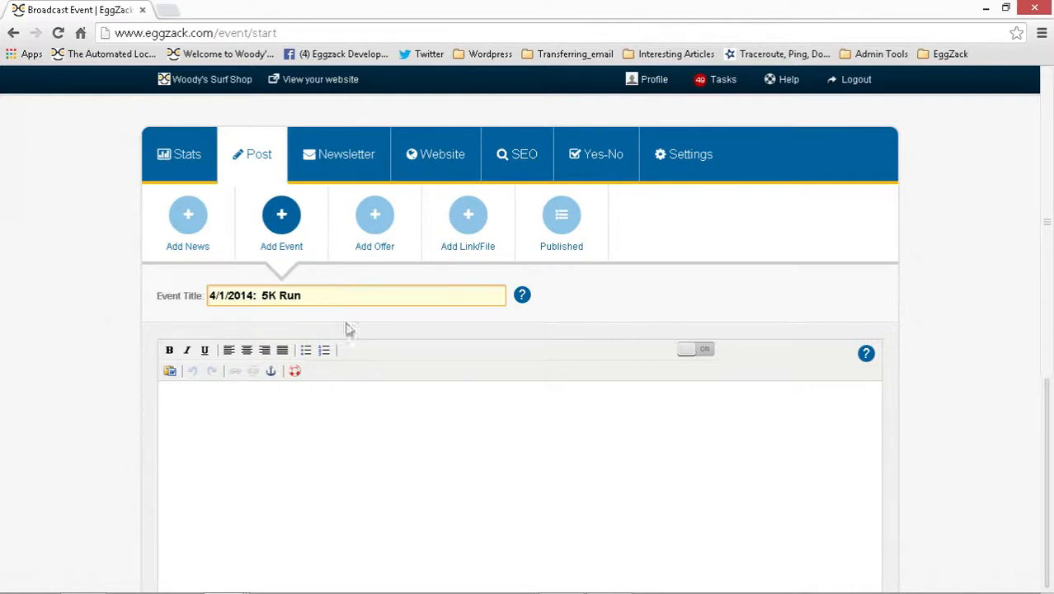
# - Enter "All Eggsters welcome to participate in 5K run!!!!" as the event's body text
pyautogui.click(364, 426)
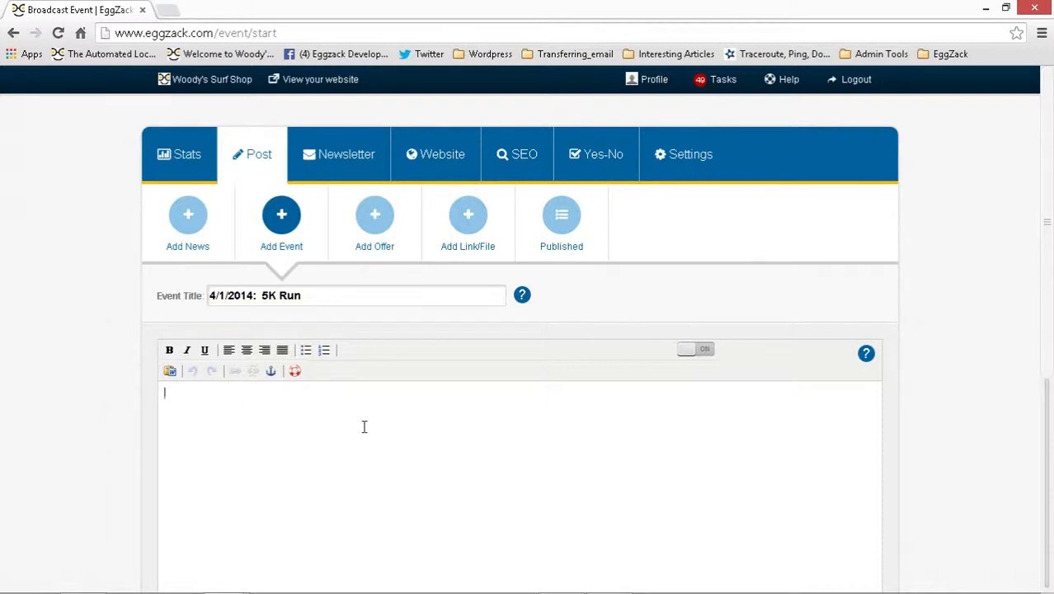
pyautogui.write('All Eggsters we')
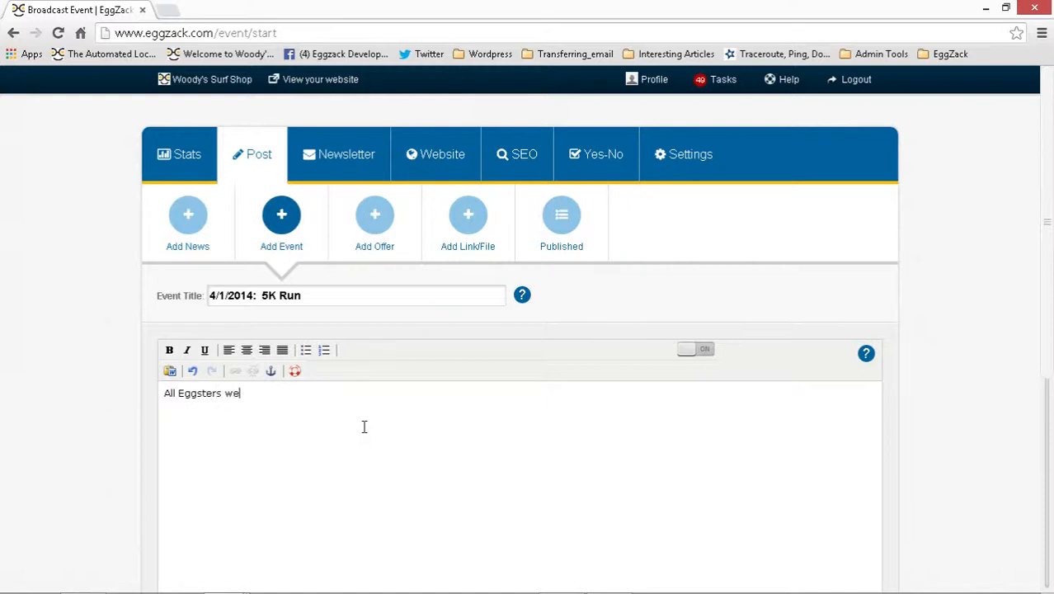
pyautogui.write('lcome to the')
pyautogui.press('BackSpace')
pyautogui.press('BackSpace')
pyautogui.press('BackSpace')
pyautogui.press('BackSpace')
pyautogui.write('participate in')
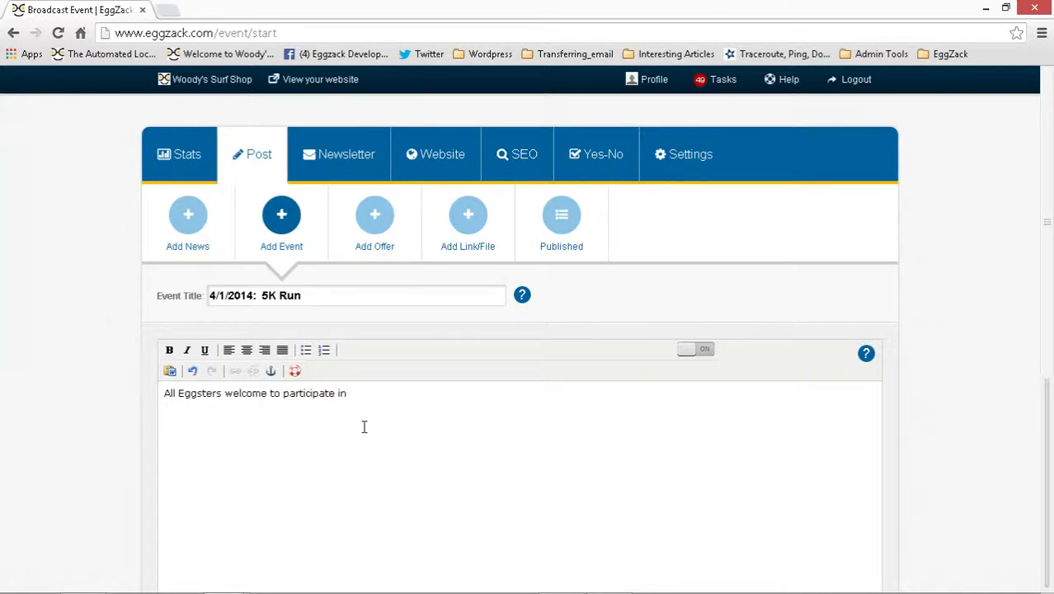
pyautogui.write(' 5K run!!!!')
# - Attach the picture 100pix_egg.jpg to the event post
pyautogui.scroll(-2, 569, 447)
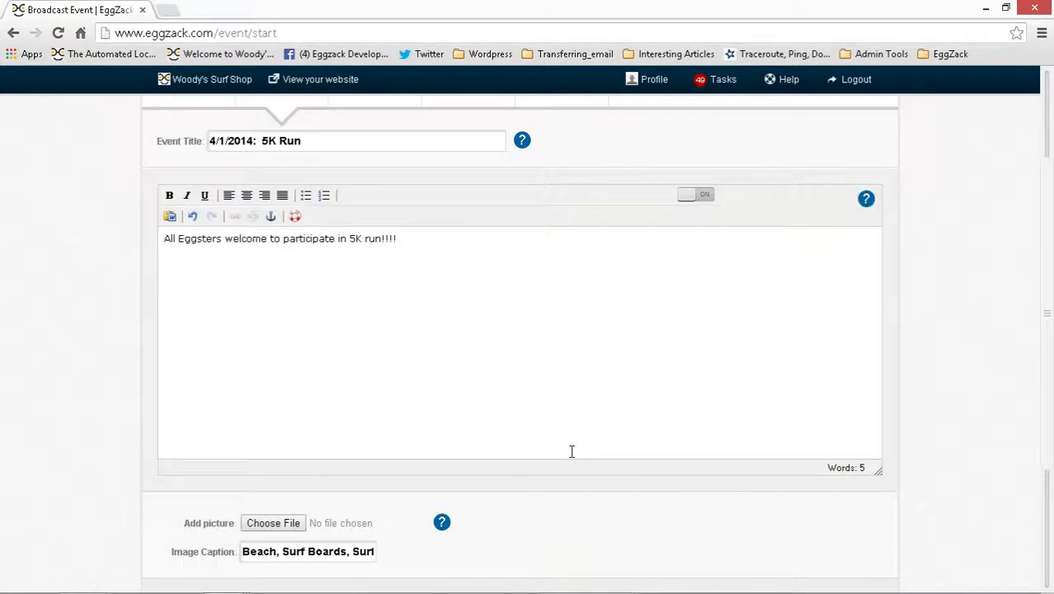
pyautogui.click(285, 521)
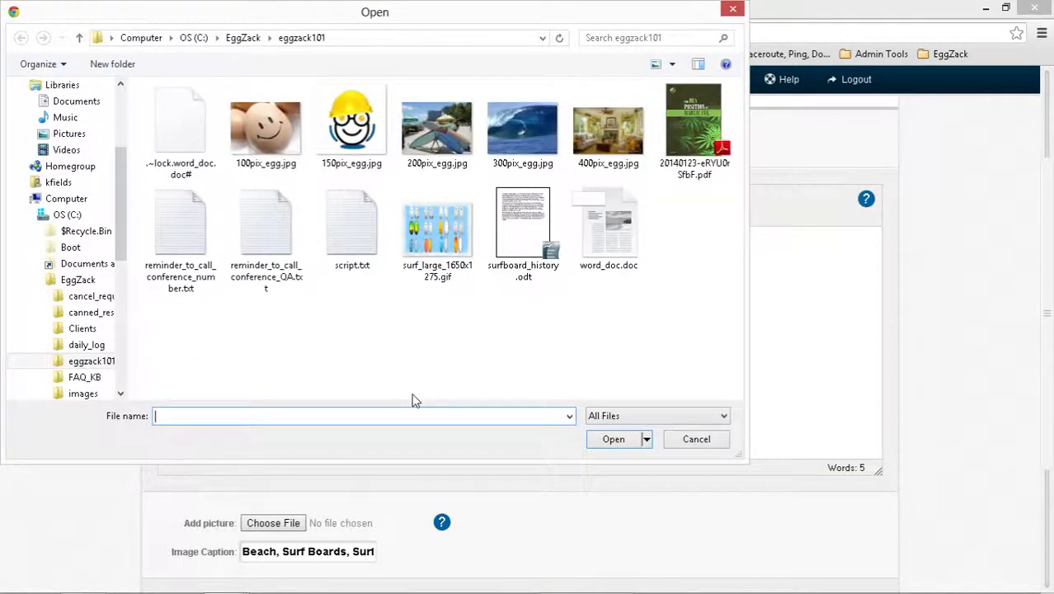
pyautogui.doubleClick(264, 130)
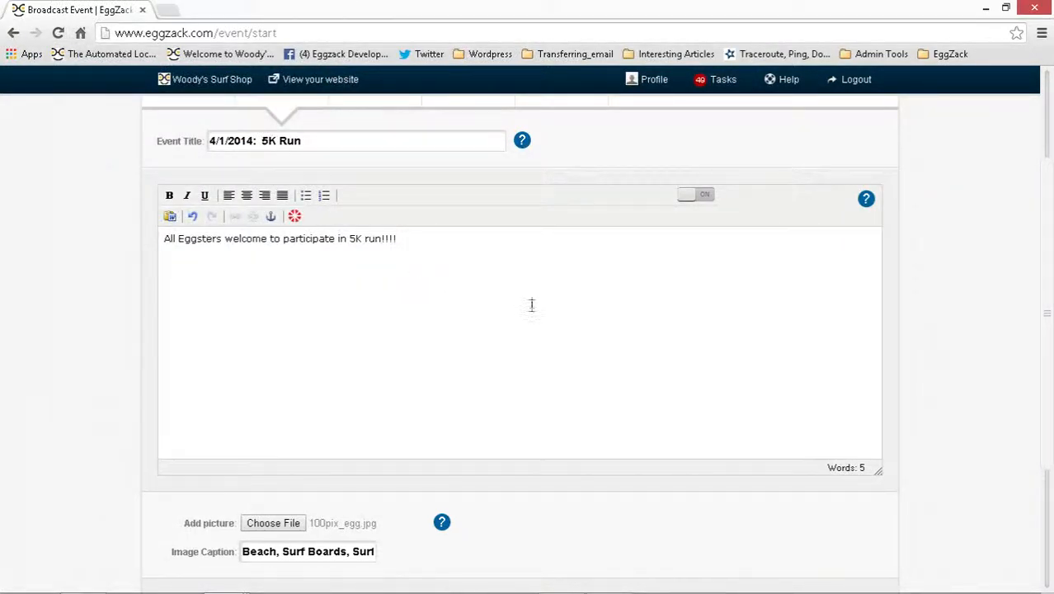
# - Replace the image caption with one about the eggster run and continue to the event details
pyautogui.scroll(-2, 531, 303)
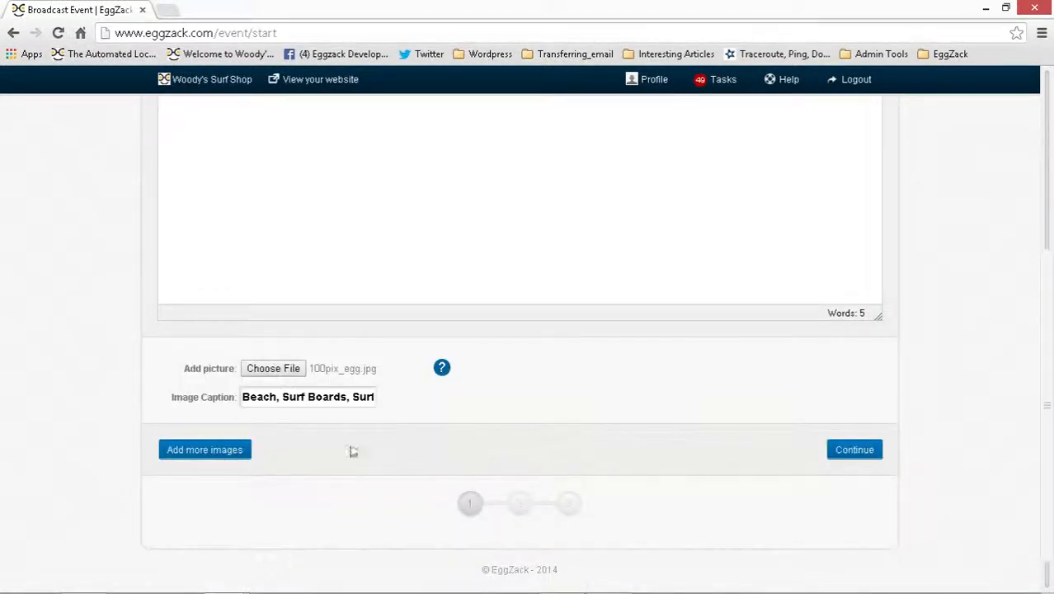
pyautogui.moveTo(242, 396); pyautogui.dragTo(422, 410)
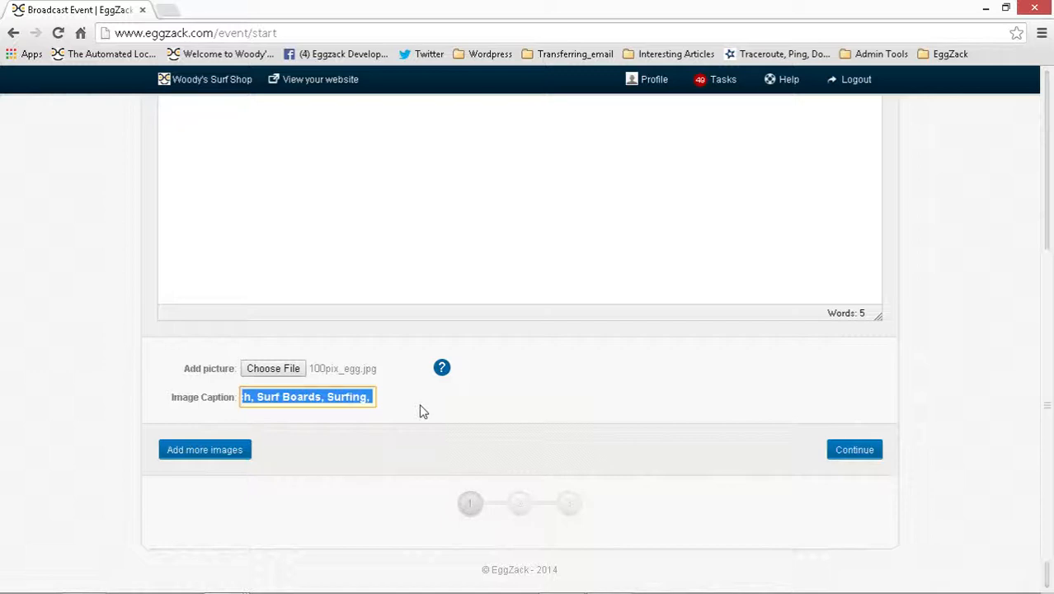
pyautogui.write('egg')
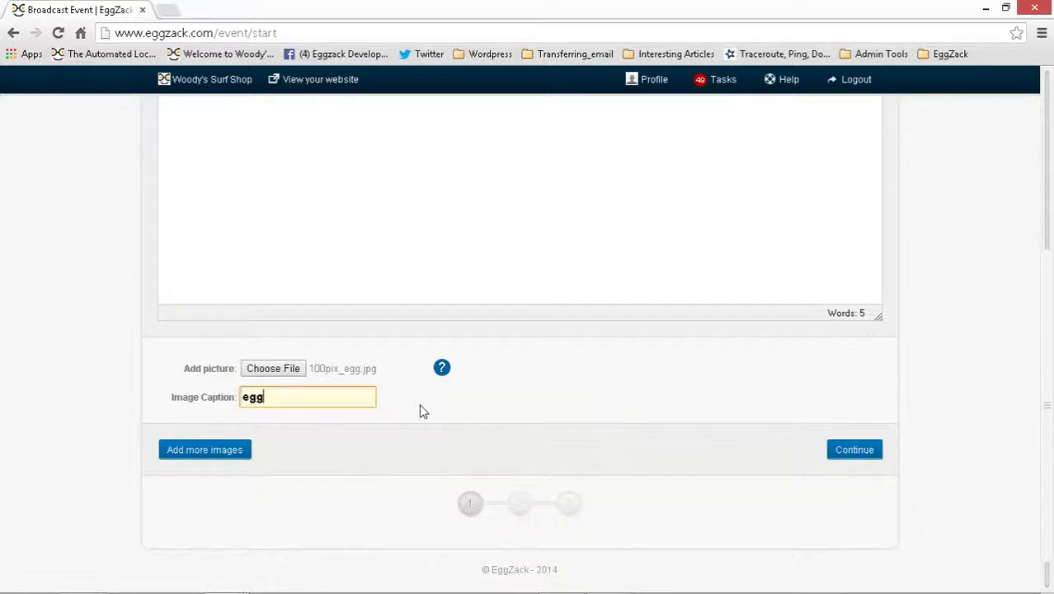
pyautogui.write('ster.')
pyautogui.write('k')
pyautogui.write(' run')
pyautogui.click(853, 453)
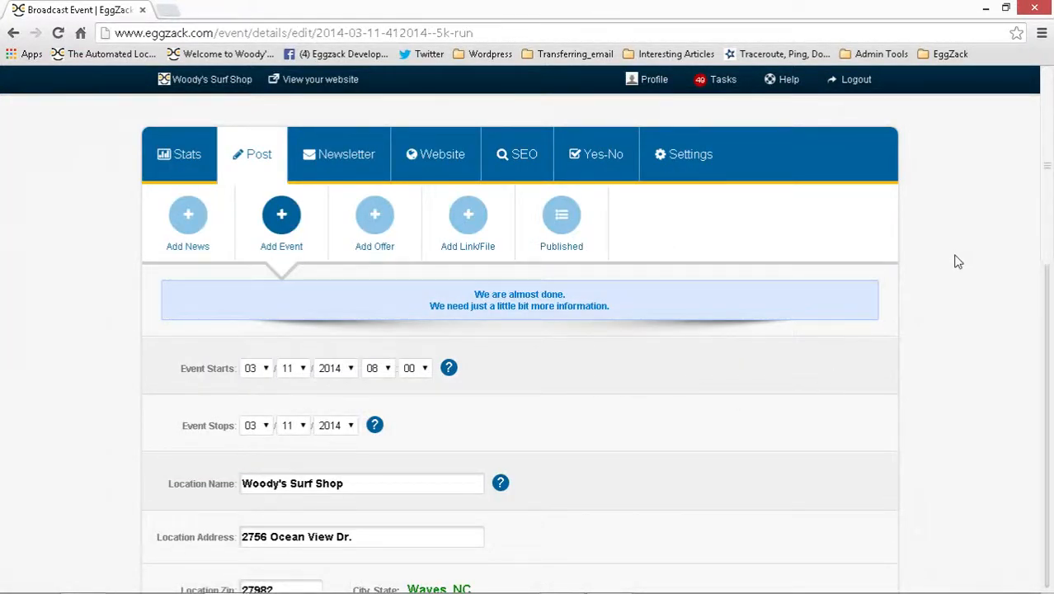
# - Set the event's start to 04/01/2014 at 10:00
pyautogui.scroll(-1, 957, 262)
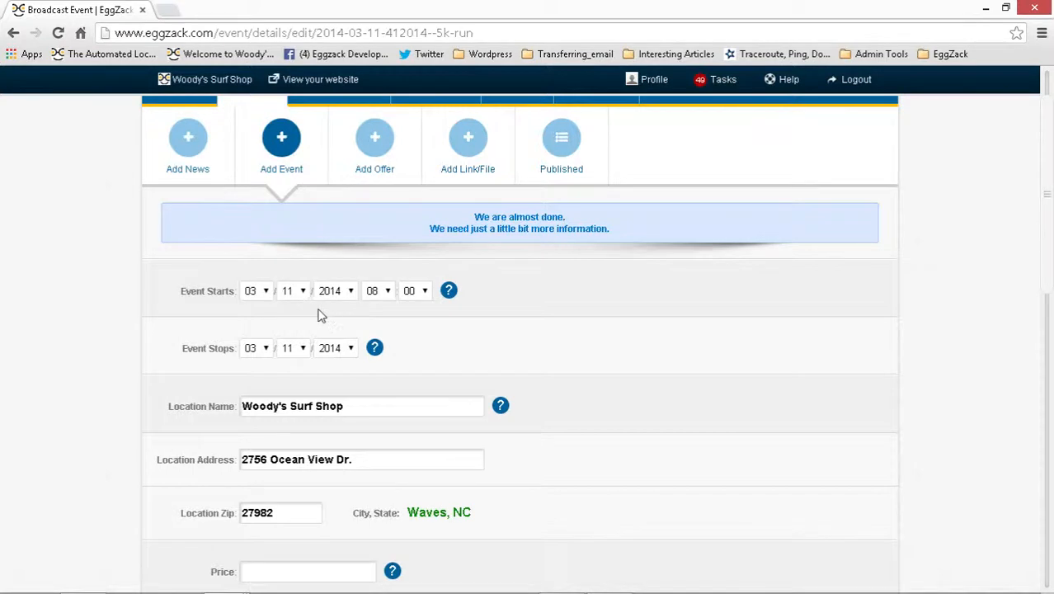
pyautogui.click(266, 293)
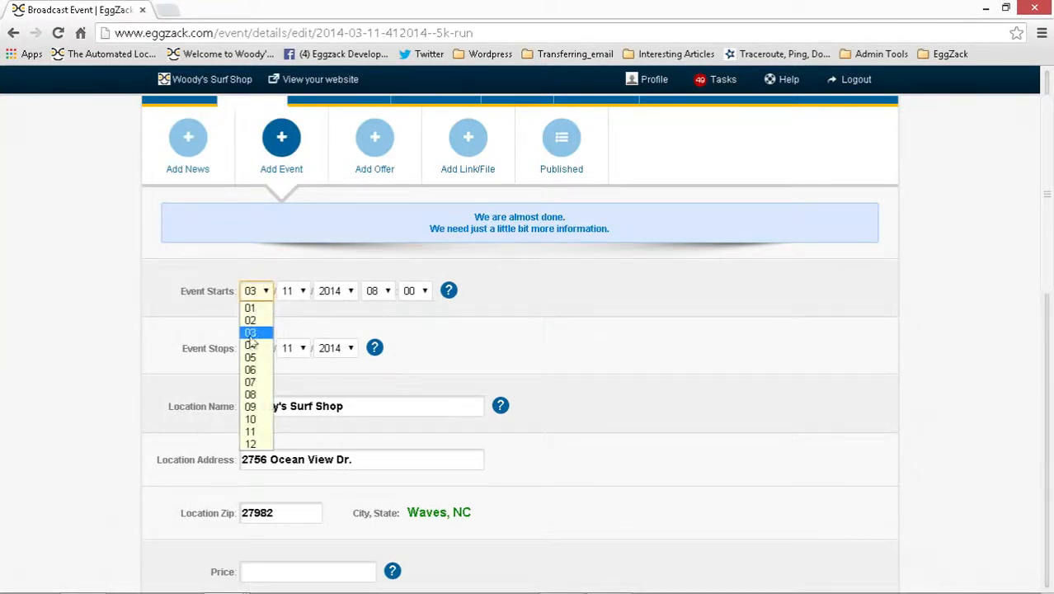
pyautogui.click(249, 344)
pyautogui.click(303, 291)
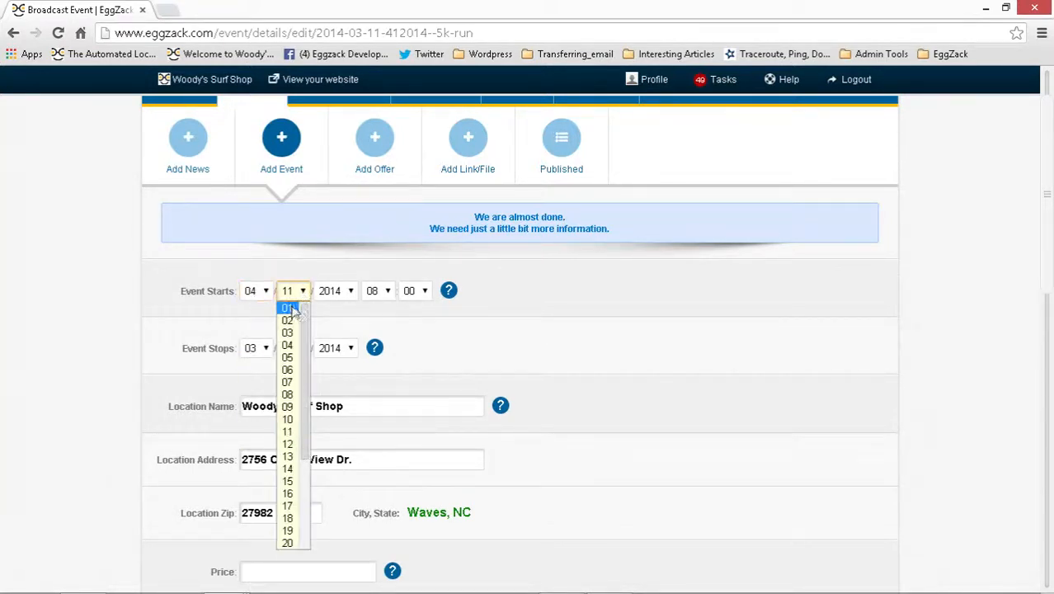
pyautogui.click(289, 310)
pyautogui.click(387, 292)
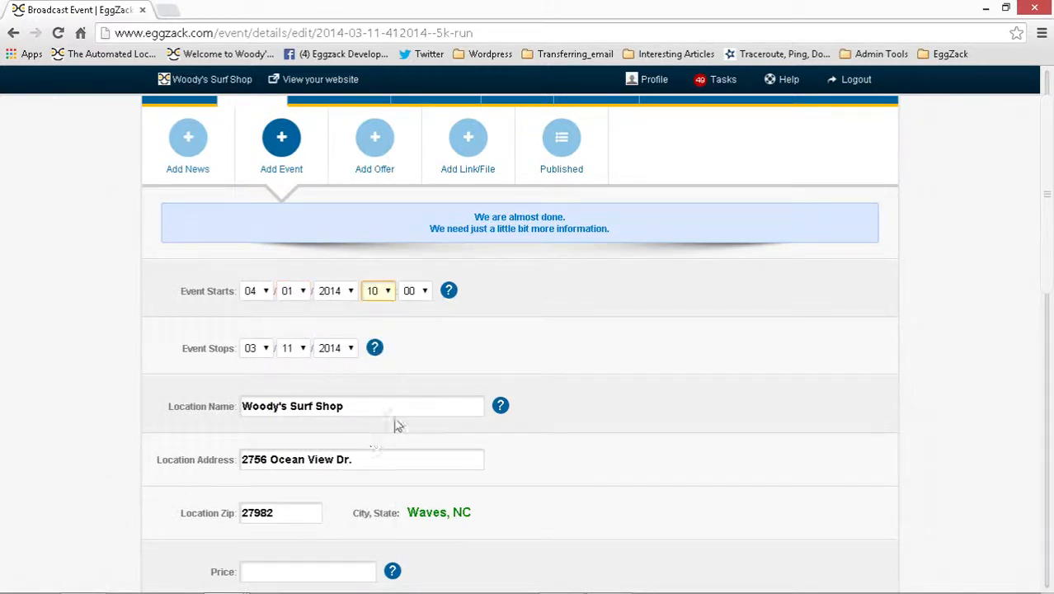
# - Set the event's stop date to 04/01/2014
pyautogui.click(270, 349)
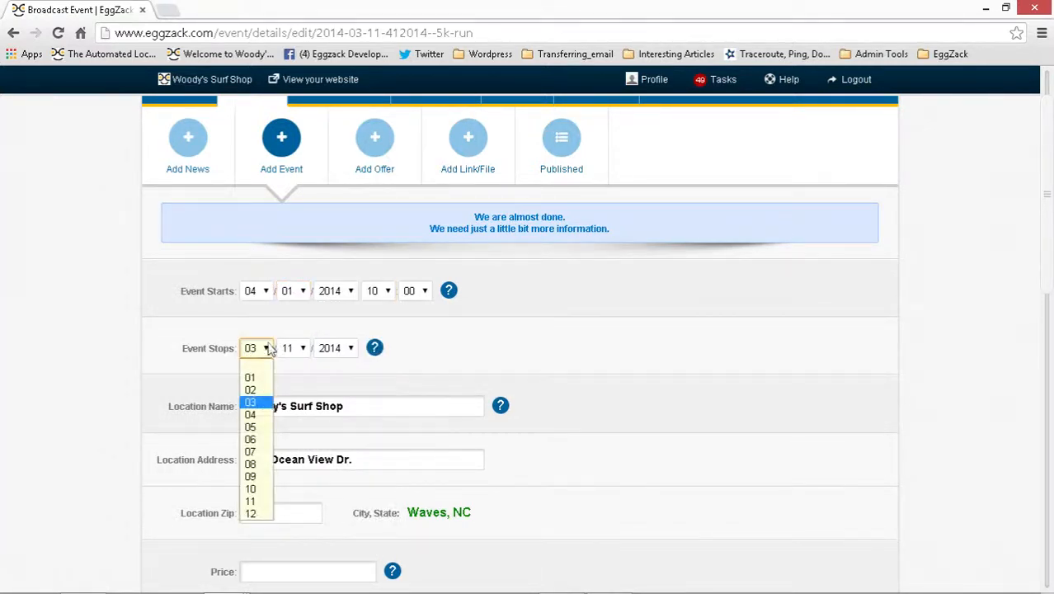
pyautogui.click(255, 412)
pyautogui.click(303, 350)
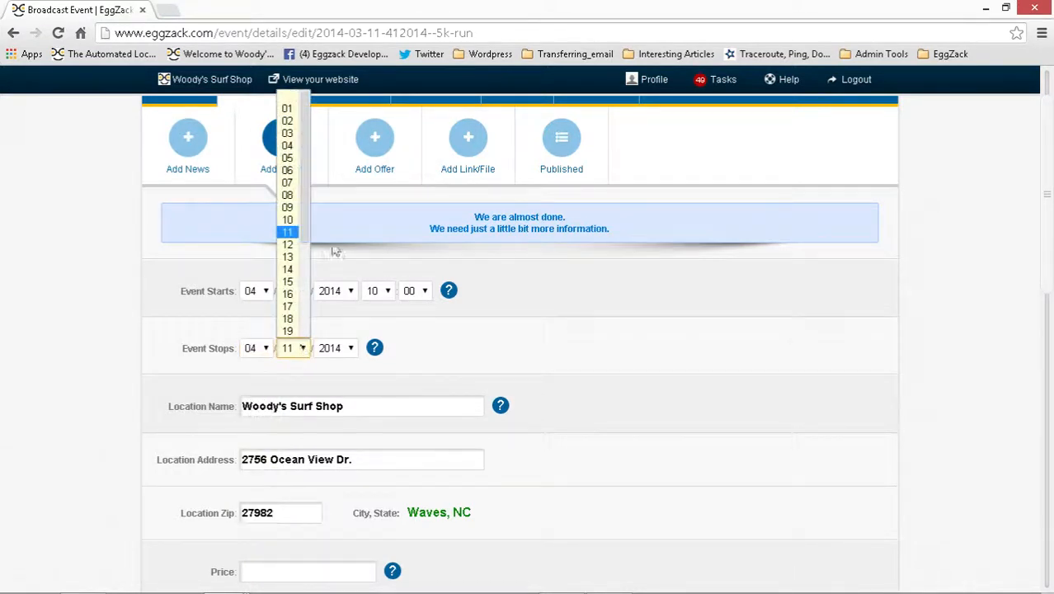
pyautogui.click(287, 108)
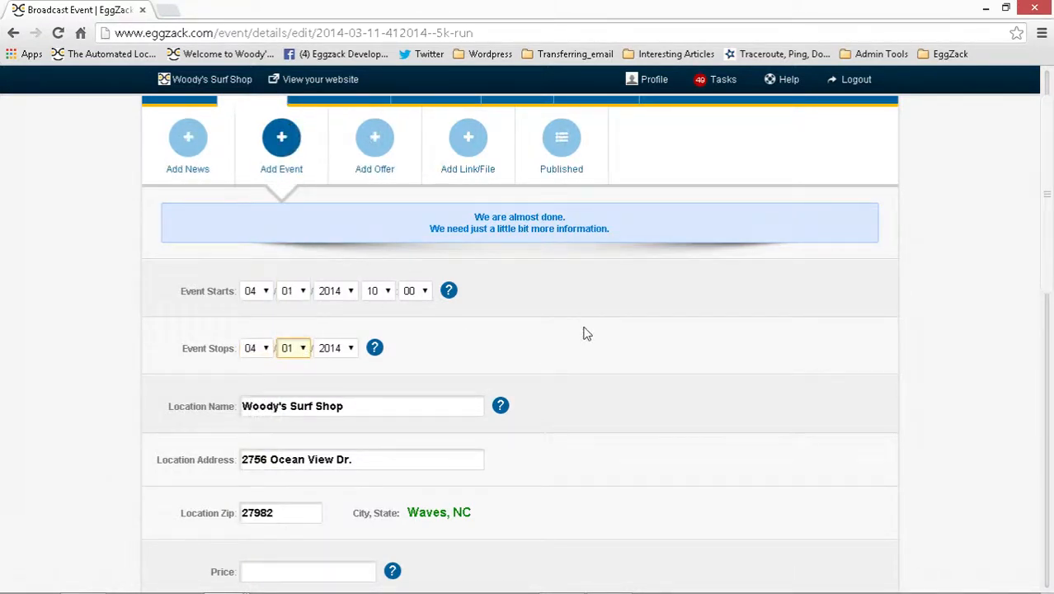
# - Replace the event's location name with "Sands Casino Bethlehem", its address with "Sands Casino" and its zip with 18017
pyautogui.scroll(-2, 585, 334)
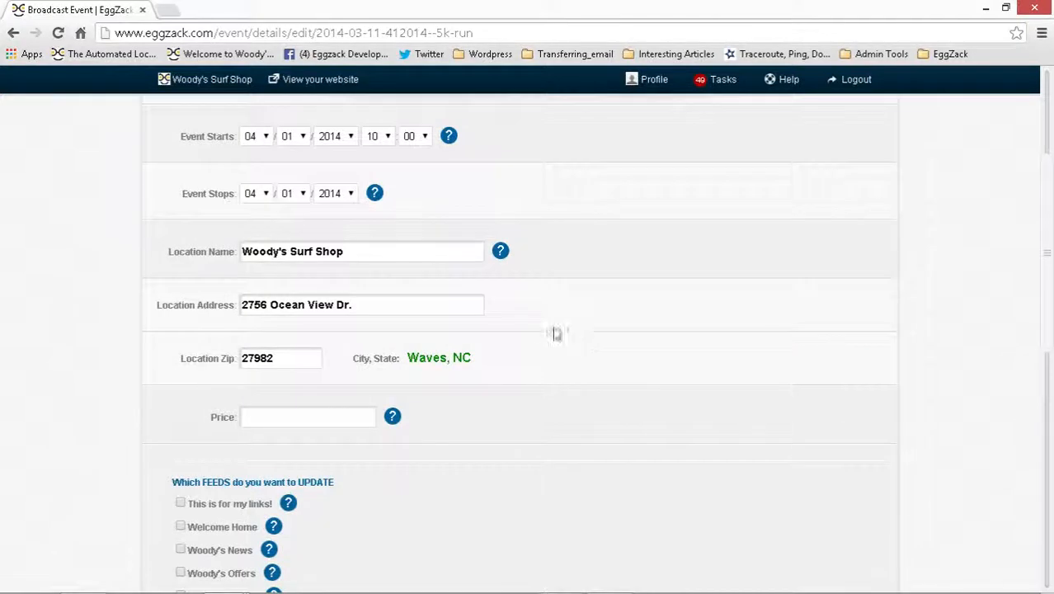
pyautogui.moveTo(371, 250); pyautogui.dragTo(207, 254)
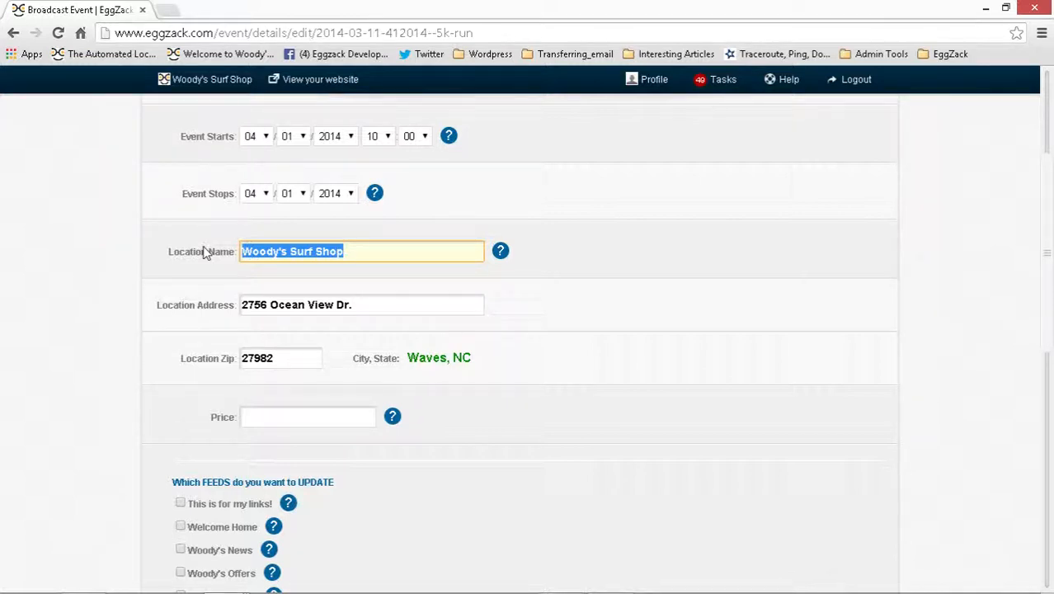
pyautogui.write('S')
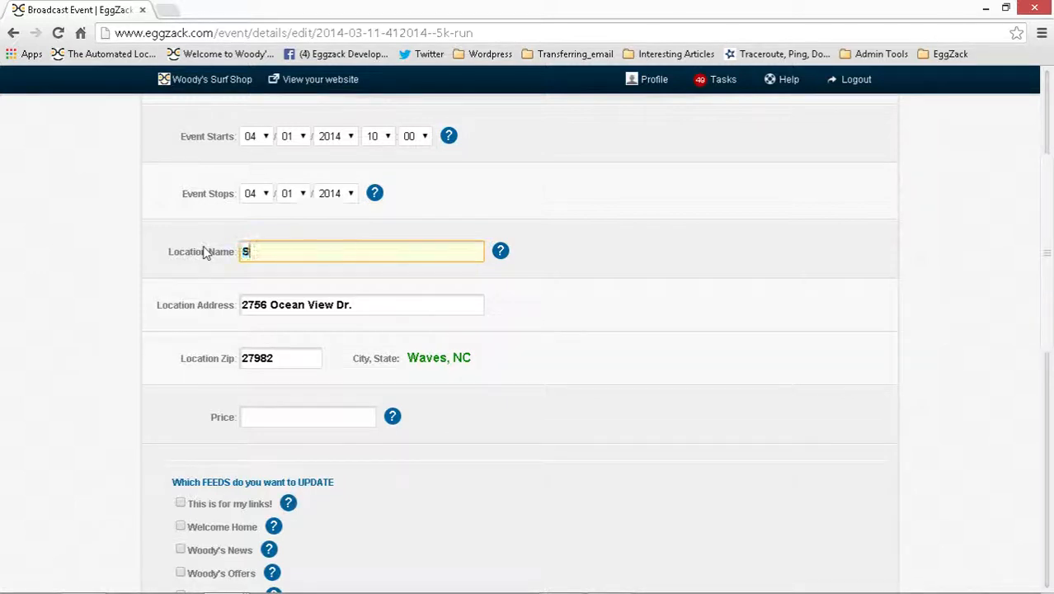
pyautogui.write('ands Casino')
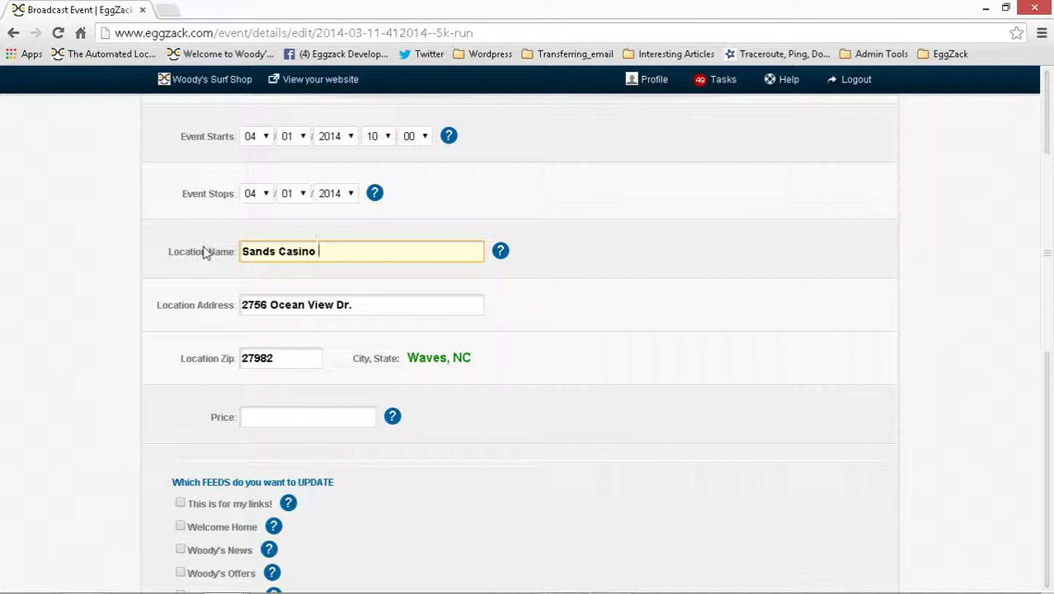
pyautogui.write(' Bethlehem')
pyautogui.press('Tab')
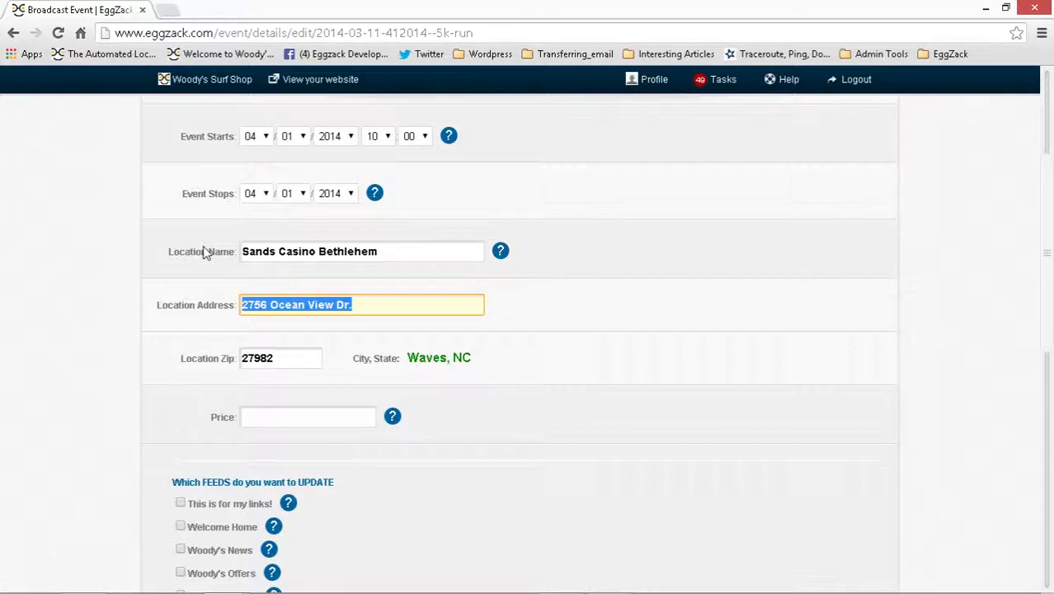
pyautogui.write('Sands C')
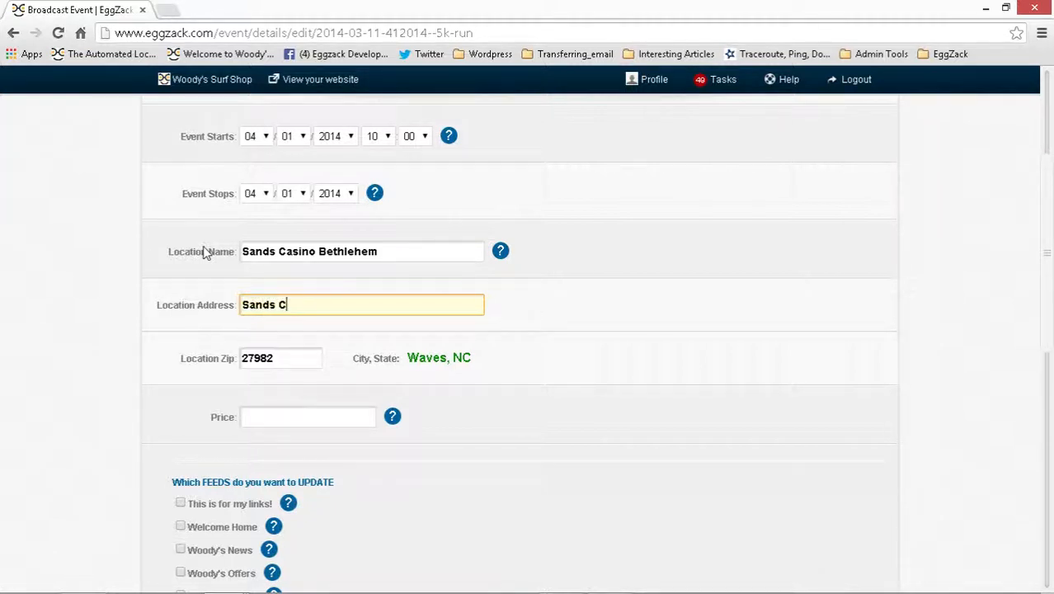
pyautogui.write('asino')
pyautogui.press('Tab')
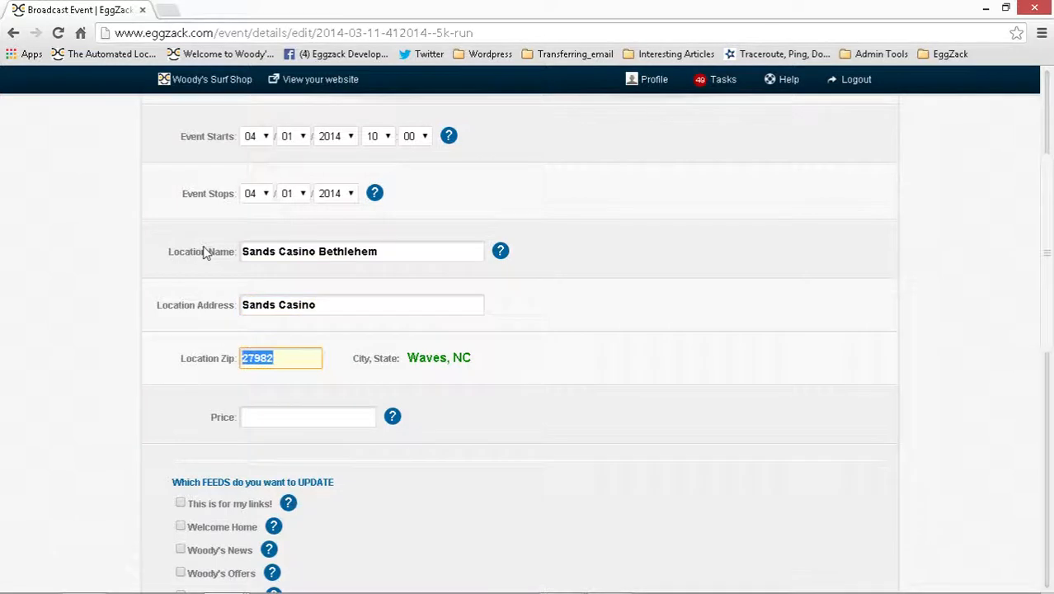
pyautogui.write('18017')
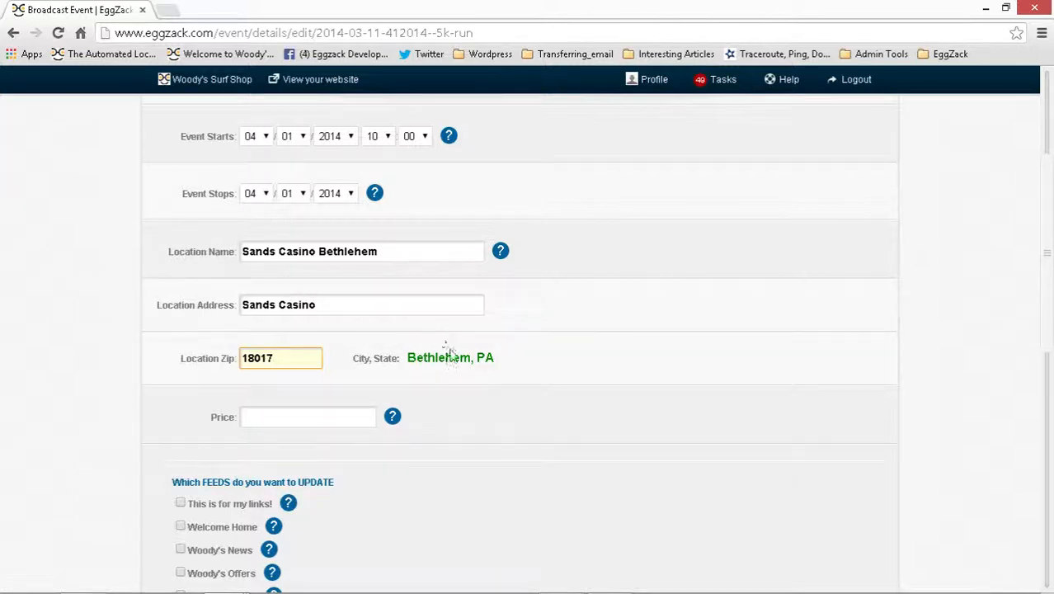
pyautogui.press('Tab')
# - Publish the event with the price, feeds, transaction and Yes/No Marketing options left blank
pyautogui.scroll(-1, 527, 398)
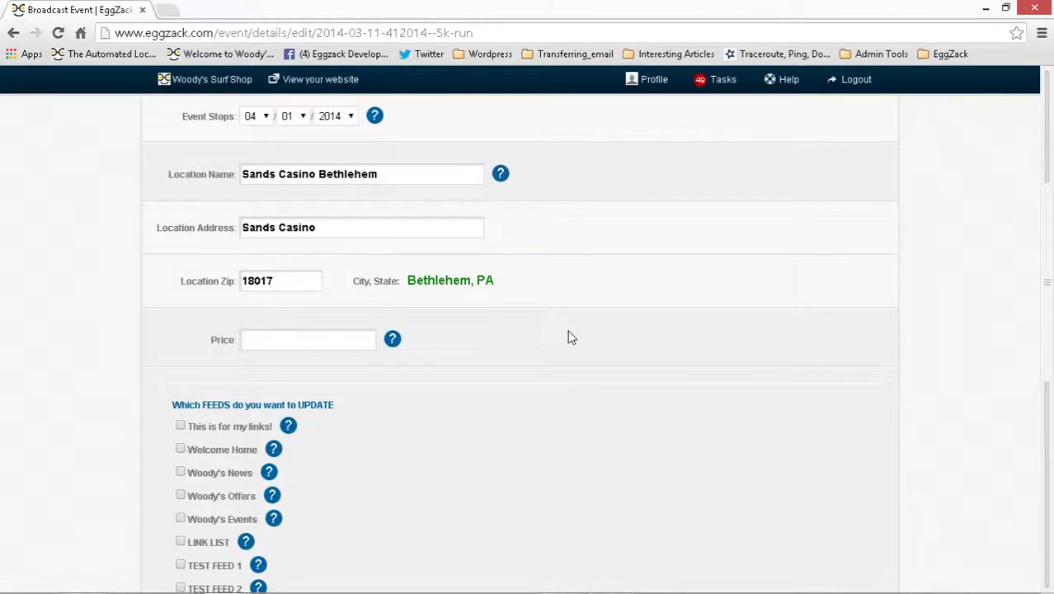
pyautogui.scroll(-2, 571, 336)
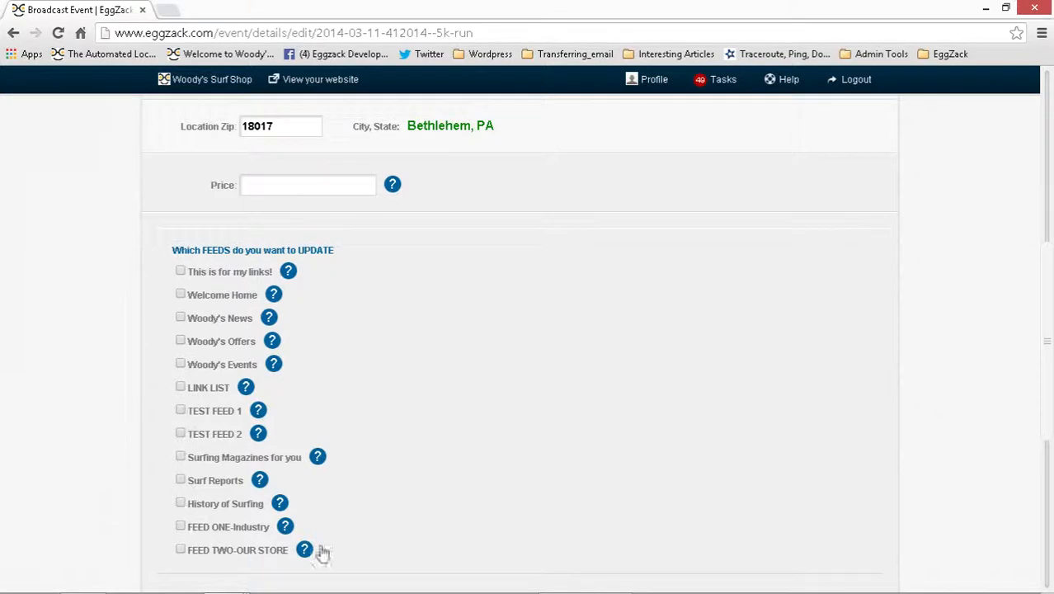
pyautogui.scroll(-4, 583, 322)
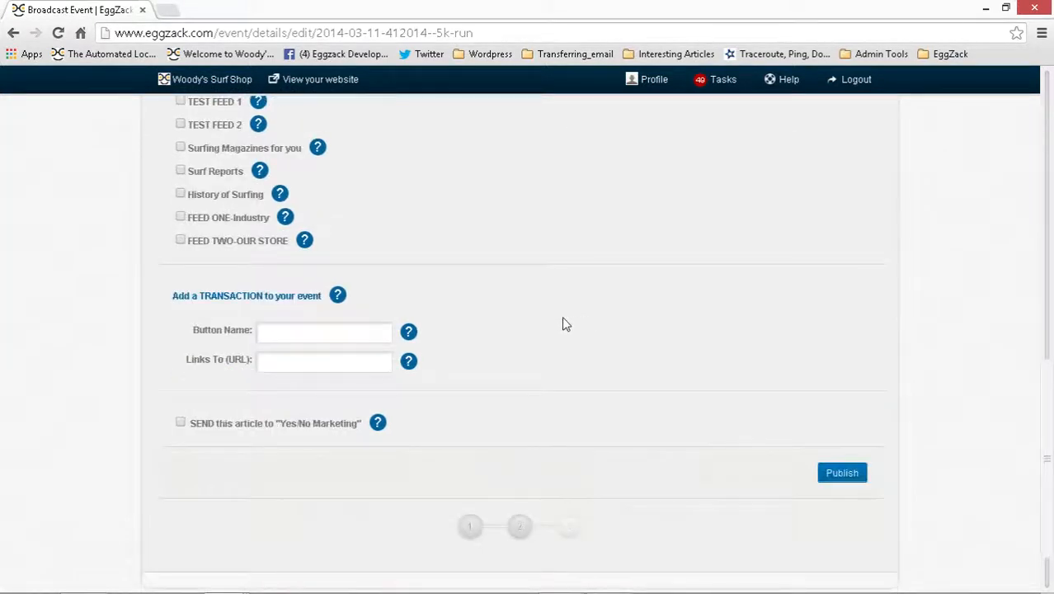
pyautogui.scroll(-1, 643, 370)
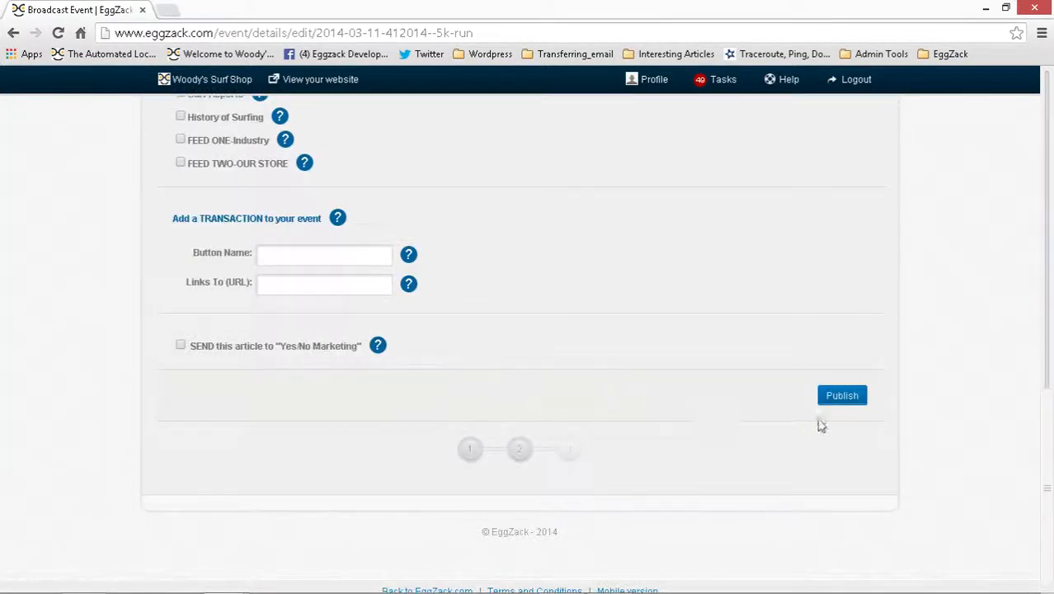
pyautogui.click(842, 396)
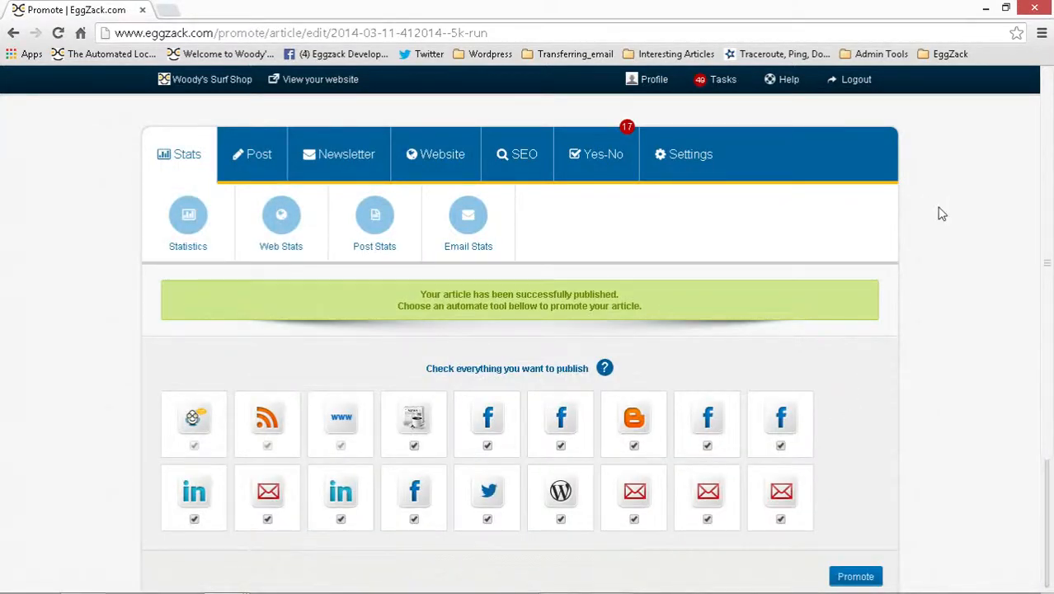
# - Deselect every optional outlet except the Eggzack Developers Facebook page and Twitter, and promote the 5K Run event
pyautogui.scroll(-1, 941, 213)
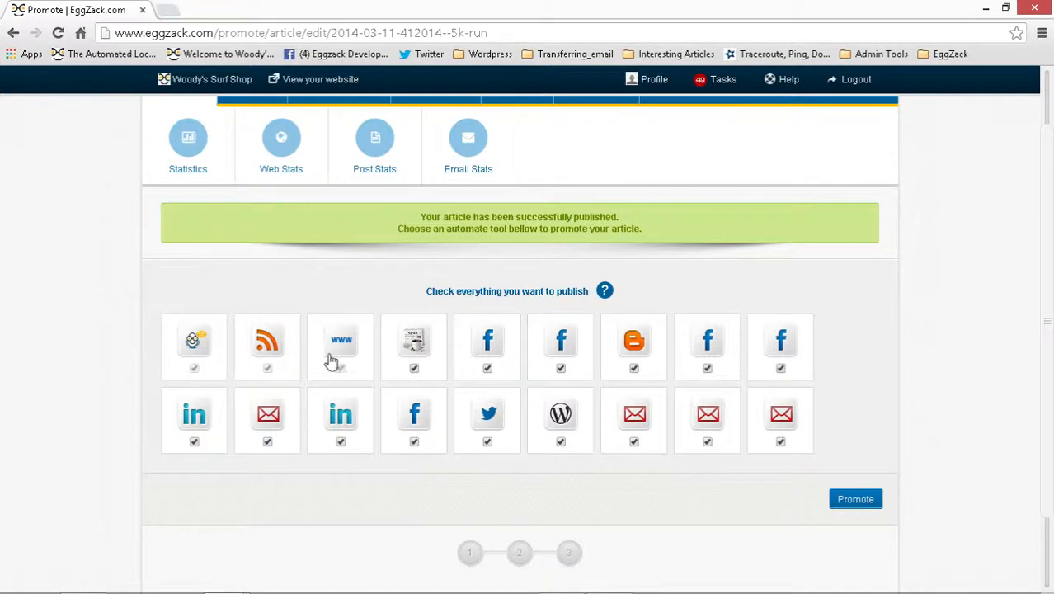
pyautogui.click(413, 368)
pyautogui.click(487, 368)
pyautogui.click(561, 368)
pyautogui.click(633, 369)
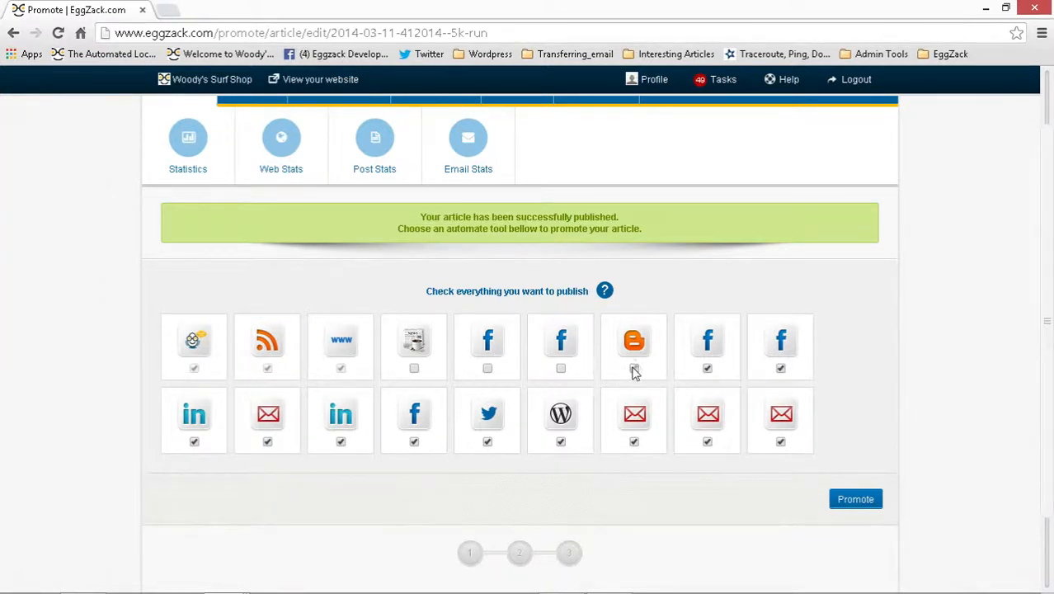
pyautogui.click(707, 368)
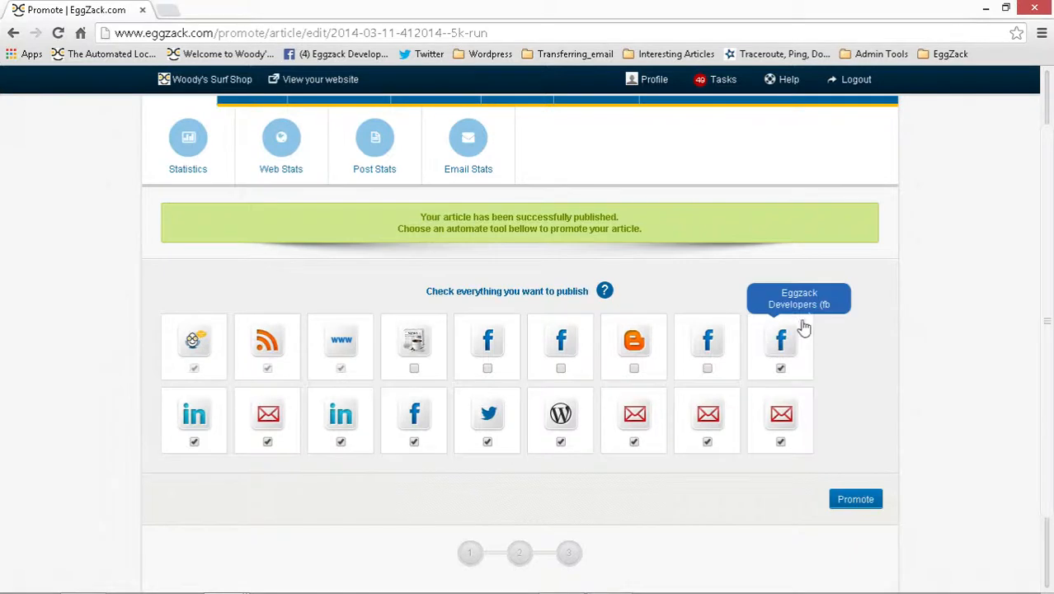
pyautogui.click(194, 442)
pyautogui.click(267, 442)
pyautogui.click(341, 442)
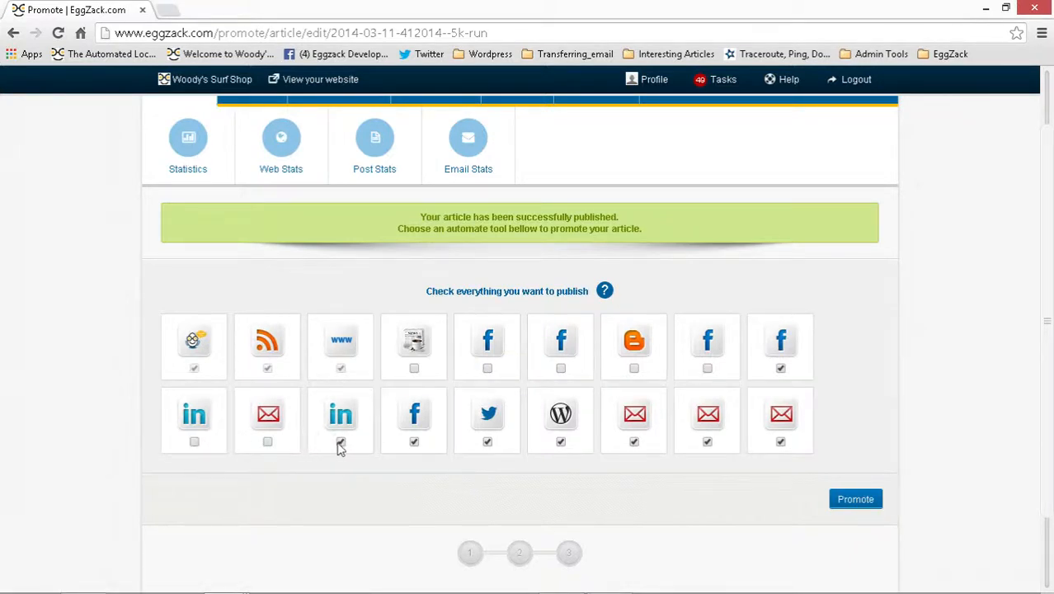
pyautogui.click(414, 441)
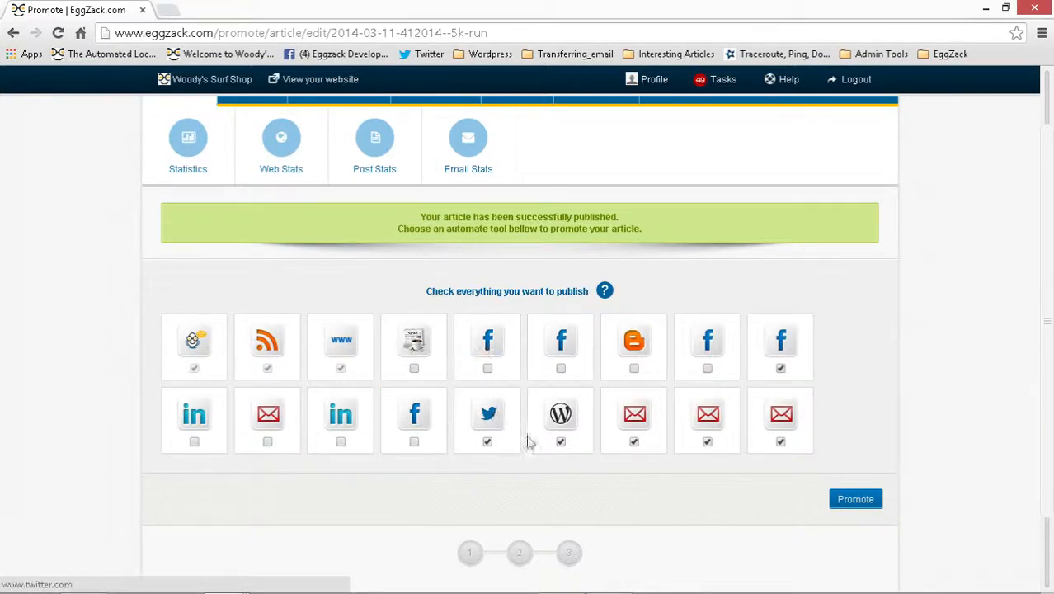
pyautogui.click(559, 442)
pyautogui.click(634, 442)
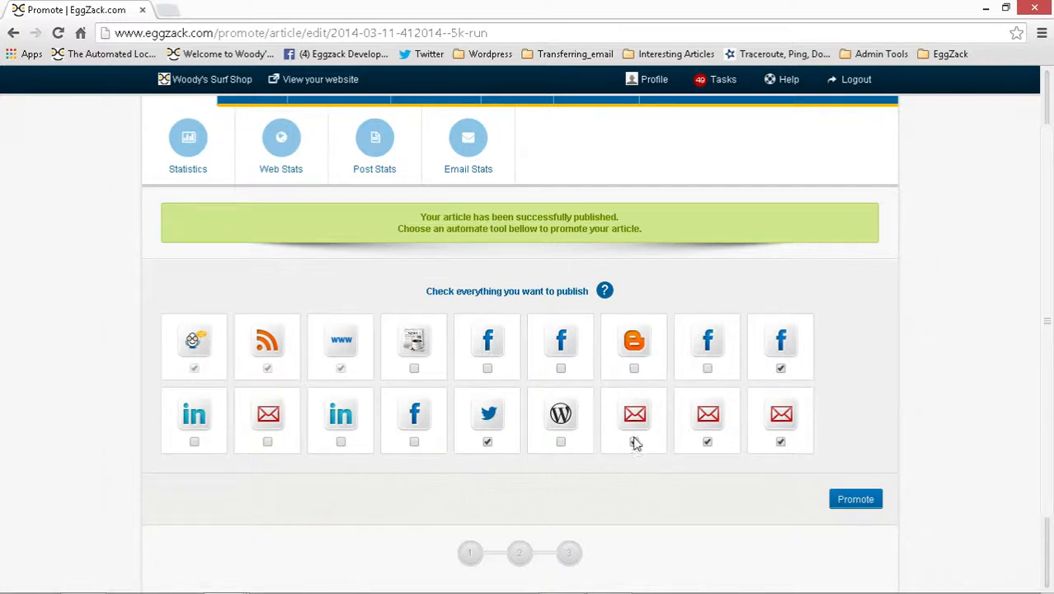
pyautogui.click(708, 442)
pyautogui.click(780, 442)
pyautogui.click(853, 504)
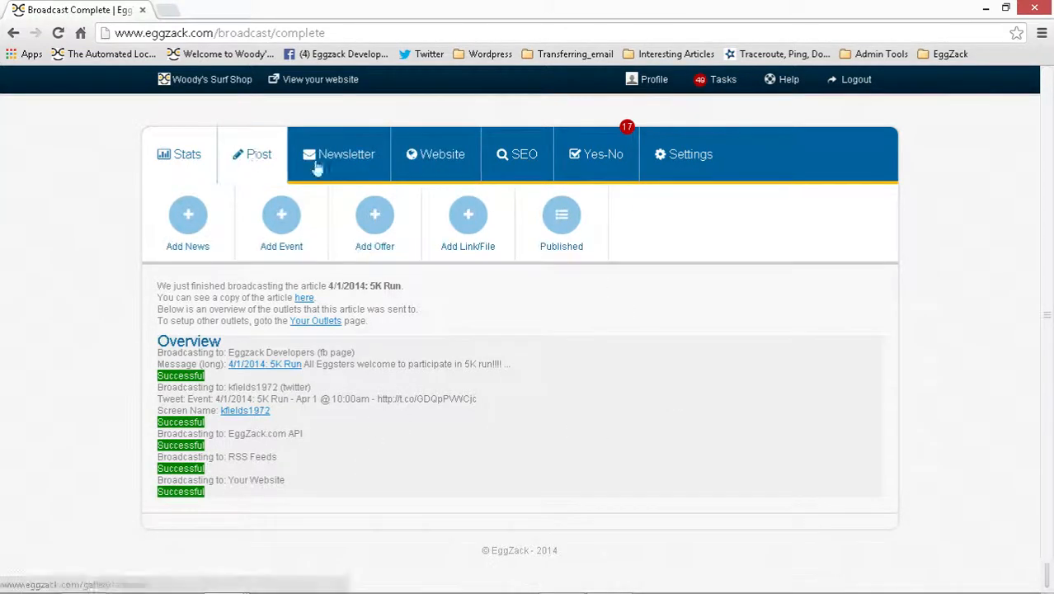
# - Switch to the browser window with the public Woody's Surf Shop website and open its home page
pyautogui.moveTo(349, 170)
pyautogui.moveTo(451, 157)
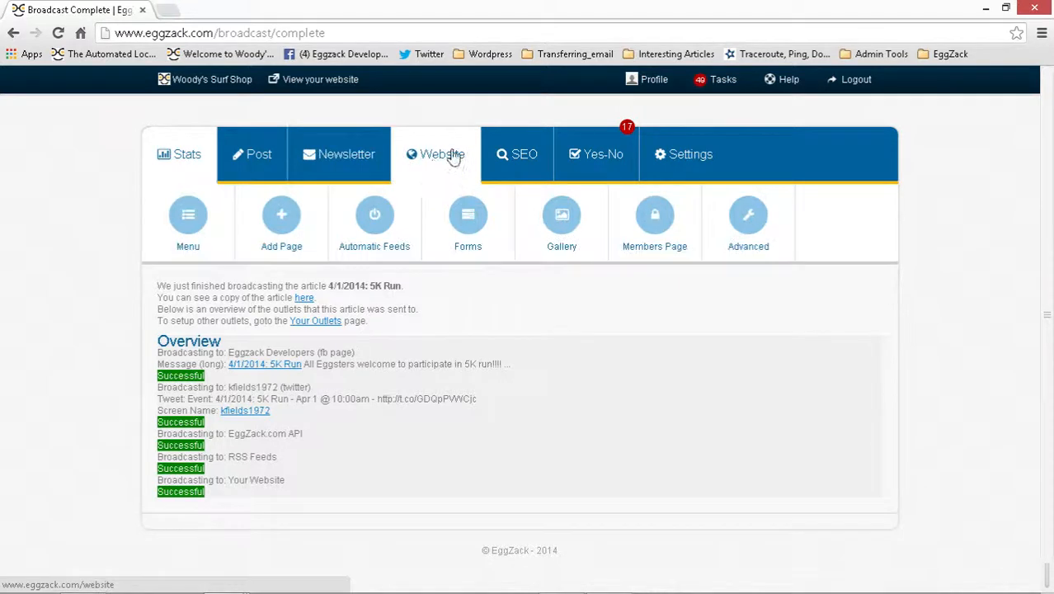
pyautogui.hotkey('alt', 'Tab')
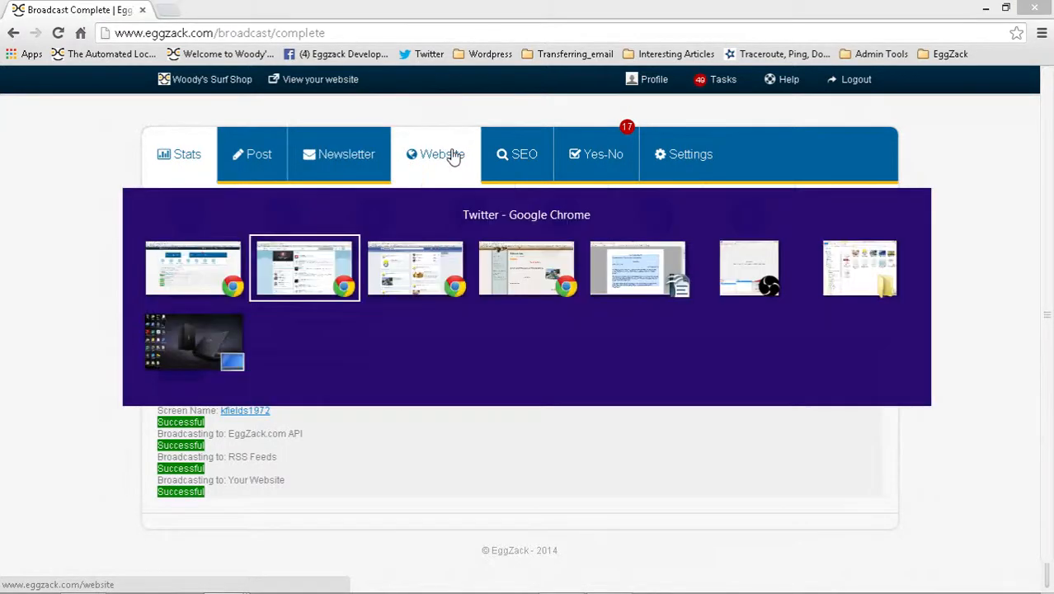
pyautogui.press('Tab')
pyautogui.press('Tab')
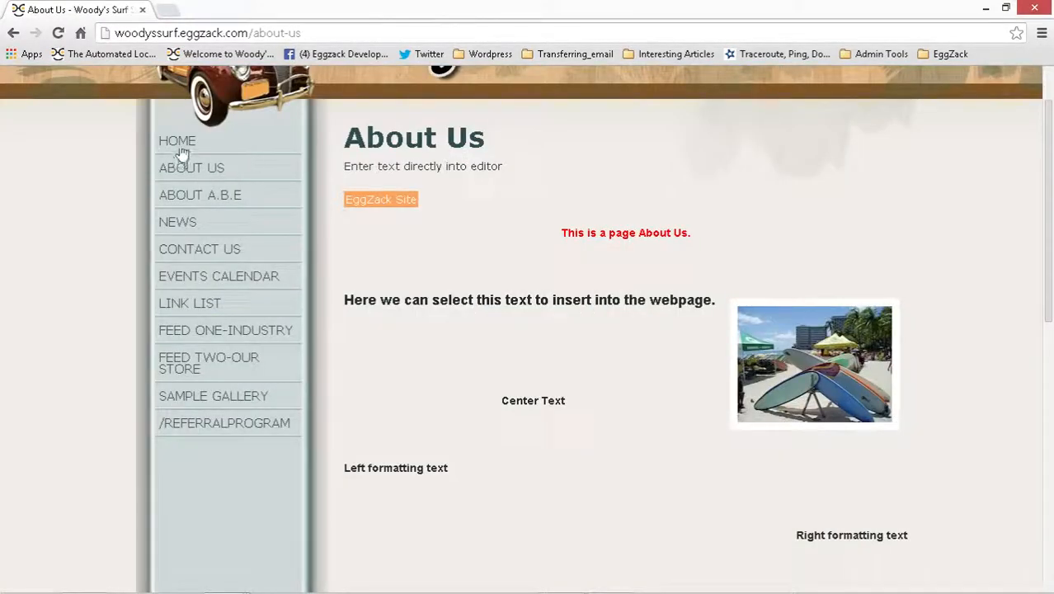
pyautogui.click(179, 144)
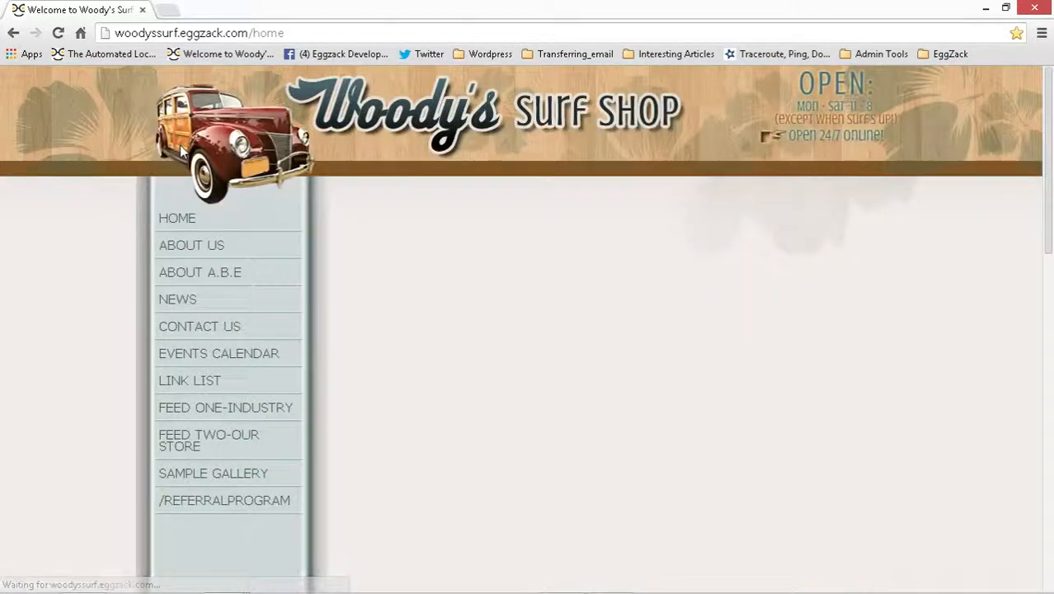
# - Open the 5K Run event from the home page's Upcoming Events list and review its location, map and picture
pyautogui.scroll(-3, 837, 321)
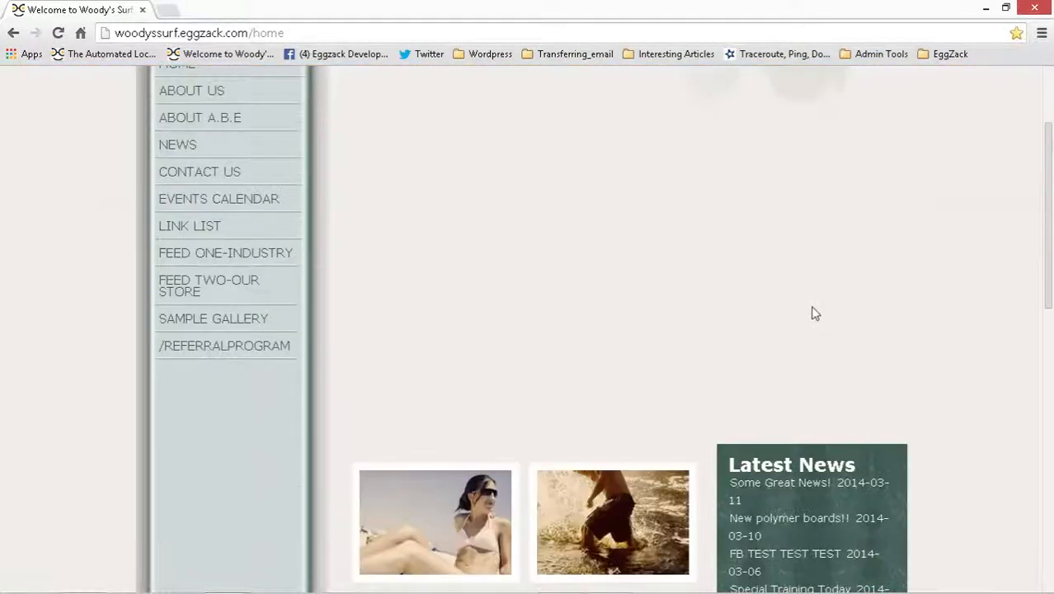
pyautogui.scroll(-3, 976, 295)
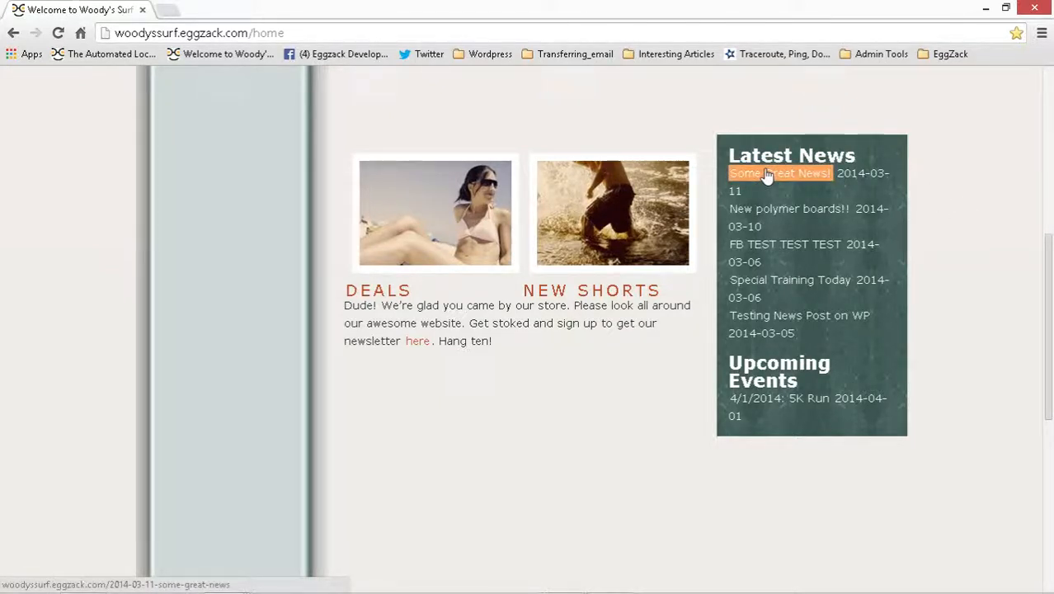
pyautogui.click(783, 402)
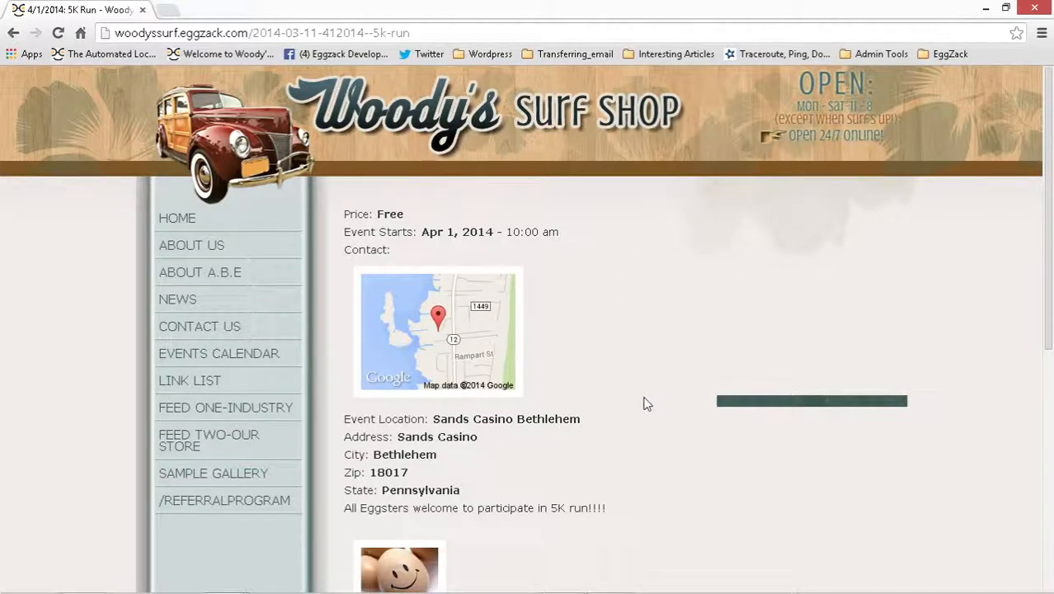
pyautogui.scroll(-1, 659, 335)
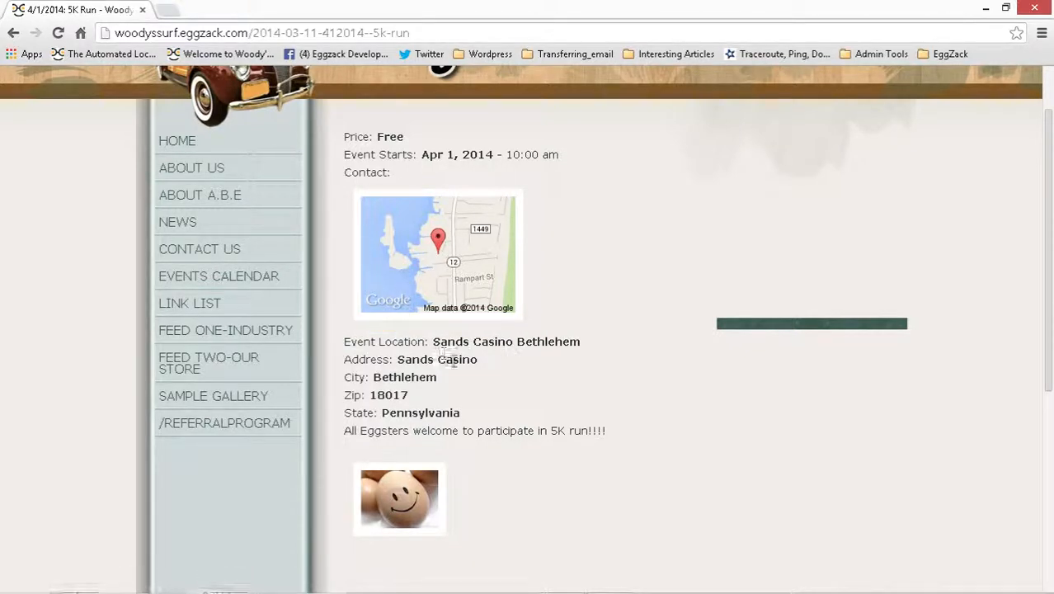
# - Switch to the Twitter window, refresh the timeline and open the link in the 5K Run event tweet
pyautogui.scroll(-1, 583, 426)
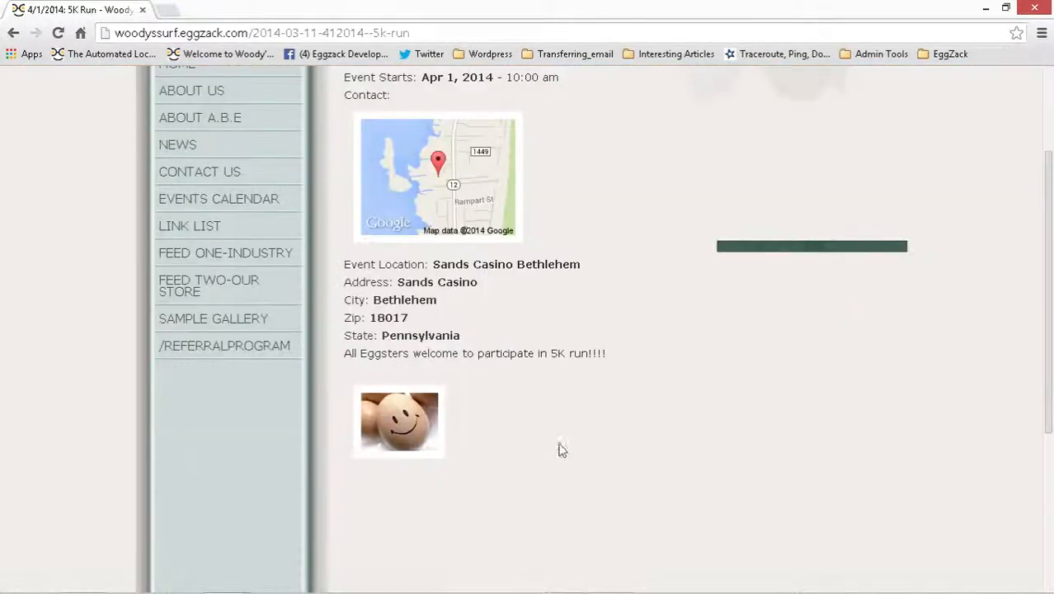
pyautogui.hotkey('alt', 'Tab')
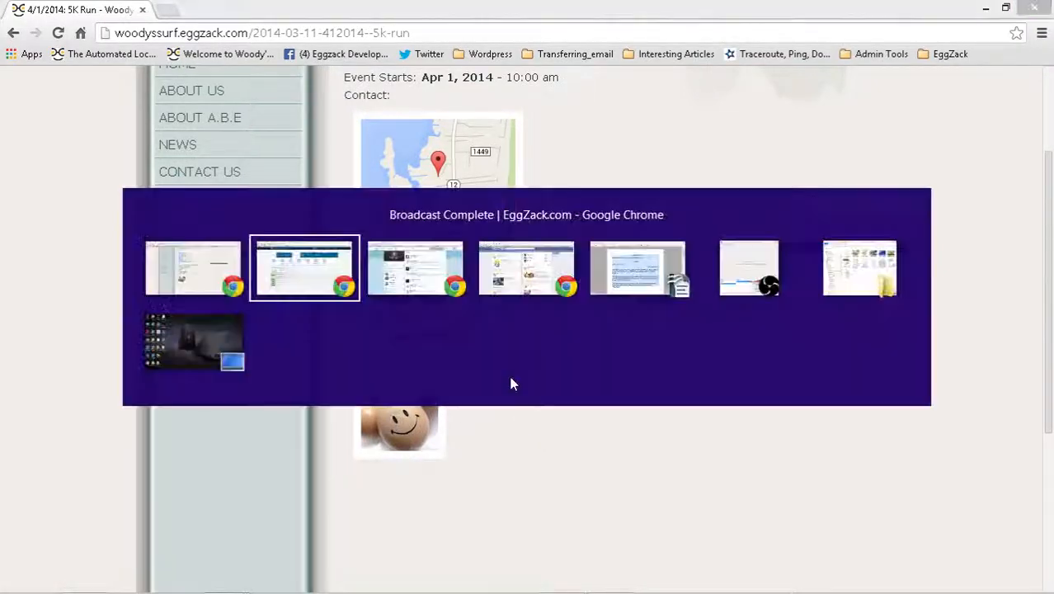
pyautogui.press('Tab')
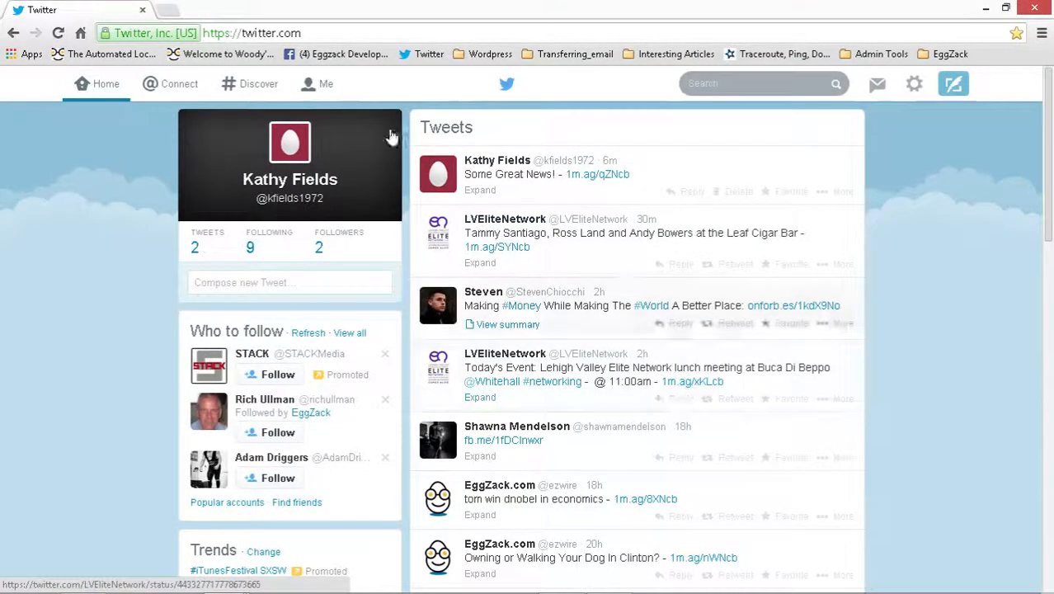
pyautogui.click(58, 33)
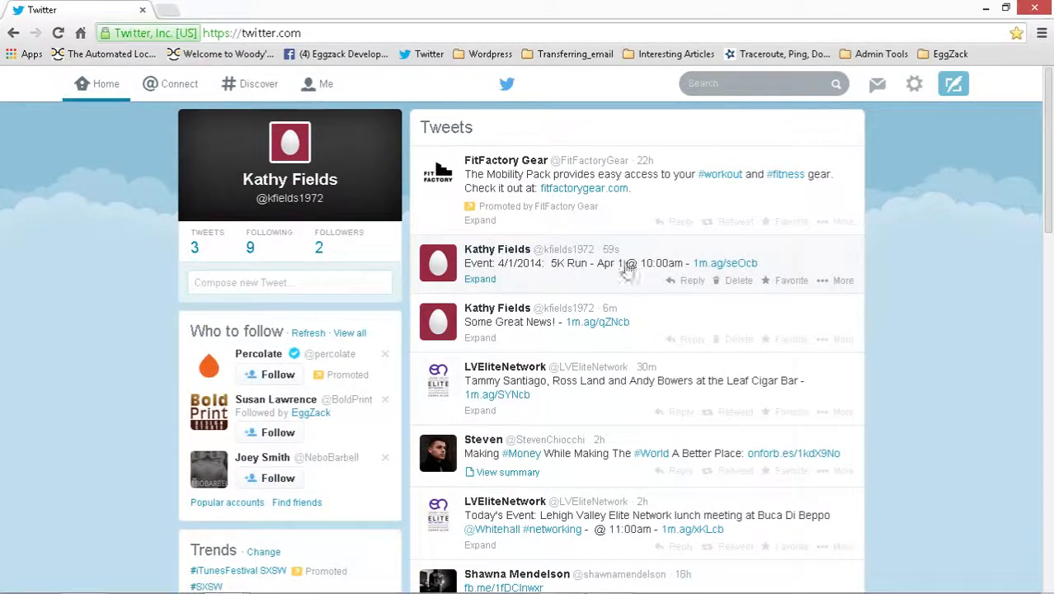
pyautogui.click(736, 265)
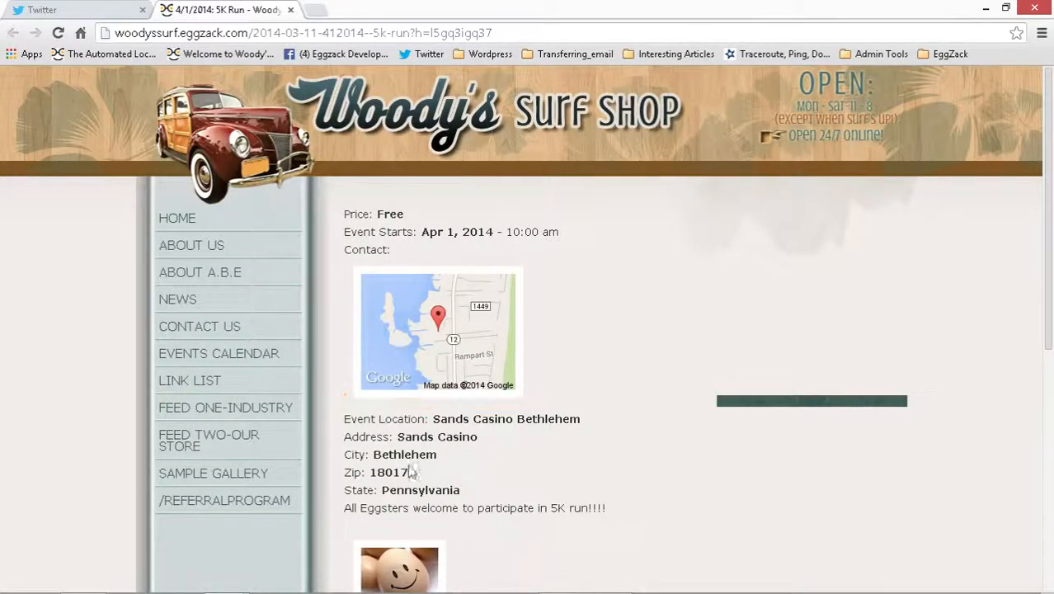
# - Switch to the Eggzack Developers Facebook page and refresh it to check for the 5K Run post
pyautogui.hotkey('alt', 'Tab')
pyautogui.hotkey('alt', 'Tab')
pyautogui.hotkey('alt', 'Tab')
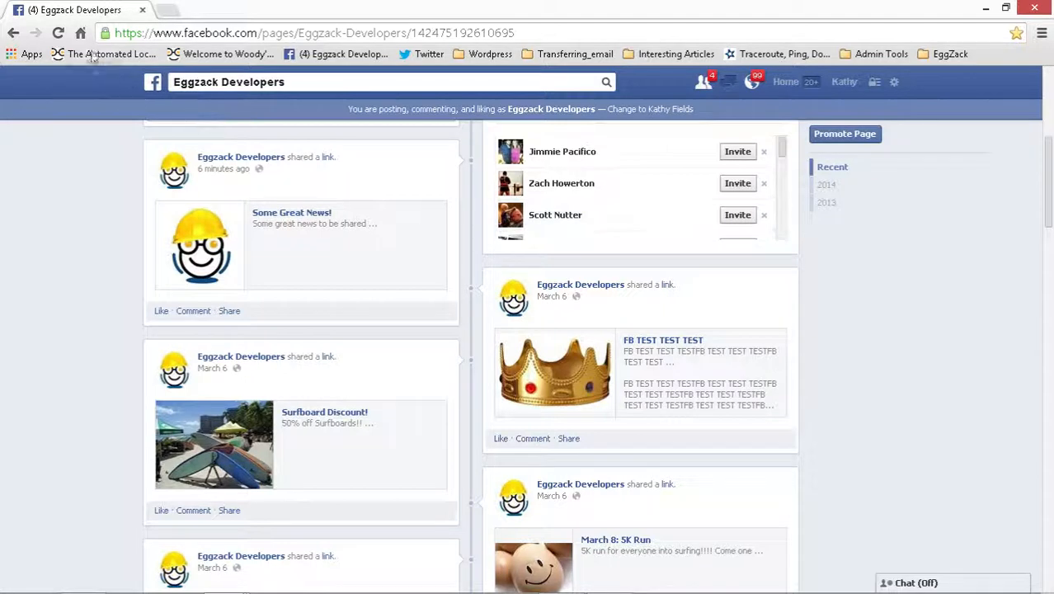
pyautogui.click(57, 34)
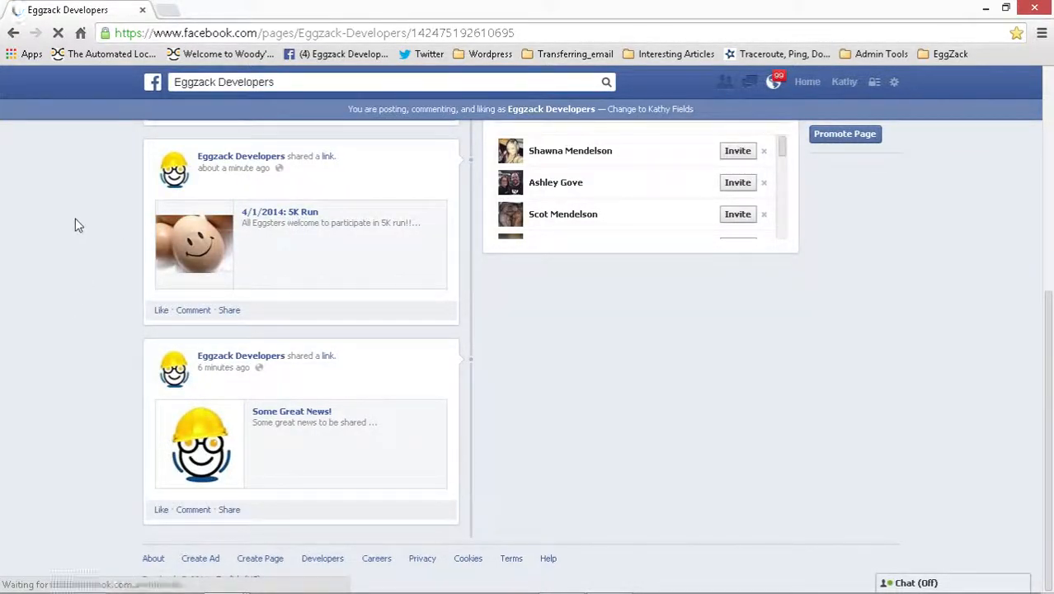
# - Switch back to the EggZack window and start a new offer titled "Surfboards Special!!!"
pyautogui.hotkey('alt', 'Tab')
pyautogui.hotkey('alt', 'Tab')
pyautogui.hotkey('alt', 'Tab')
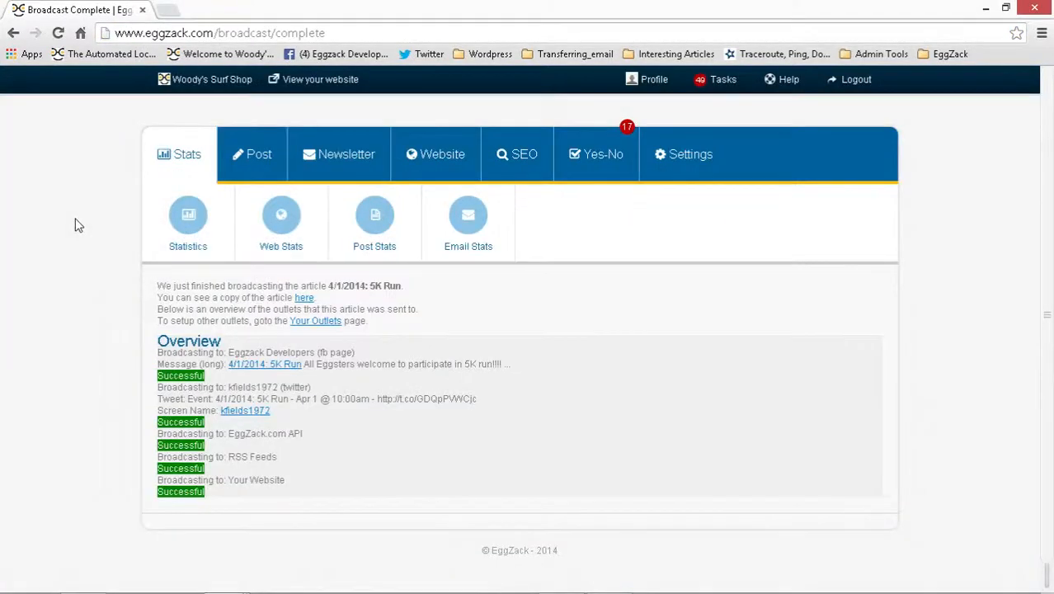
pyautogui.moveTo(258, 169)
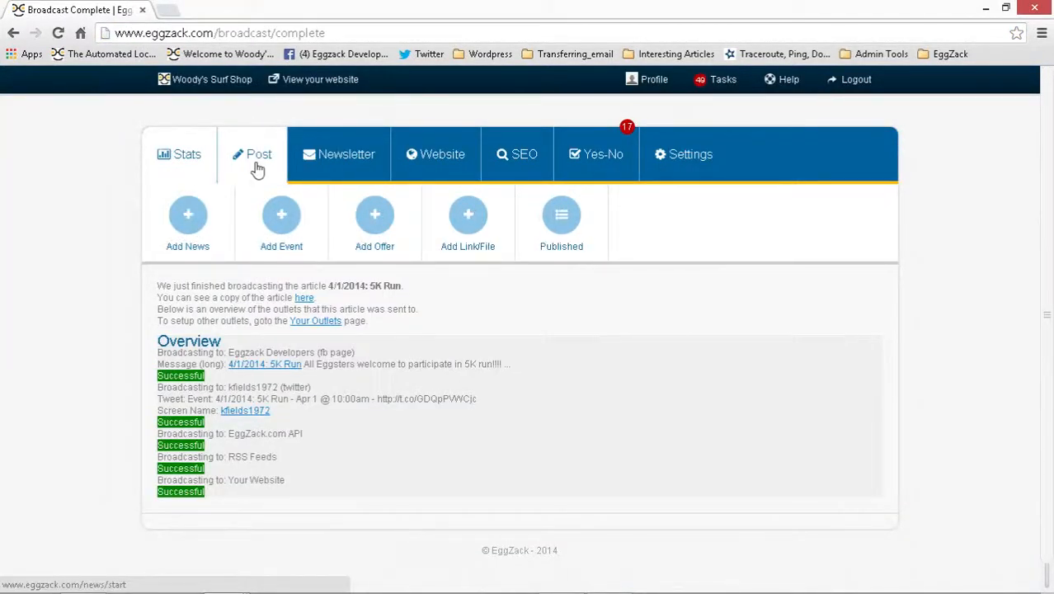
pyautogui.click(375, 218)
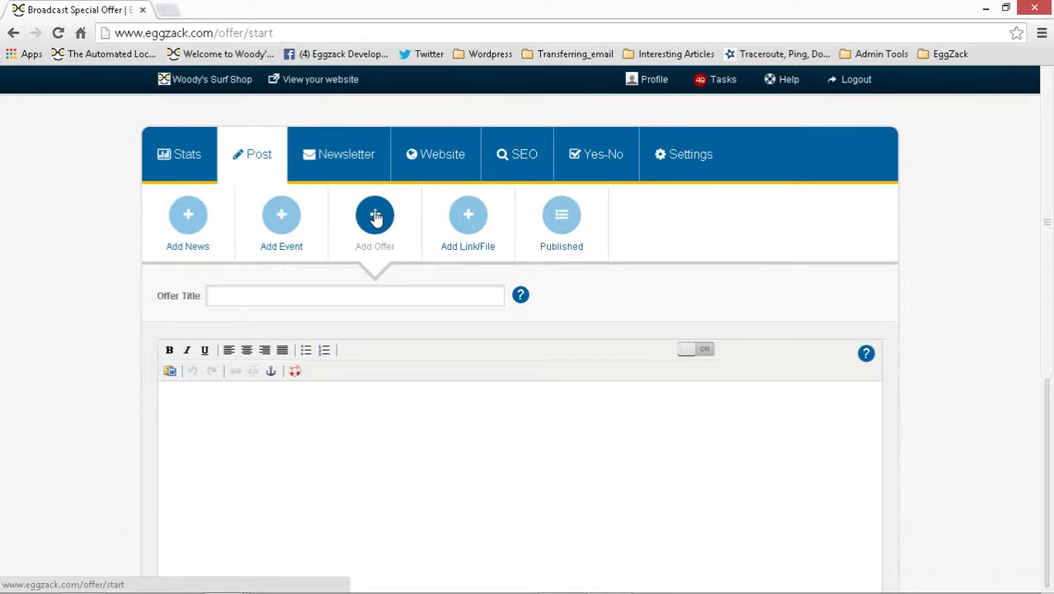
pyautogui.click(310, 295)
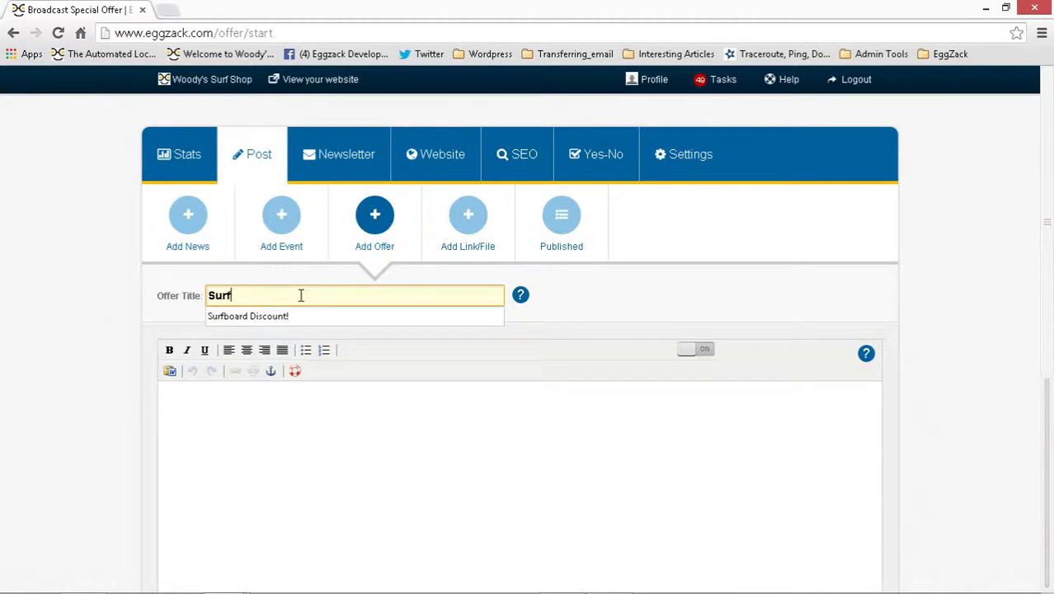
pyautogui.write('boards Special!!!')
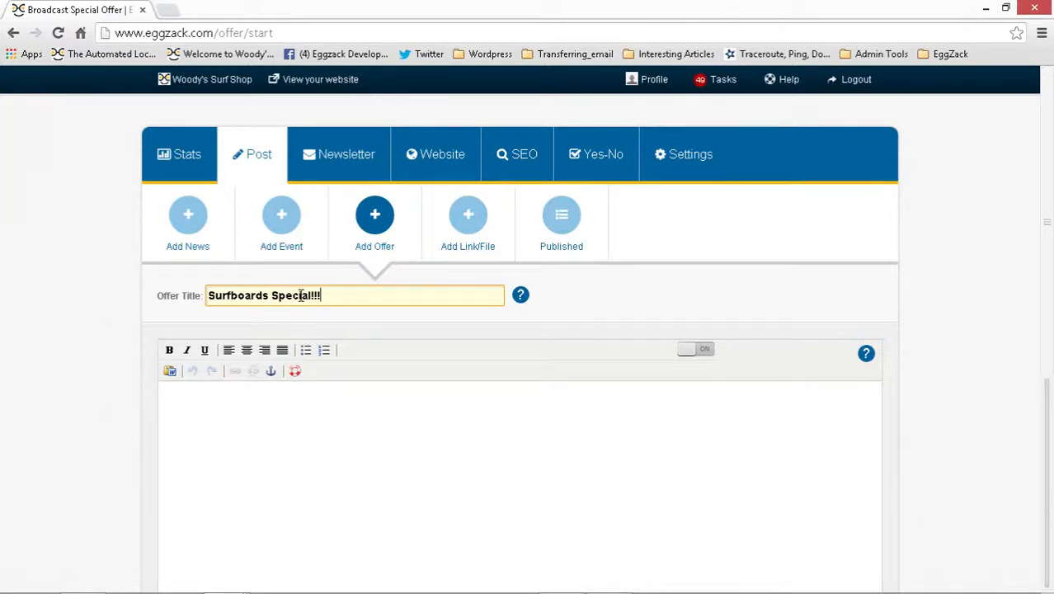
# - Enter "20% off Surfboards!!!!" as the offer's body text
pyautogui.press('Tab')
pyautogui.press('Tab')
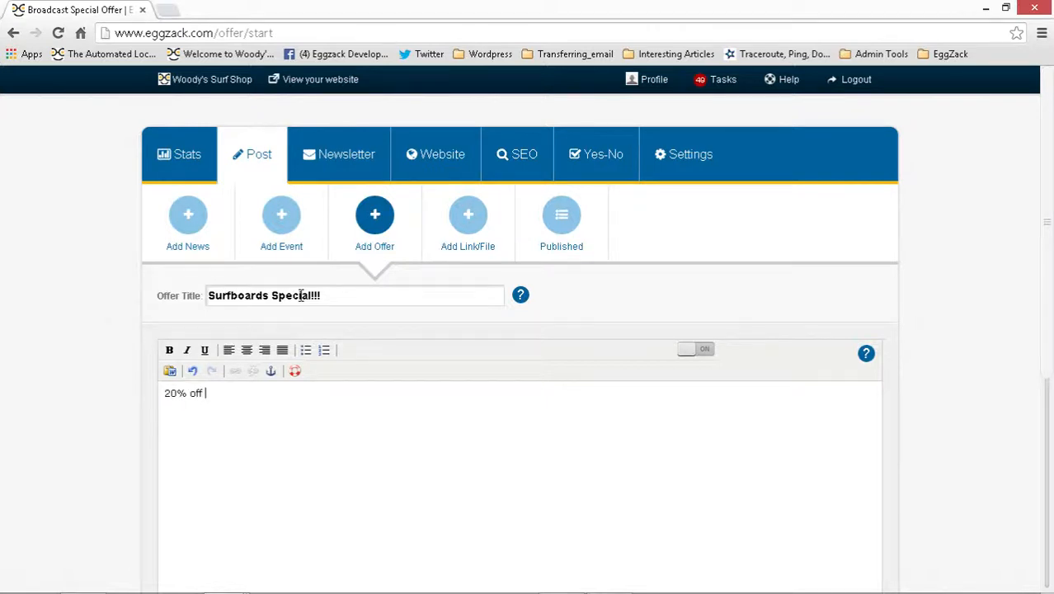
pyautogui.press('BackSpace')
pyautogui.press('BackSpace')
pyautogui.press('BackSpace')
pyautogui.press('BackSpace')
pyautogui.press('BackSpace')
pyautogui.press('BackSpace')
pyautogui.write('fob')
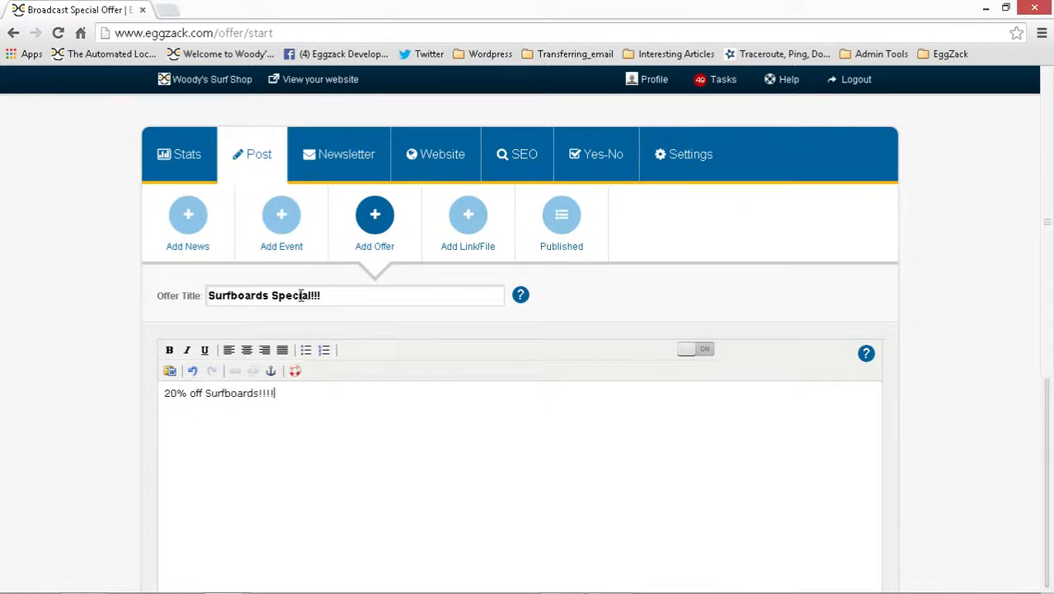
# - Attach the picture 200pix_egg.jpg to the offer, keep the default image caption and continue to the offer details
pyautogui.scroll(-3, 411, 329)
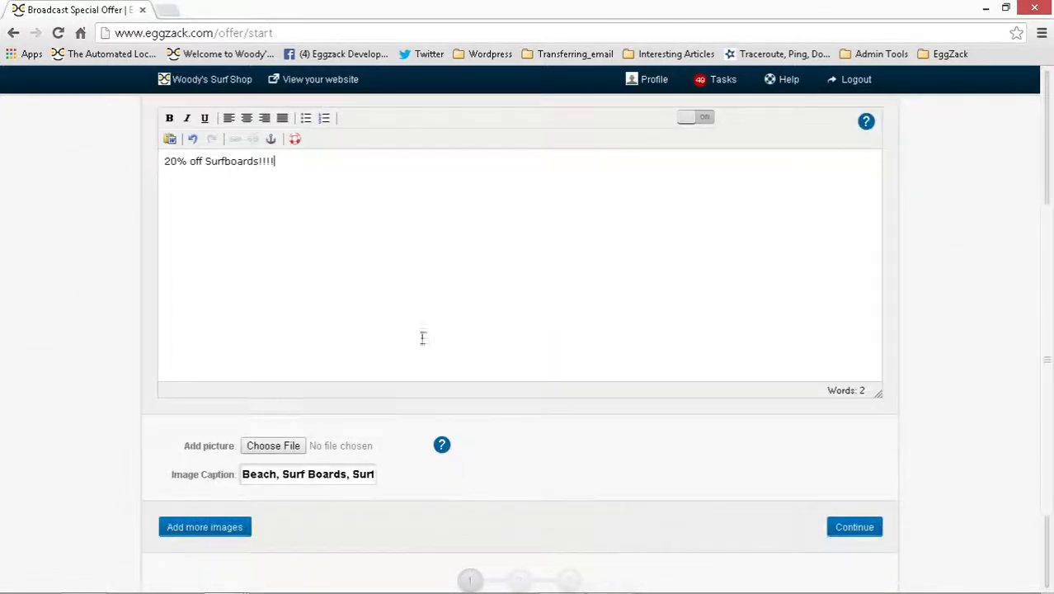
pyautogui.click(280, 445)
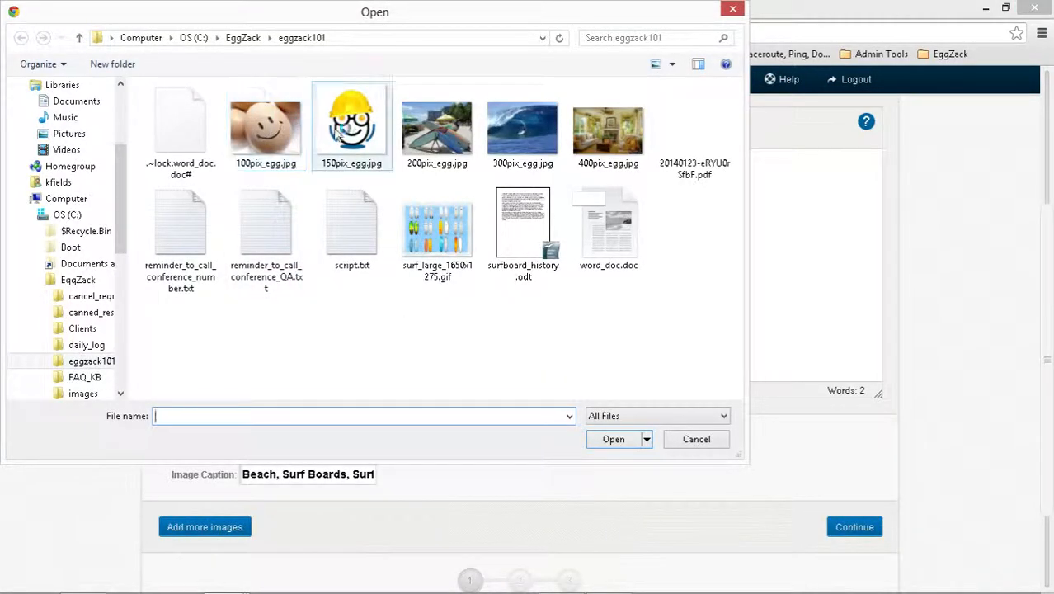
pyautogui.click(448, 133)
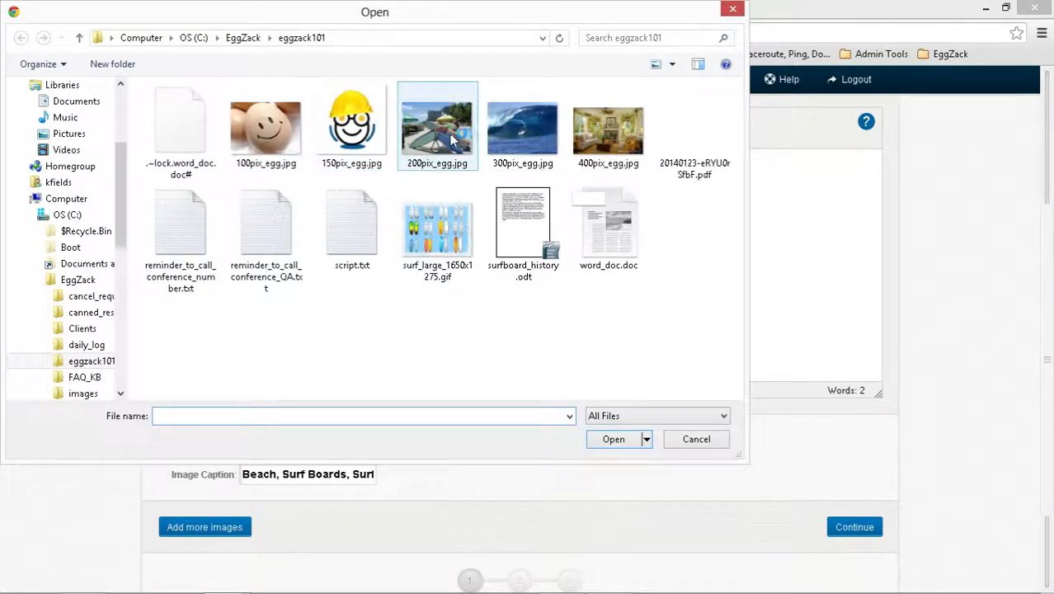
pyautogui.doubleClick(448, 133)
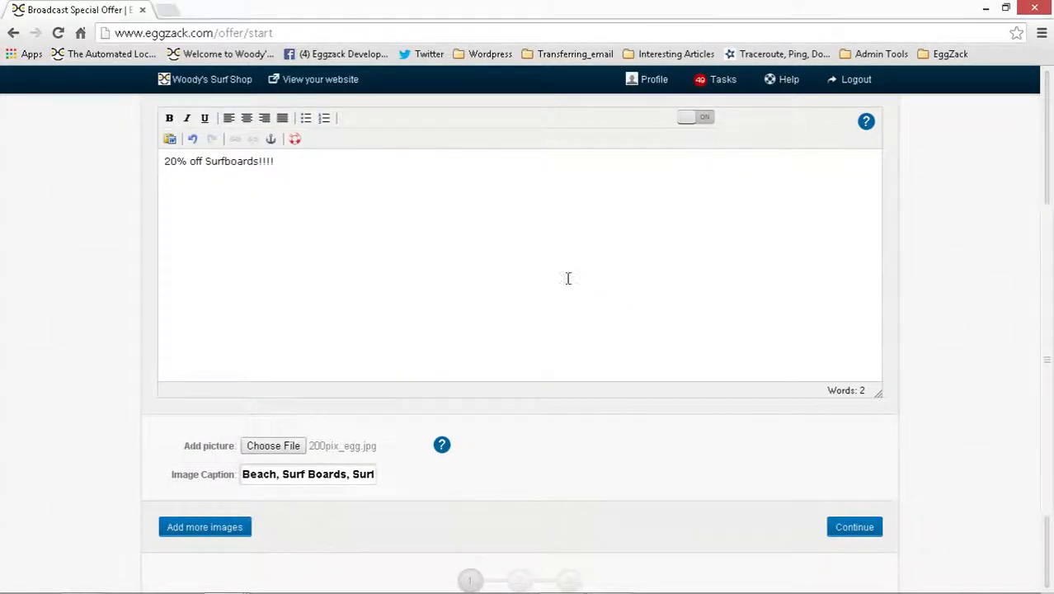
pyautogui.click(820, 527)
pyautogui.click(855, 534)
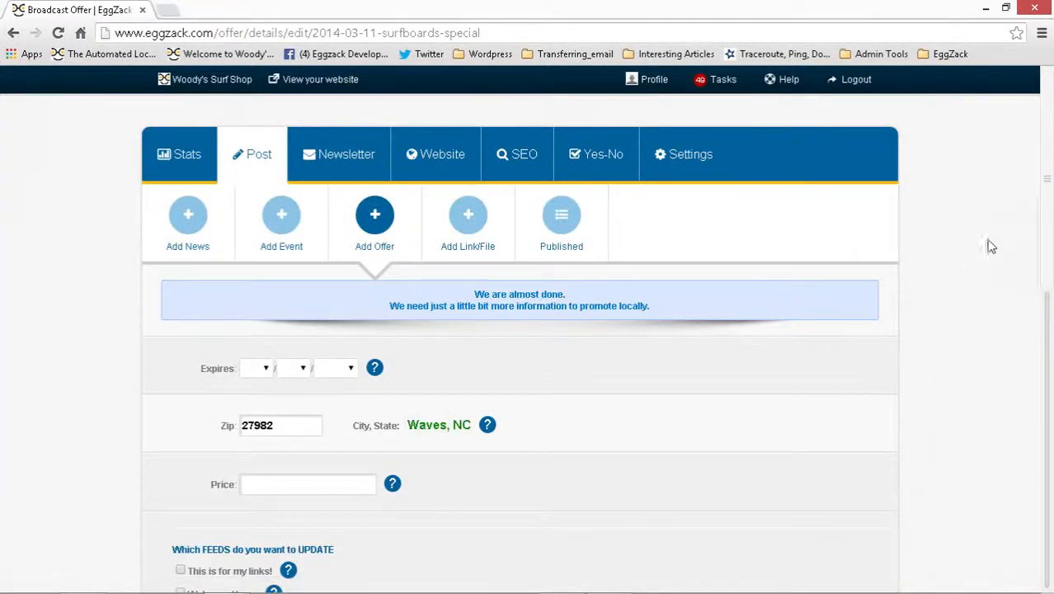
# - Set the offer's expiration date to 04/01/2014
pyautogui.scroll(-1, 940, 241)
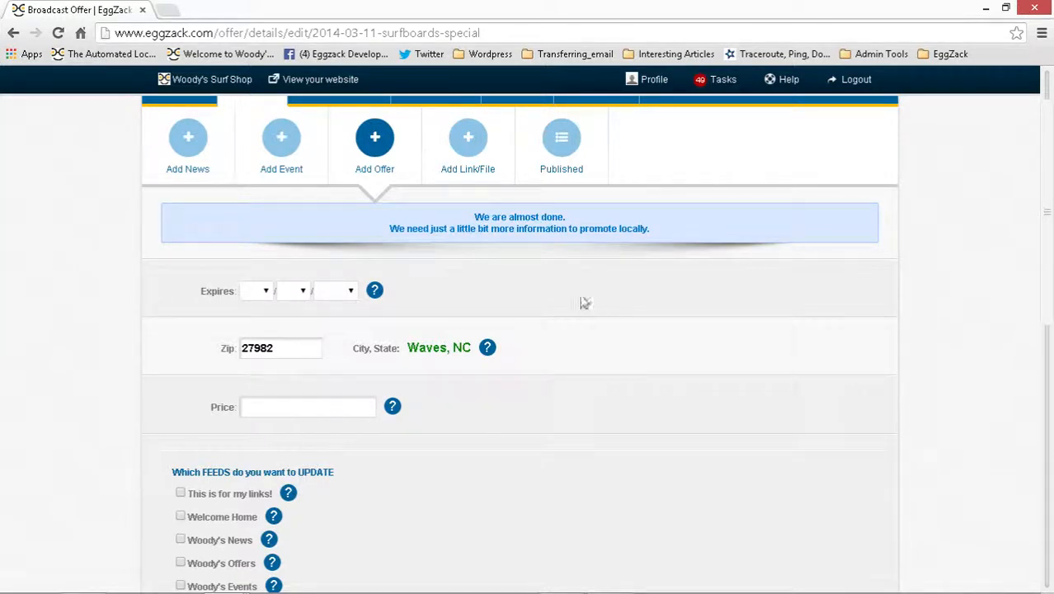
pyautogui.click(266, 292)
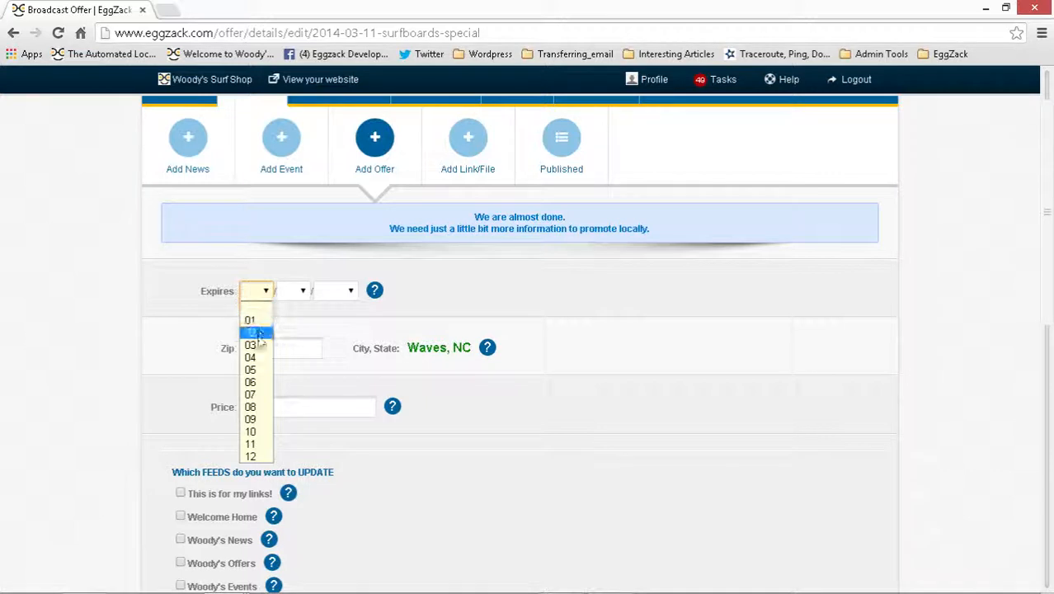
pyautogui.click(251, 357)
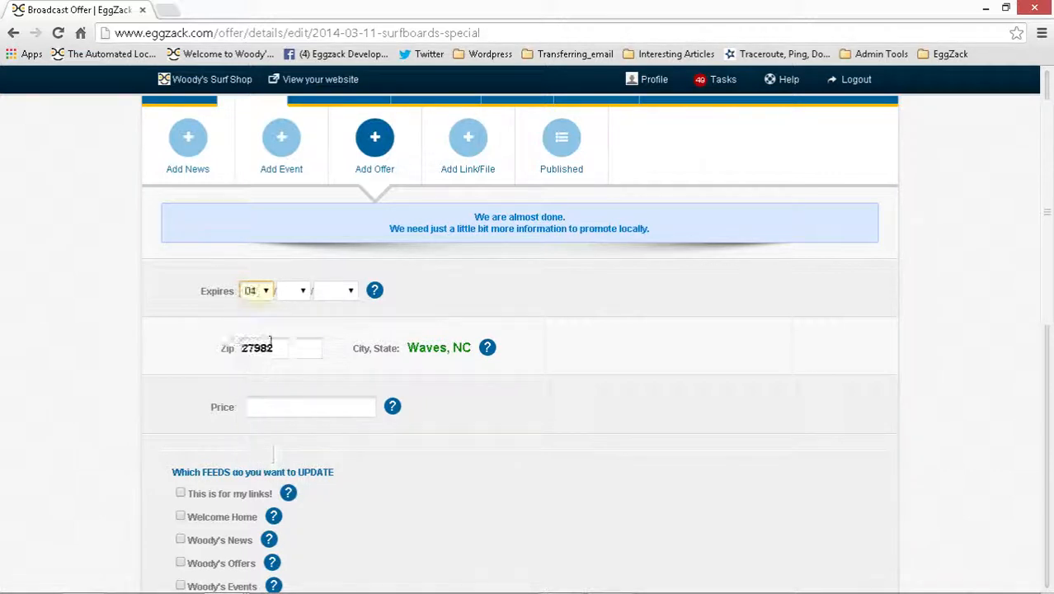
pyautogui.click(302, 293)
pyautogui.click(290, 322)
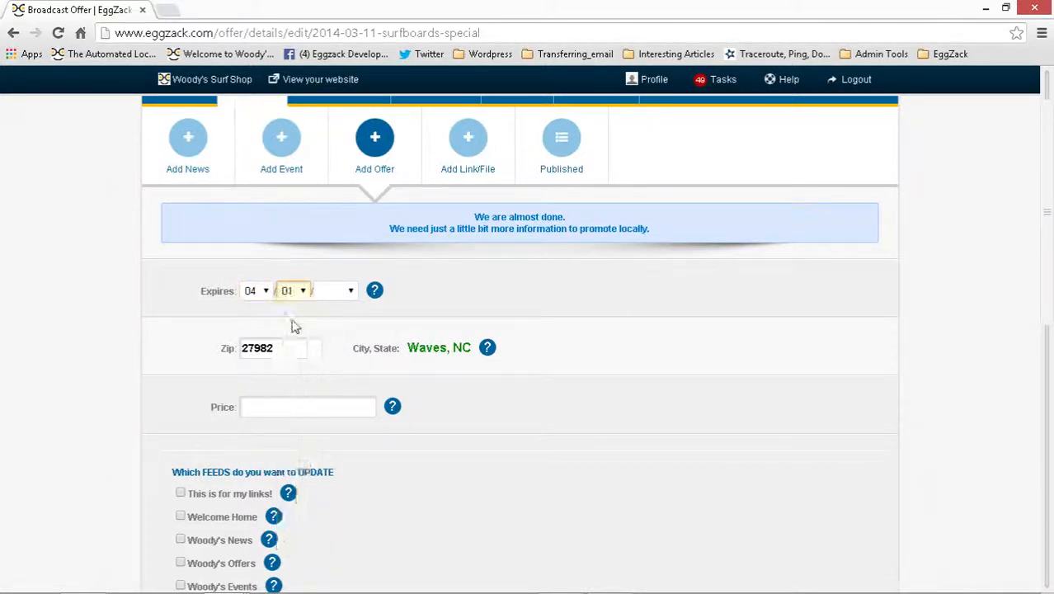
pyautogui.click(353, 293)
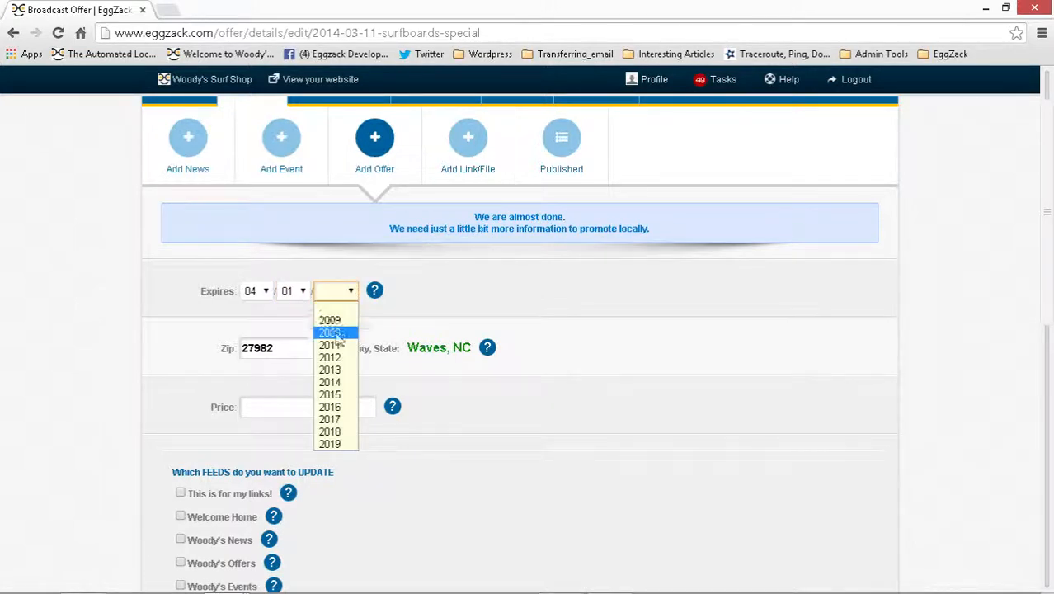
pyautogui.click(332, 381)
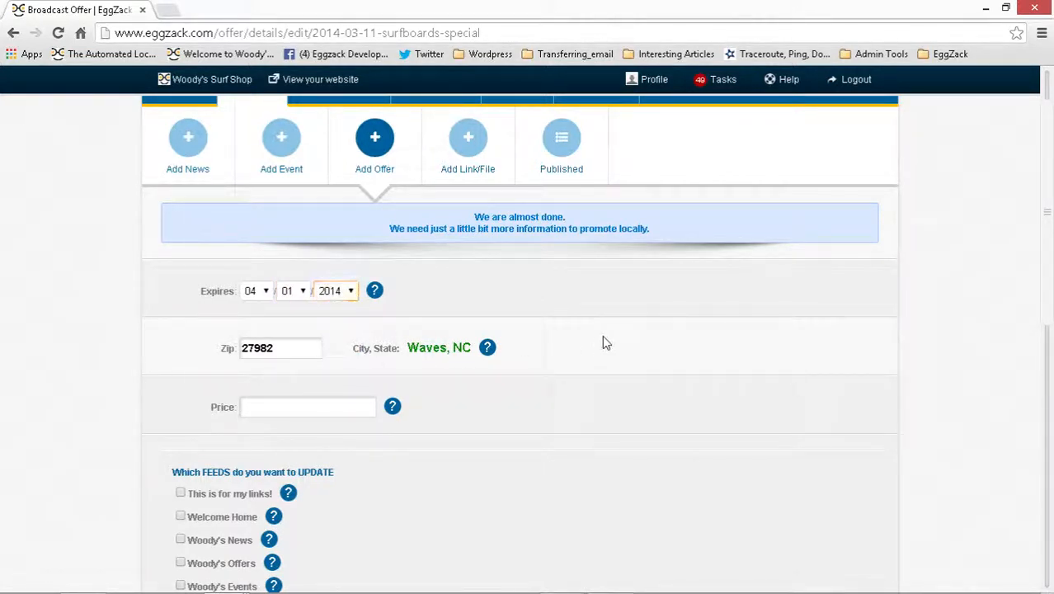
# - Set the offer's price to "20% Off"
pyautogui.scroll(-1, 603, 335)
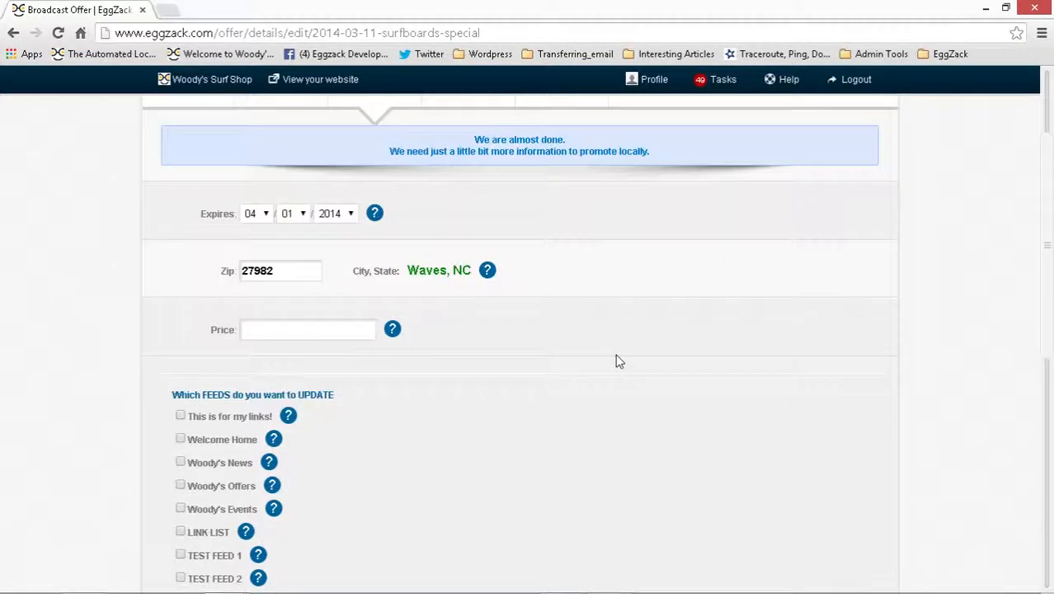
pyautogui.click(321, 330)
pyautogui.moveTo(393, 338)
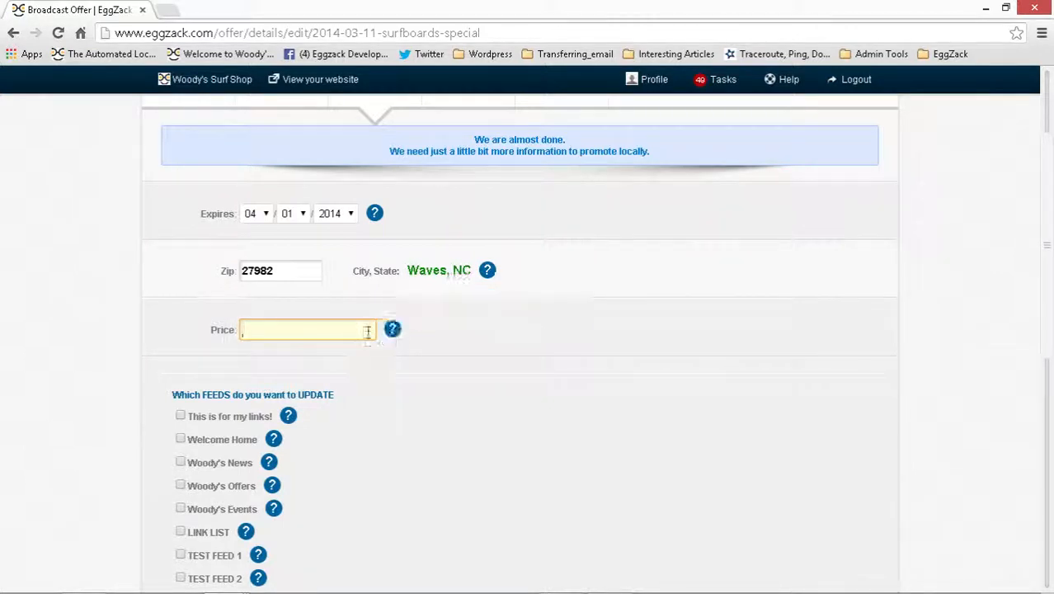
pyautogui.click(287, 329)
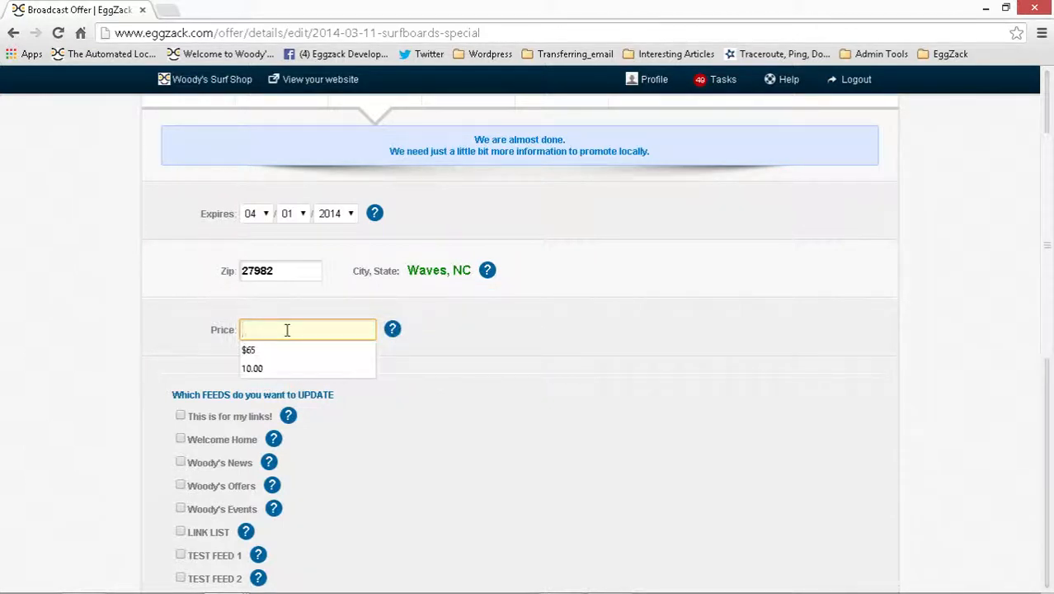
pyautogui.write('50')
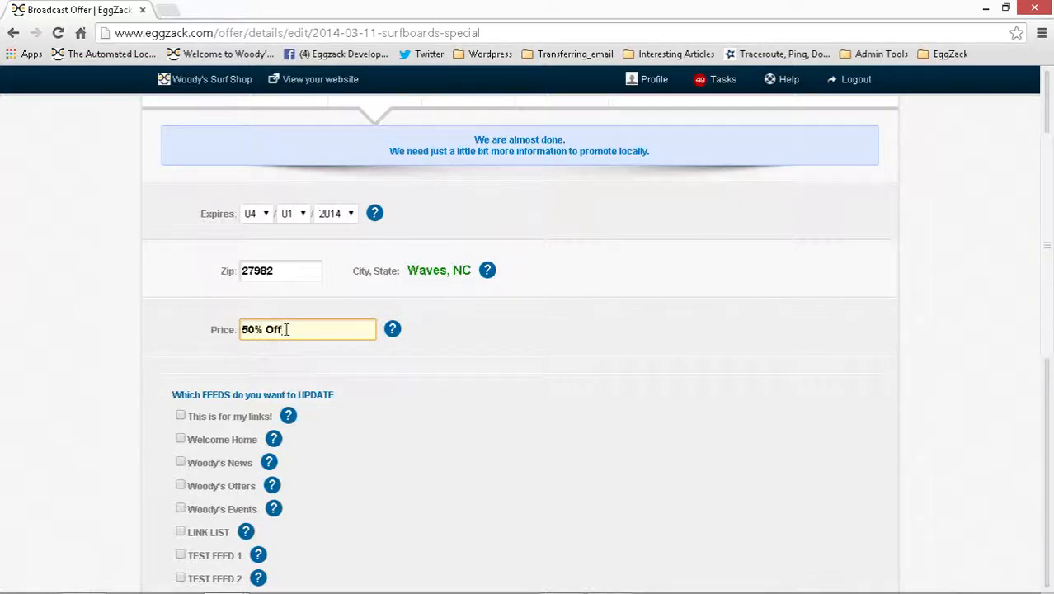
pyautogui.press('BackSpace')
pyautogui.press('BackSpace')
pyautogui.press('BackSpace')
pyautogui.press('BackSpace')
pyautogui.press('BackSpace')
pyautogui.write('20')
pyautogui.click(526, 359)
# - Publish the offer with the feeds, transaction and Yes/No Marketing options left blank
pyautogui.scroll(-2, 526, 356)
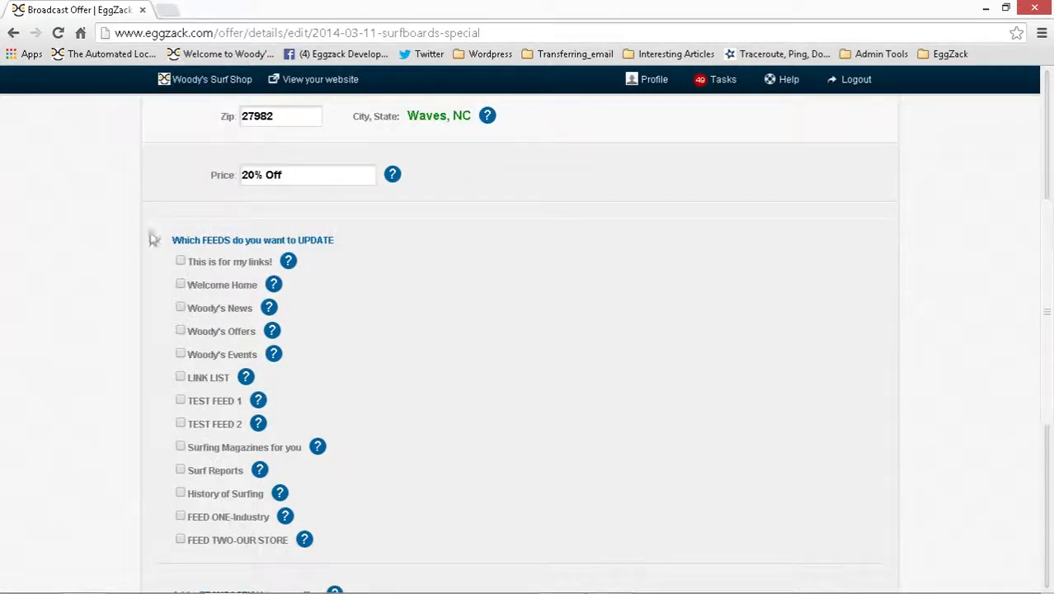
pyautogui.scroll(-4, 557, 311)
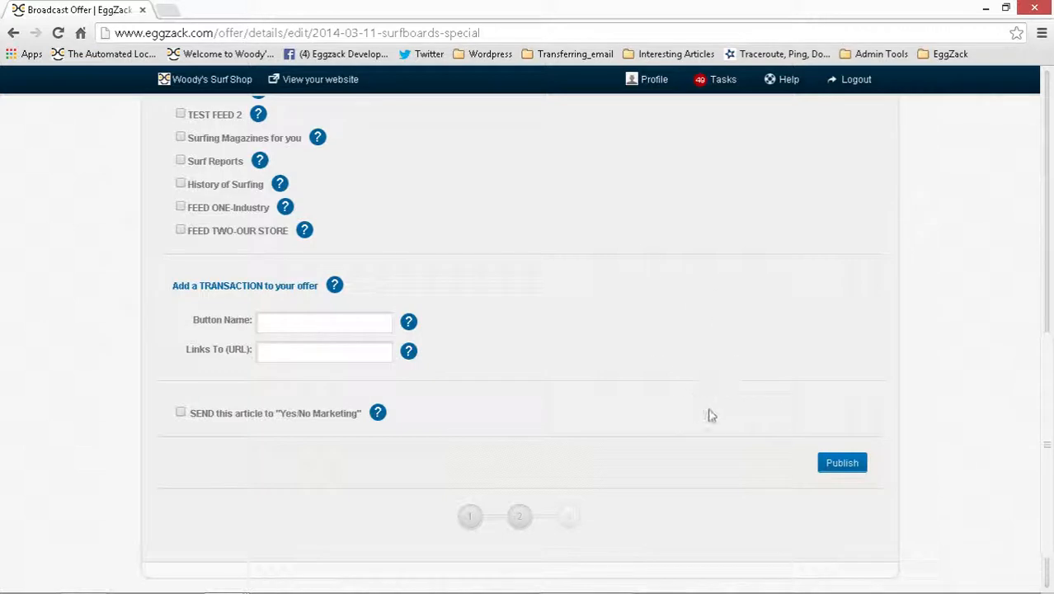
pyautogui.click(851, 464)
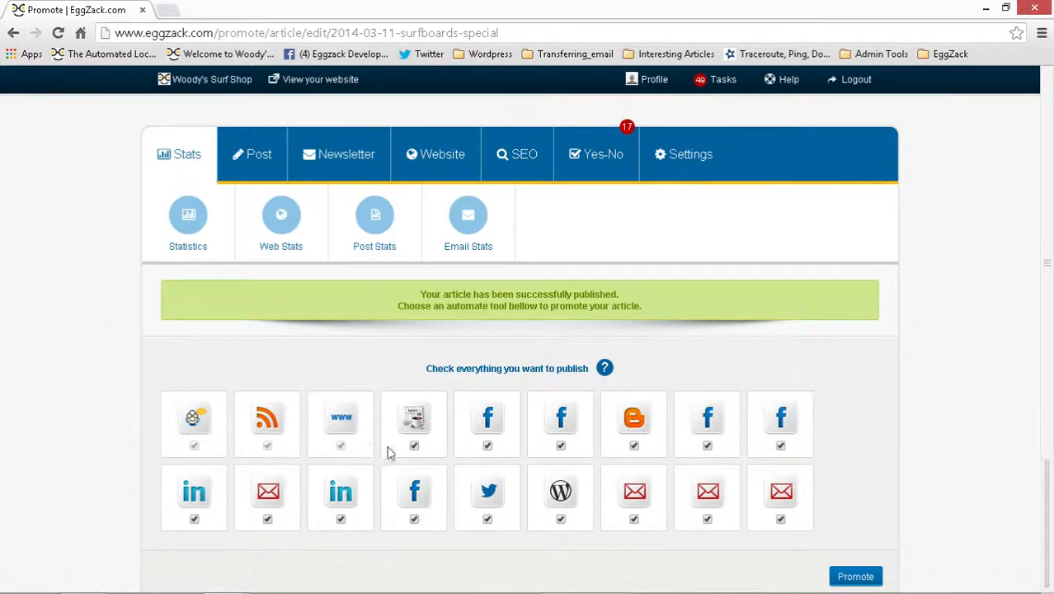
# - Deselect every optional outlet except the Eggzack Developers Facebook page and Twitter, and promote the surfboards offer
pyautogui.click(414, 445)
pyautogui.click(488, 446)
pyautogui.click(561, 445)
pyautogui.click(633, 446)
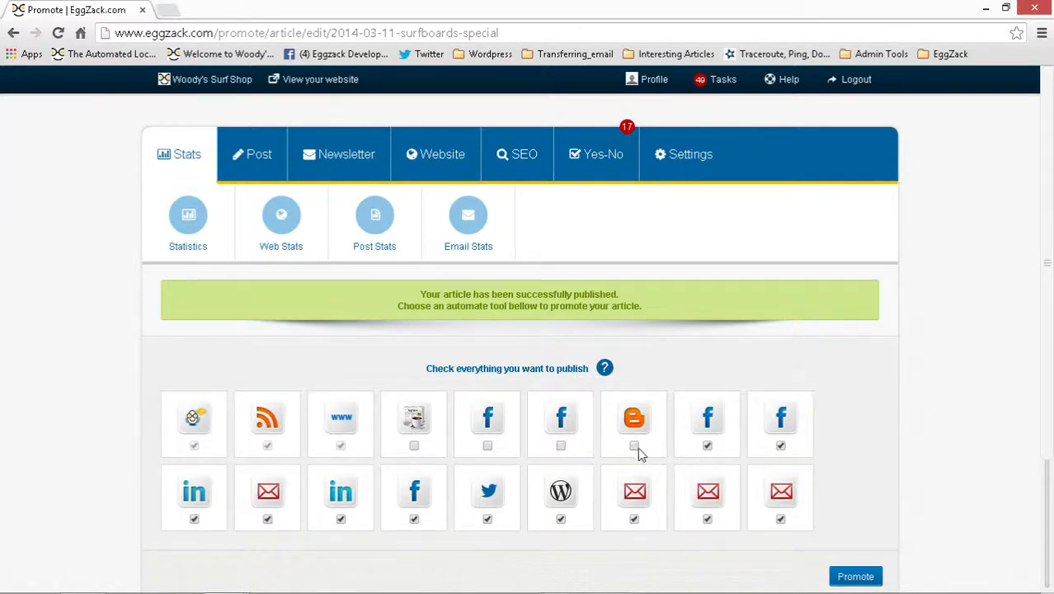
pyautogui.click(705, 447)
pyautogui.click(194, 519)
pyautogui.click(267, 519)
pyautogui.click(341, 519)
pyautogui.click(414, 519)
pyautogui.click(560, 519)
pyautogui.click(634, 519)
pyautogui.click(707, 519)
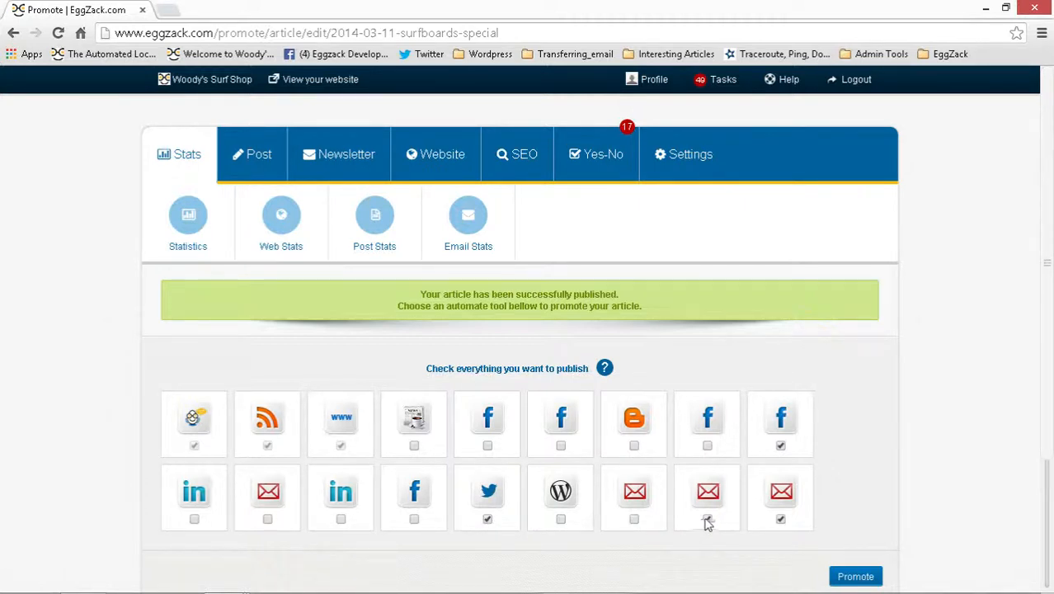
pyautogui.click(780, 519)
pyautogui.click(861, 576)
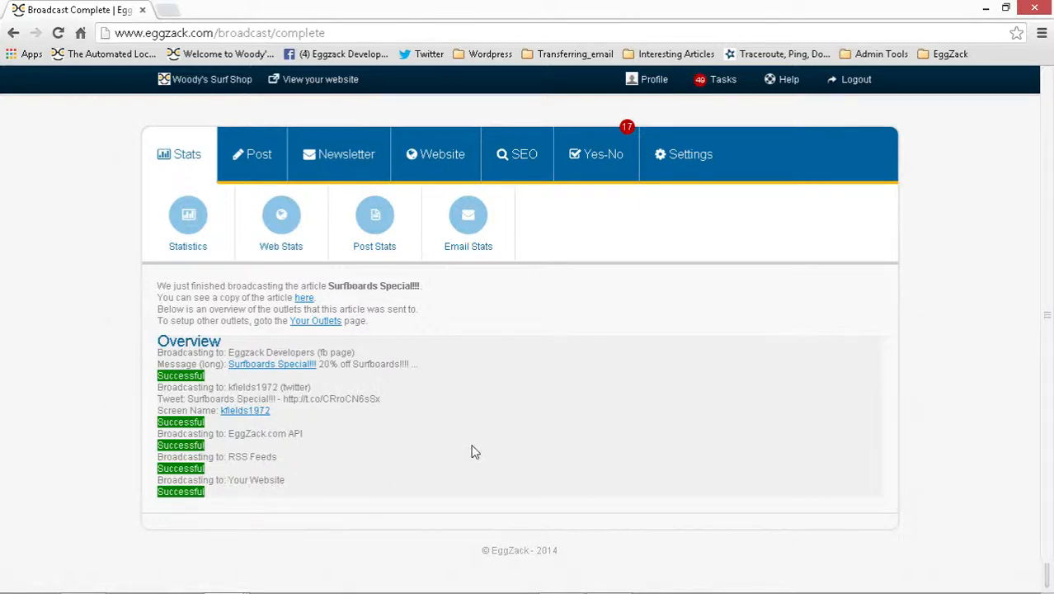
# - Switch to Facebook, refresh the Eggzack Developers page and check the Surfboards Special post and its linked website page
pyautogui.hotkey('alt', 'Tab')
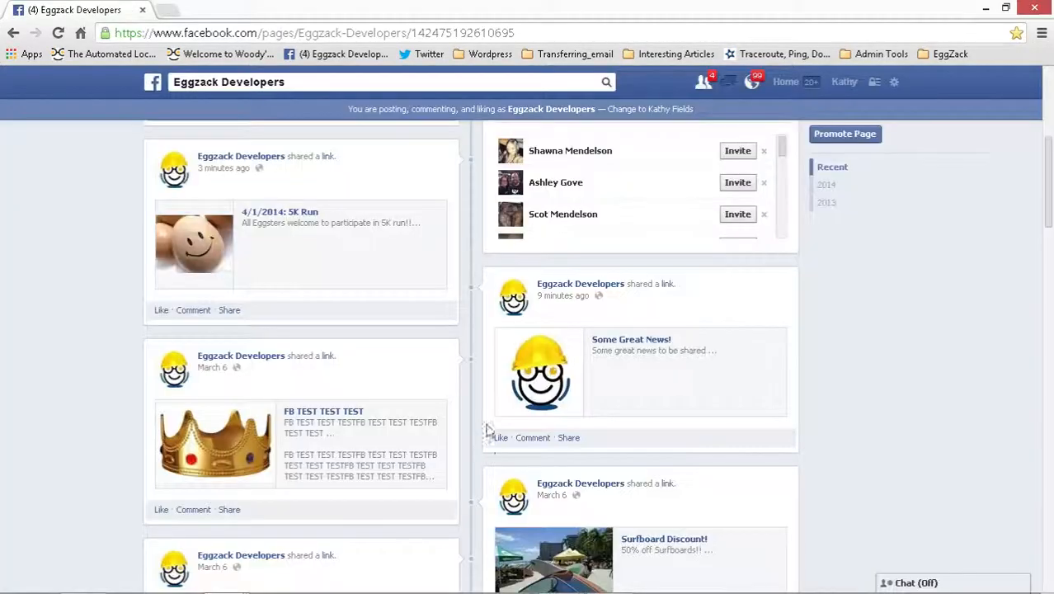
pyautogui.click(59, 34)
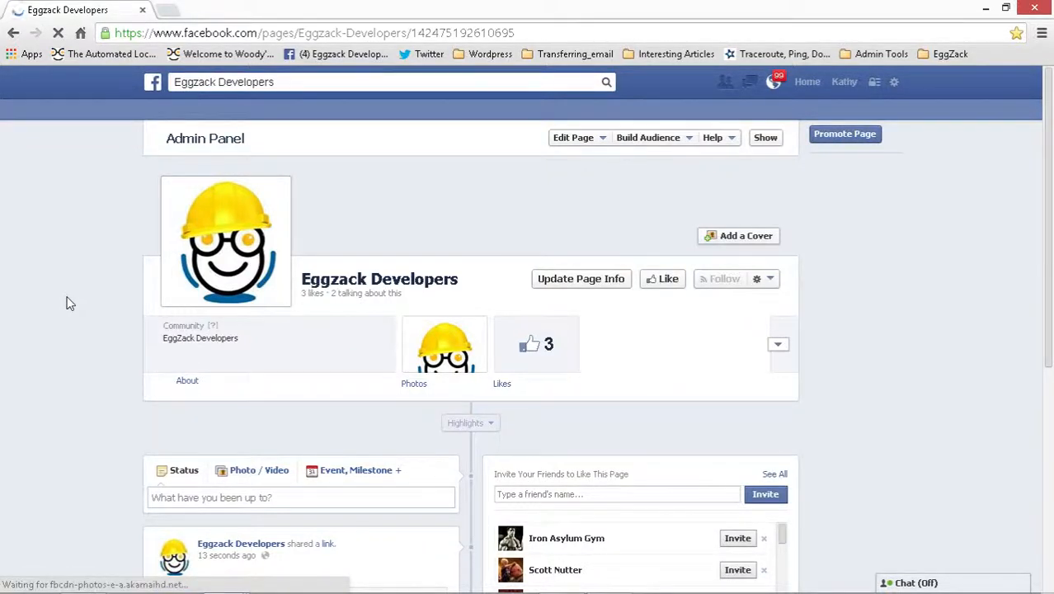
pyautogui.scroll(-10, 69, 303)
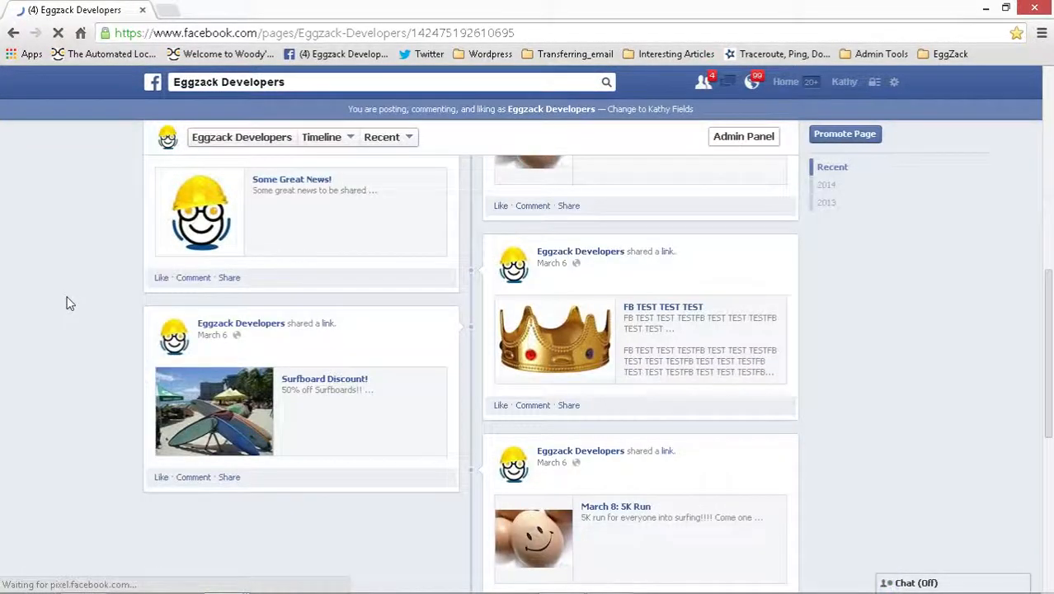
pyautogui.scroll(3, 70, 303)
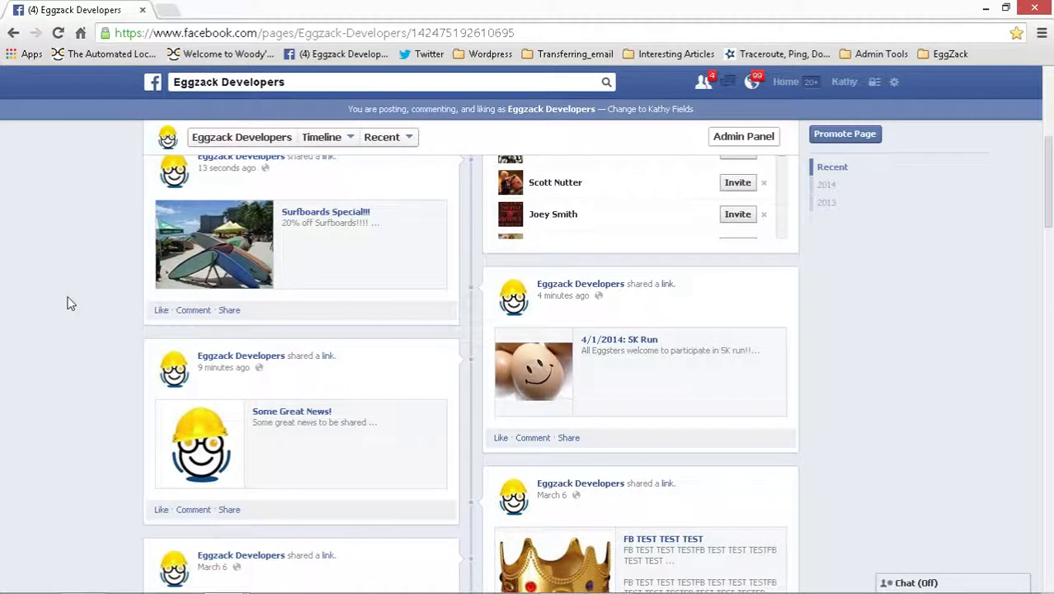
pyautogui.click(319, 212)
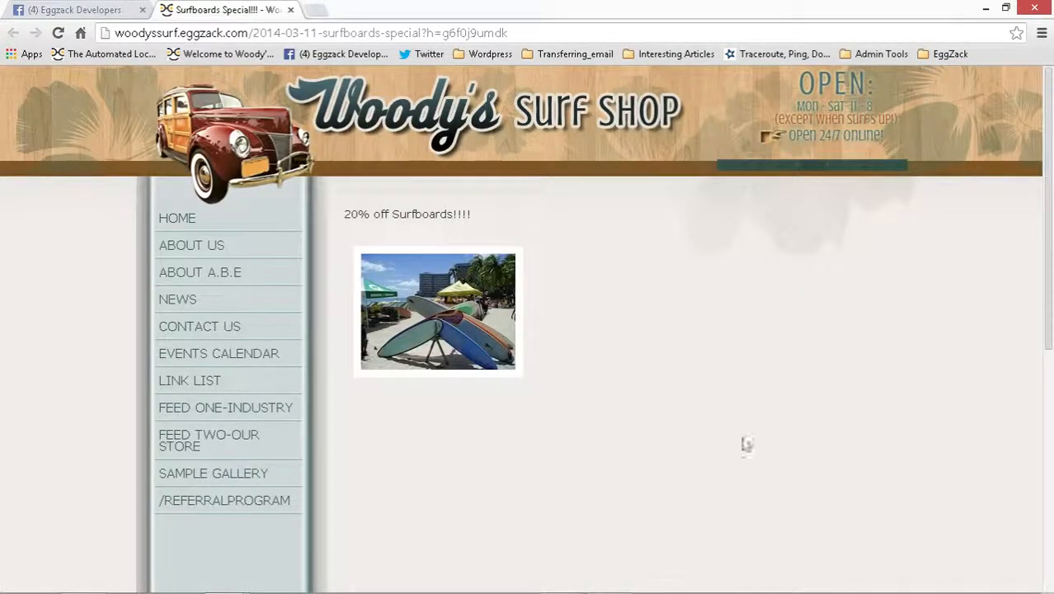
pyautogui.scroll(-6, 670, 305)
pyautogui.scroll(6, 680, 342)
# - Close the leftover browser window showing the 5K Run event page
pyautogui.hotkey('alt', 'Tab')
pyautogui.hotkey('alt', 'Tab')
pyautogui.hotkey('alt', 'Tab')
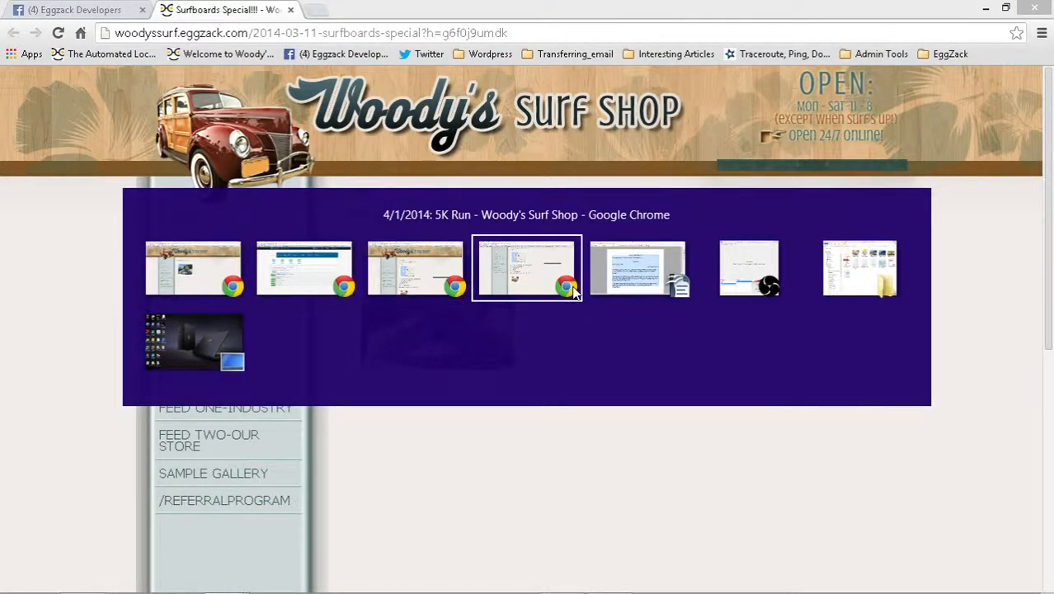
pyautogui.click(574, 292)
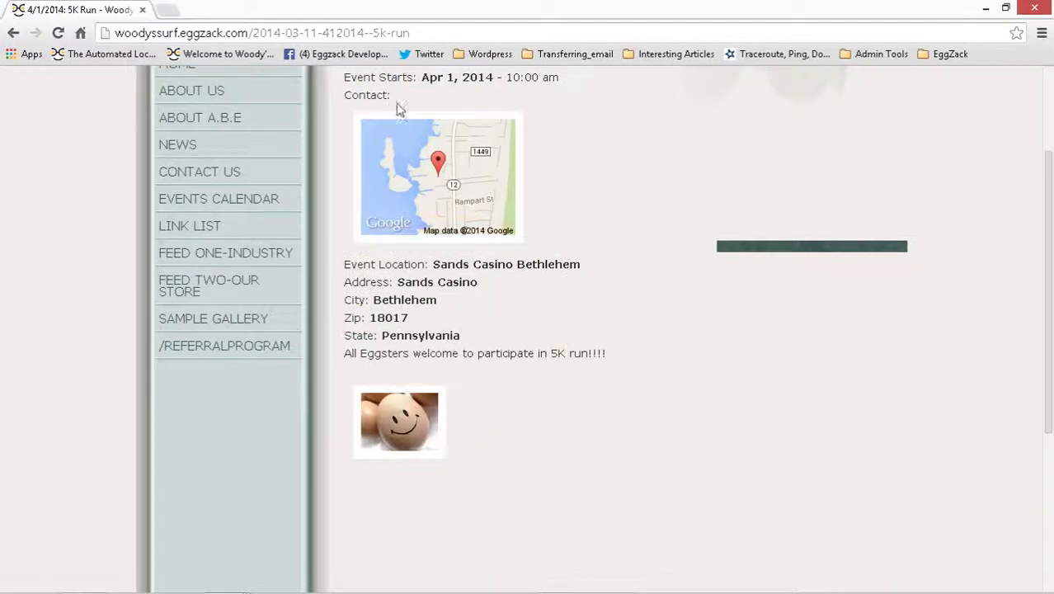
pyautogui.click(1036, 8)
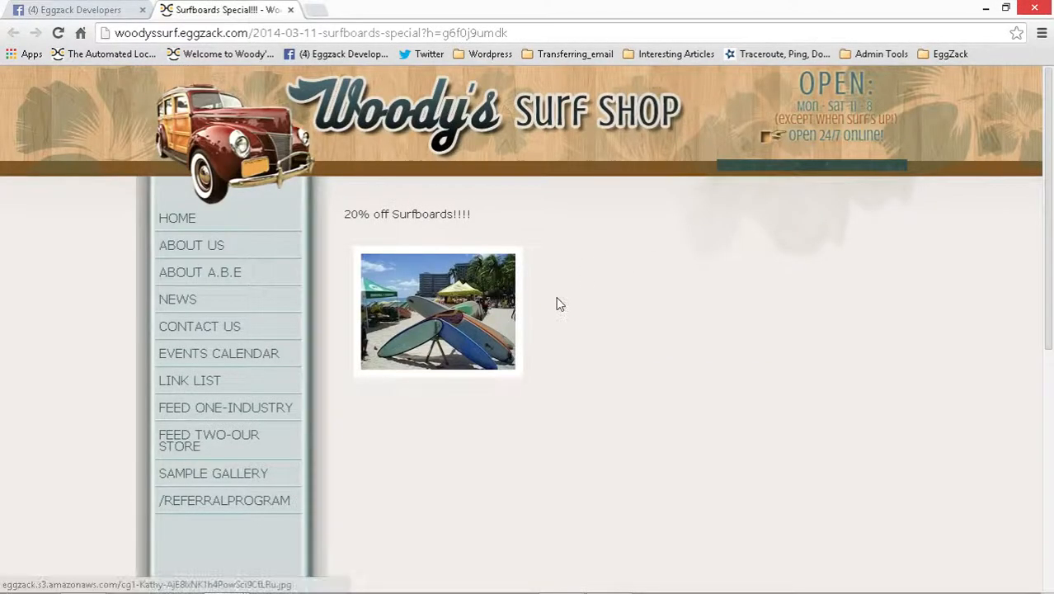
# - Switch to Twitter, closing its leftover 5K Run page, and check the Surfboards Special tweet's link in the refreshed feed
pyautogui.hotkey('alt', 'Tab')
pyautogui.hotkey('alt', 'Tab')
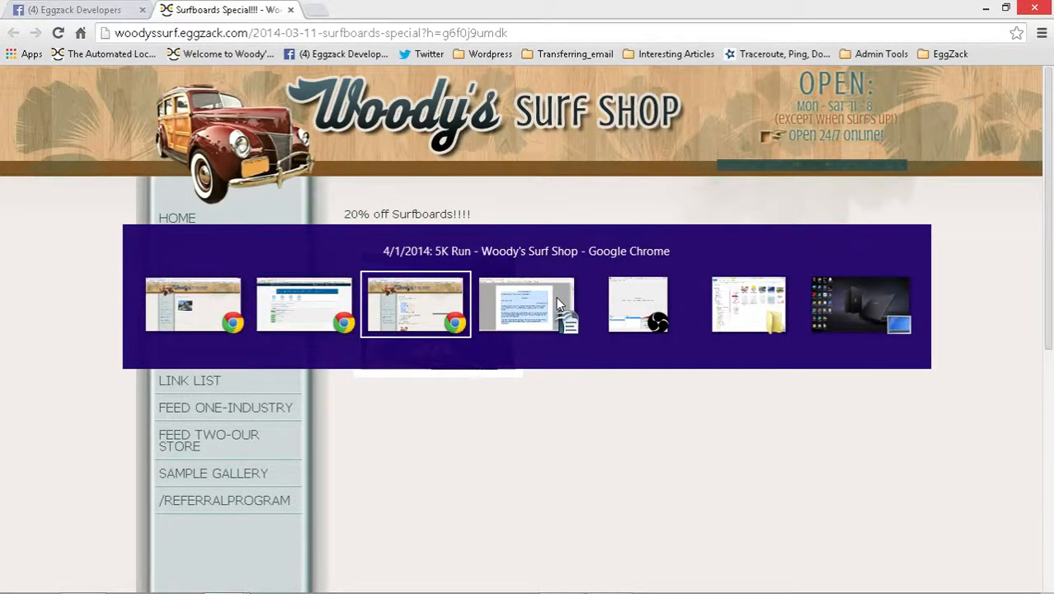
pyautogui.click(291, 10)
pyautogui.click(58, 34)
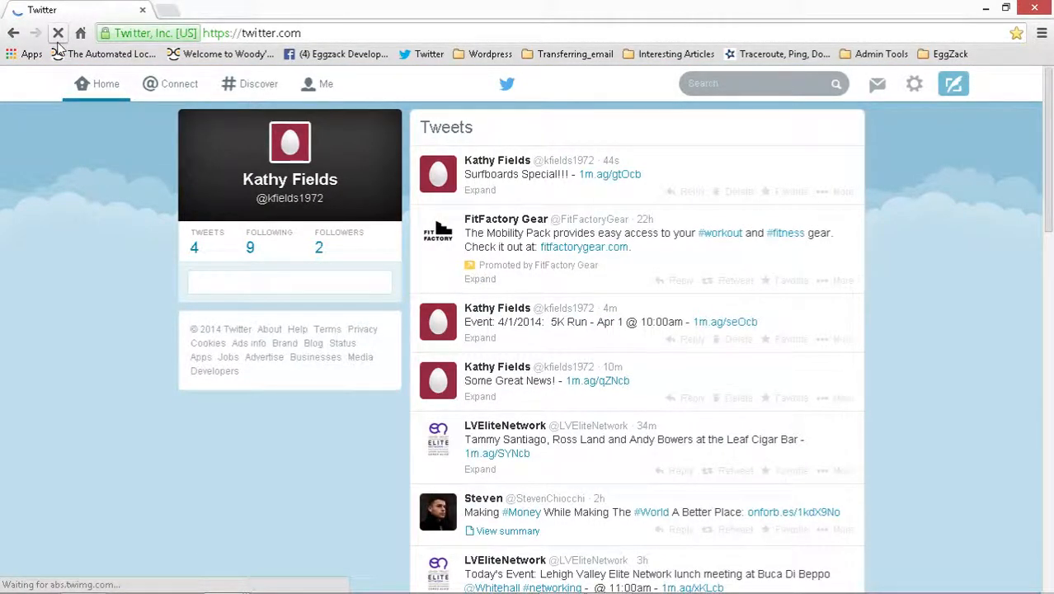
pyautogui.click(609, 174)
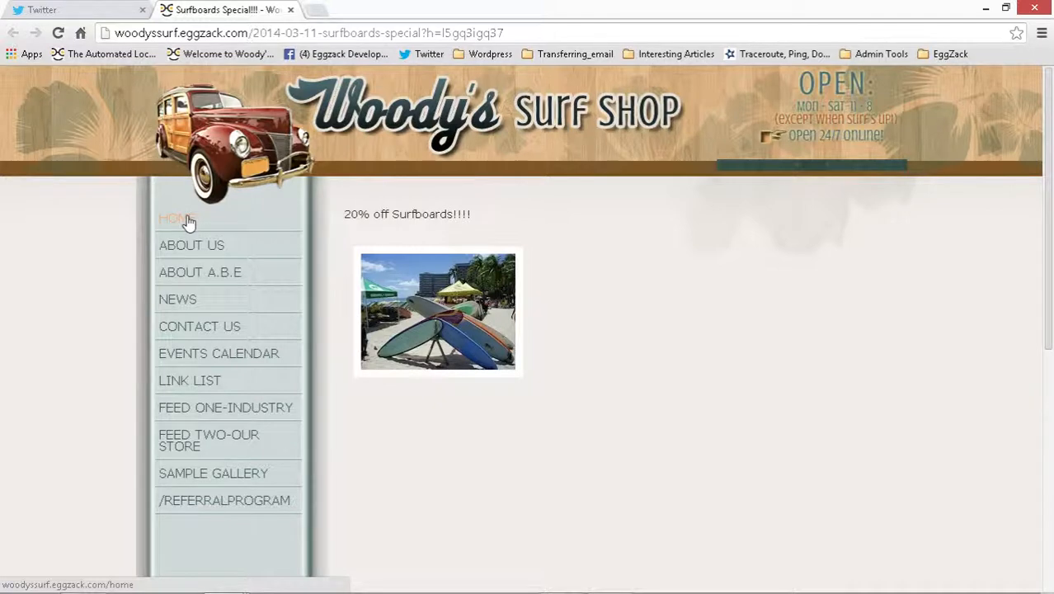
# - Switch back to EggZack and review the list of published posts
pyautogui.hotkey('alt', 'Tab')
pyautogui.hotkey('alt', 'Tab')
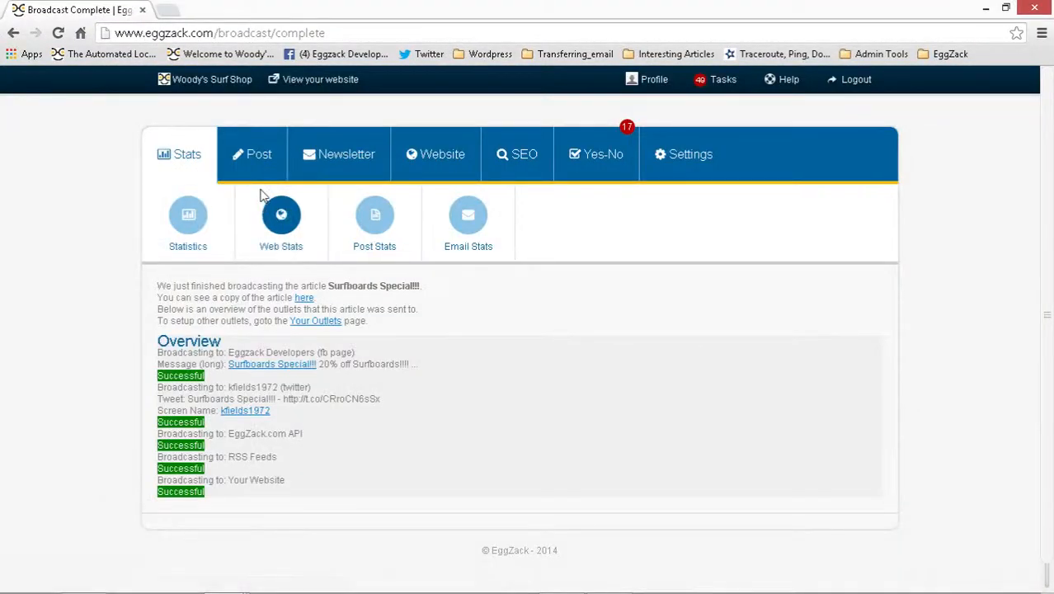
pyautogui.moveTo(252, 155)
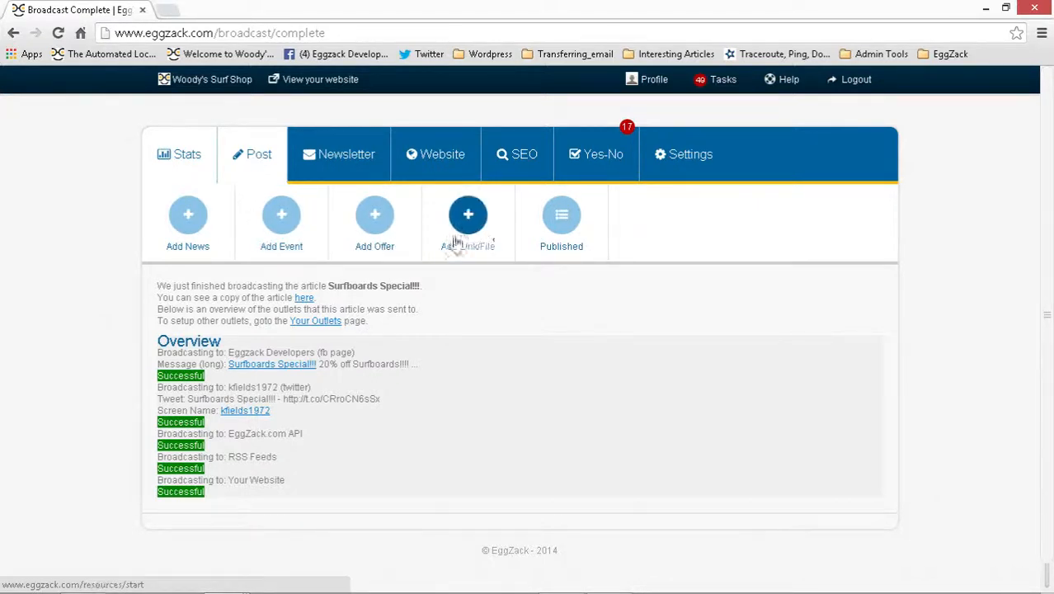
pyautogui.click(566, 225)
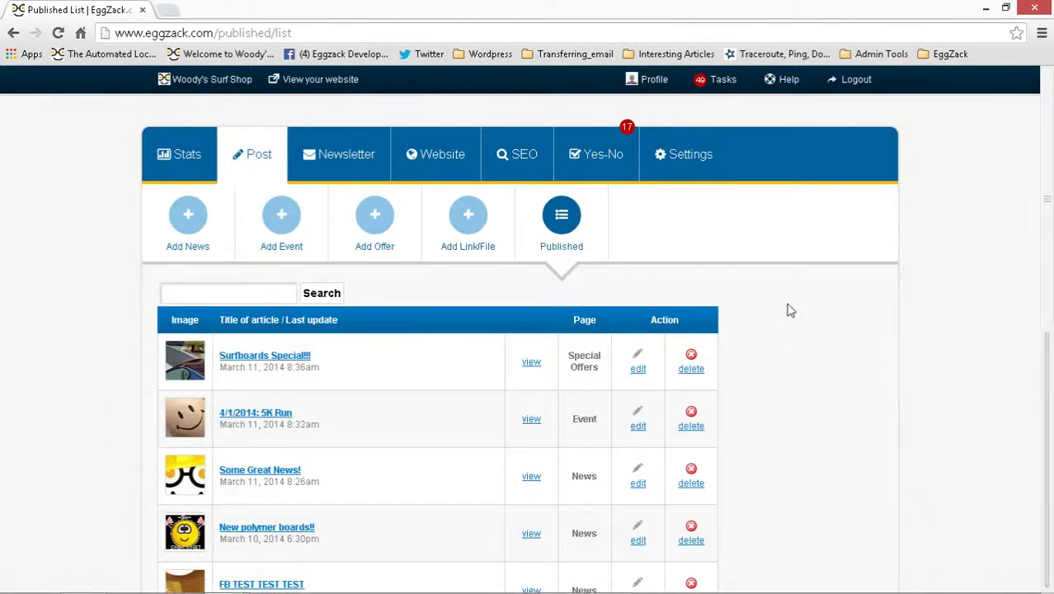
pyautogui.scroll(-1, 790, 311)
pyautogui.scroll(-1, 779, 313)
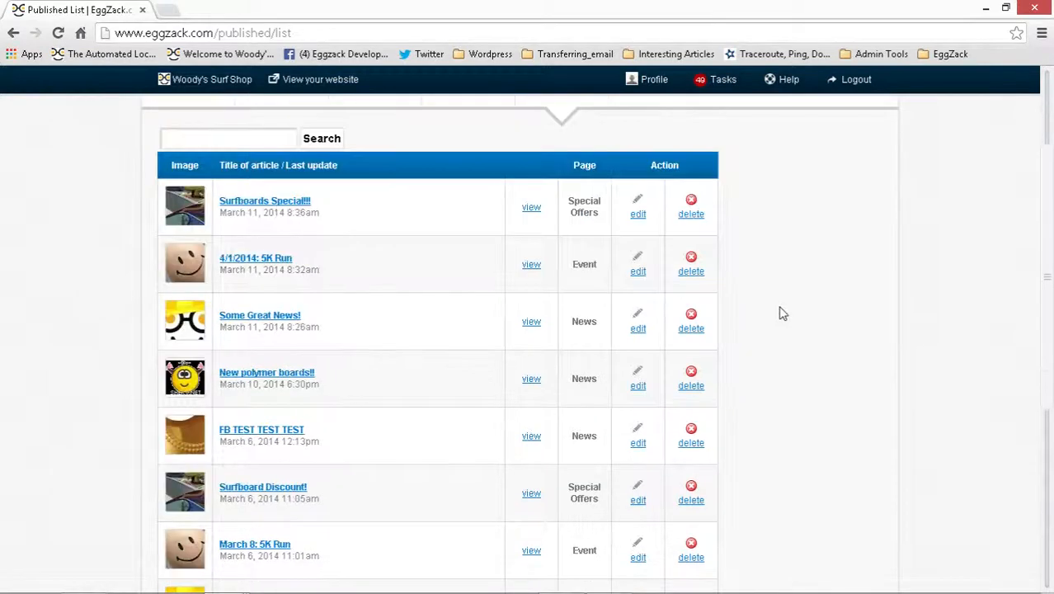
pyautogui.scroll(-1, 782, 313)
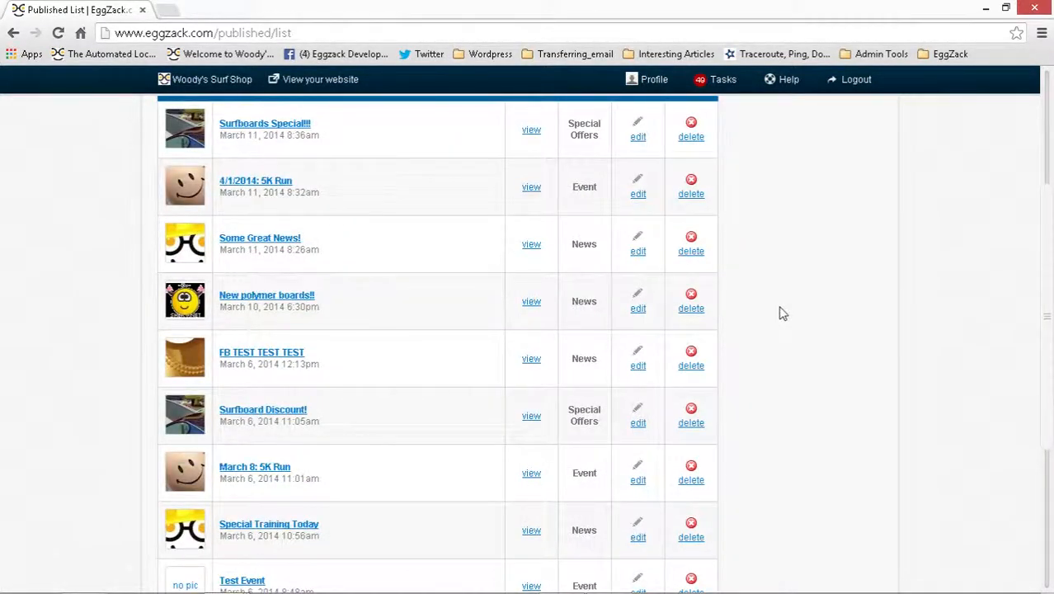
pyautogui.scroll(1, 780, 312)
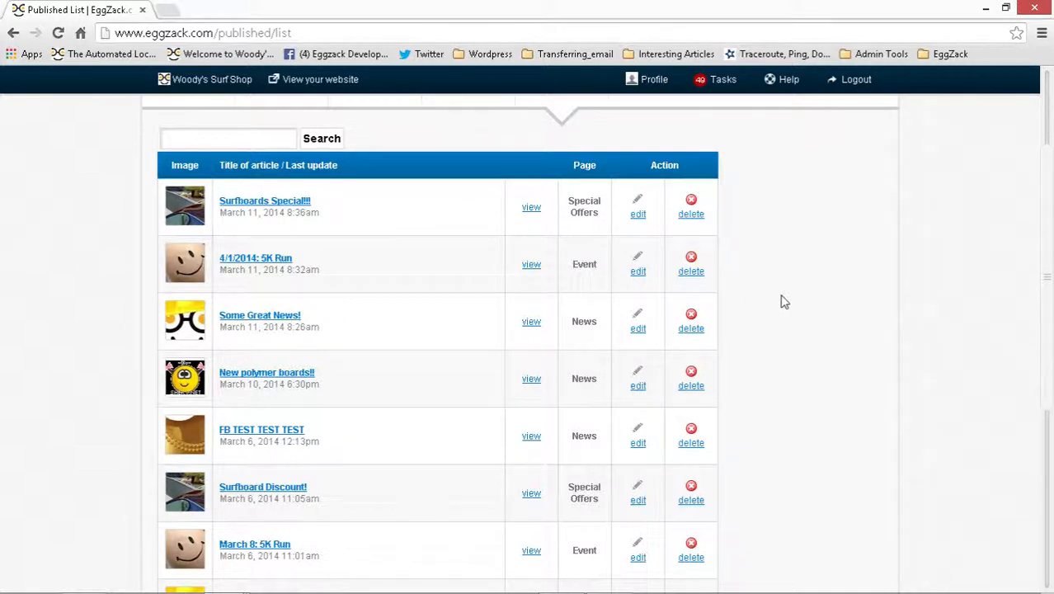
# - Delete the Surfboards Special offer and its history from the published posts
pyautogui.scroll(2, 776, 291)
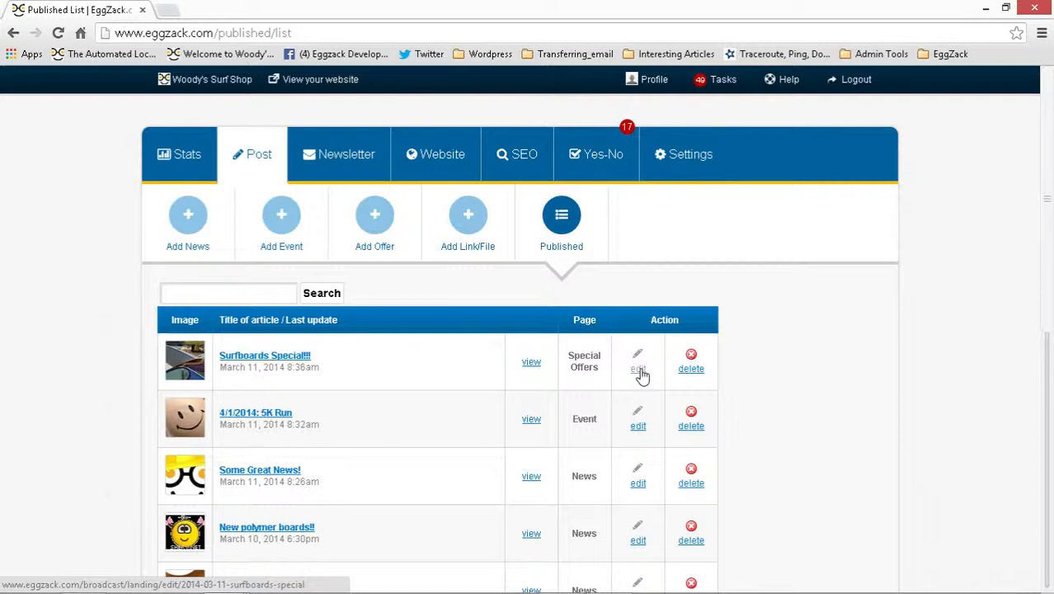
pyautogui.click(690, 369)
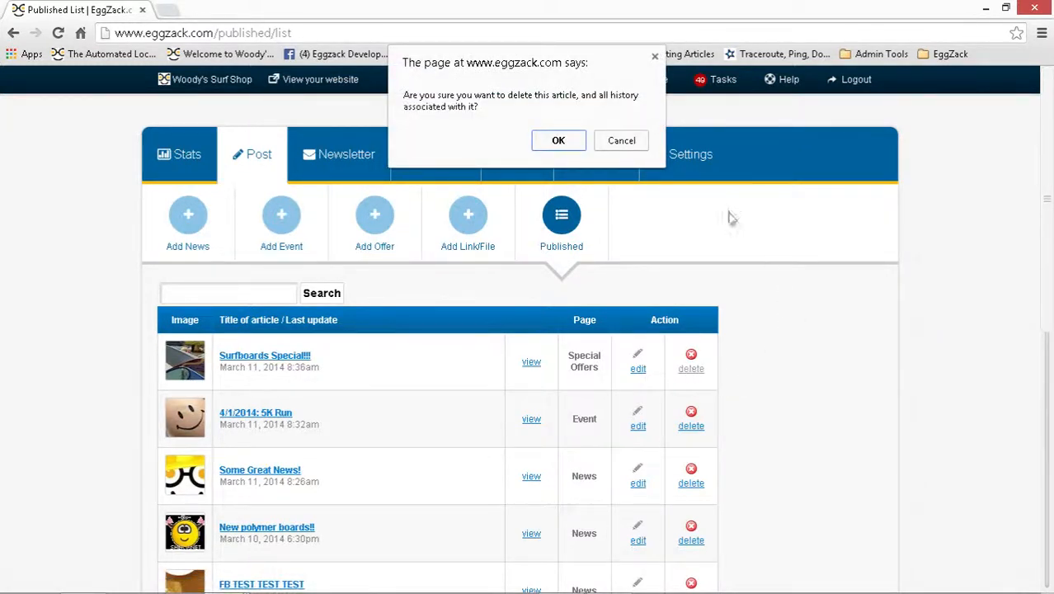
pyautogui.click(558, 140)
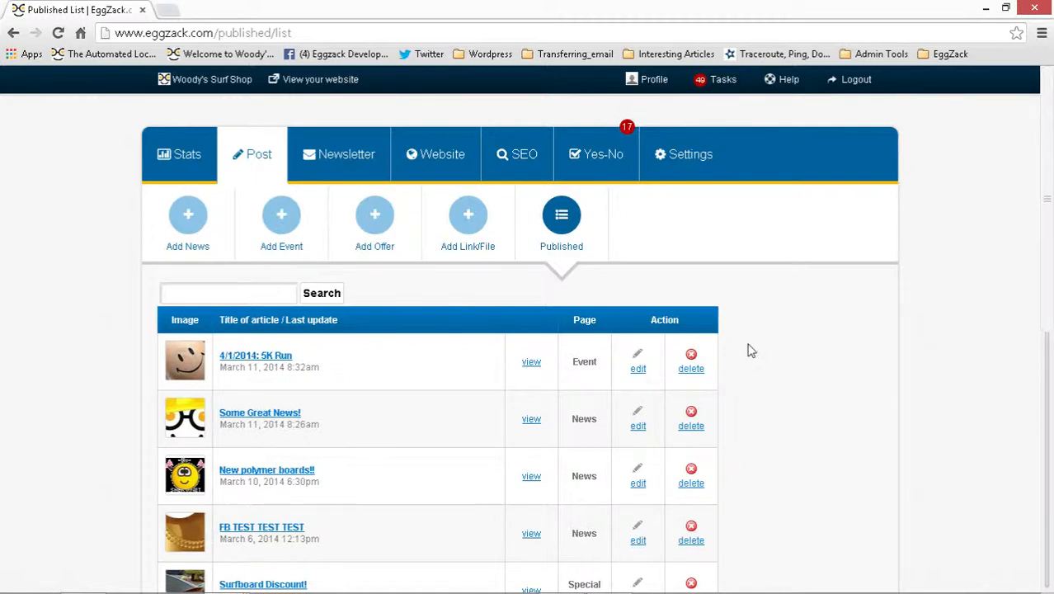
# - Switch to Twitter and delete the Surfboards Special tweet
pyautogui.hotkey('alt', 'Tab')
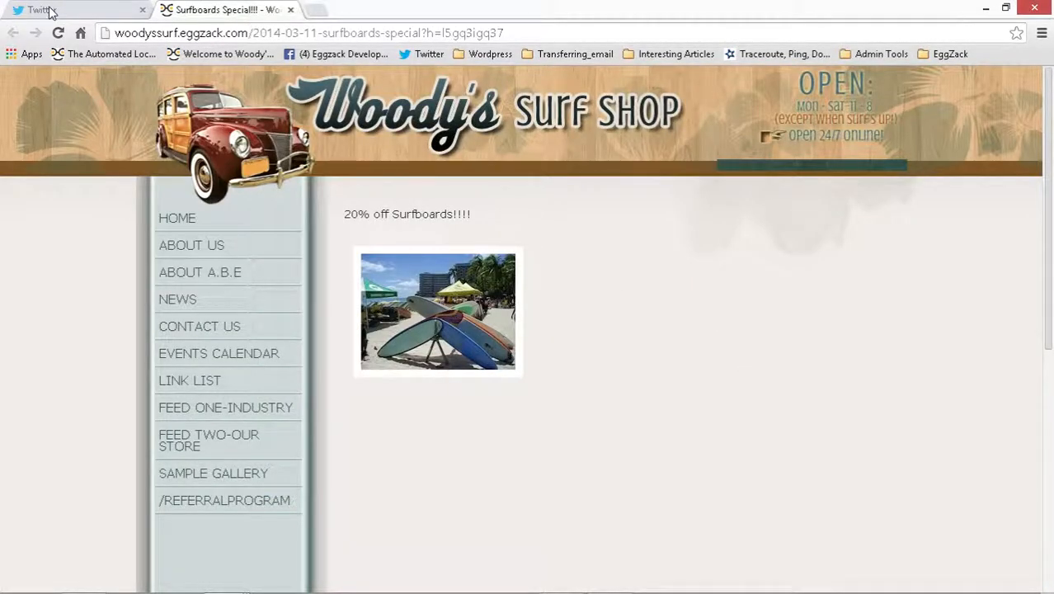
pyautogui.click(49, 11)
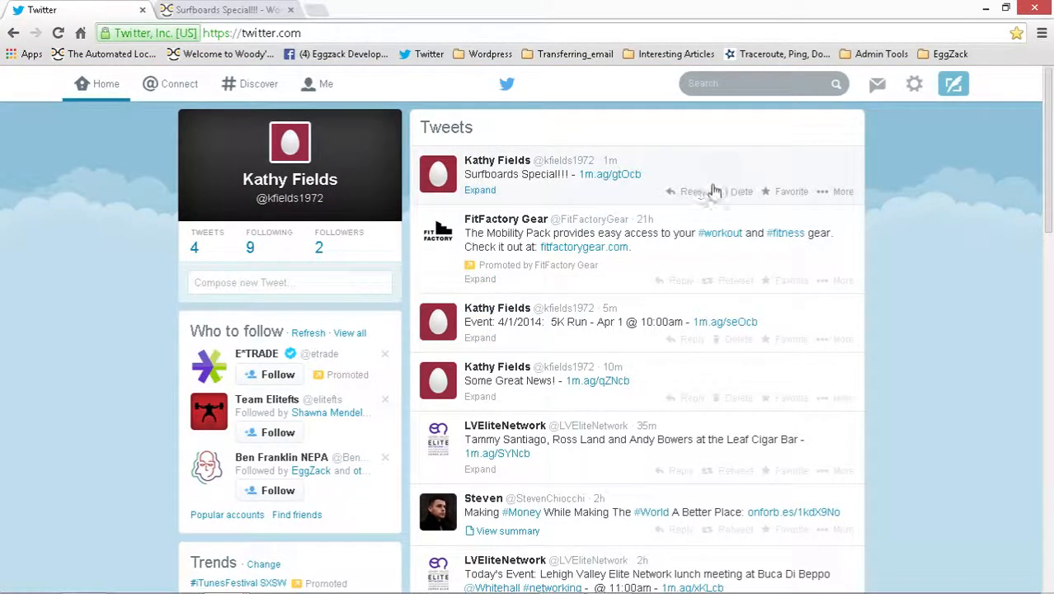
pyautogui.click(742, 192)
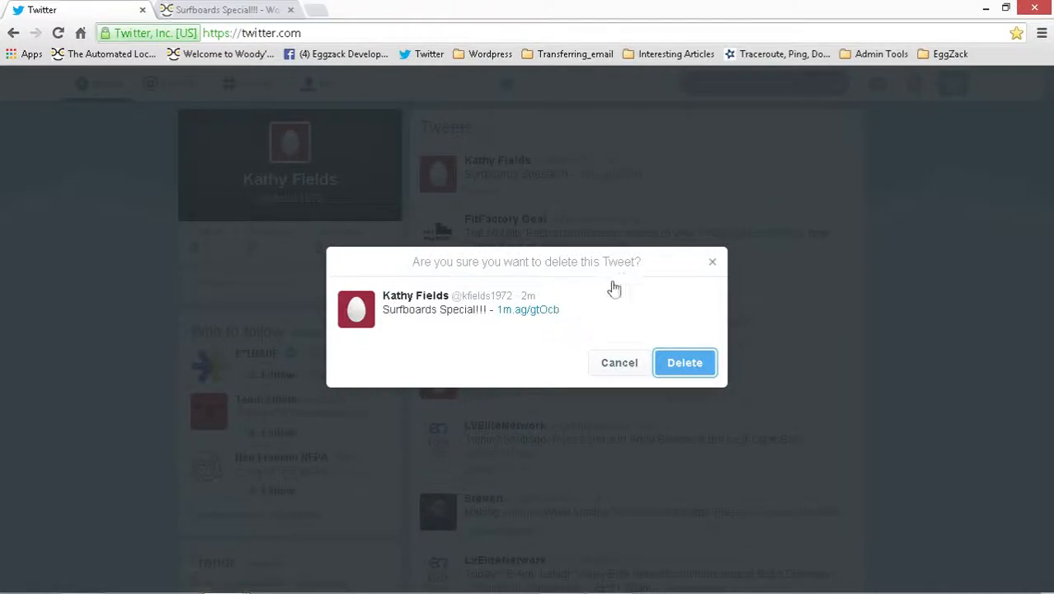
pyautogui.click(676, 364)
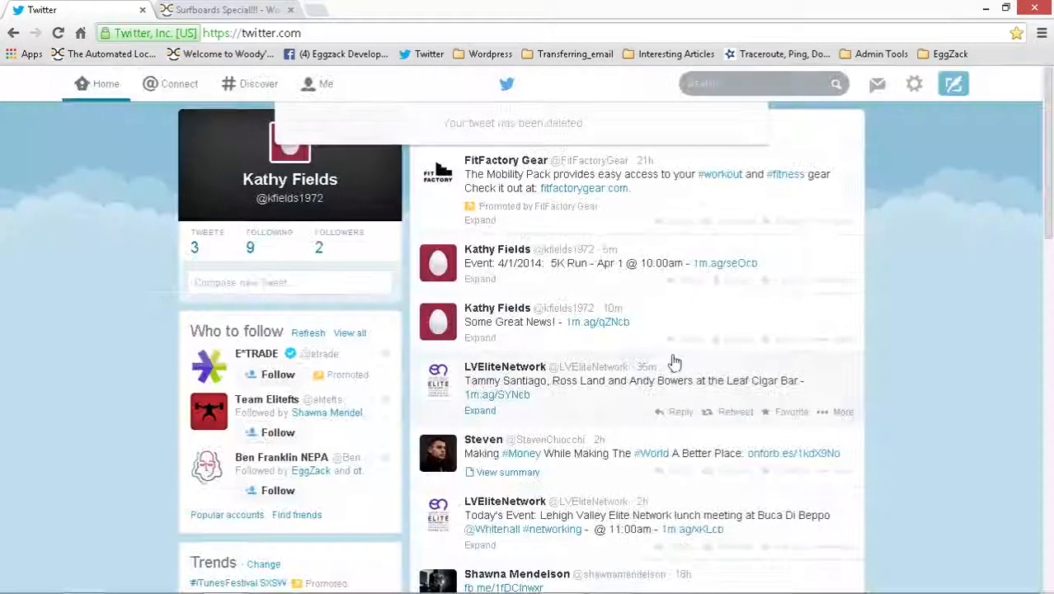
# - Switch to Facebook, close the Surfboards Special website page and delete that offer's post from the Eggzack Developers page
pyautogui.hotkey('alt', 'Tab')
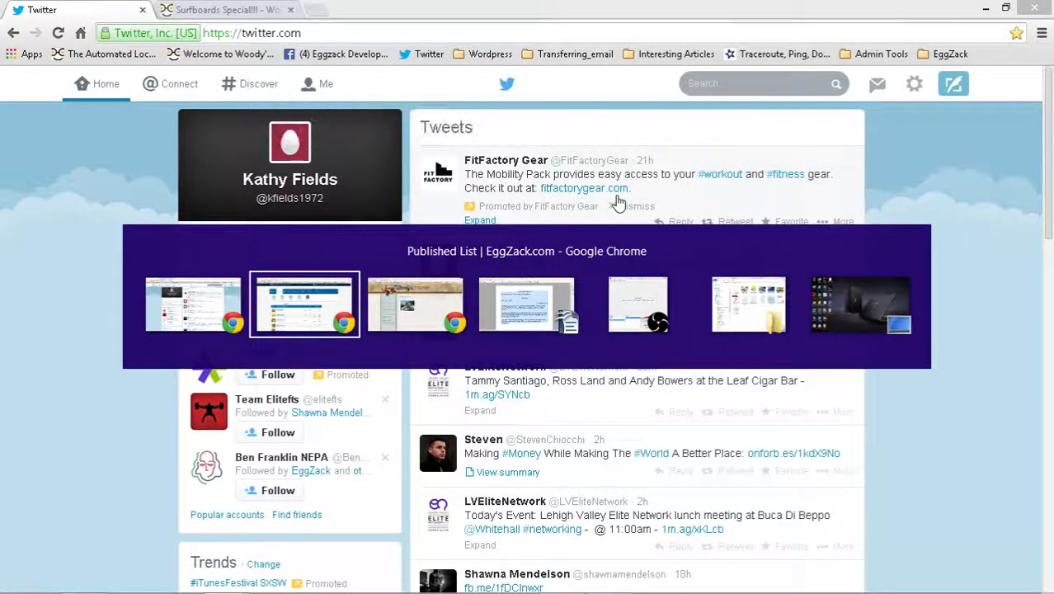
pyautogui.hotkey('alt', 'Tab')
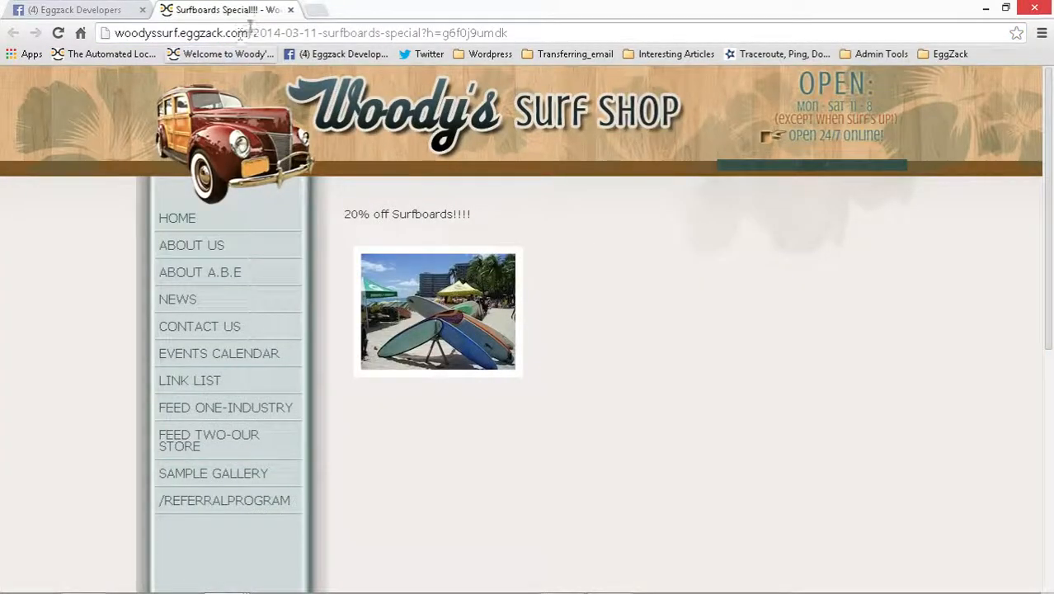
pyautogui.click(290, 9)
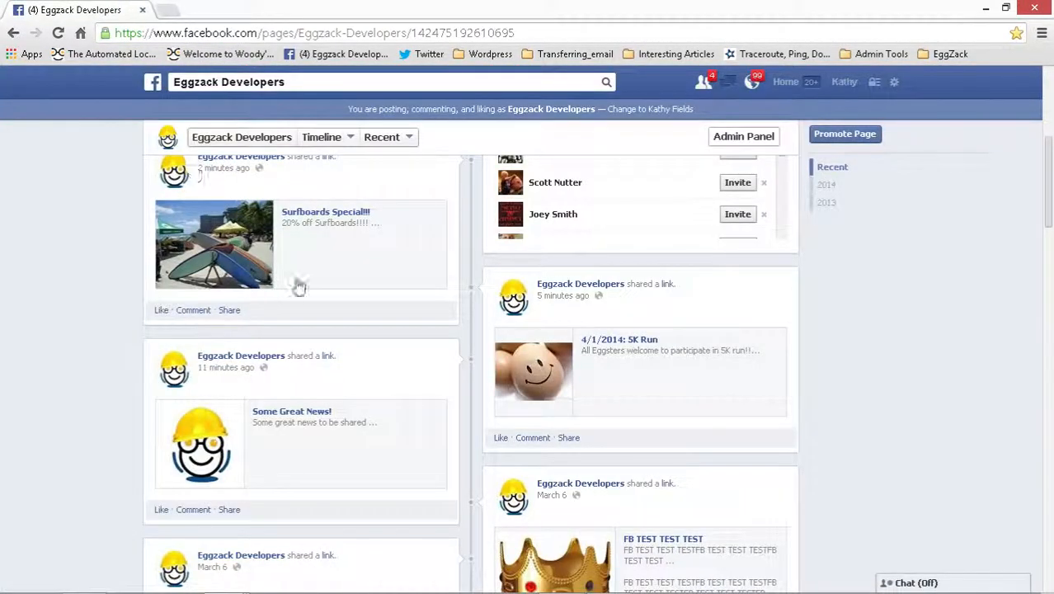
pyautogui.scroll(1, 402, 218)
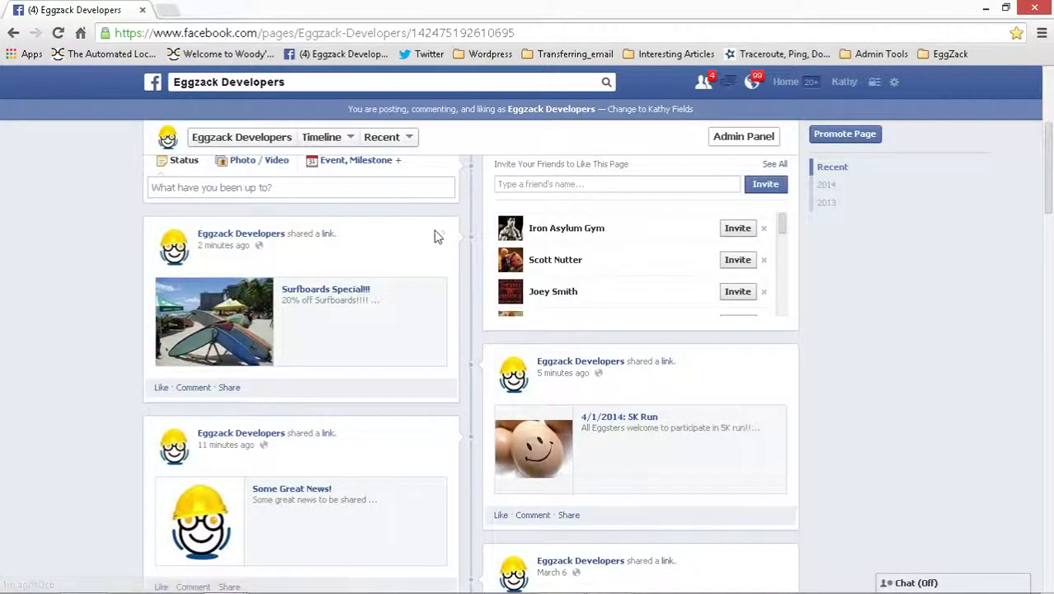
pyautogui.click(447, 235)
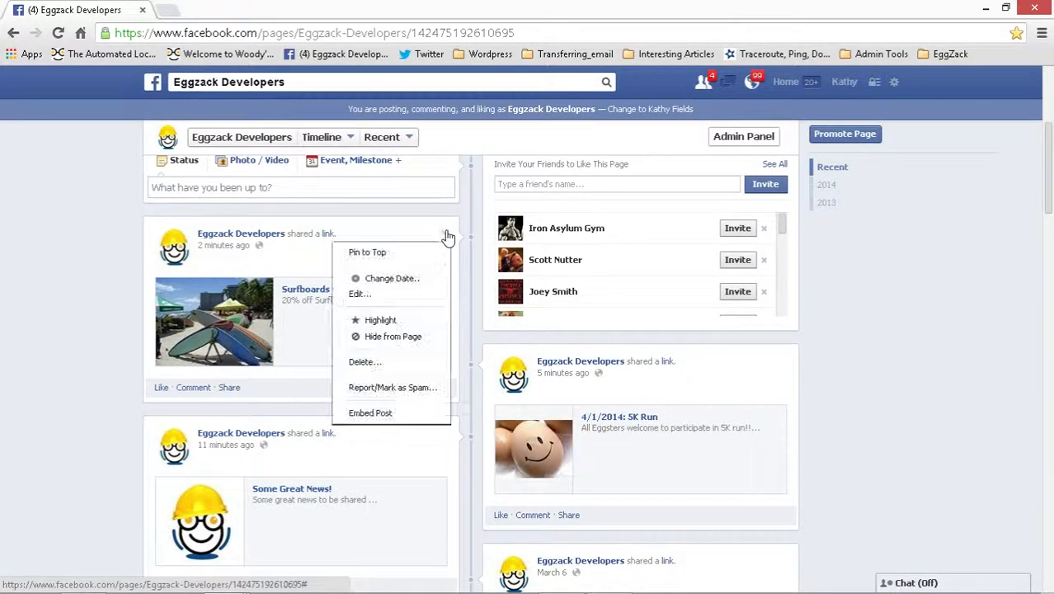
pyautogui.click(363, 362)
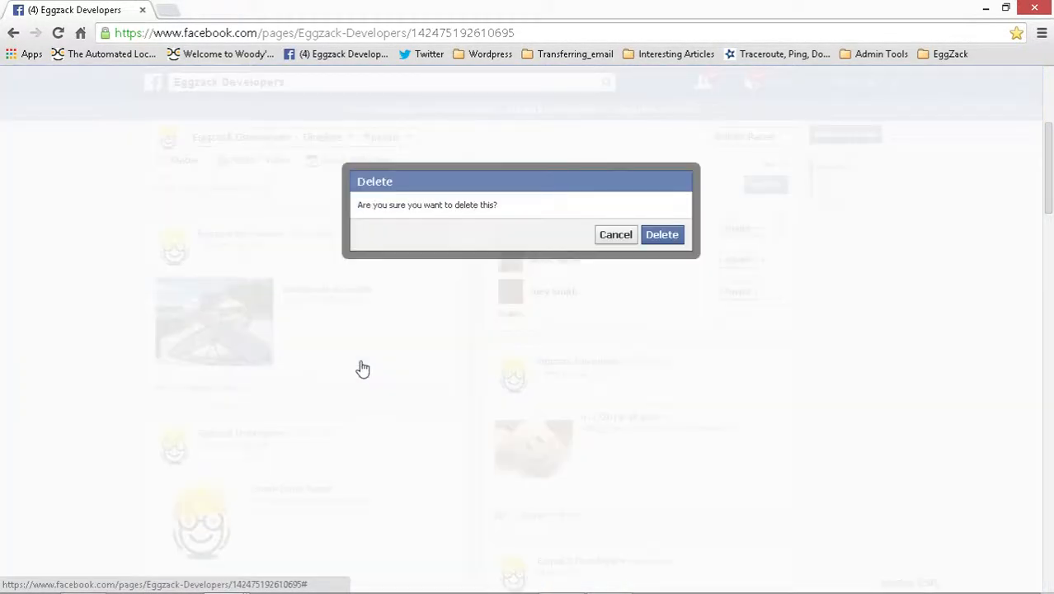
pyautogui.click(664, 235)
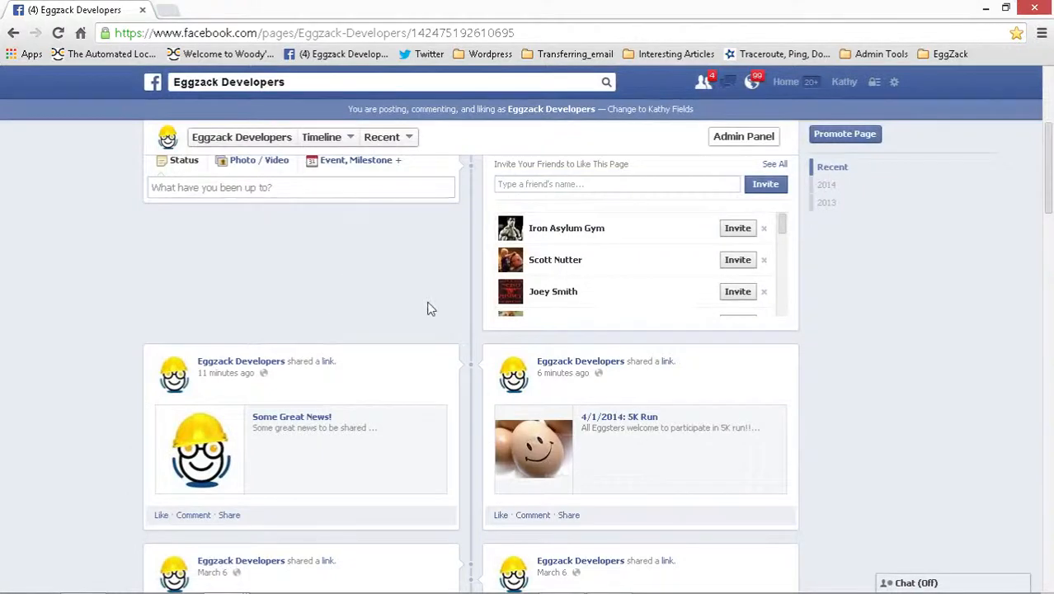
pyautogui.scroll(-1, 428, 309)
# - Close the Surfboards Special page left beside Twitter, and open the 4/1/2014 5K Run event for editing in EggZack
pyautogui.hotkey('alt', 'Tab')
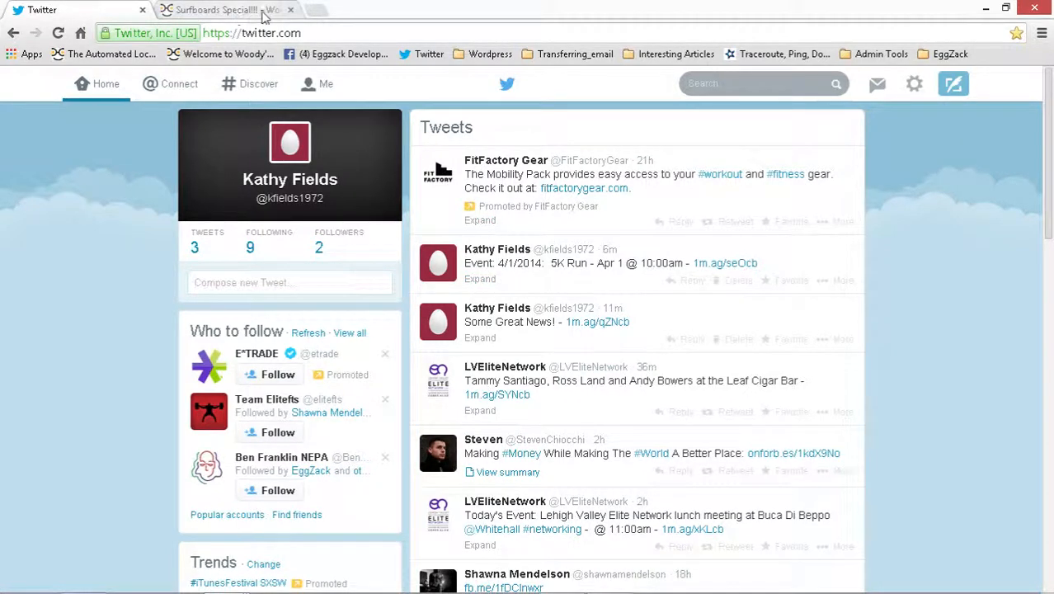
pyautogui.click(291, 11)
pyautogui.hotkey('alt', 'Tab')
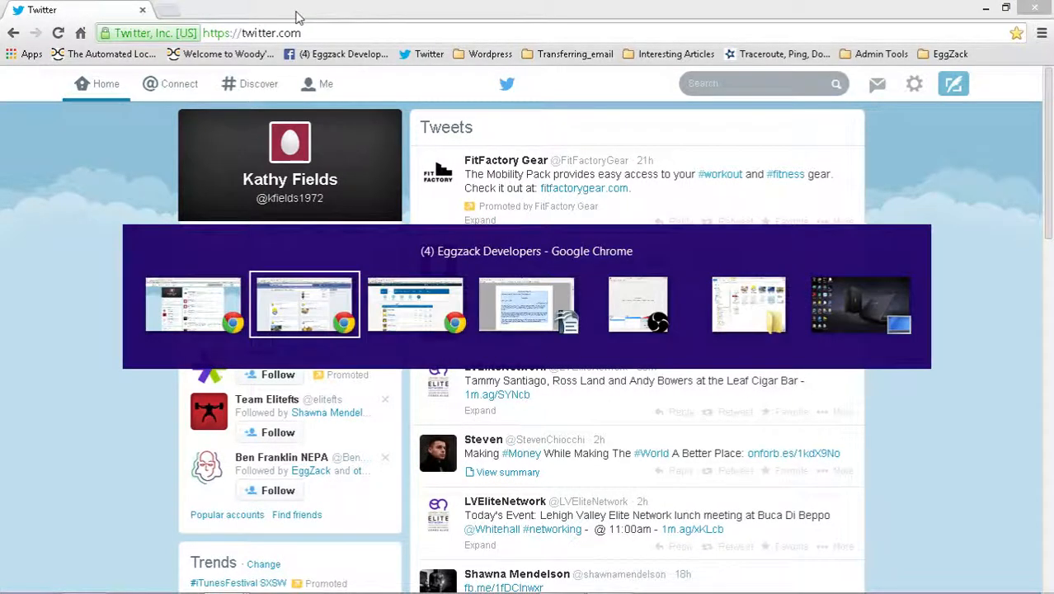
pyautogui.hotkey('alt', 'Tab')
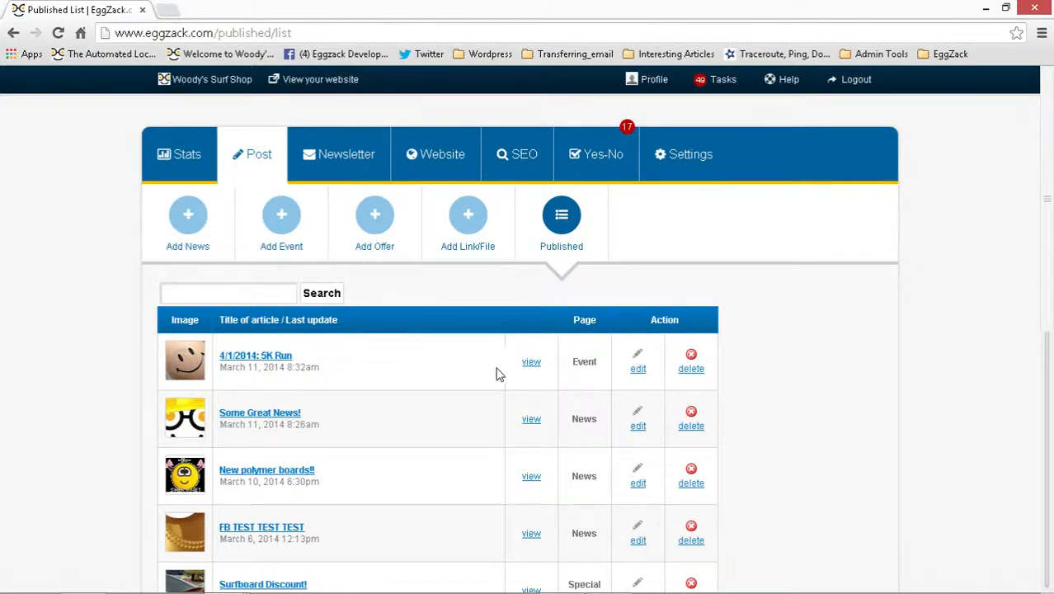
pyautogui.click(647, 375)
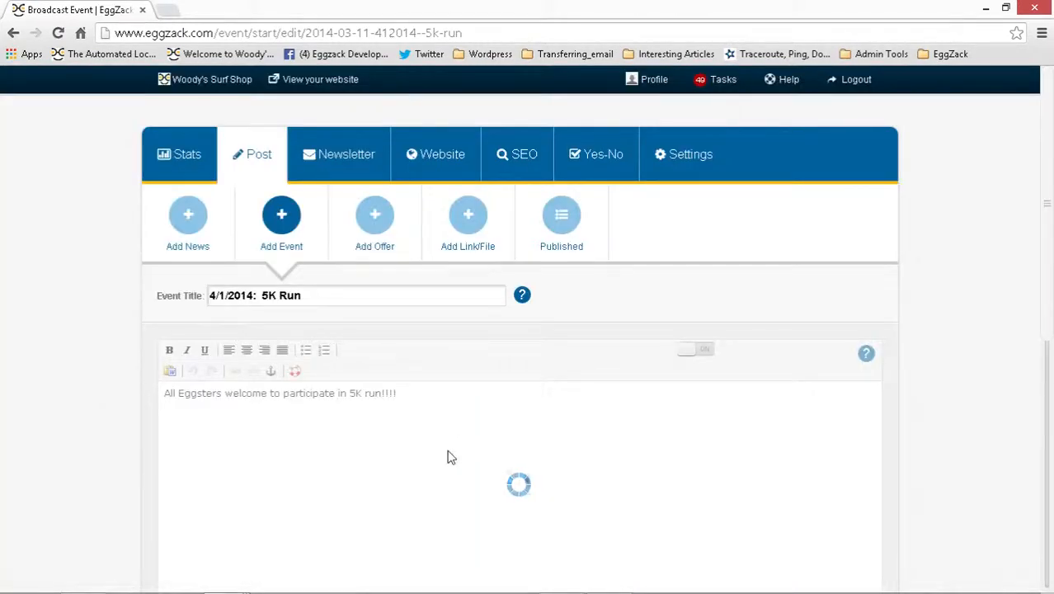
# - Add the line "Special prizes for the first 20 who sign up!!!" below the existing 5K Run event description
pyautogui.click(434, 389)
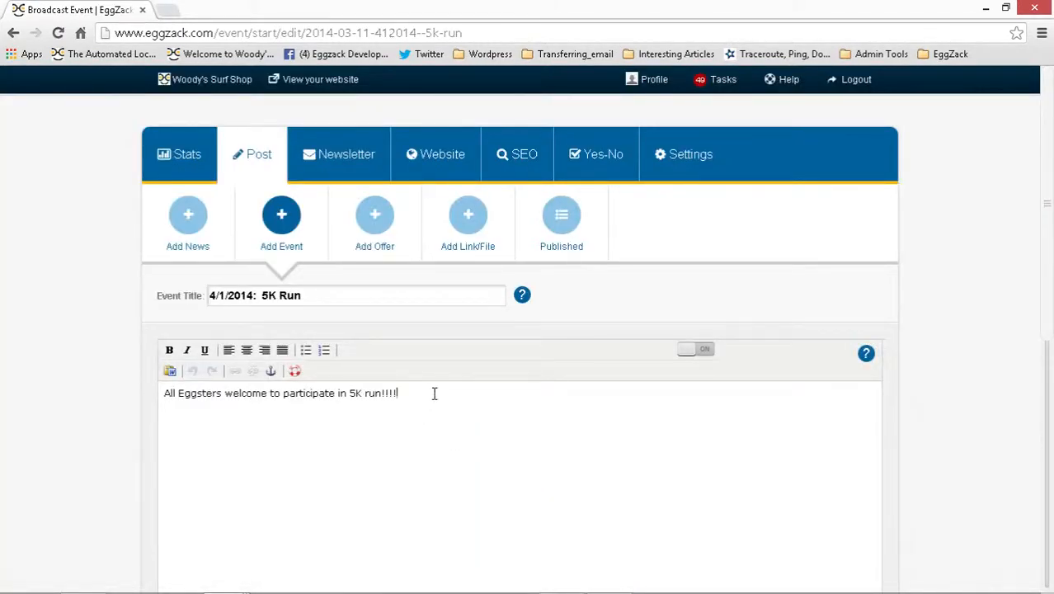
pyautogui.write('Special prizes')
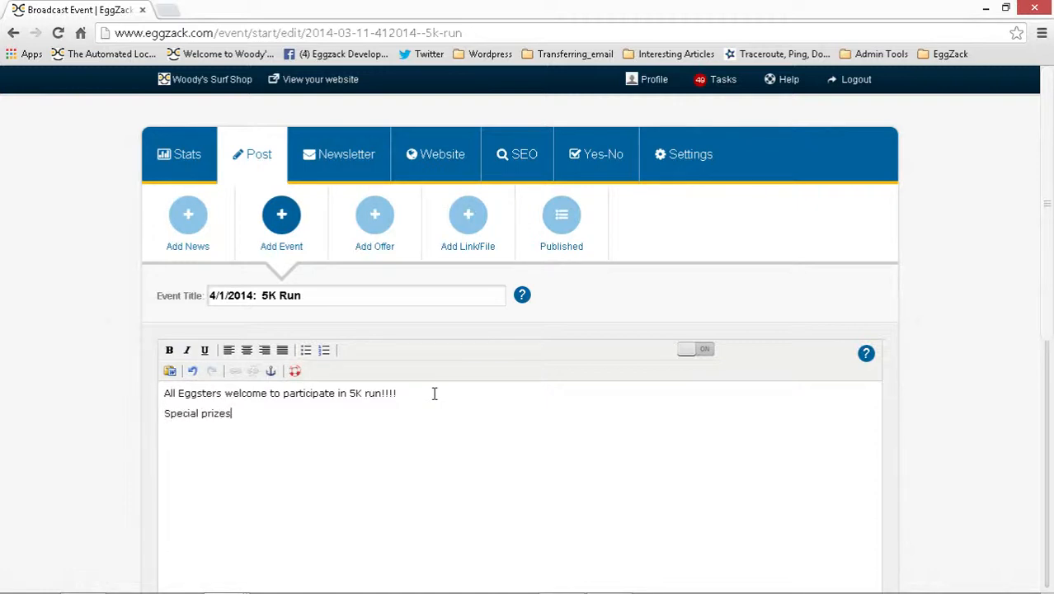
pyautogui.write(' for the first 20 who sign up!!!')
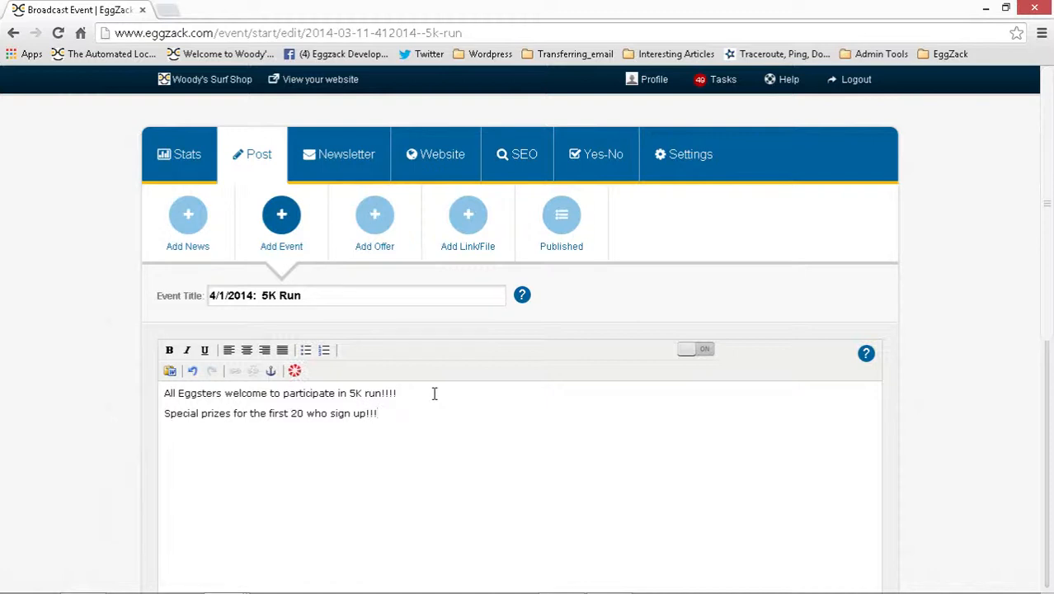
# - Continue to the event details, keep the existing image, dates and location, and publish the edited 5K Run event
pyautogui.scroll(-1, 510, 376)
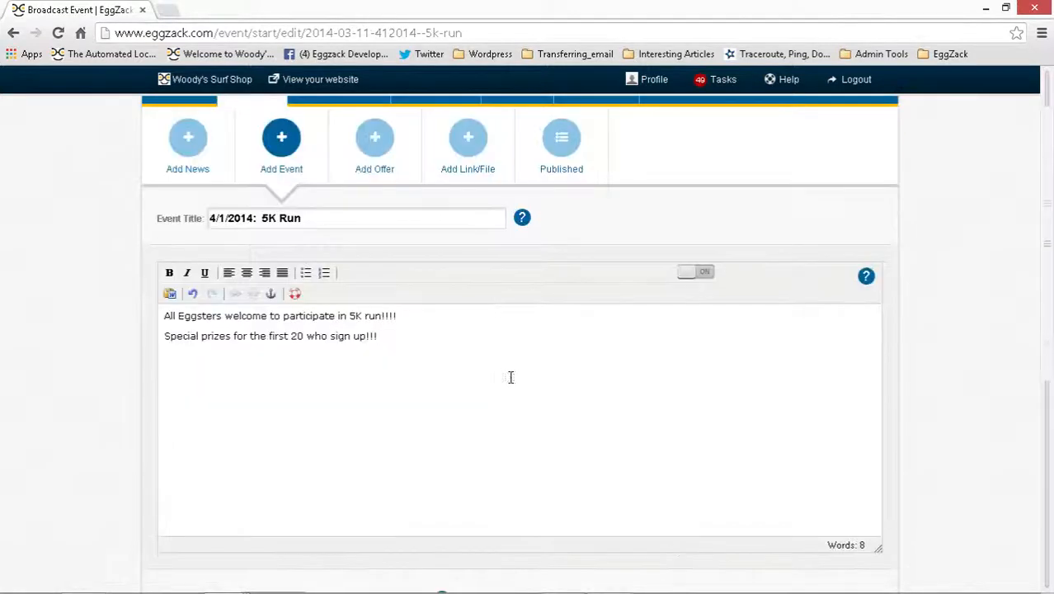
pyautogui.scroll(-1, 635, 379)
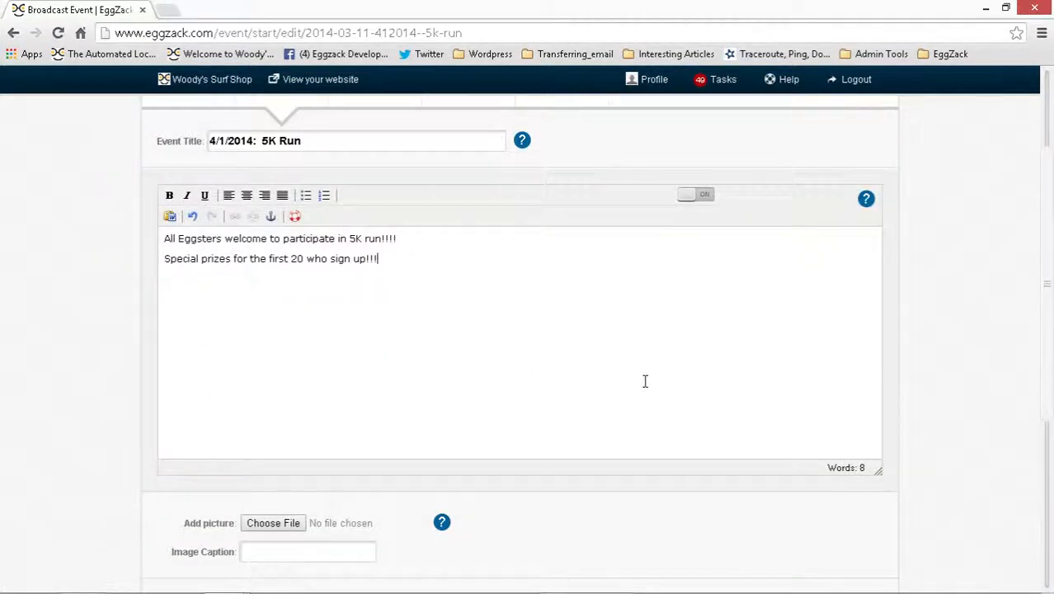
pyautogui.scroll(-4, 635, 396)
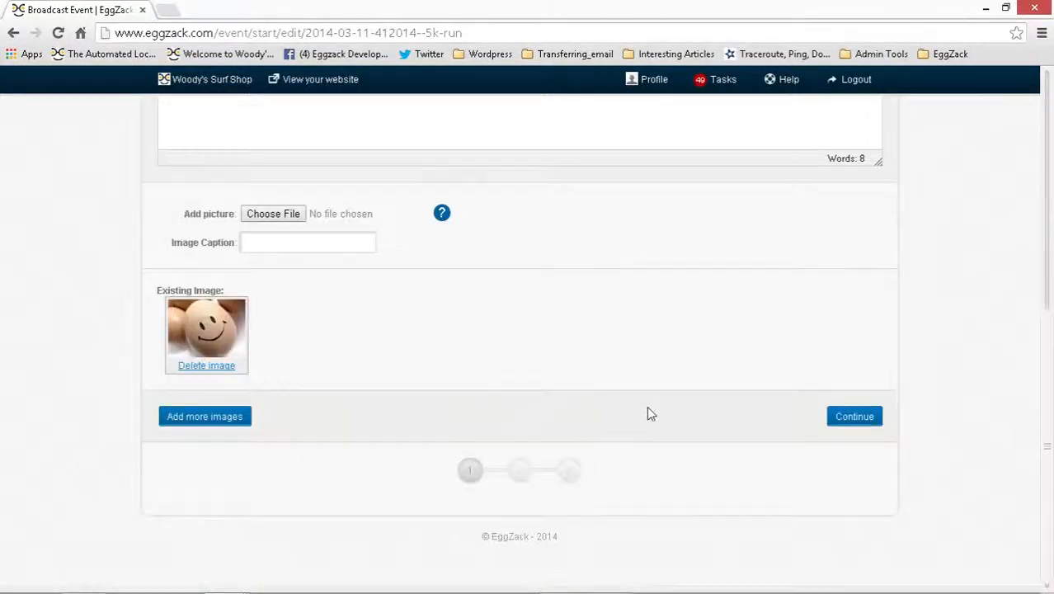
pyautogui.click(854, 422)
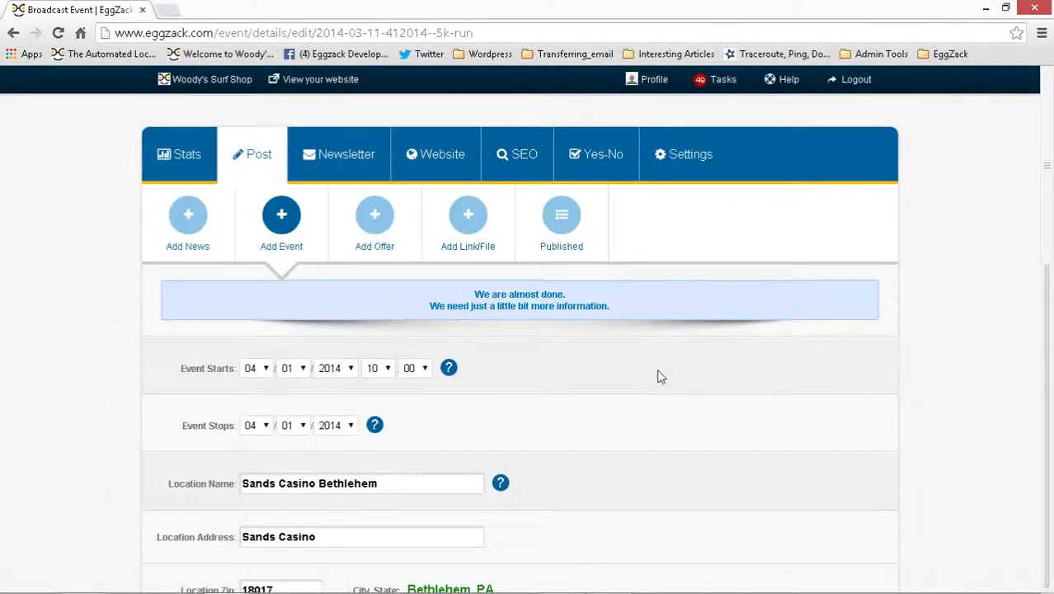
pyautogui.scroll(-10, 659, 376)
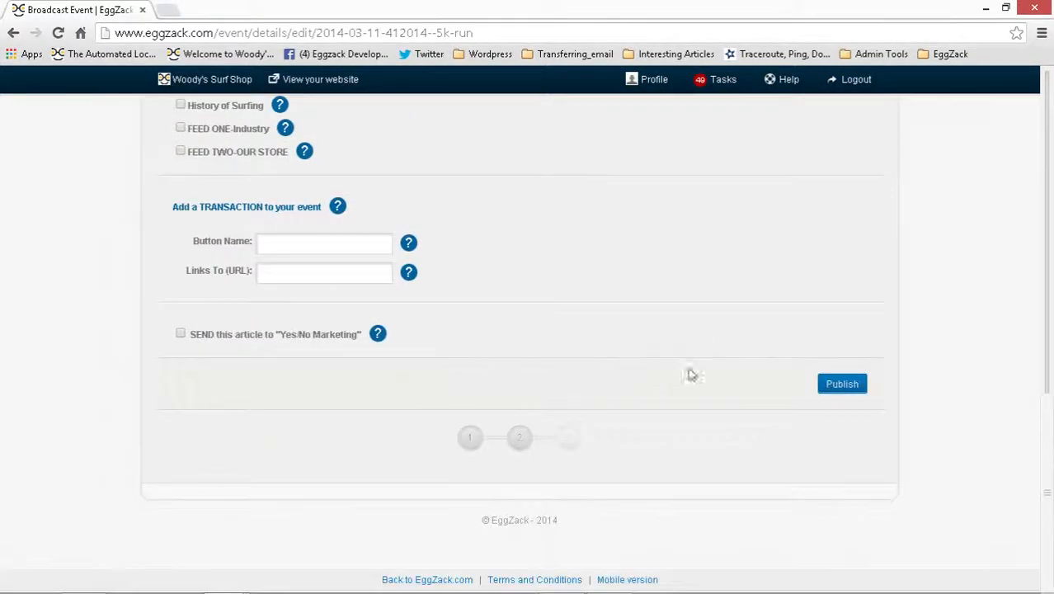
pyautogui.click(836, 388)
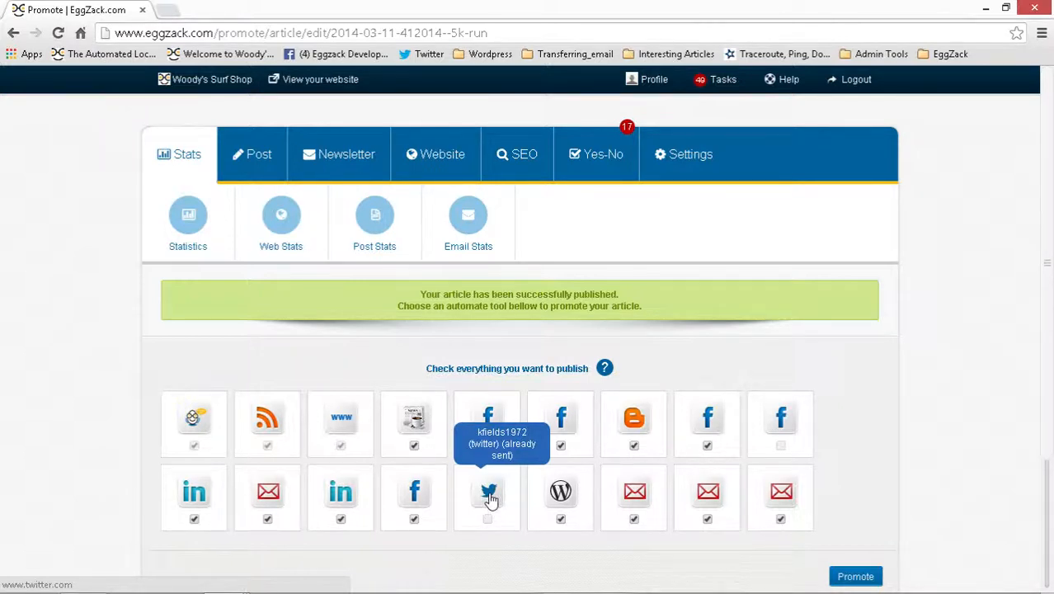
# - Deselect all optional promotion outlets, keeping only EggZack, RSS feeds and the website, and promote the edited 5K Run event
pyautogui.click(414, 445)
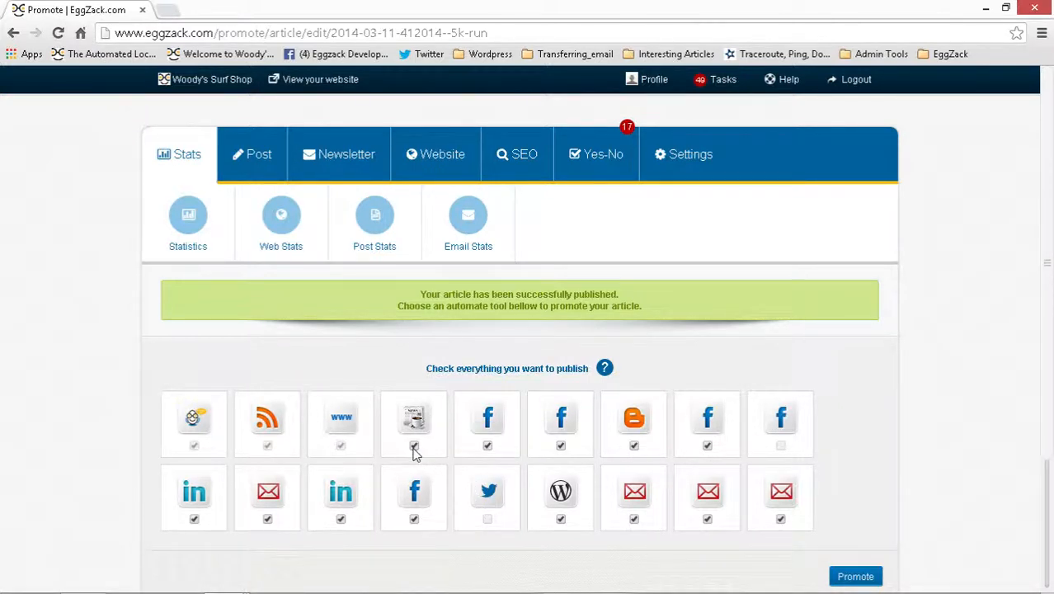
pyautogui.click(487, 445)
pyautogui.click(560, 445)
pyautogui.click(633, 445)
pyautogui.click(707, 445)
pyautogui.click(194, 518)
pyautogui.click(267, 519)
pyautogui.click(340, 519)
pyautogui.click(560, 519)
pyautogui.click(634, 518)
pyautogui.click(708, 518)
pyautogui.click(780, 518)
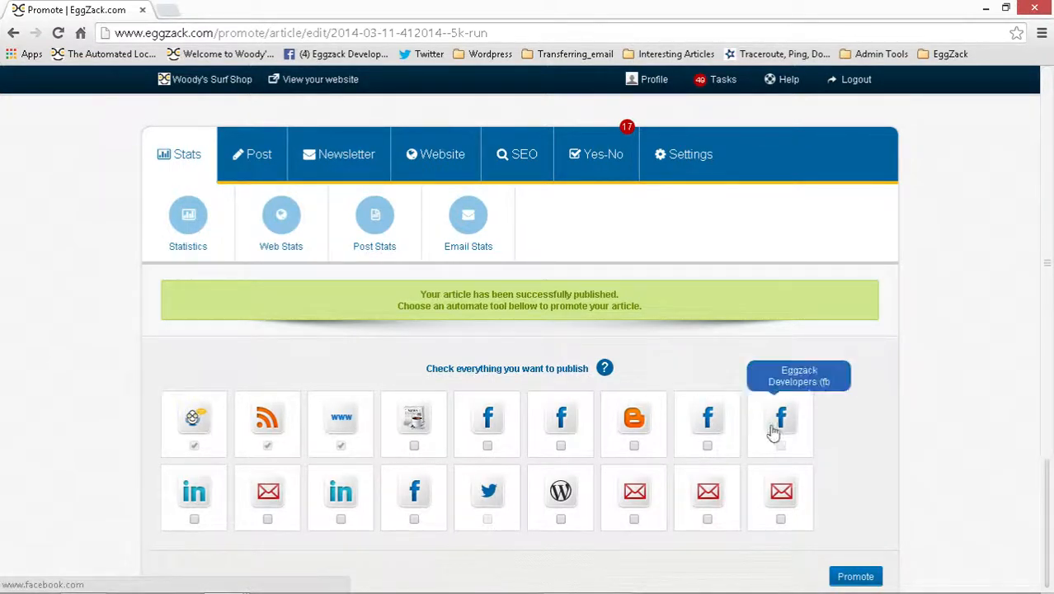
pyautogui.click(853, 579)
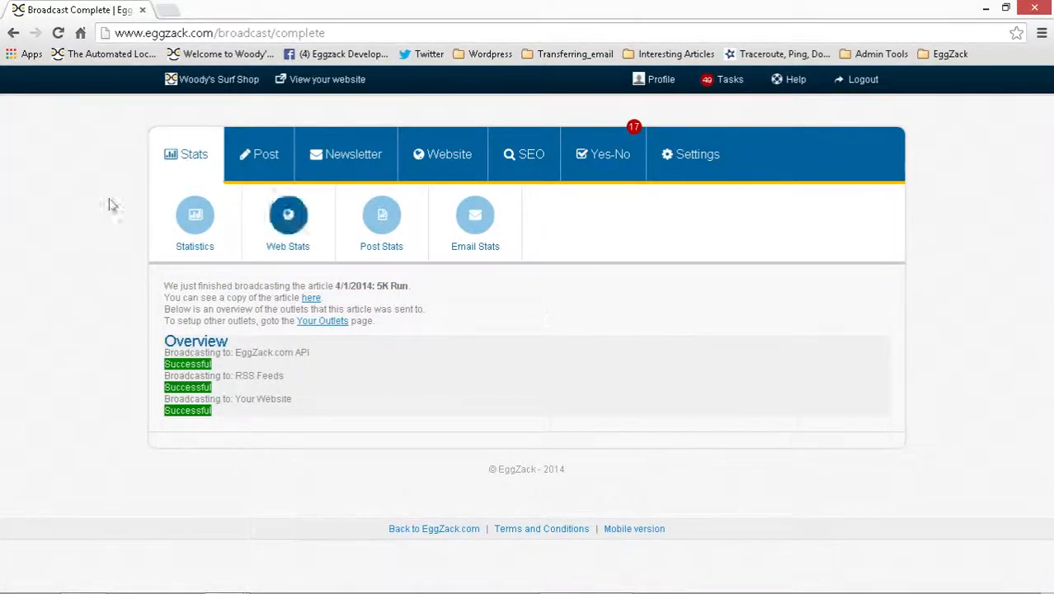
# - Switch to Twitter and follow the 5K Run tweet's link to check the edited description on the Woody's Surf Shop event page
pyautogui.click(249, 157)
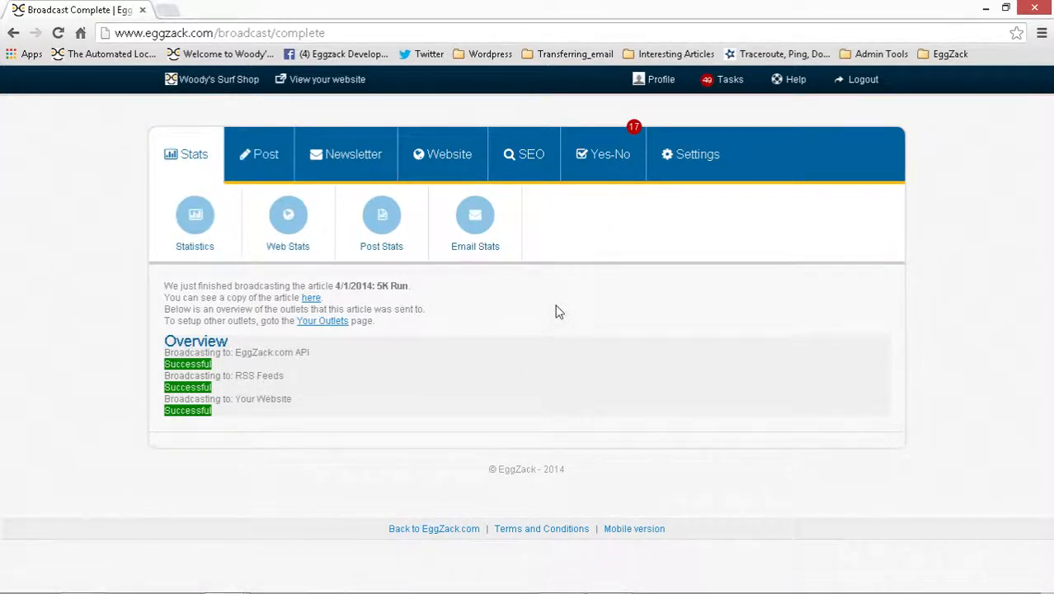
pyautogui.hotkey('alt', 'Tab')
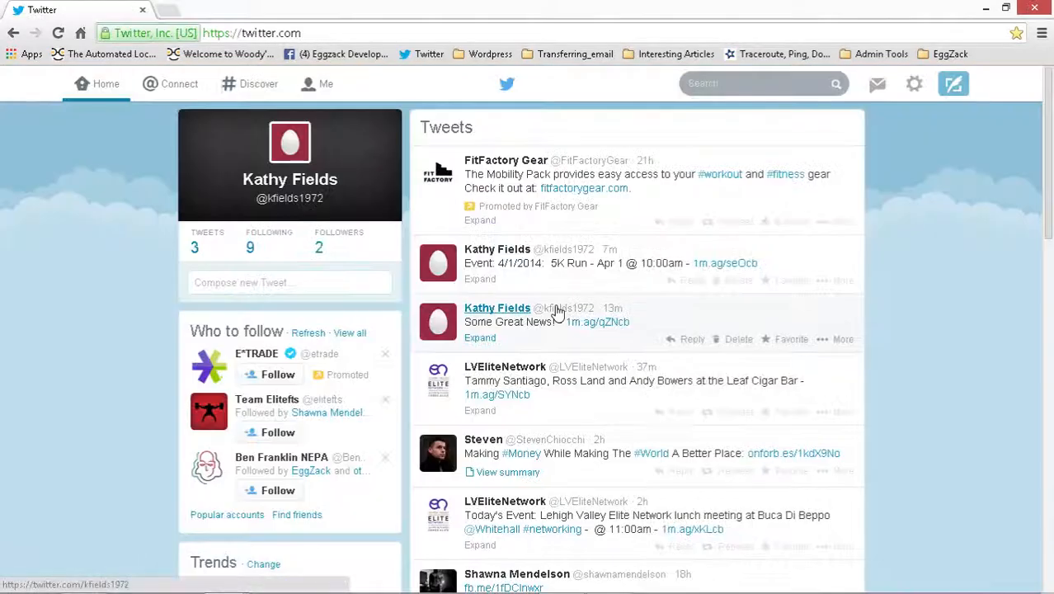
pyautogui.click(721, 264)
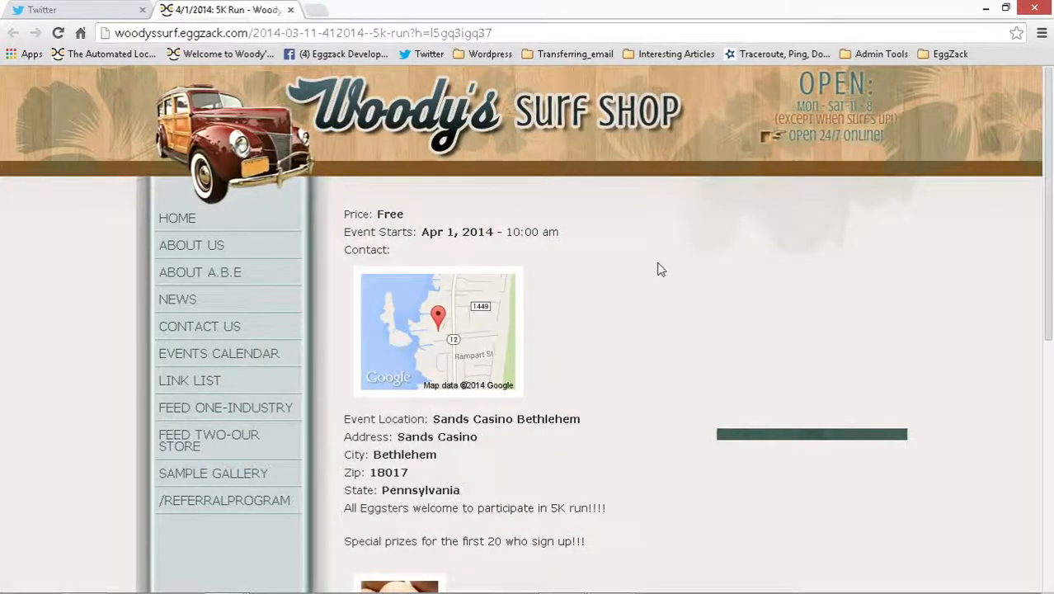
pyautogui.scroll(-2, 657, 281)
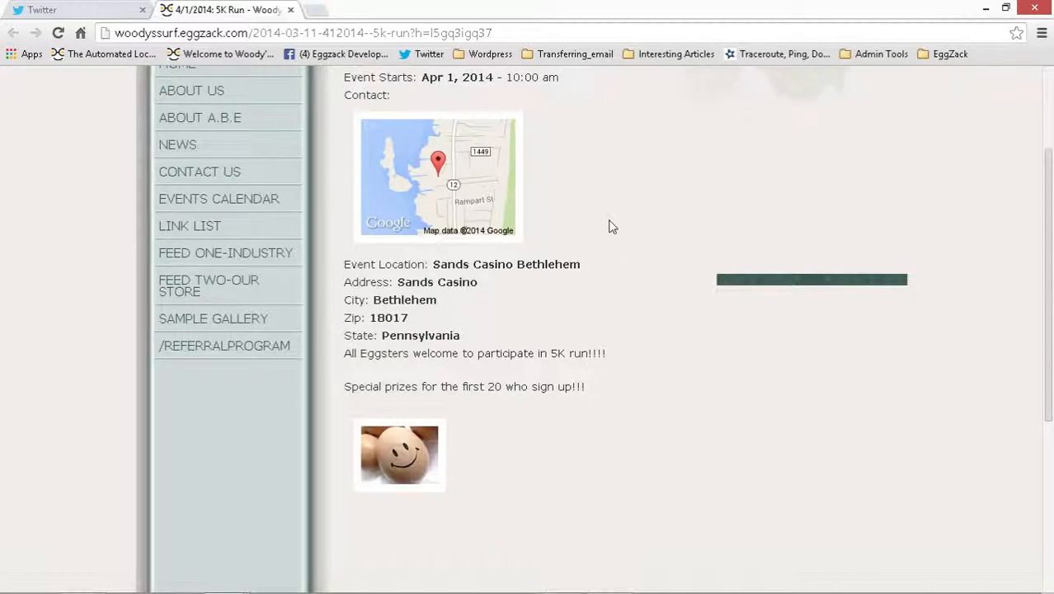
# - Return to the EggZack window and open the EggZack home page from its bookmark
pyautogui.hotkey('alt', 'Tab')
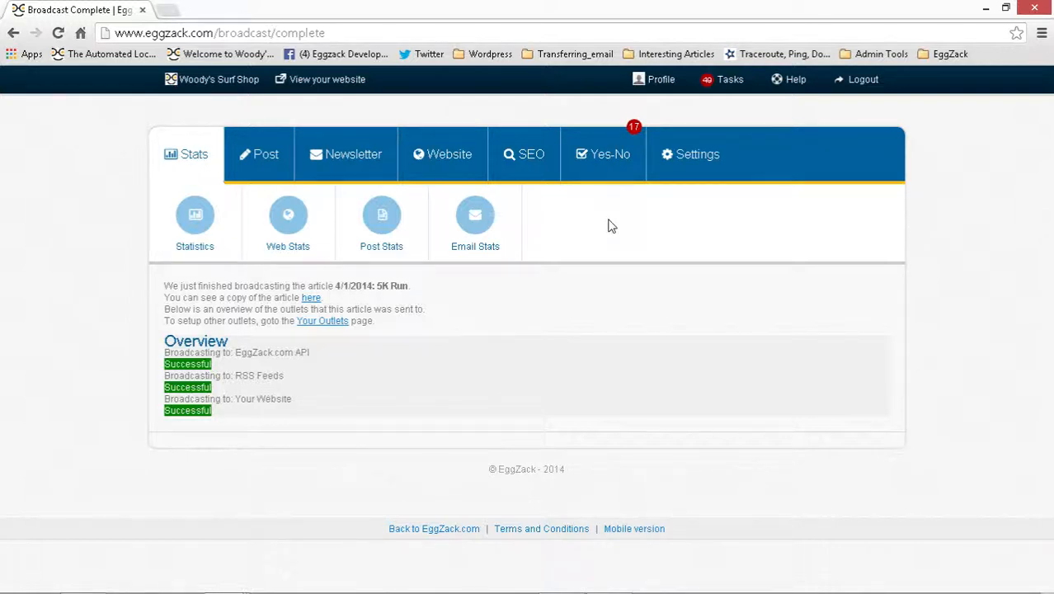
pyautogui.click(107, 55)
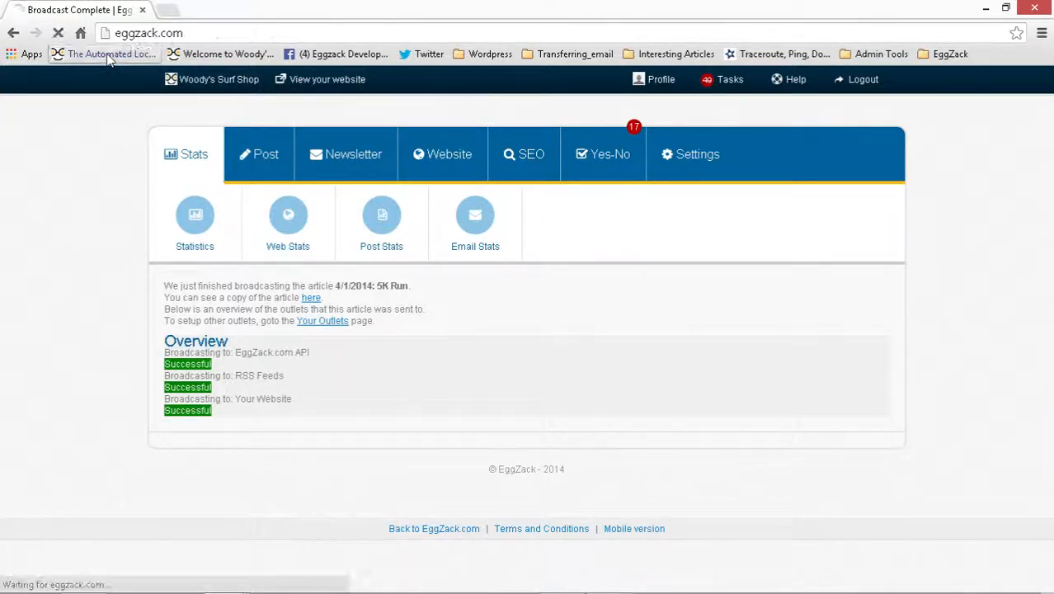